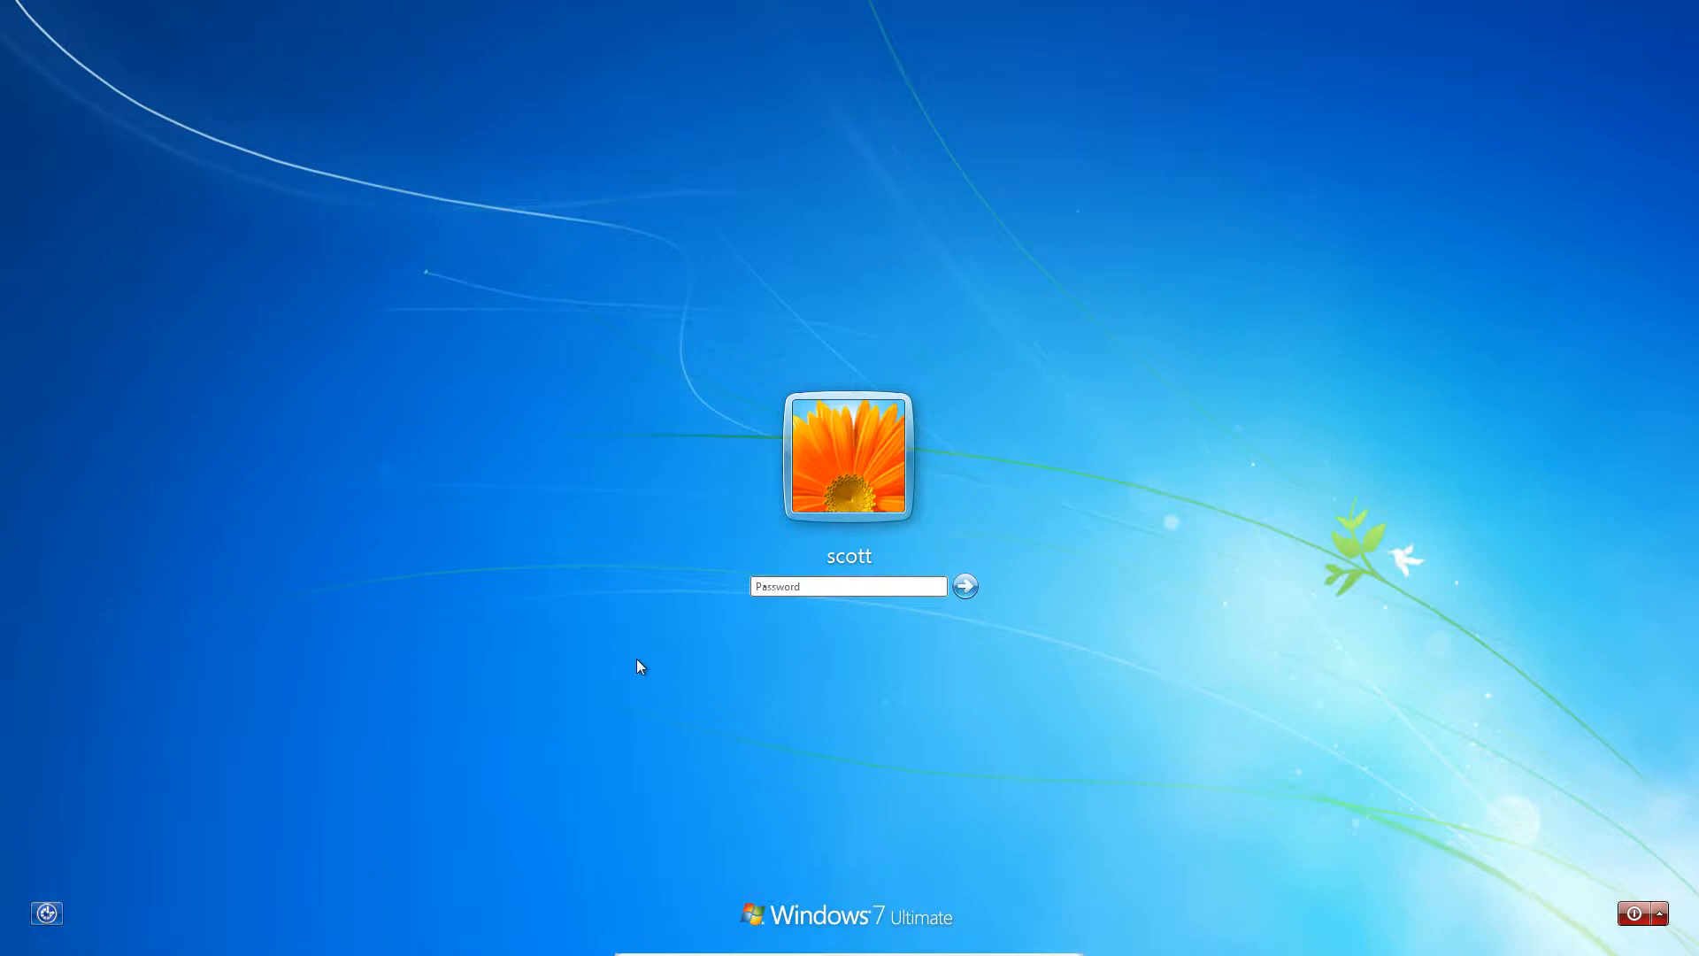
- Log on to the Windows 7 guest by entering the account password
click(803, 584)
text(•••••••••)
key(Return)
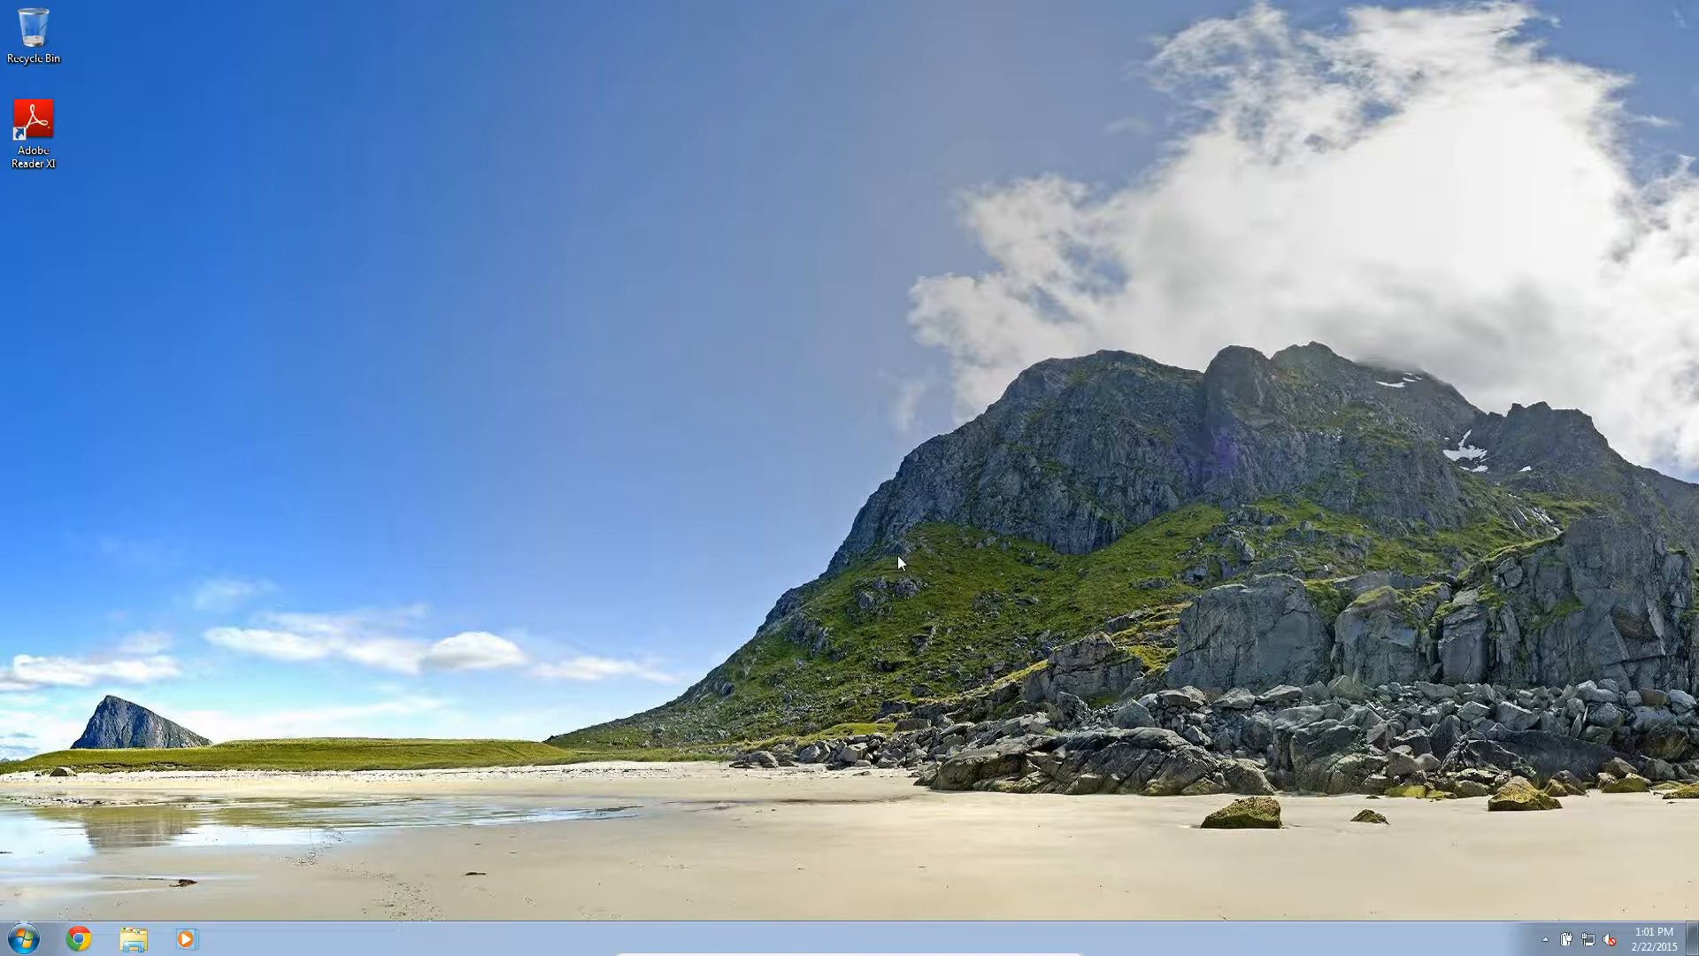
- Insert the Linux Mint 17.1 ISO into the guest's virtual CD/DVD drive
mouse_move(899, 954)
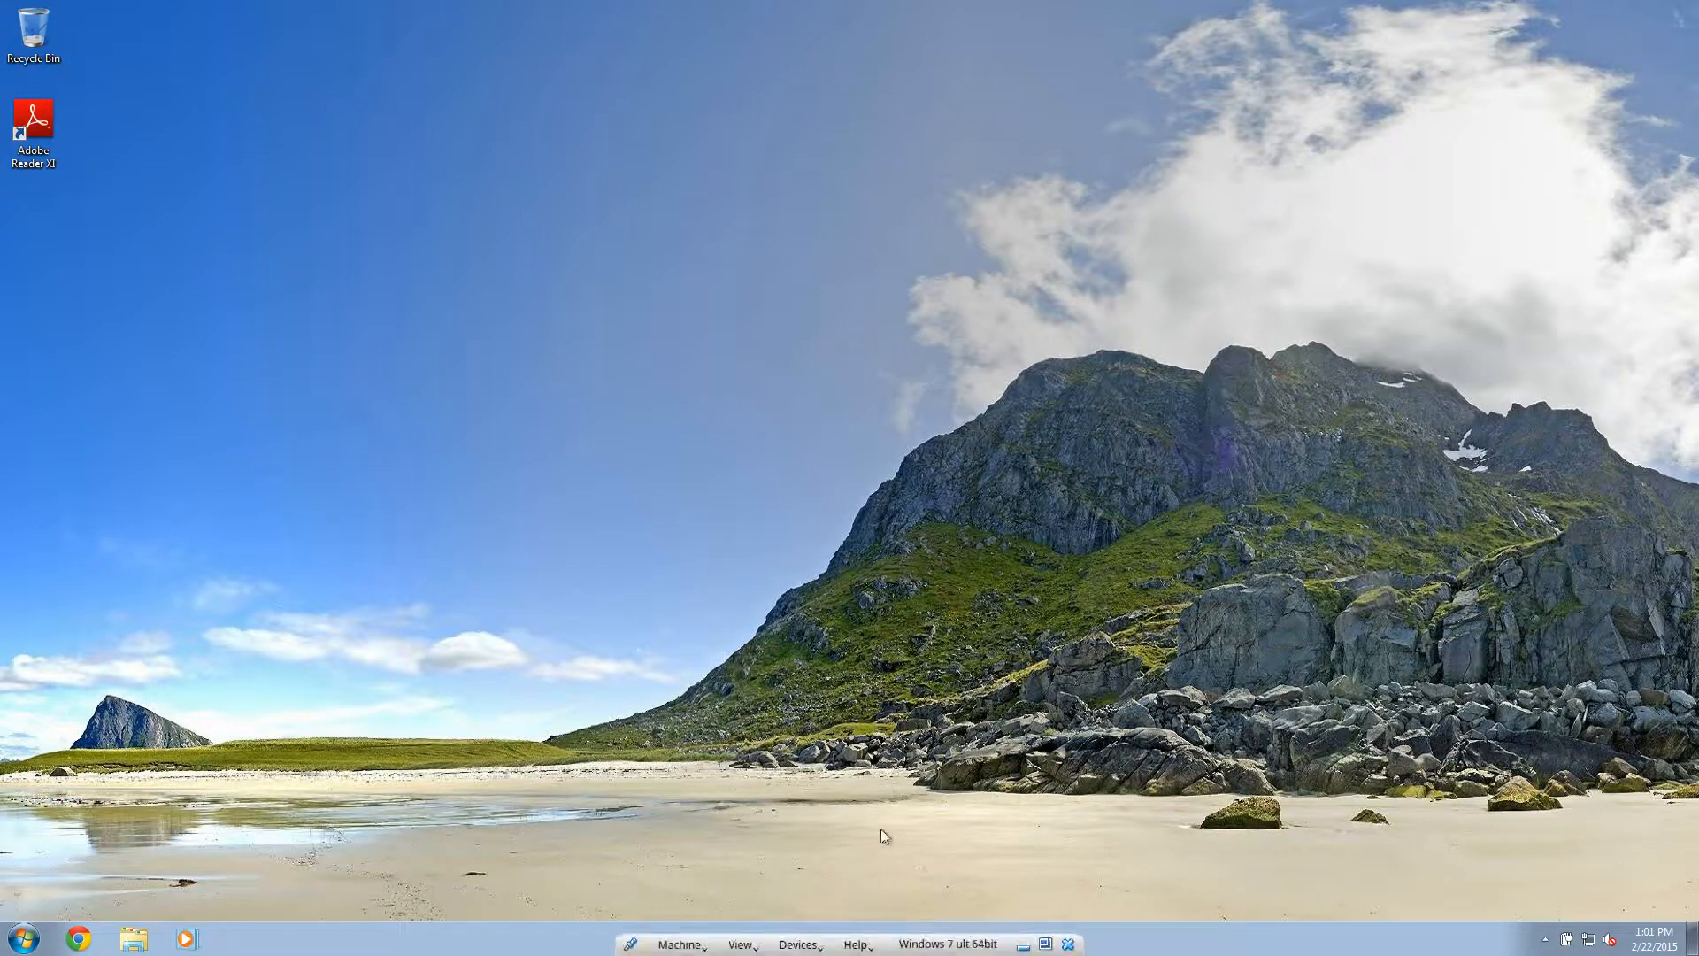
click(799, 944)
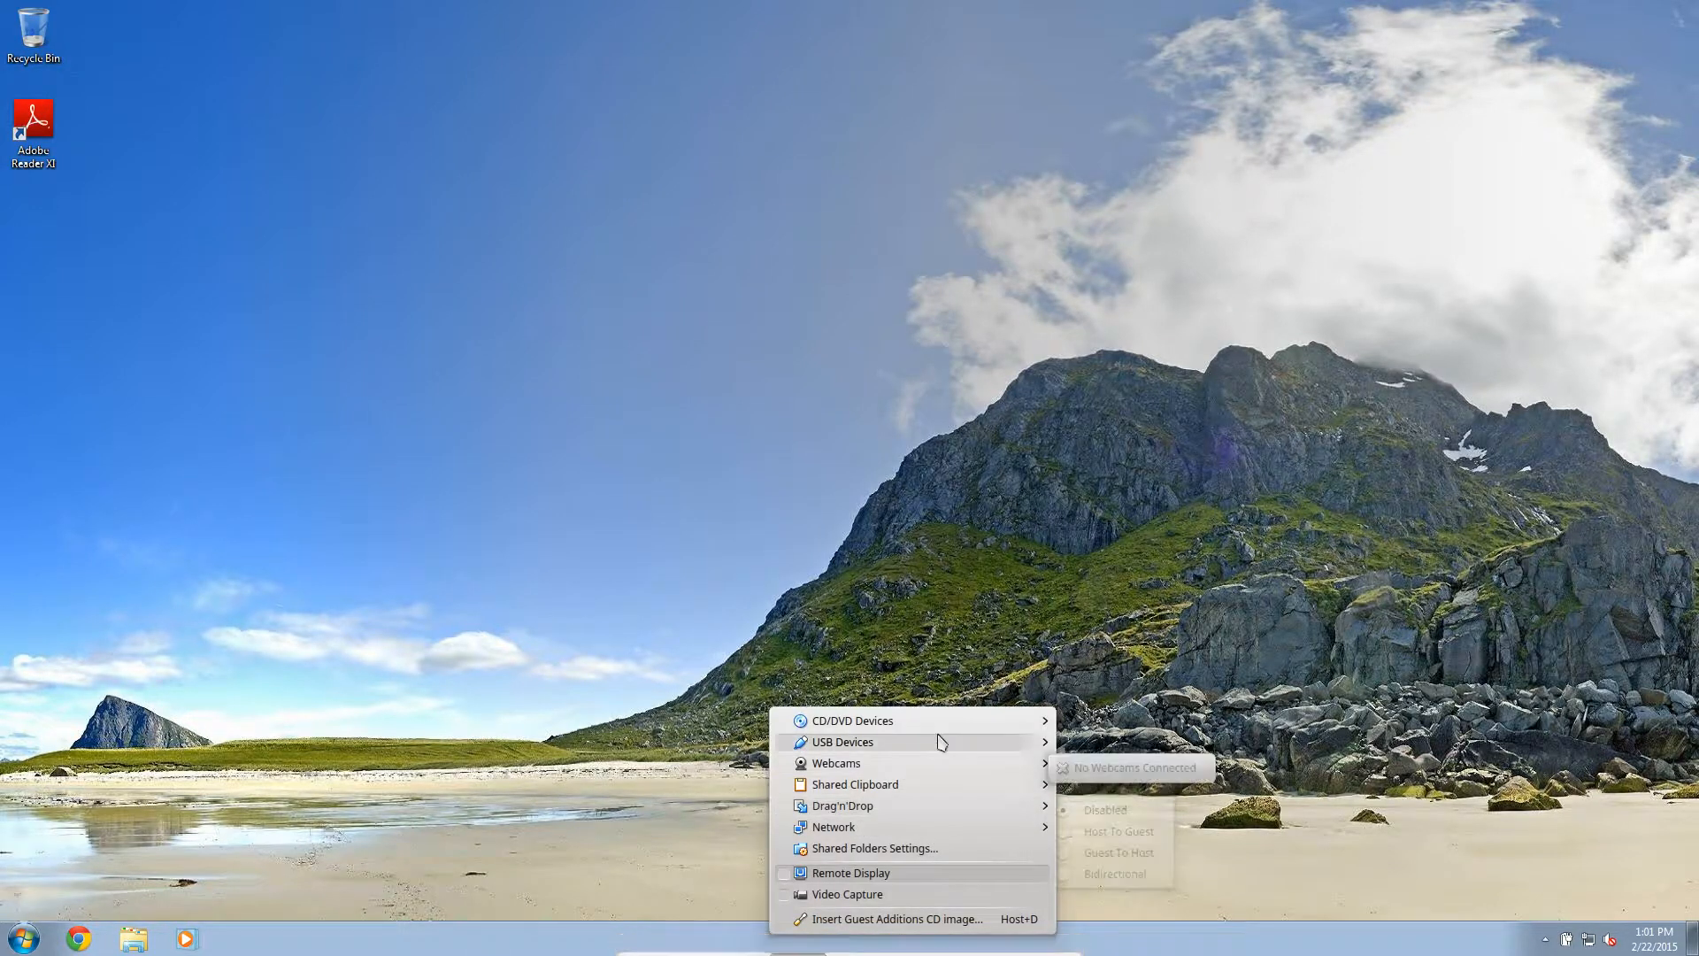
mouse_move(963, 720)
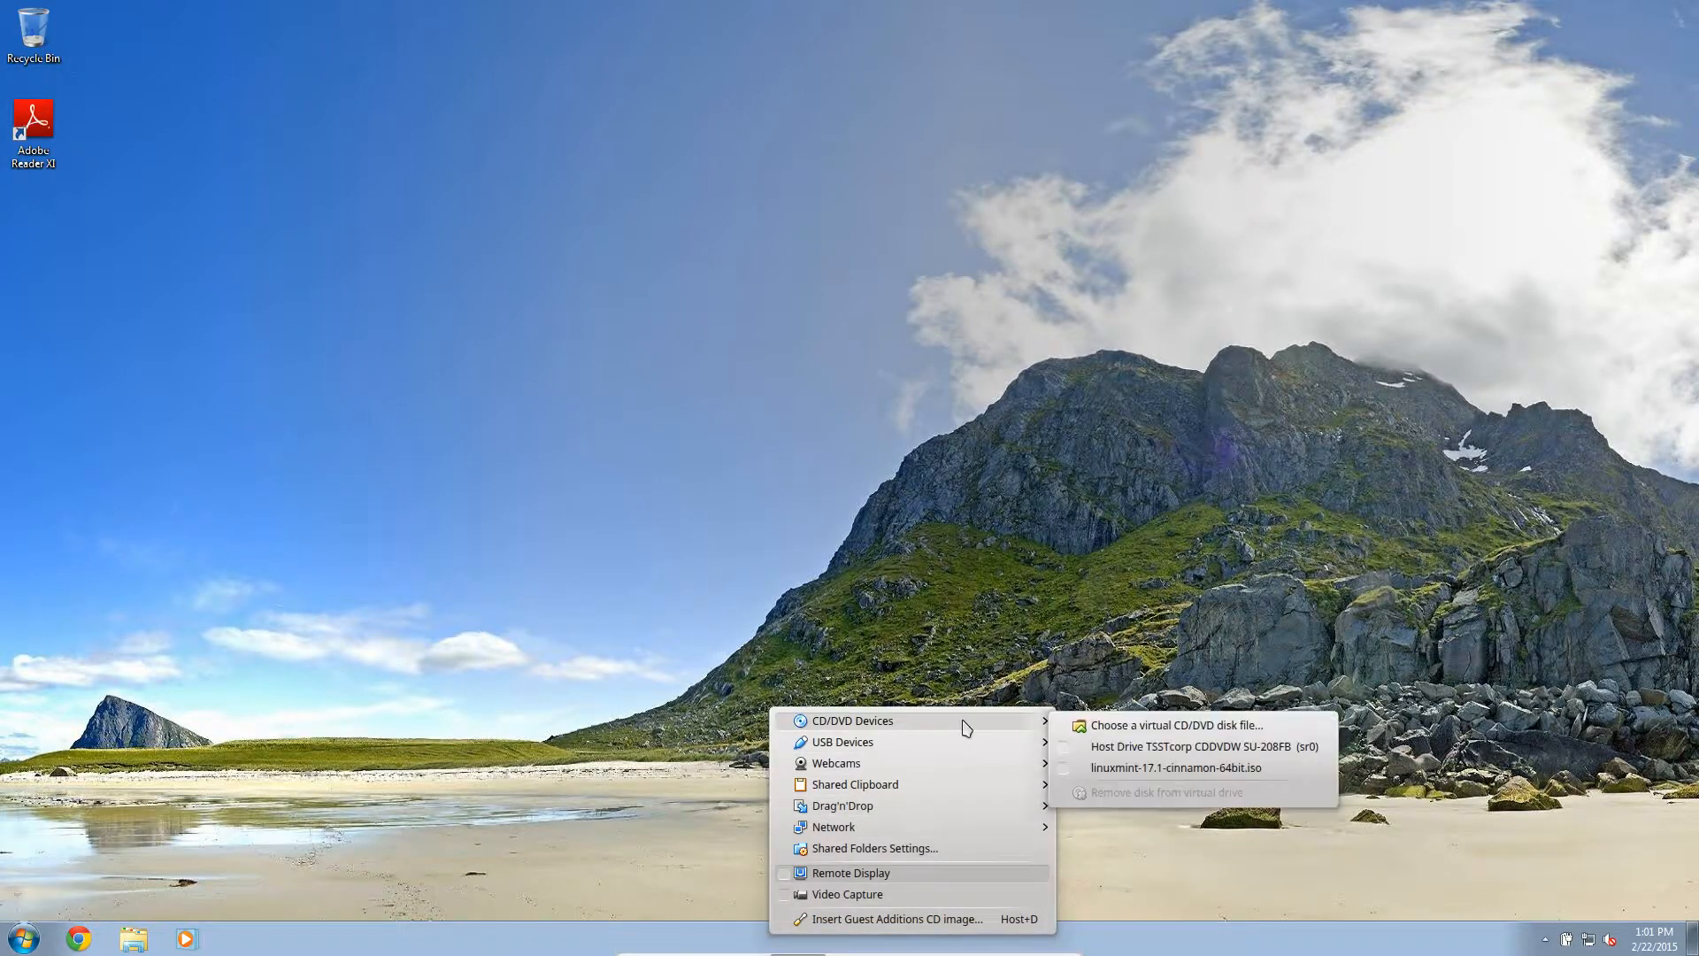
click(1243, 769)
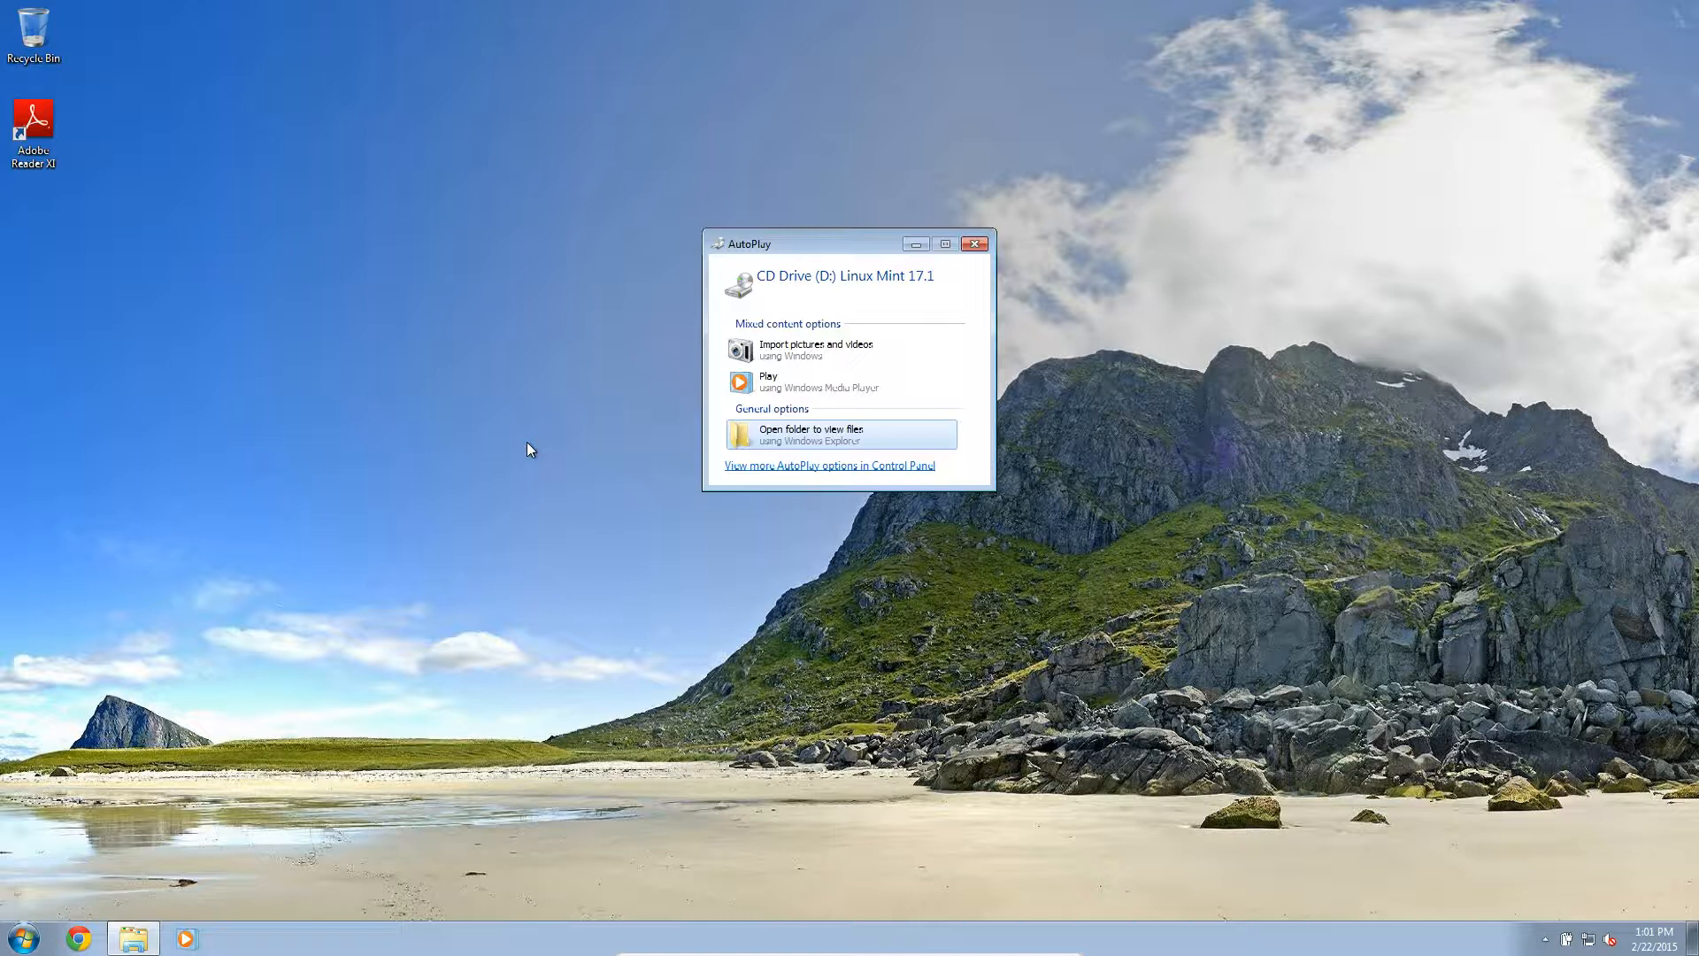
- Dismiss the AutoPlay prompt and bring up the Start menu's extra shutdown choices
click(978, 244)
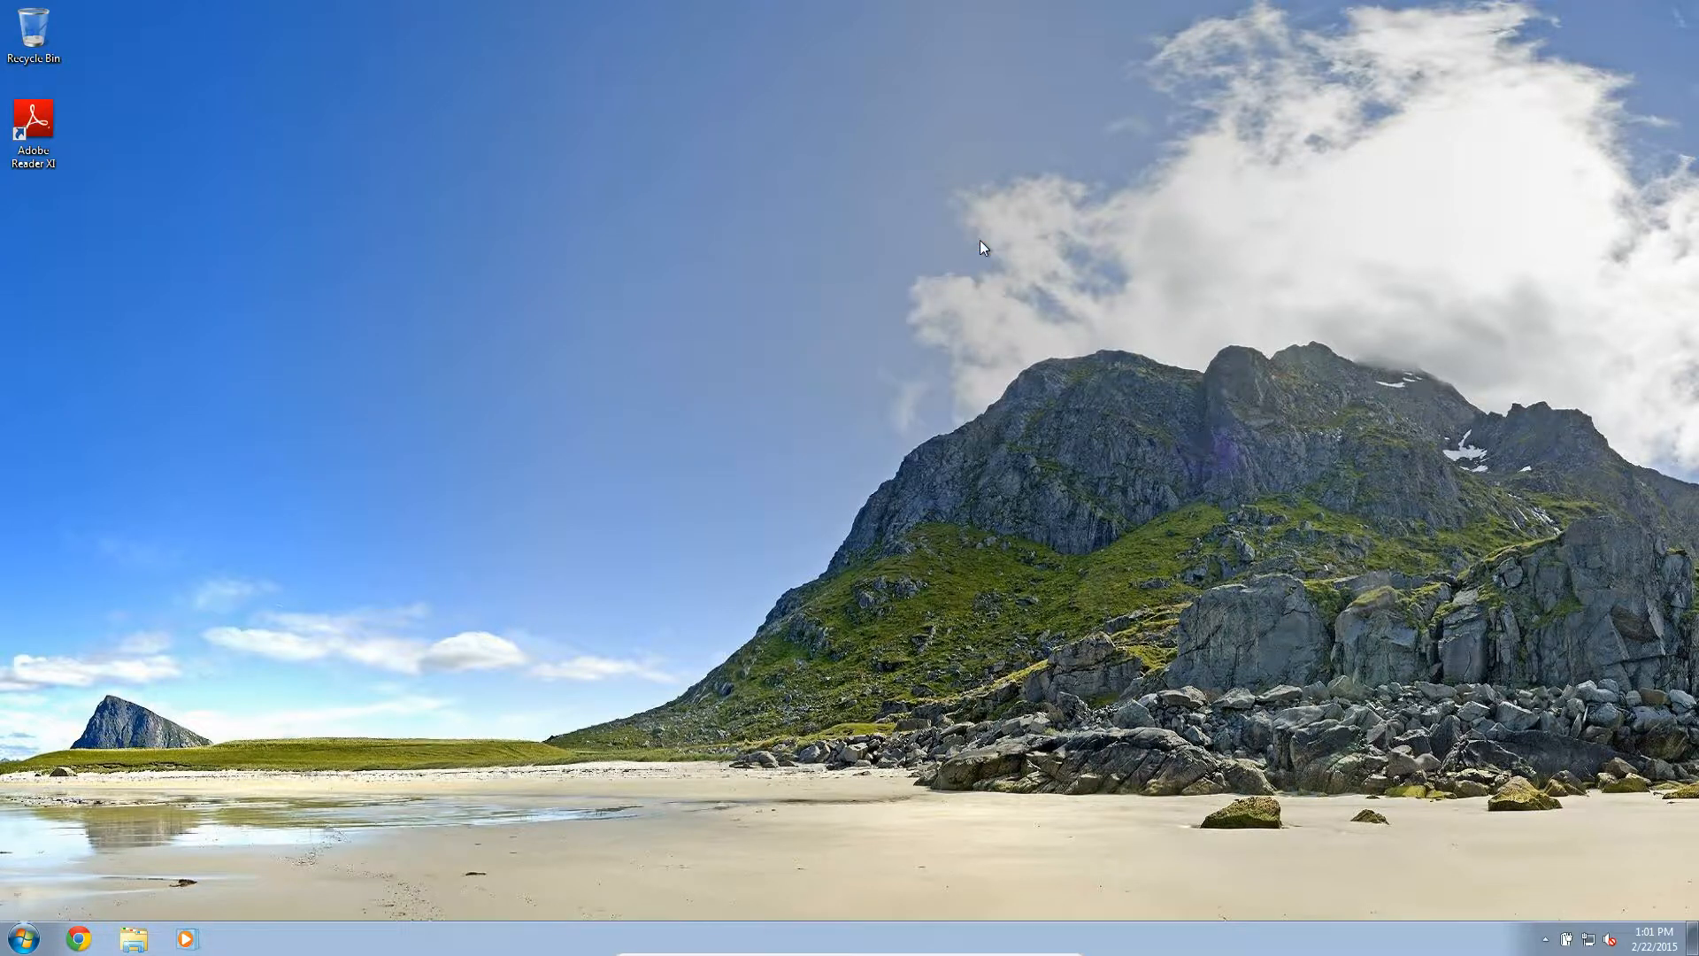
click(23, 938)
click(309, 892)
- Restart Windows 7 and interrupt the Linux Mint boot countdown to reach its boot menu
click(346, 872)
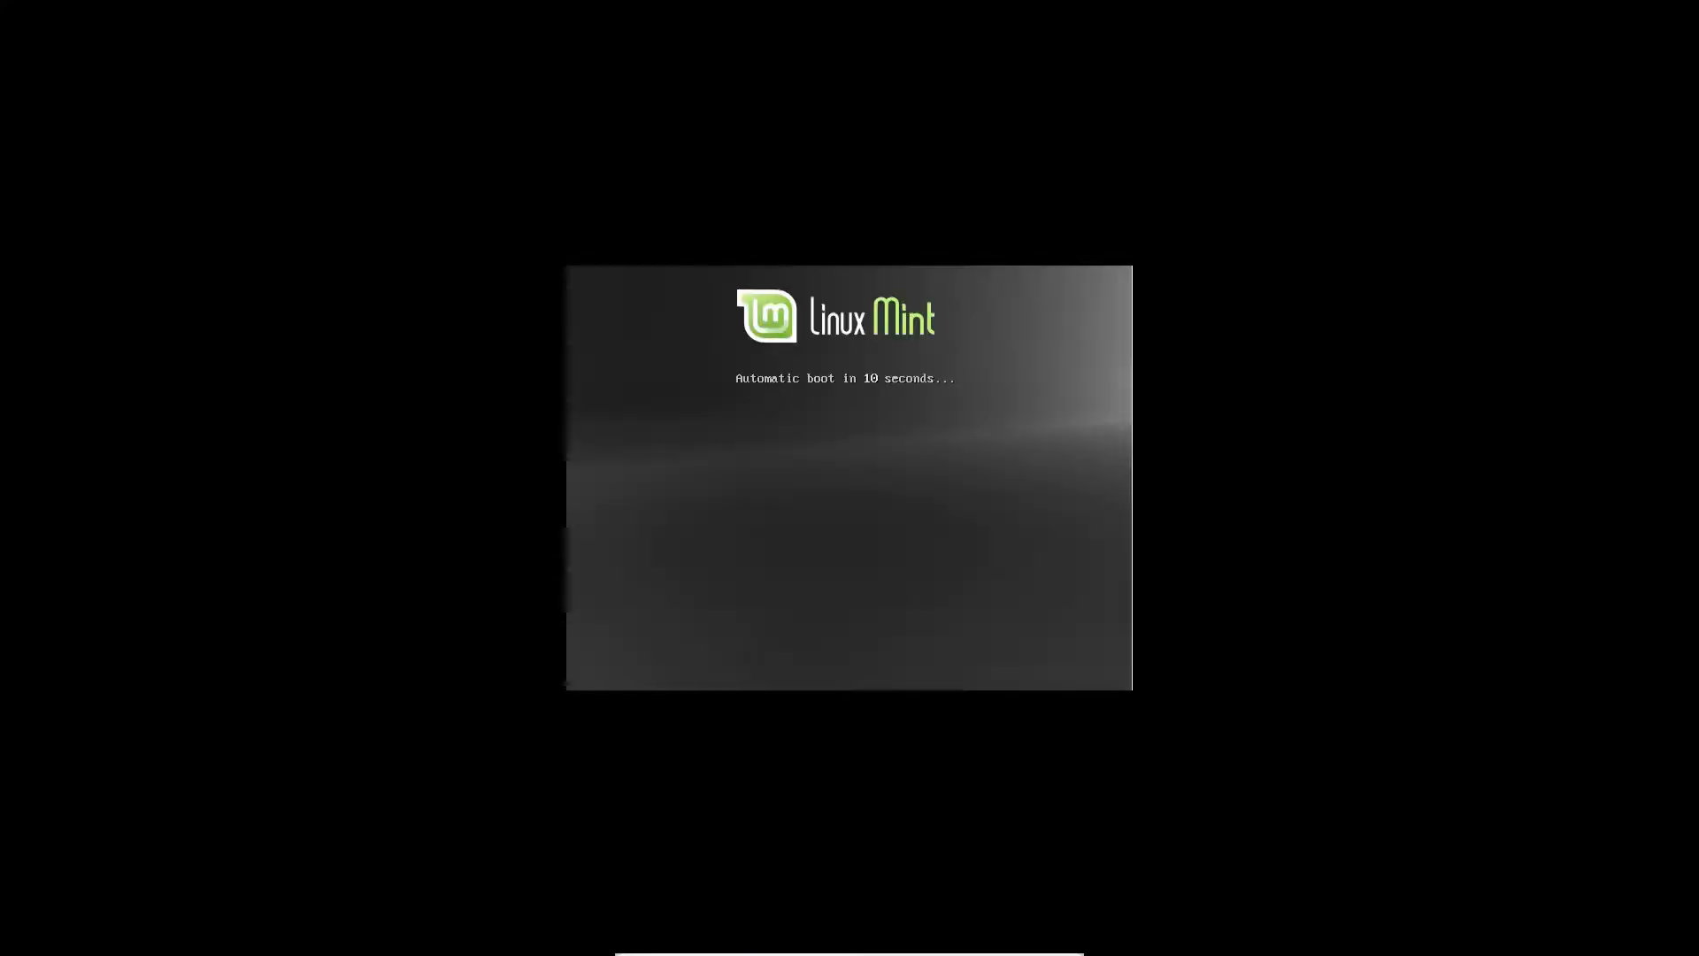
key(Escape)
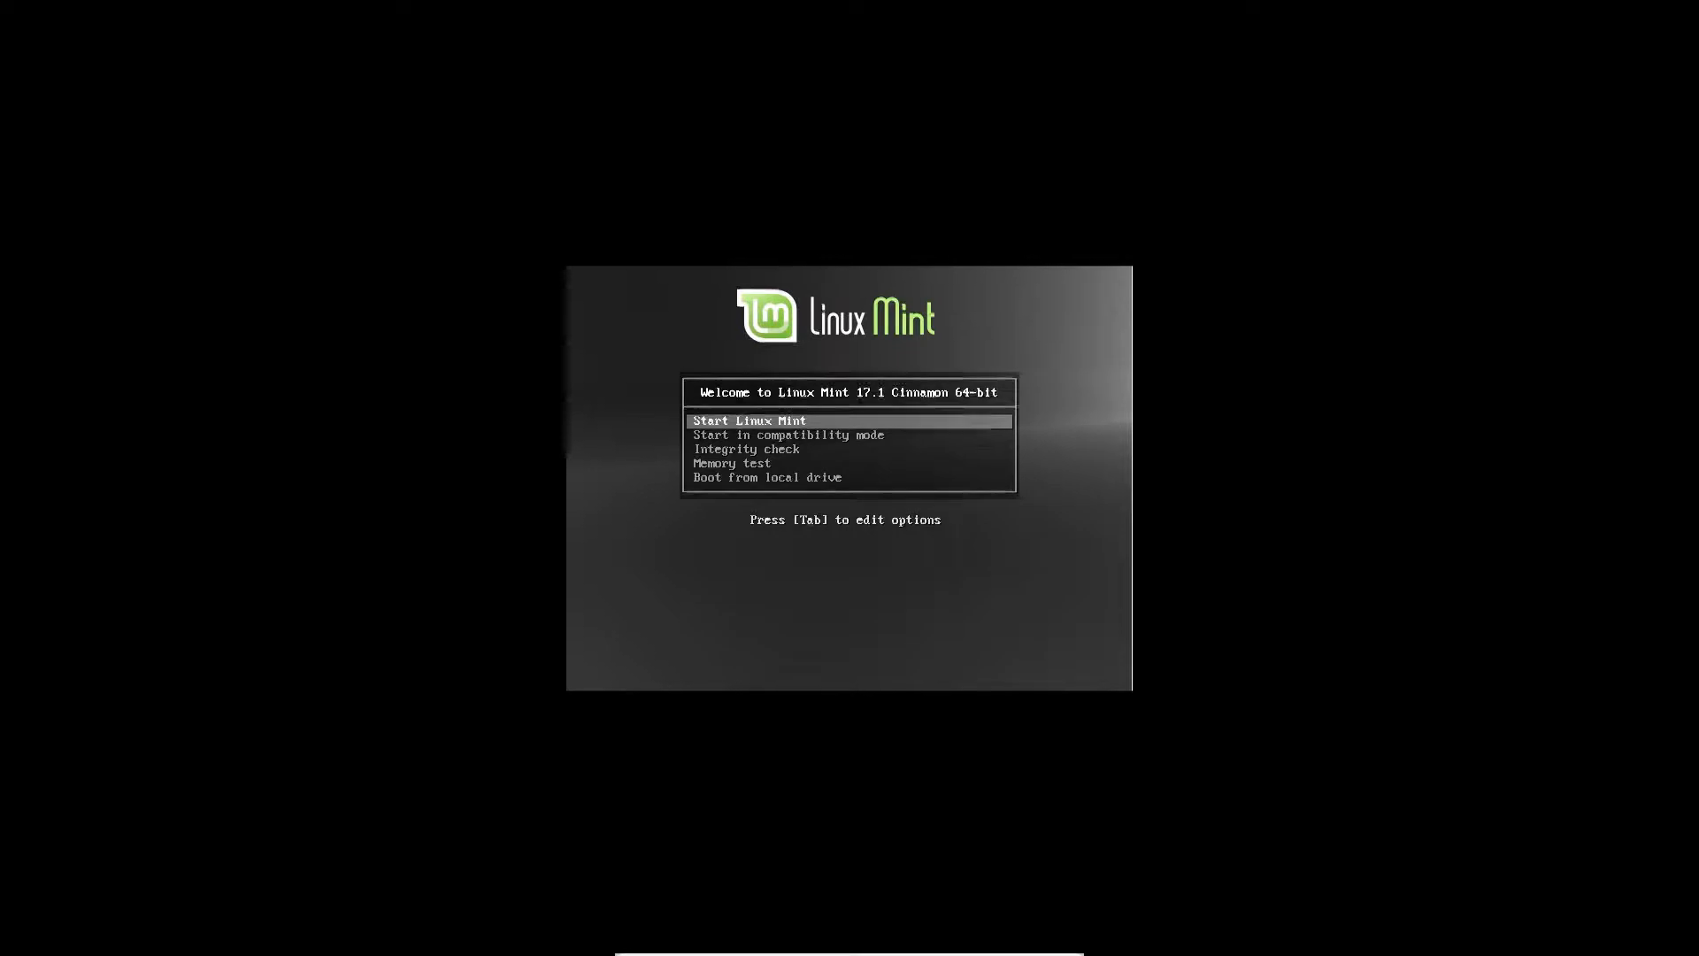
- Choose Start Linux Mint in the boot menu to boot the live session
key(Return)
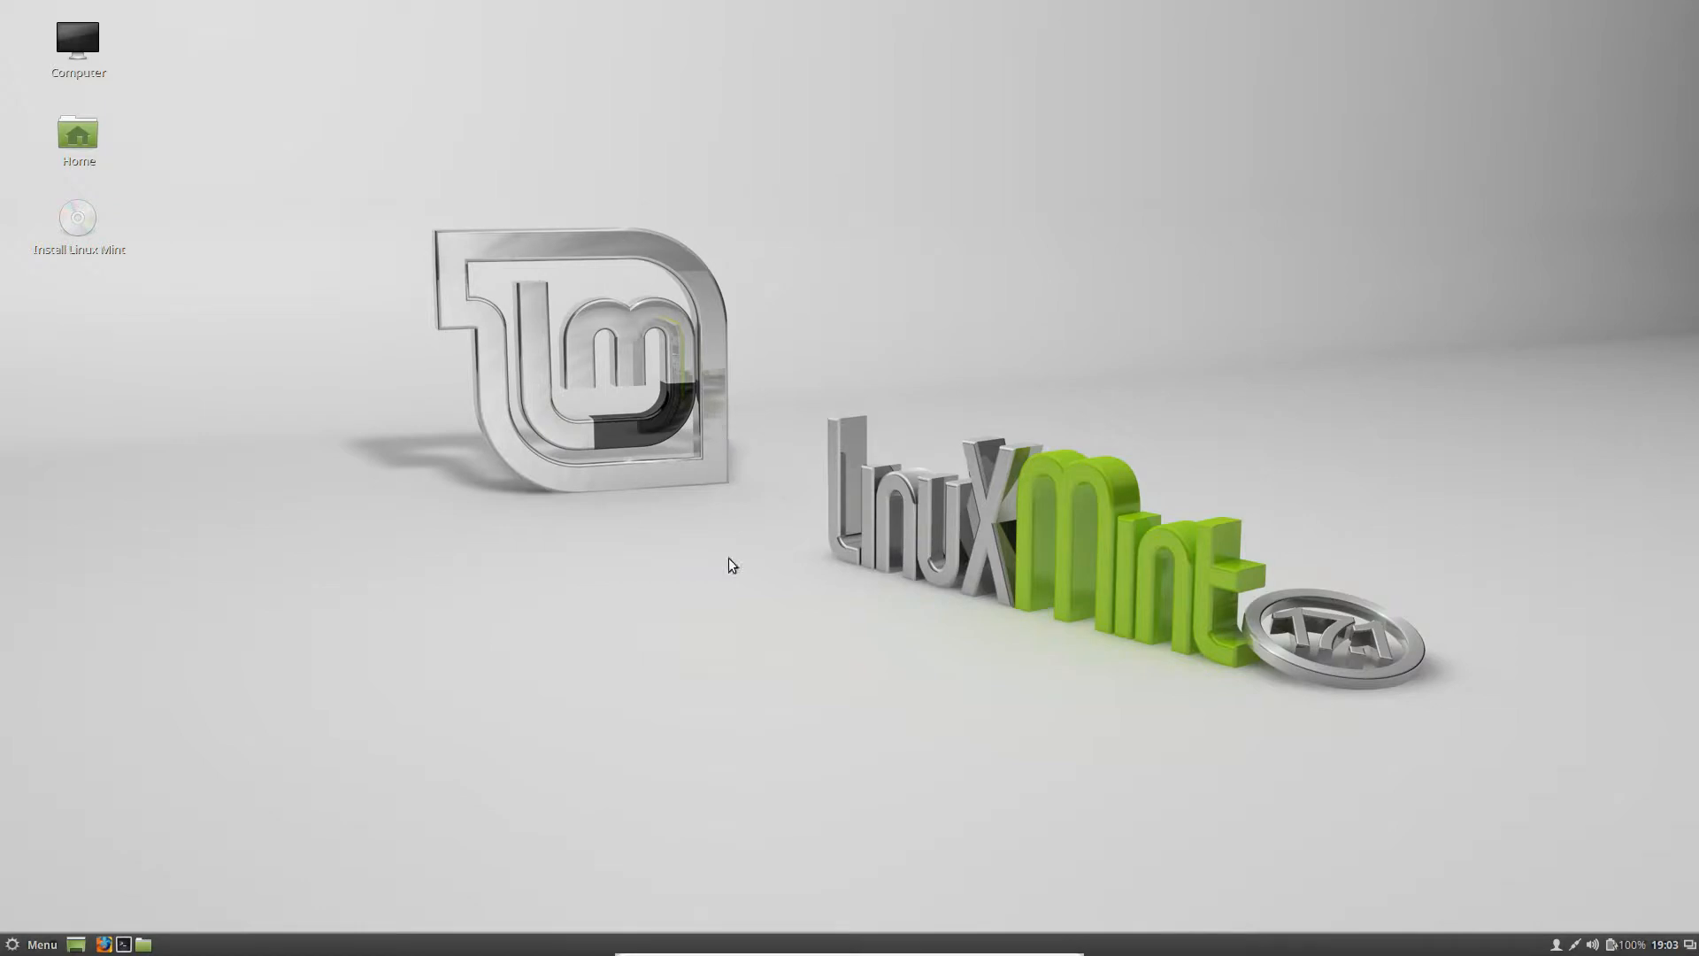
- In Display settings, untick Mirror displays and apply the new configuration
click(38, 943)
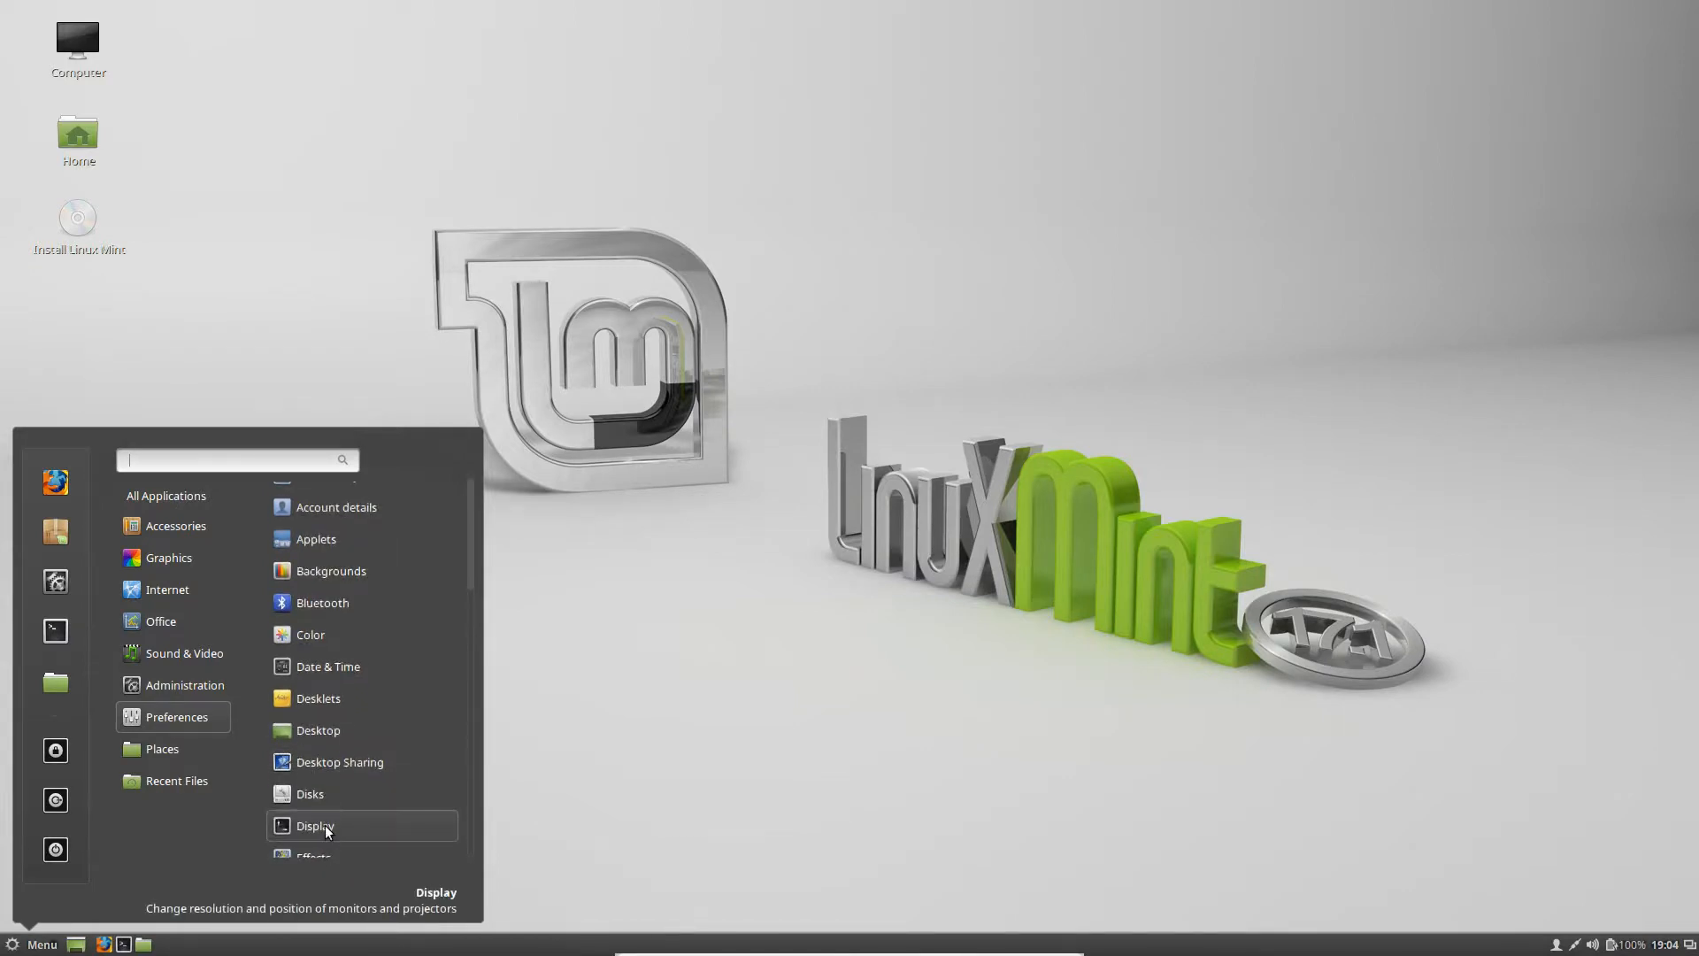
click(325, 825)
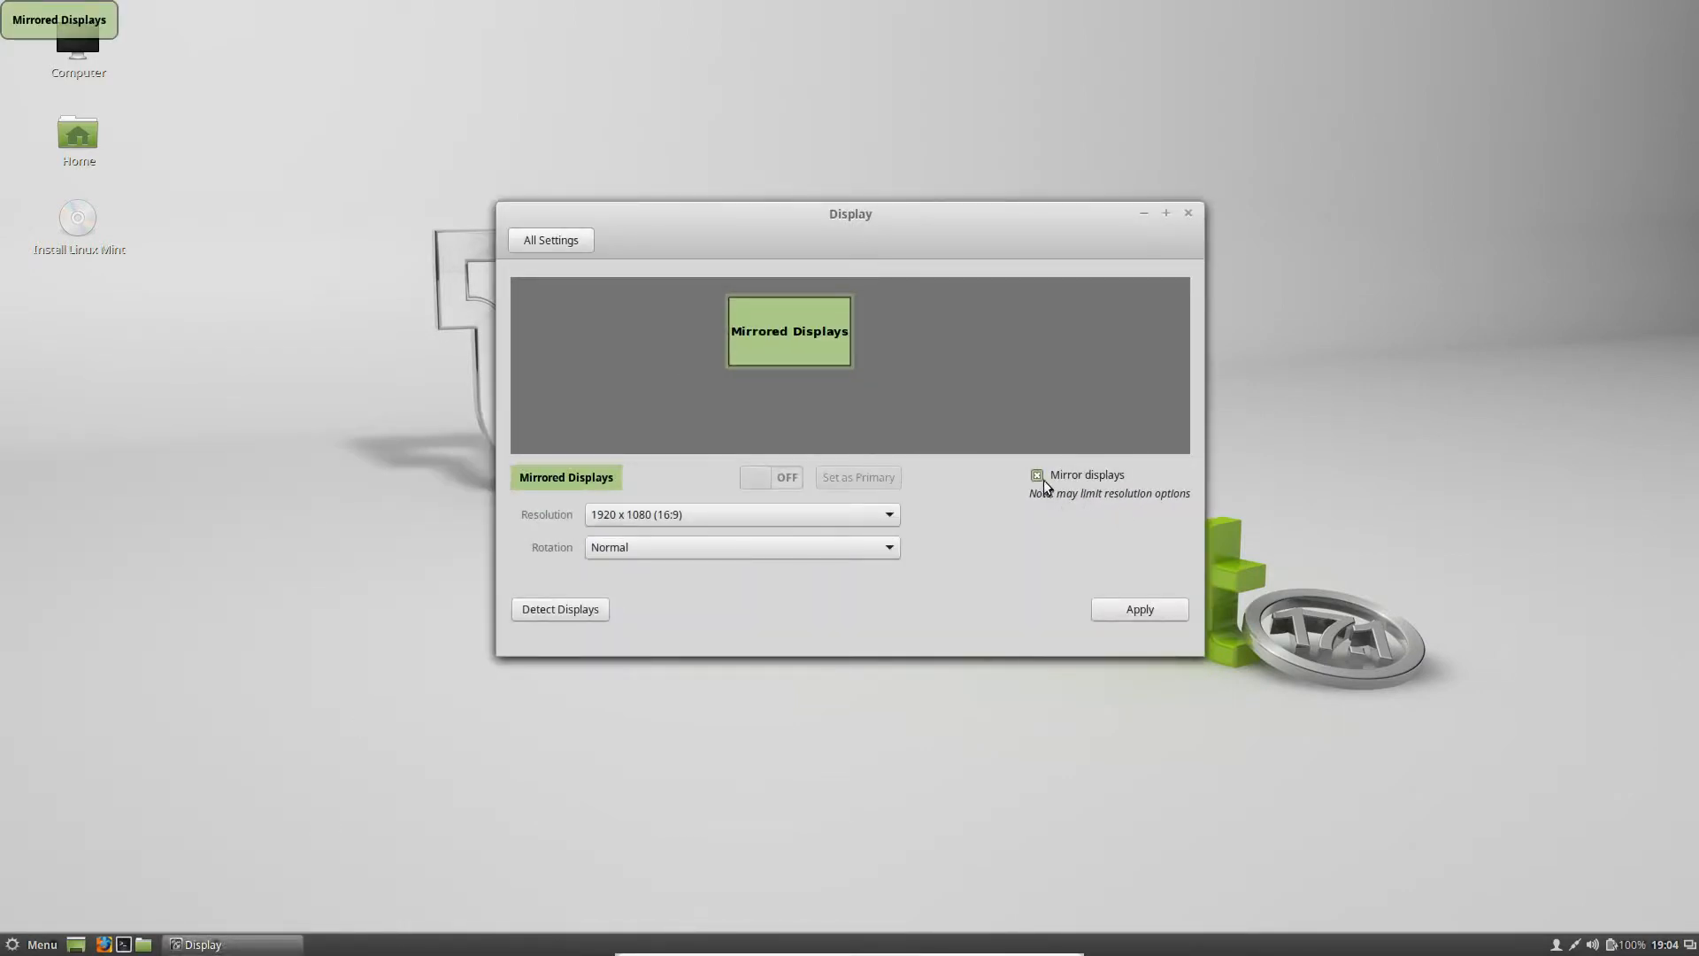
click(1039, 477)
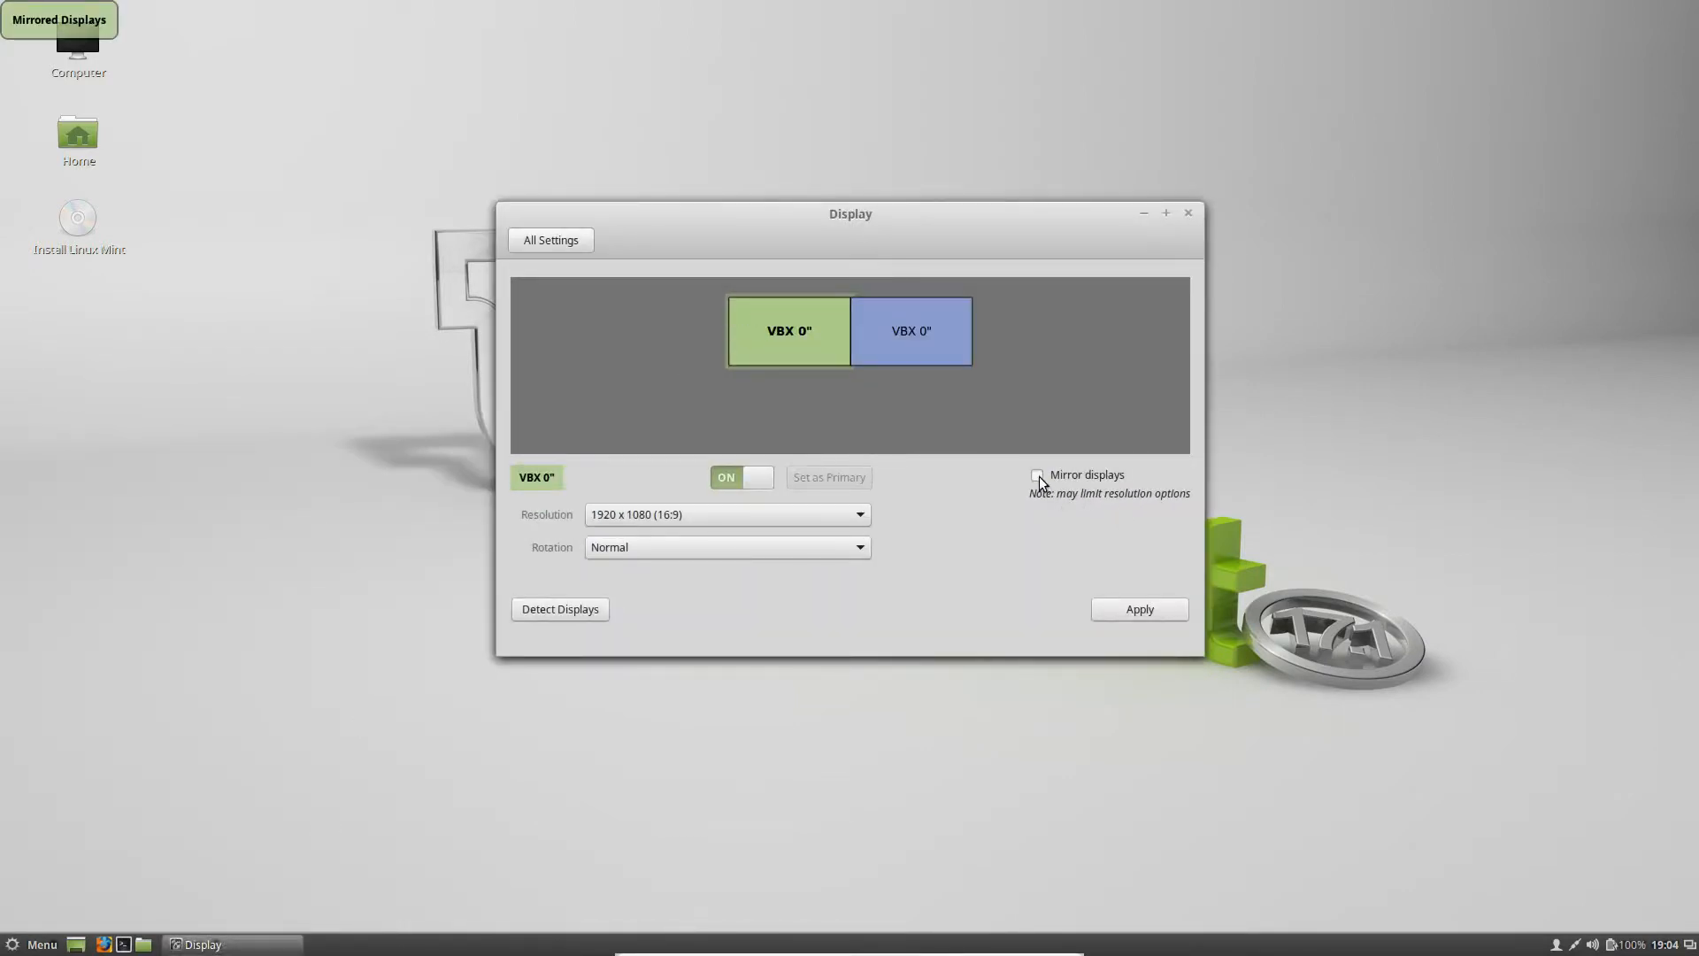
click(1138, 611)
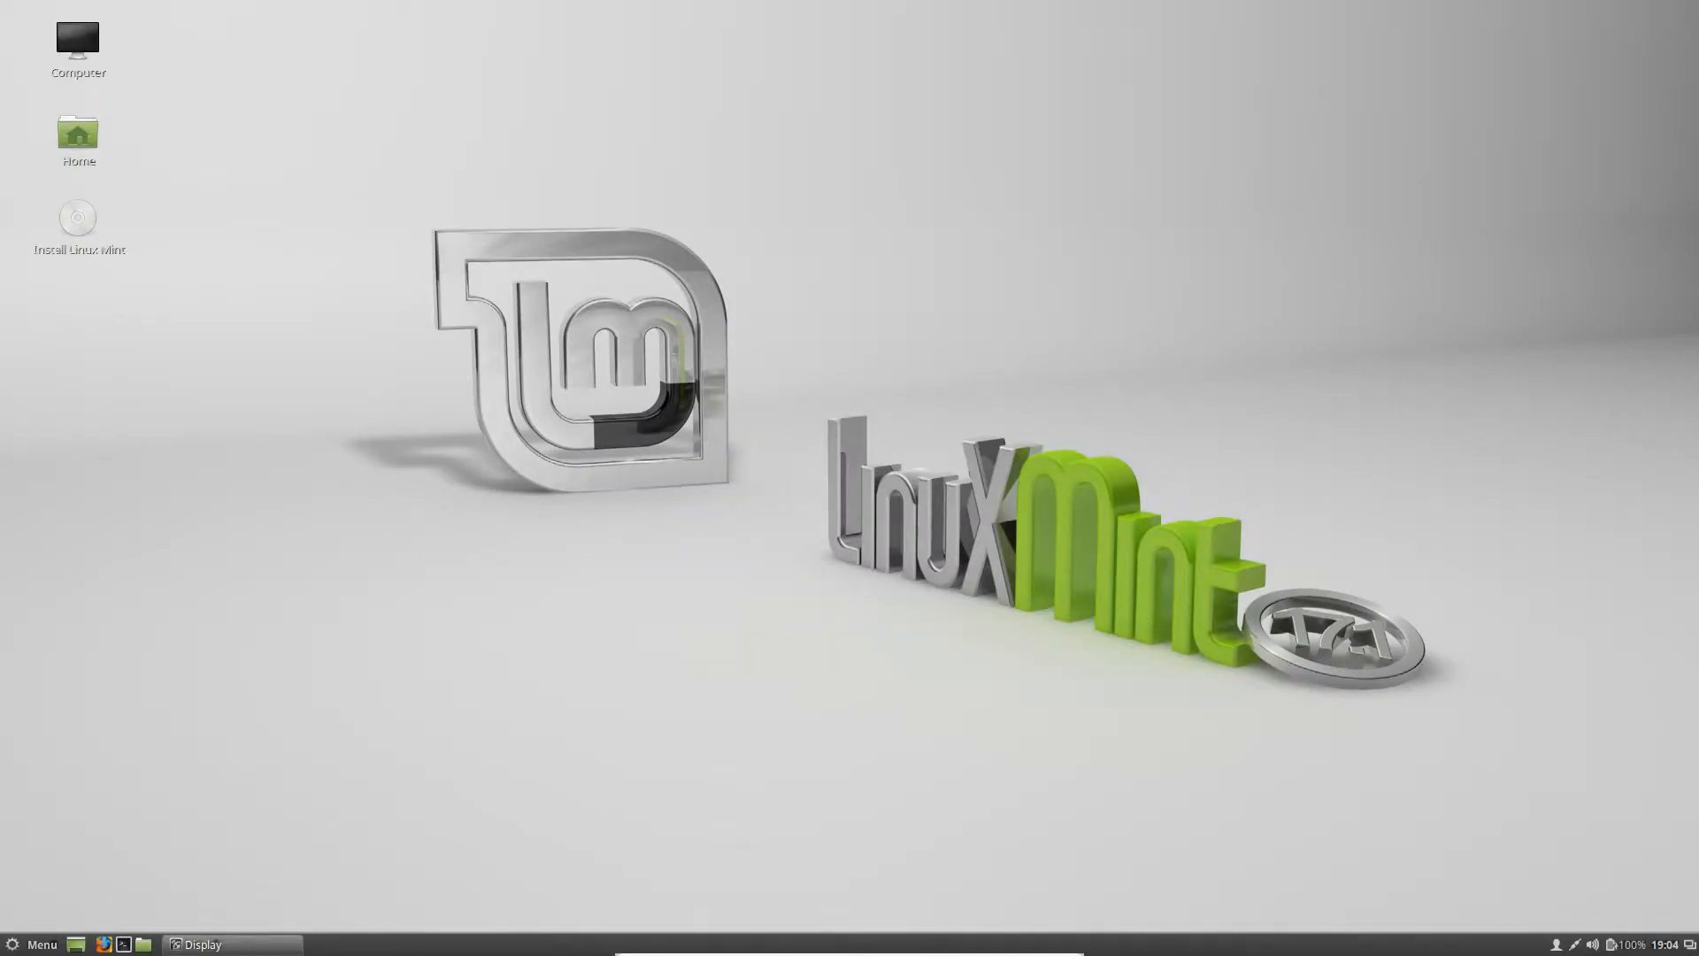
- Drag the Display settings window back into view and close it
drag(1698, 168, 997, 209)
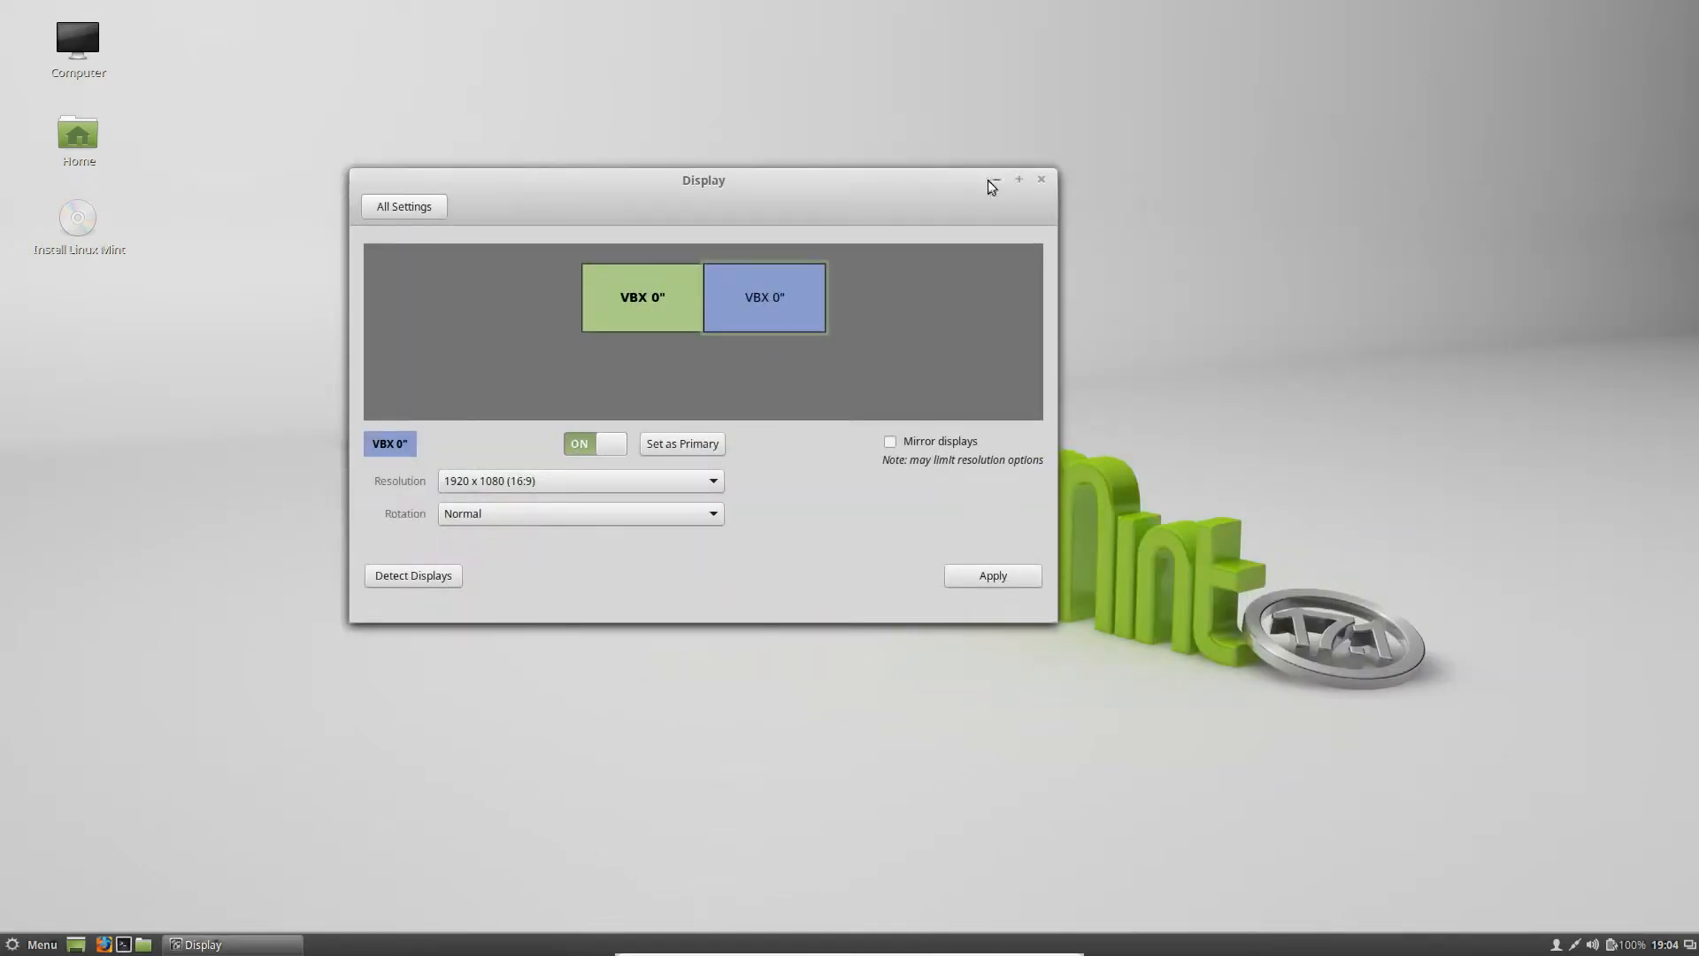
drag(900, 175, 1068, 201)
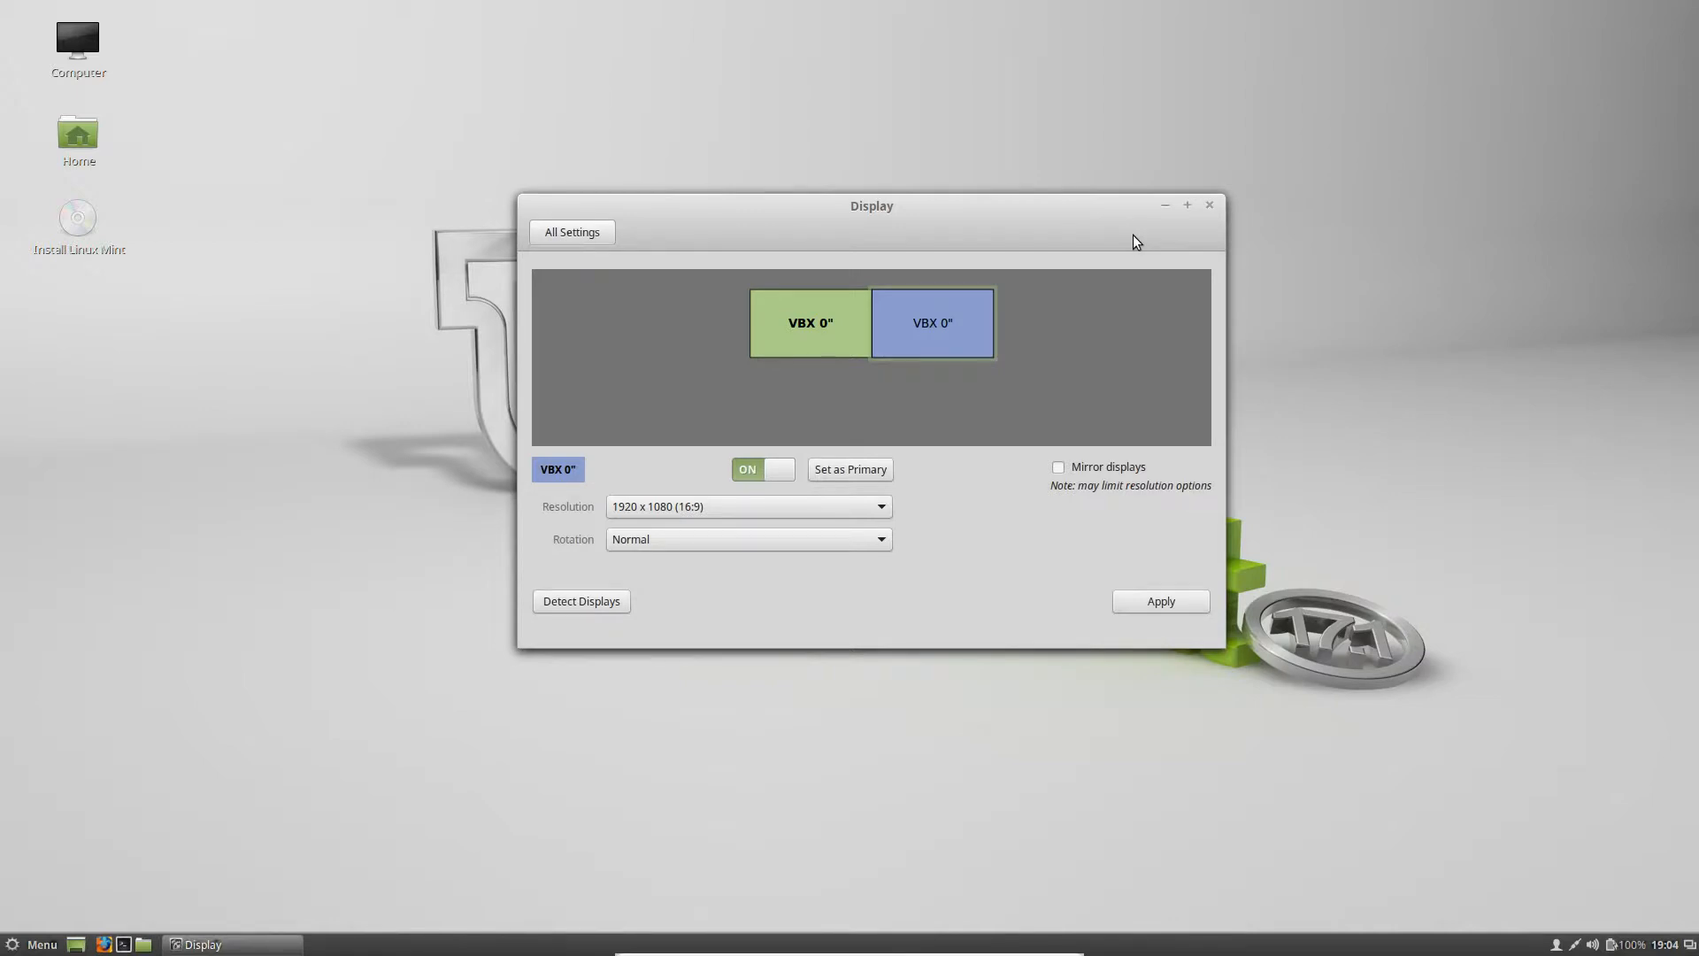
click(1209, 206)
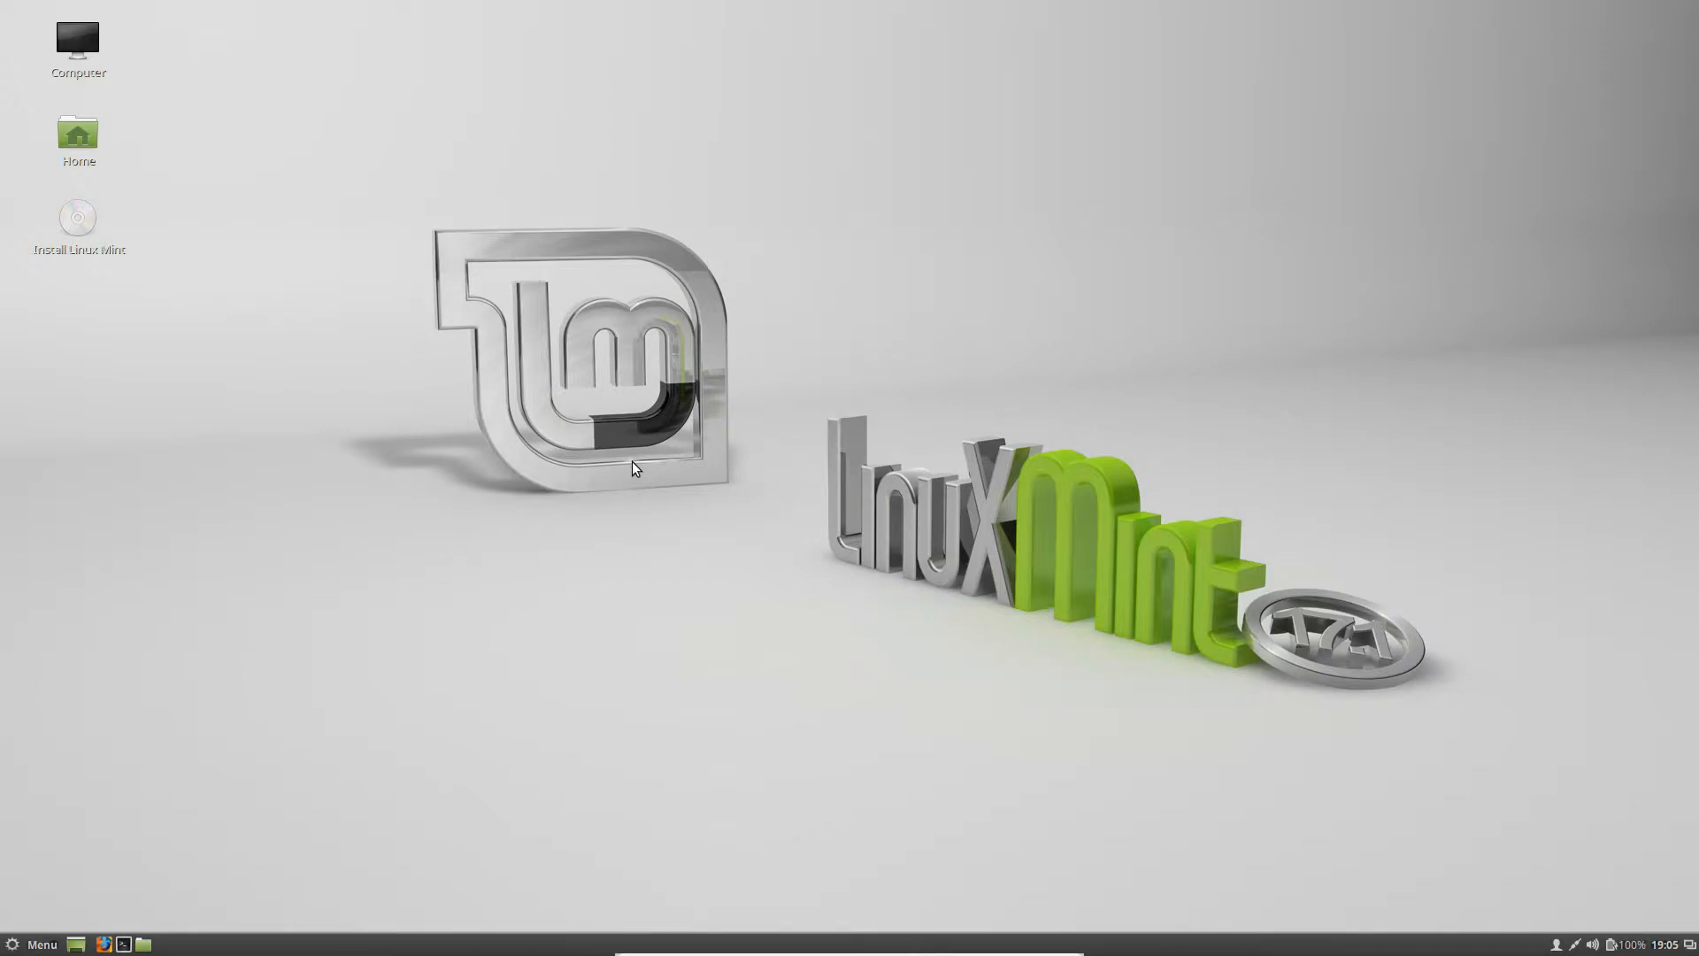
- Launch the Linux Mint installer, check the network status, and continue past the preparation checks
double_click(80, 232)
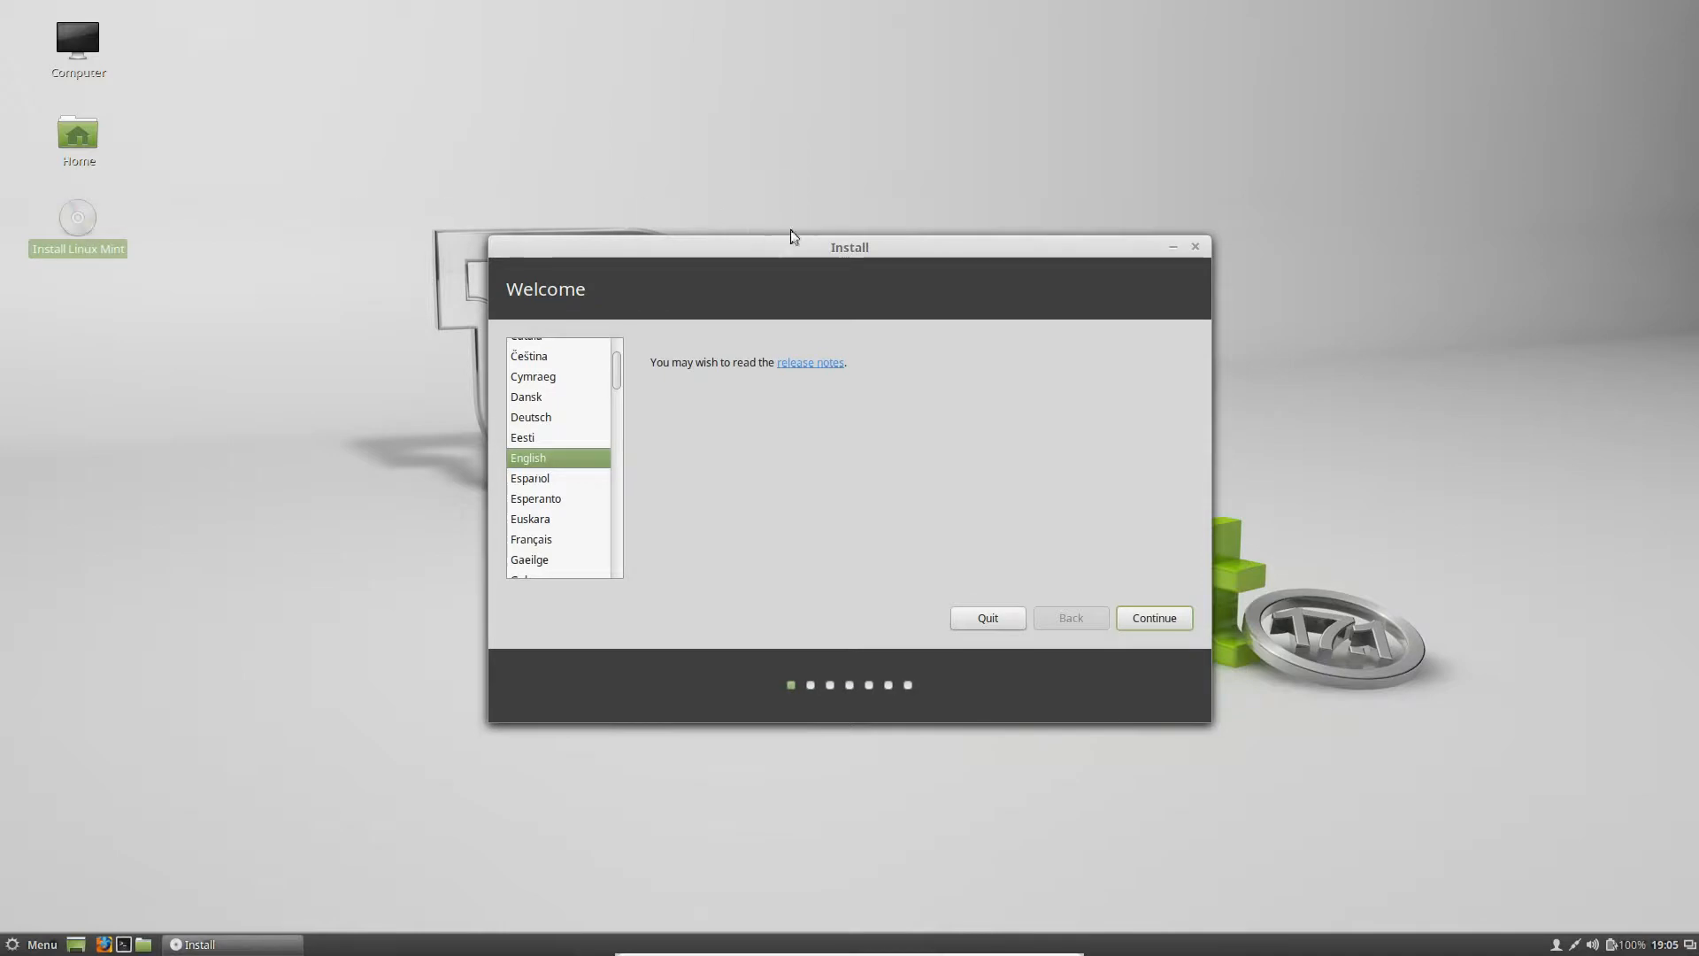
drag(900, 246, 908, 221)
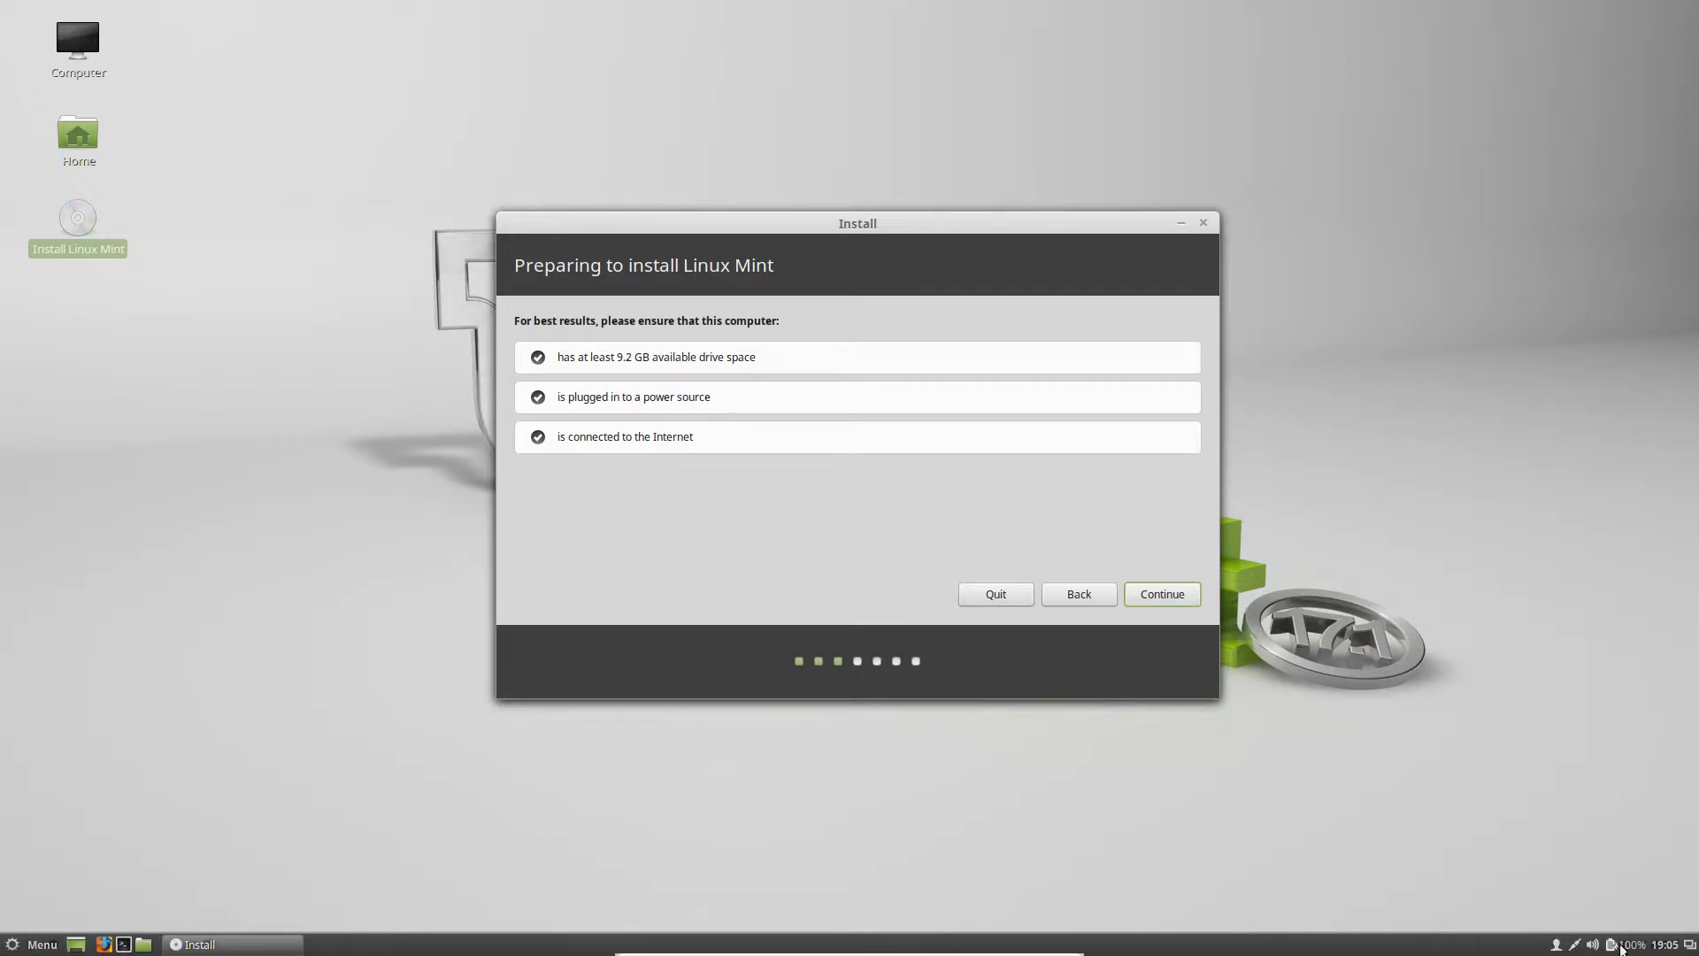
click(1574, 947)
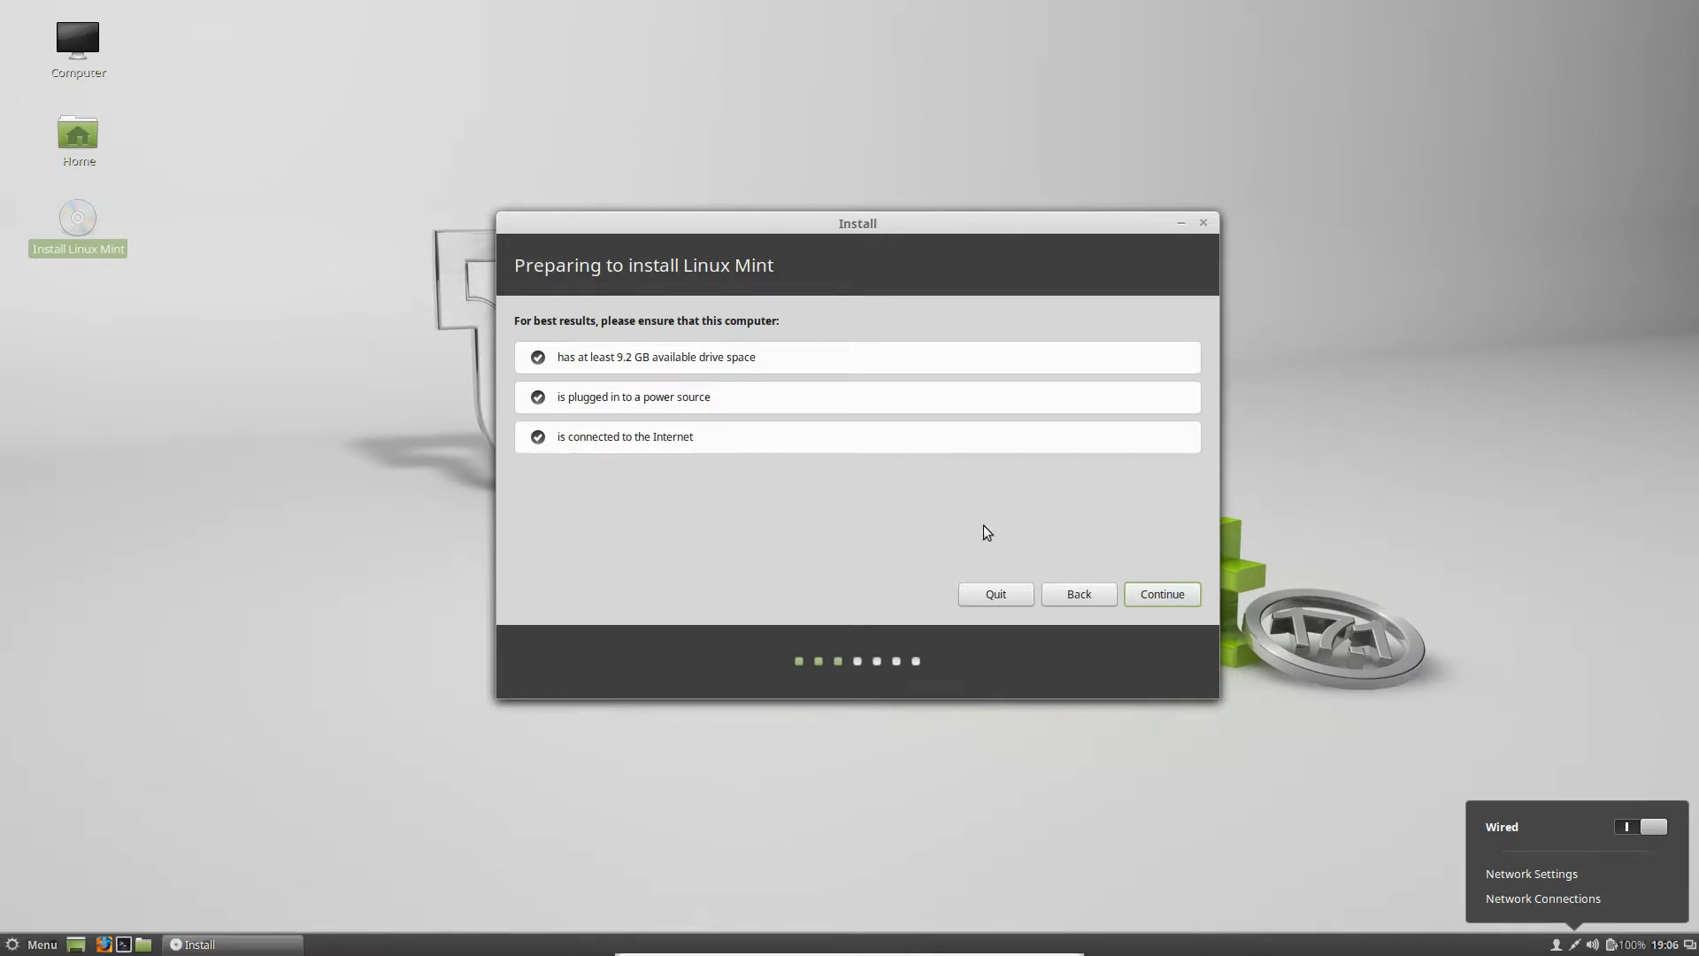
click(767, 533)
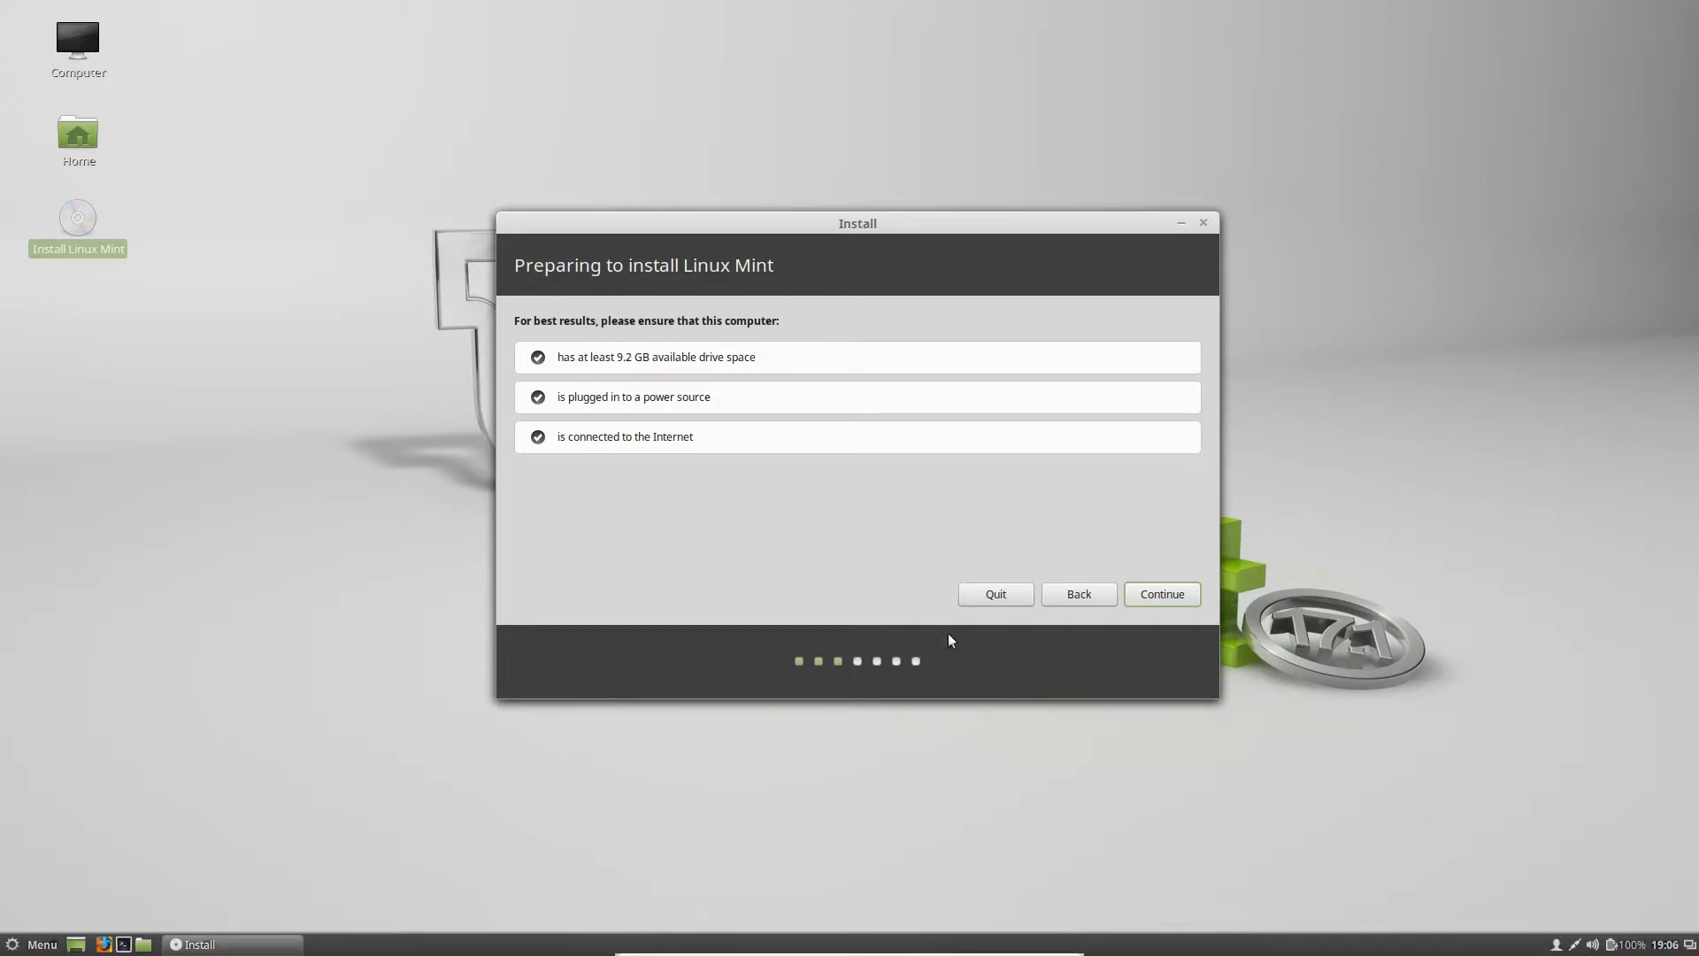
click(1168, 595)
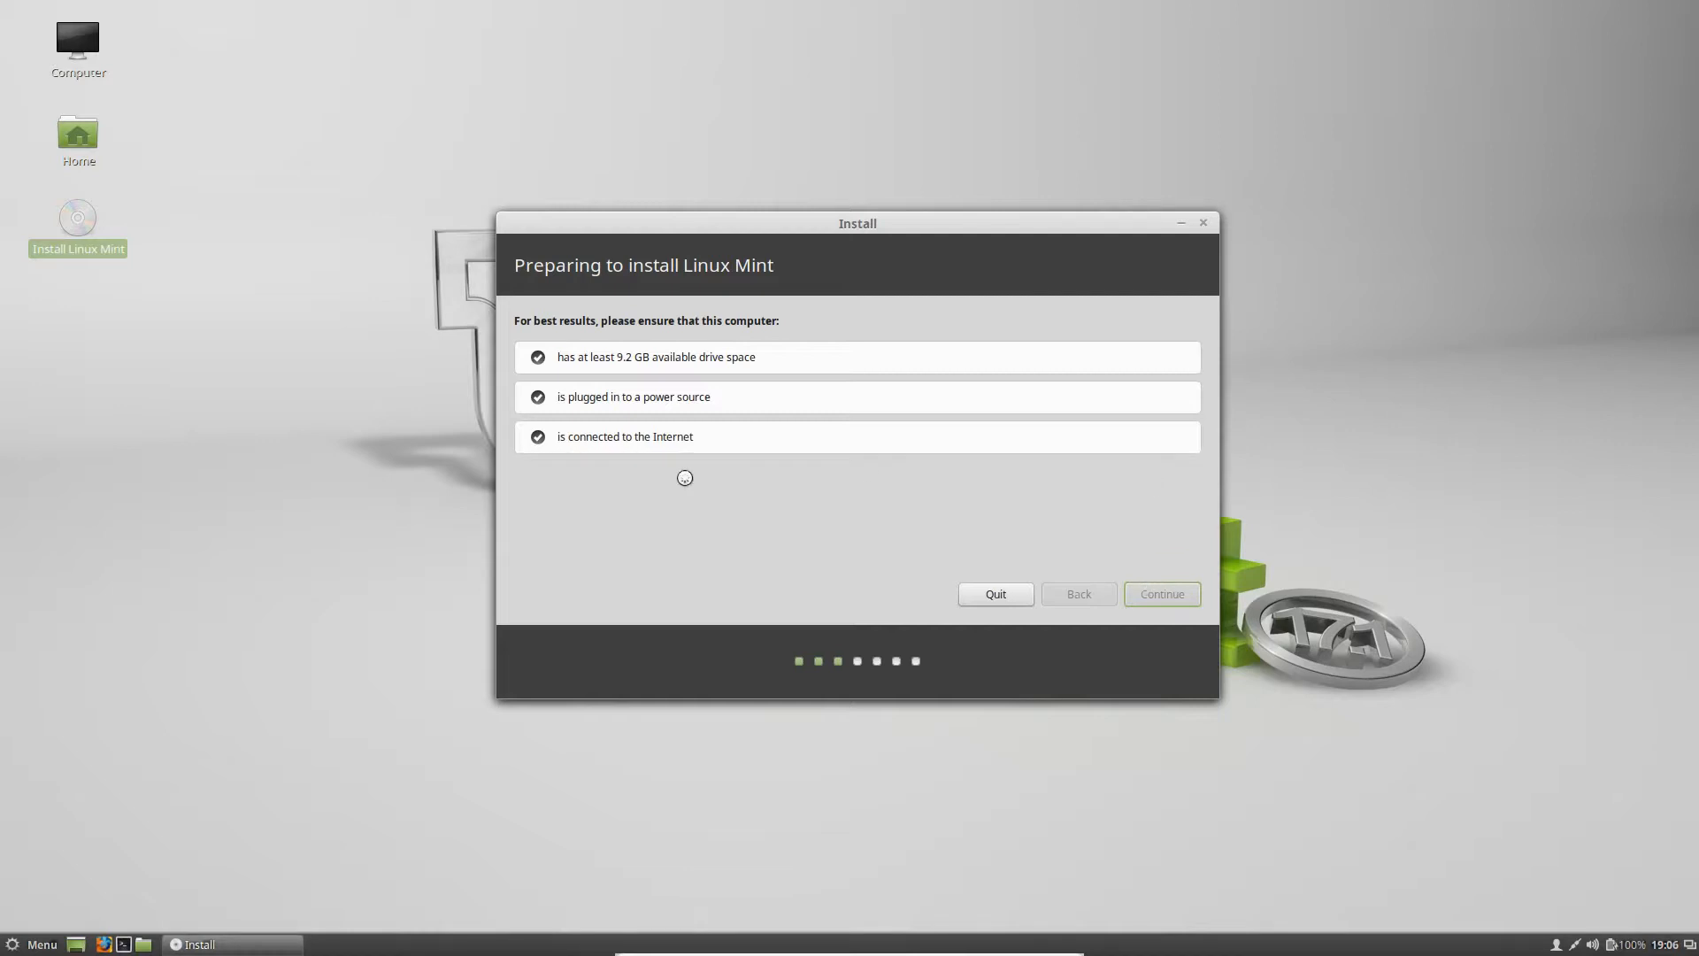
- Pick install alongside Windows 7, try adjusting the disk split, then choose advanced partitioning instead
drag(933, 226, 925, 115)
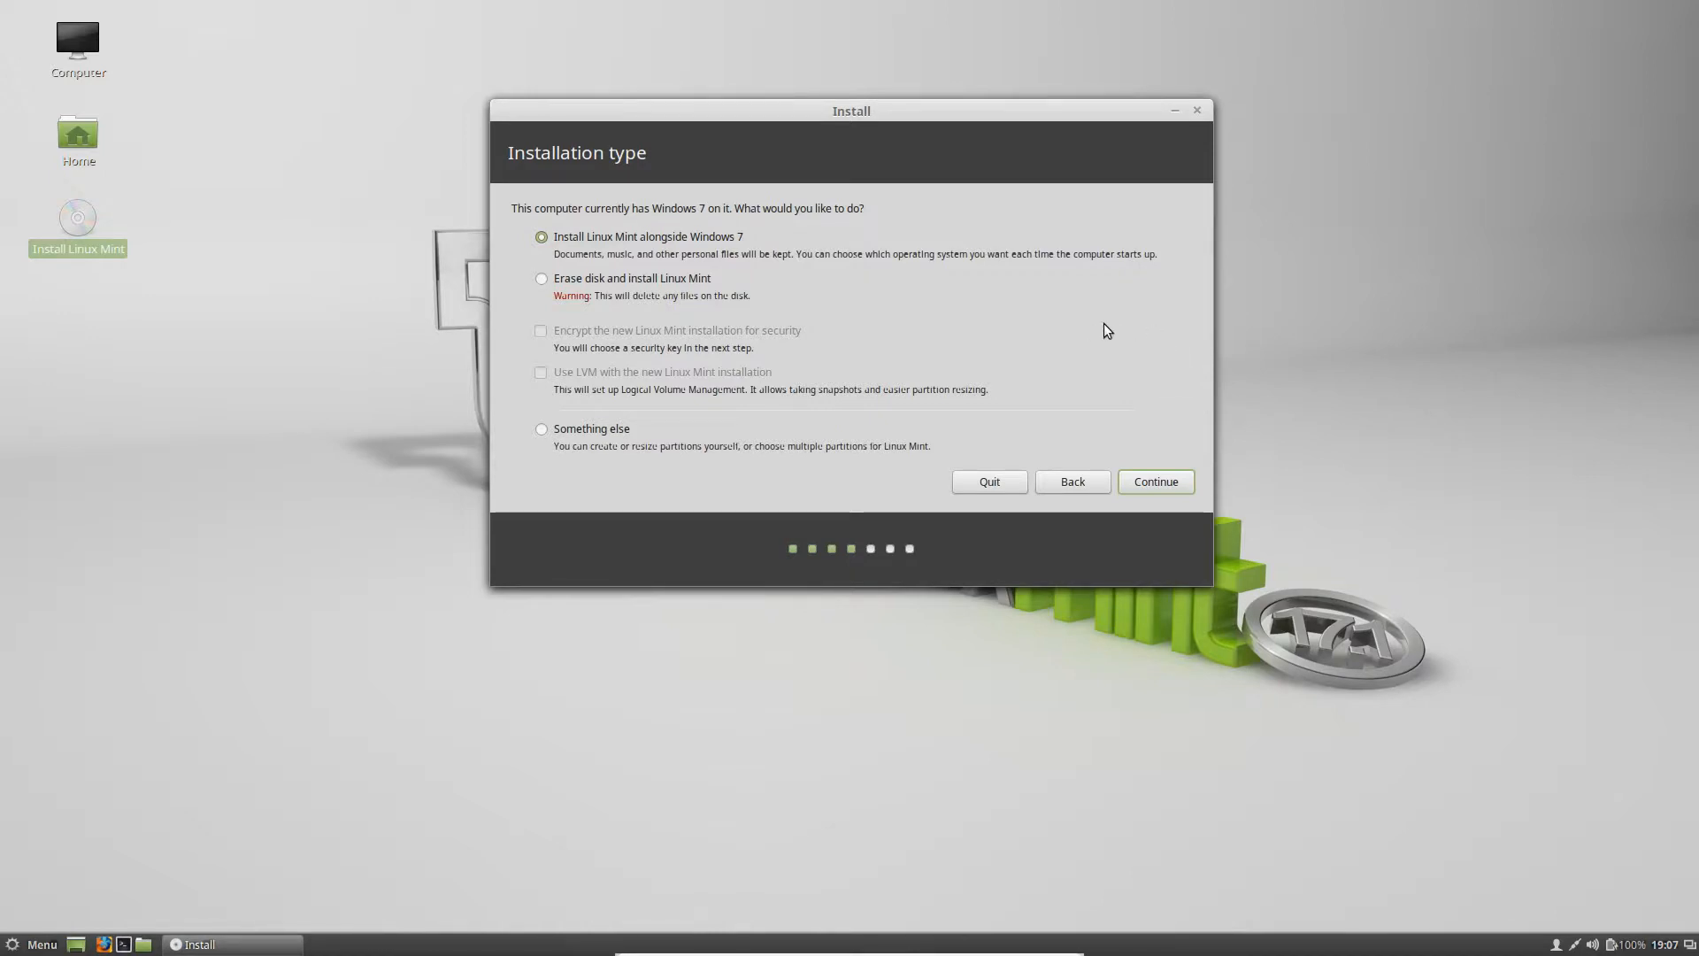
click(1165, 485)
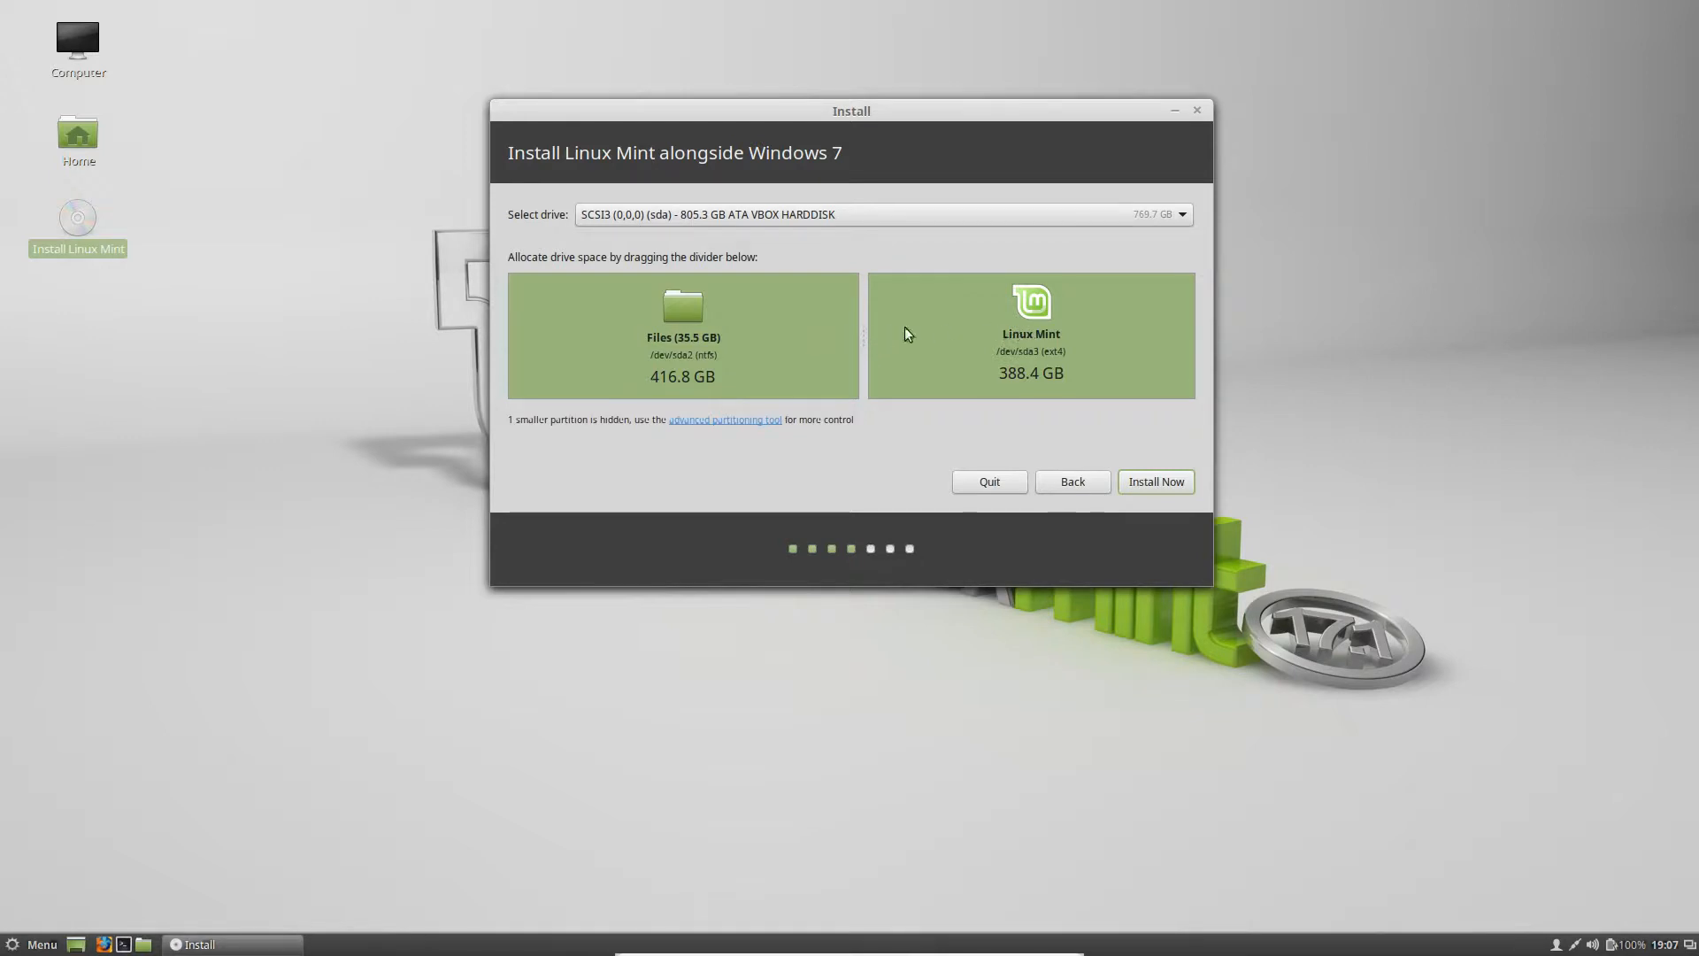
mouse_move(867, 335)
mouse_down()
mouse_move(901, 336)
mouse_move(768, 342)
mouse_move(875, 347)
mouse_up()
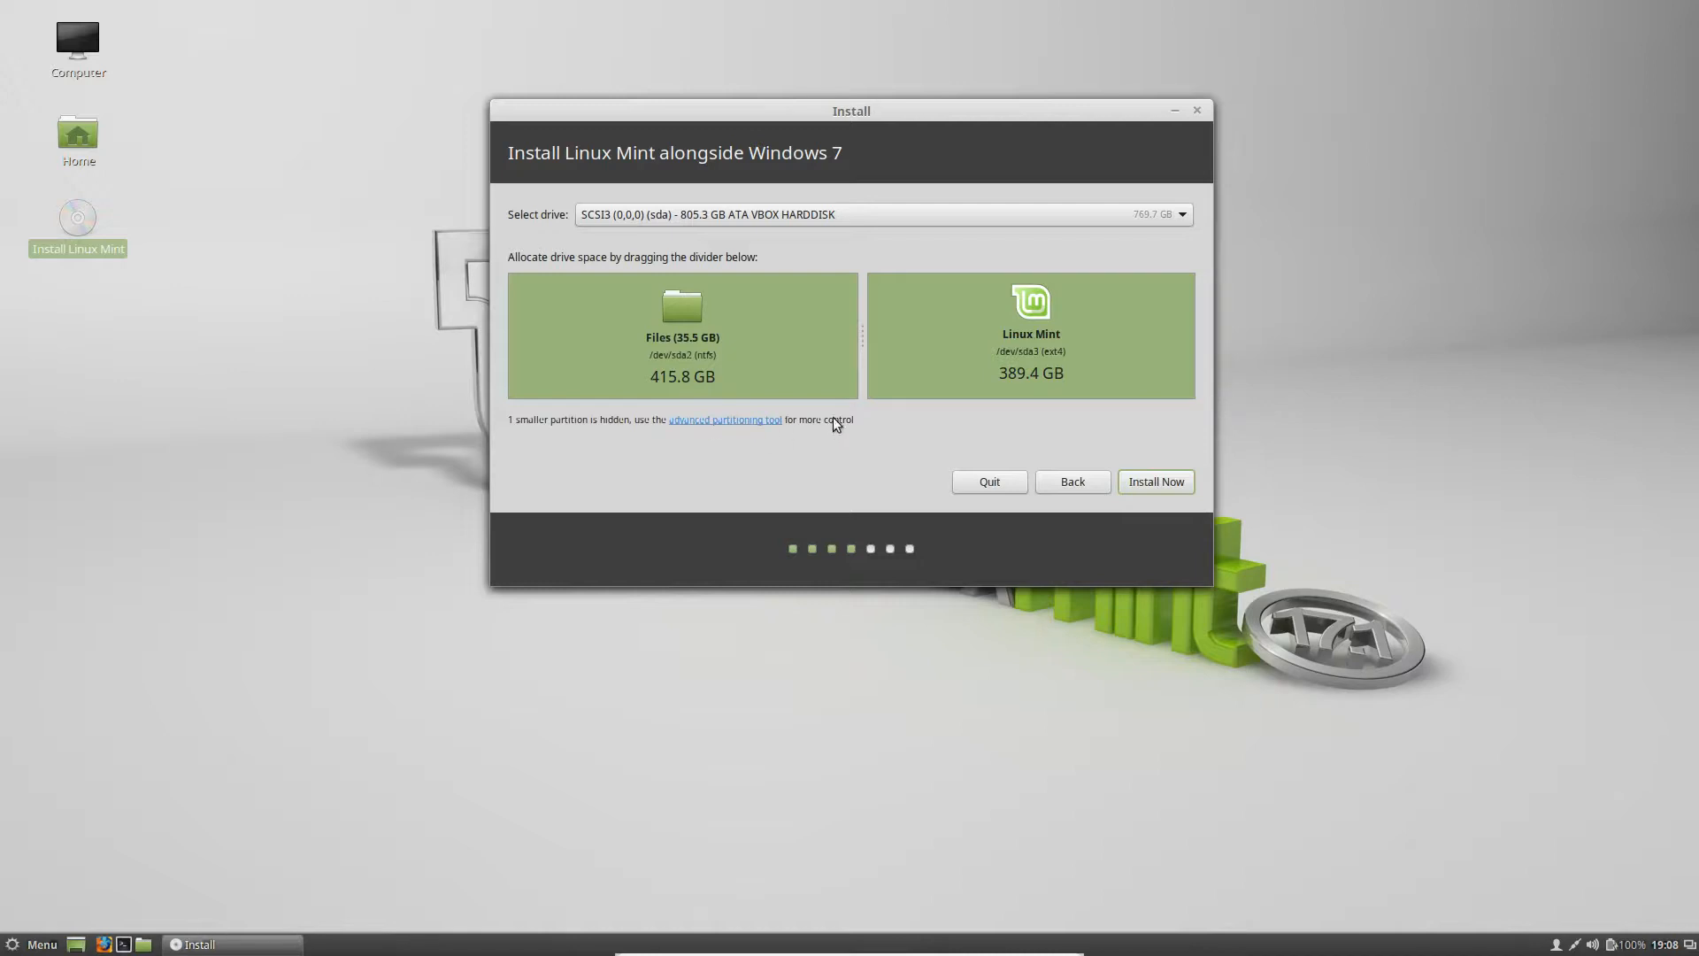
click(726, 419)
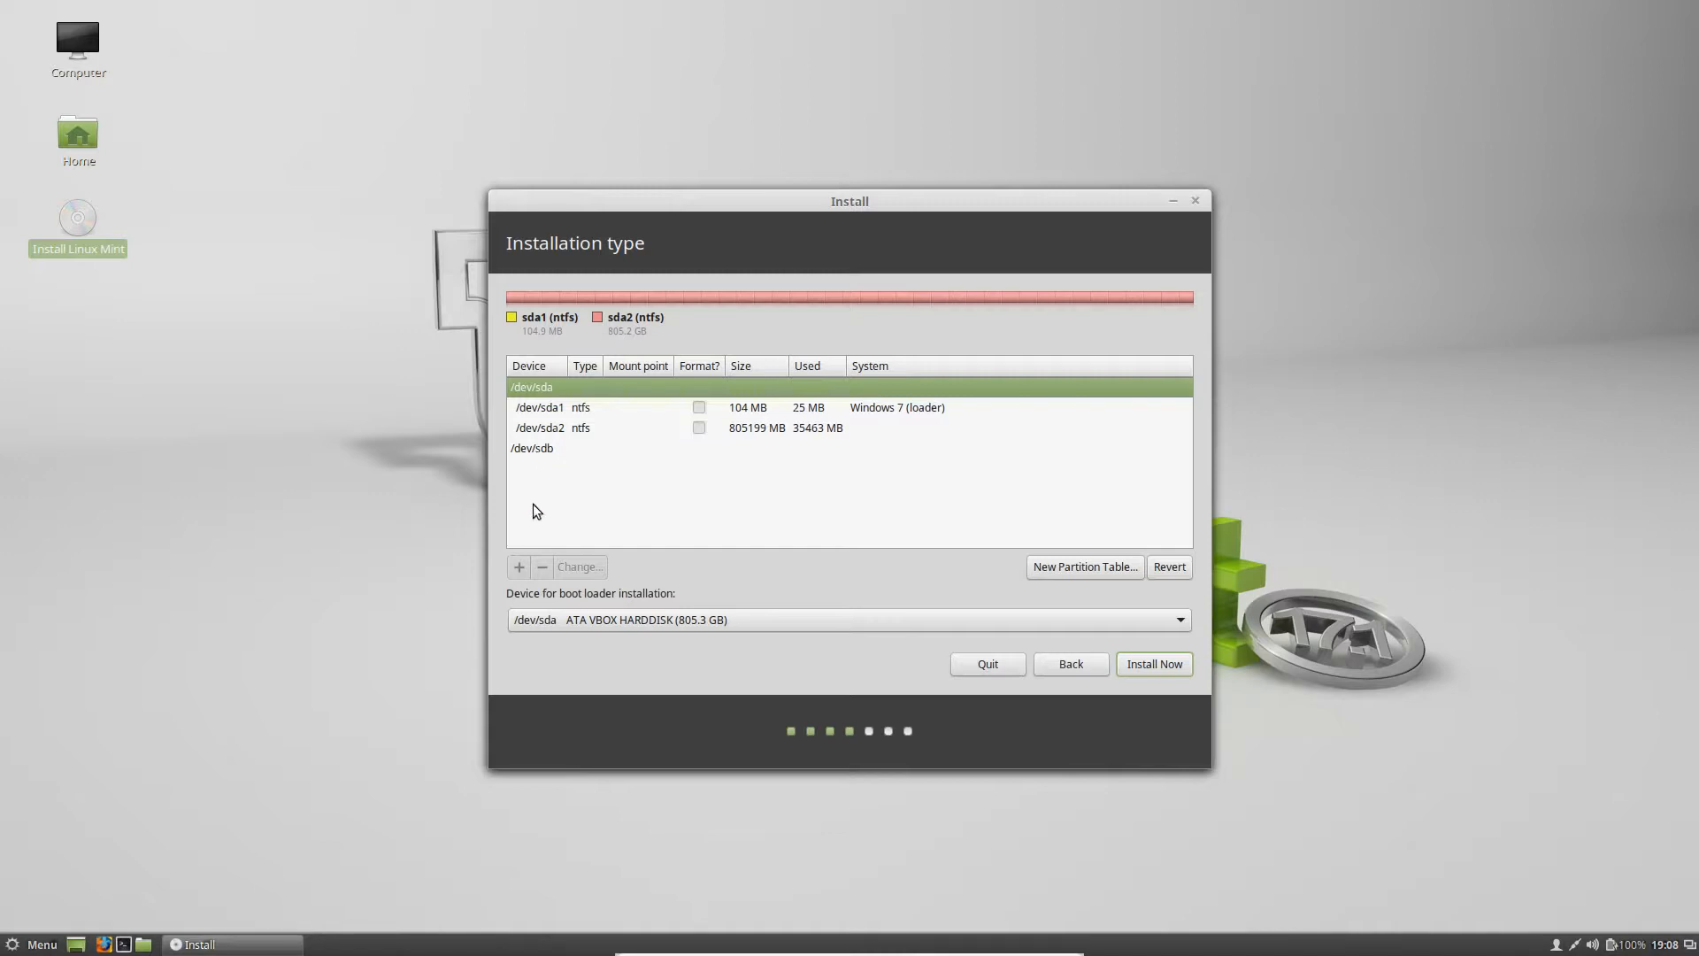
- Give /dev/sdb a new empty partition table and begin a partition in its free space
click(539, 450)
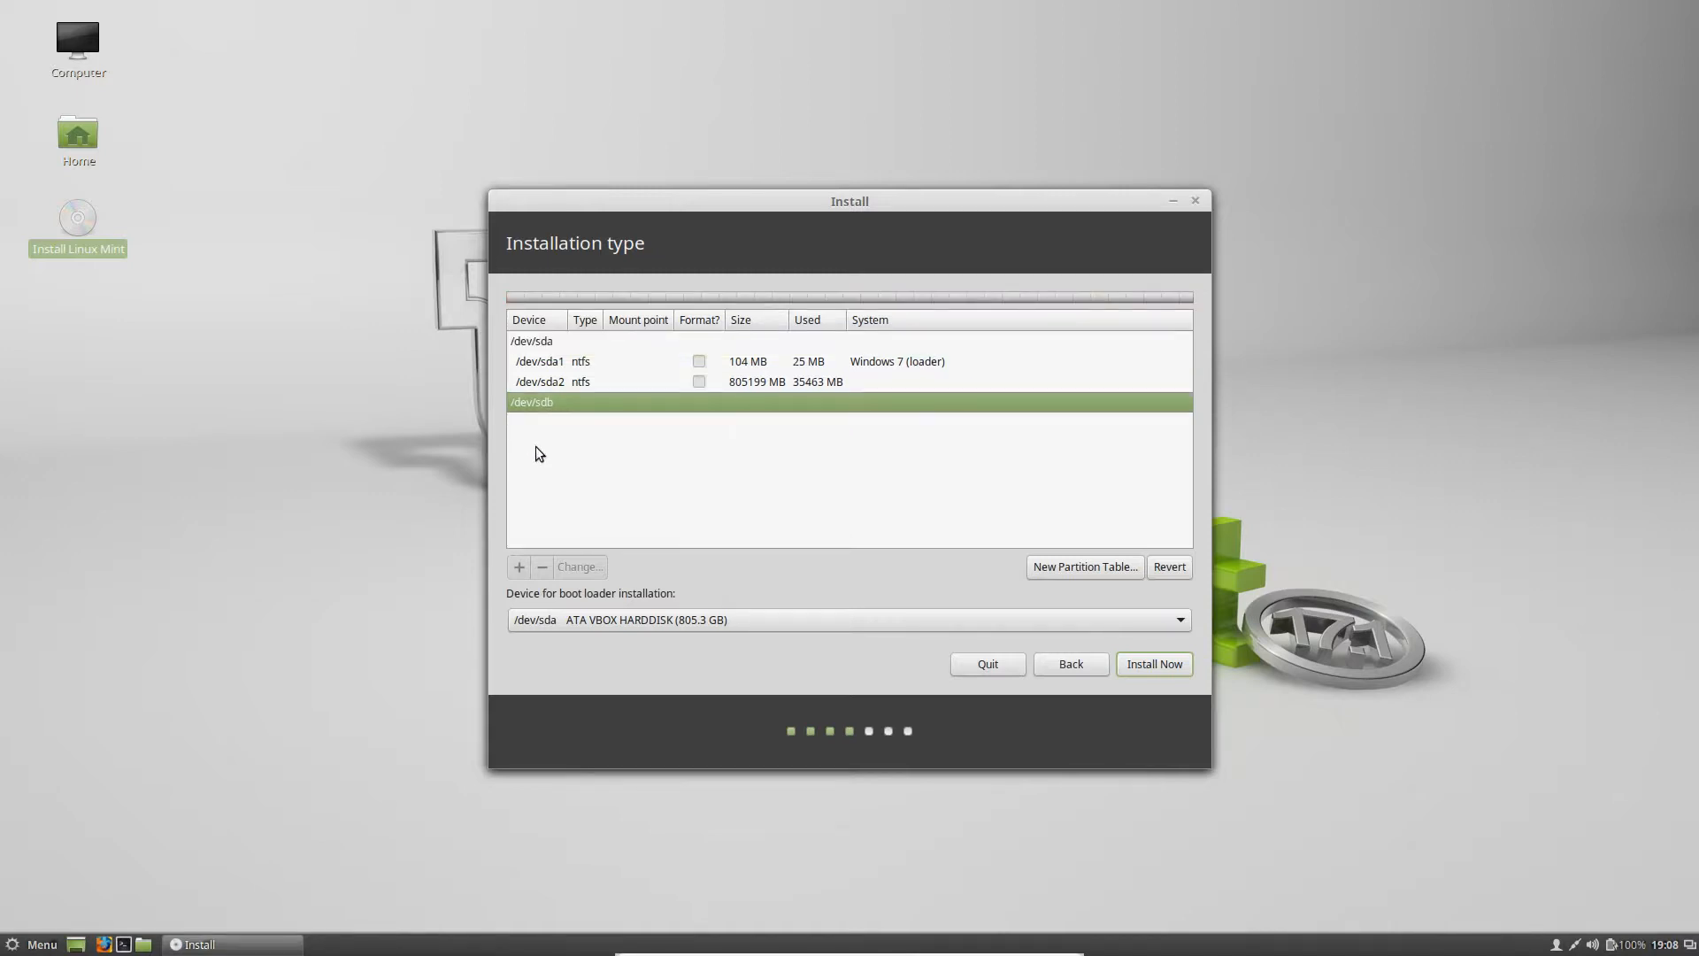
click(1081, 566)
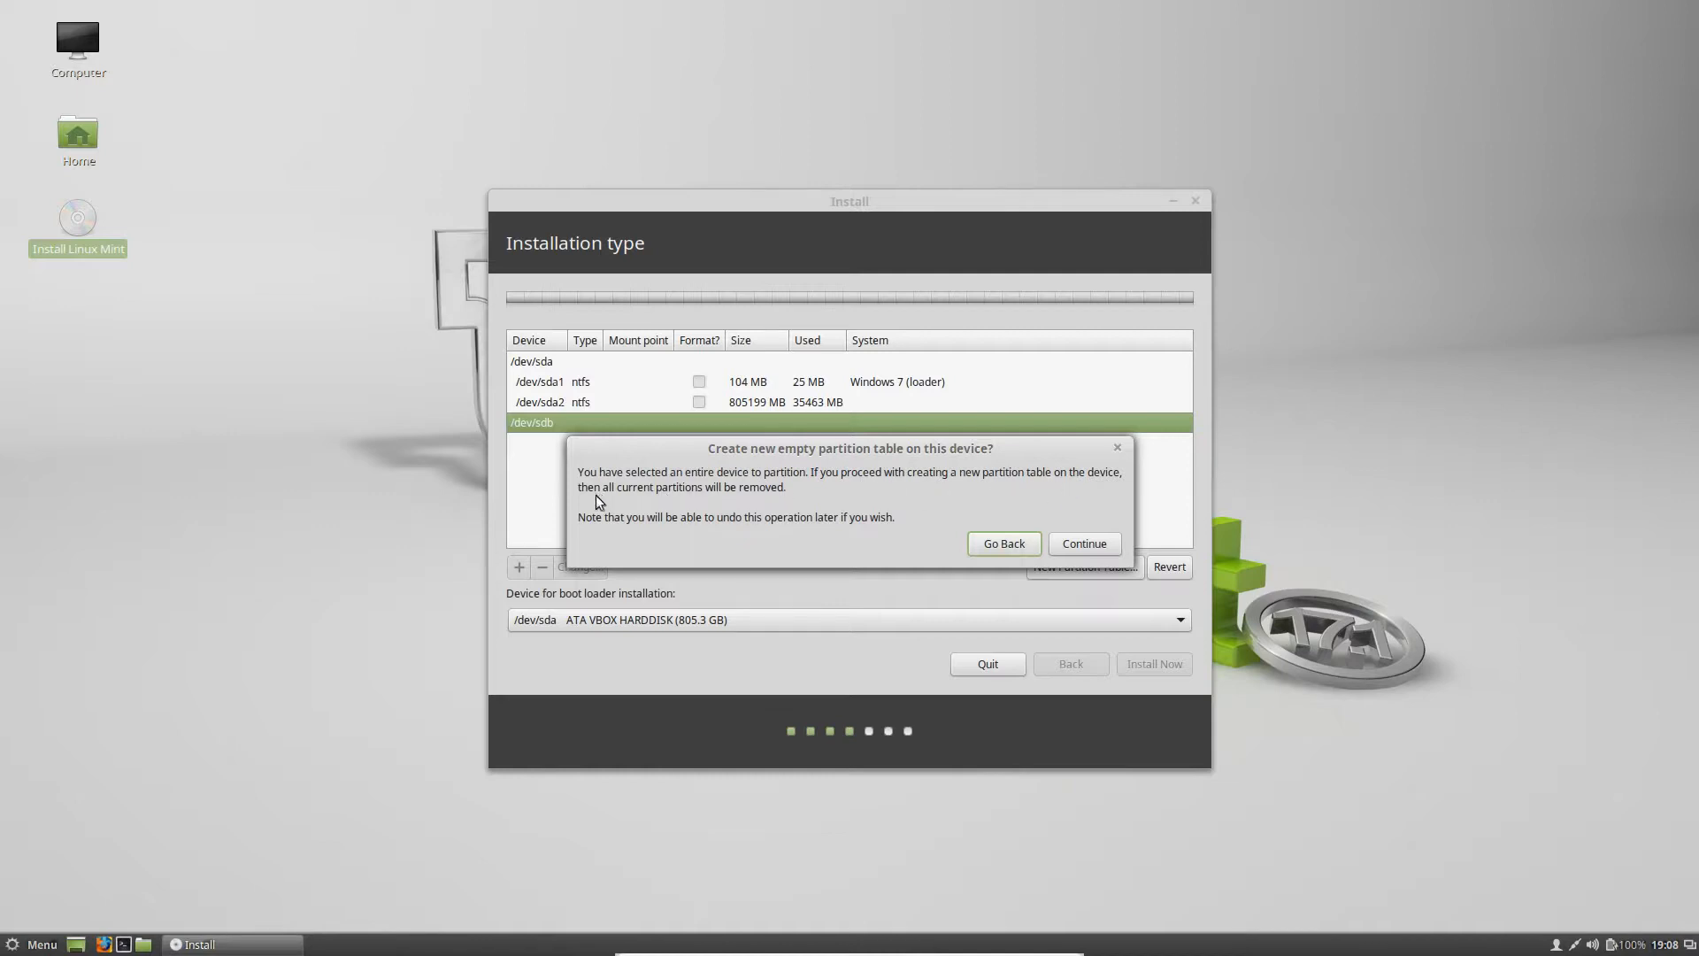
click(1074, 546)
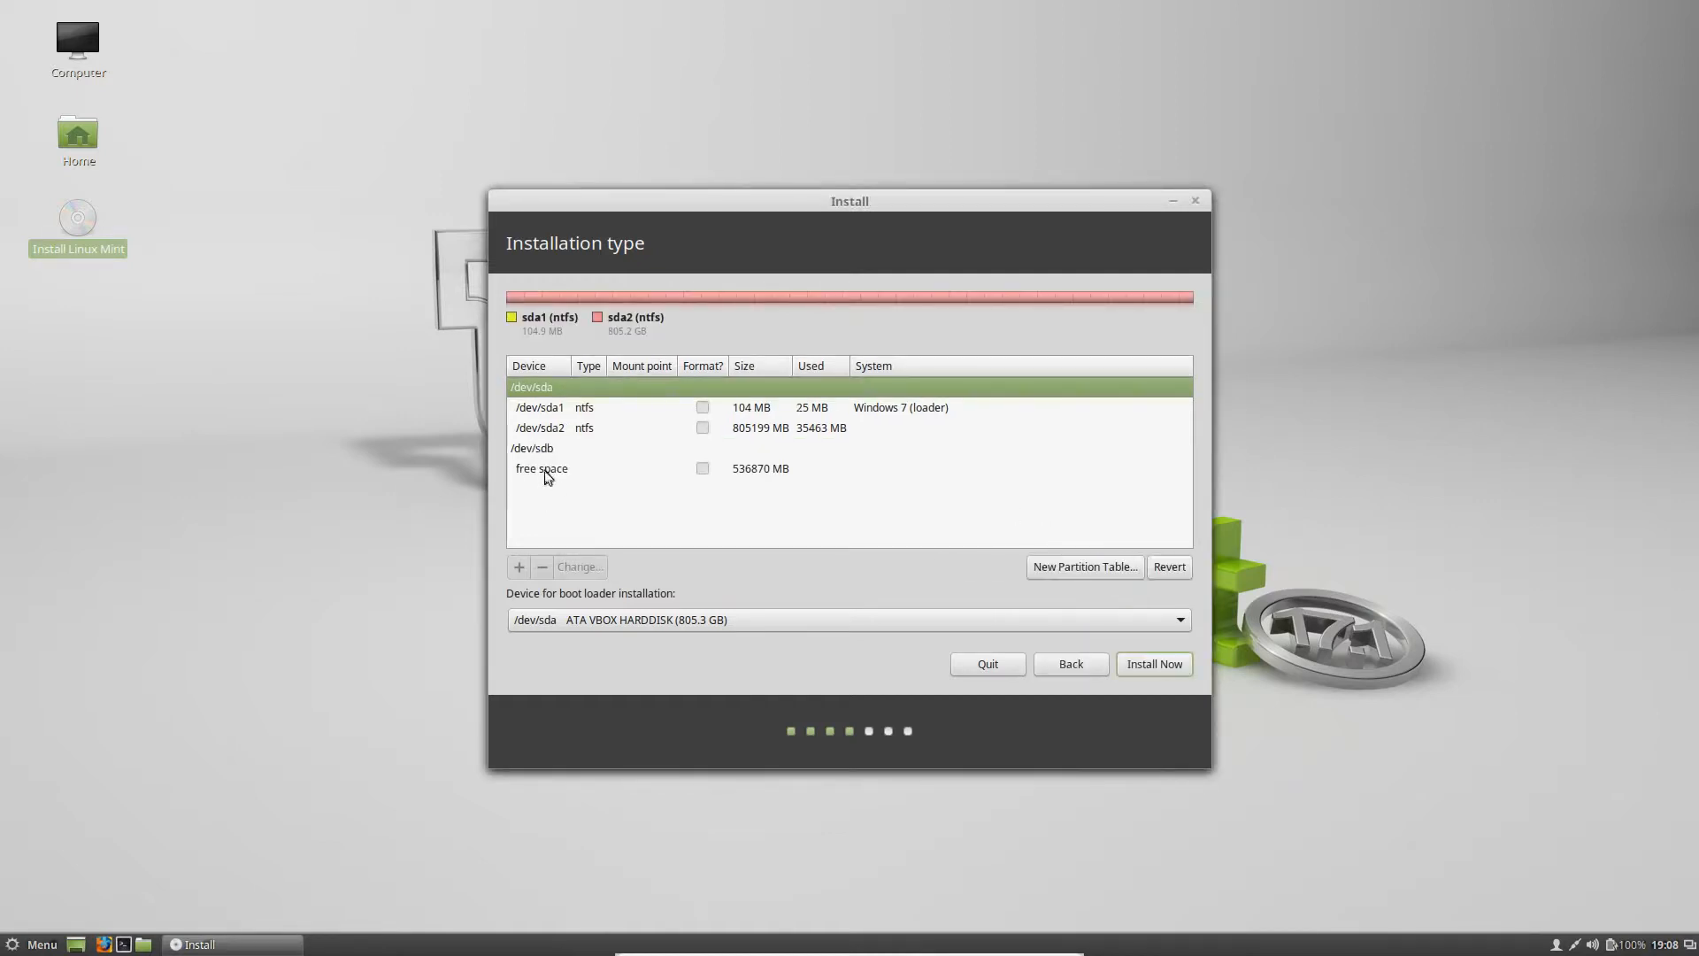
click(546, 472)
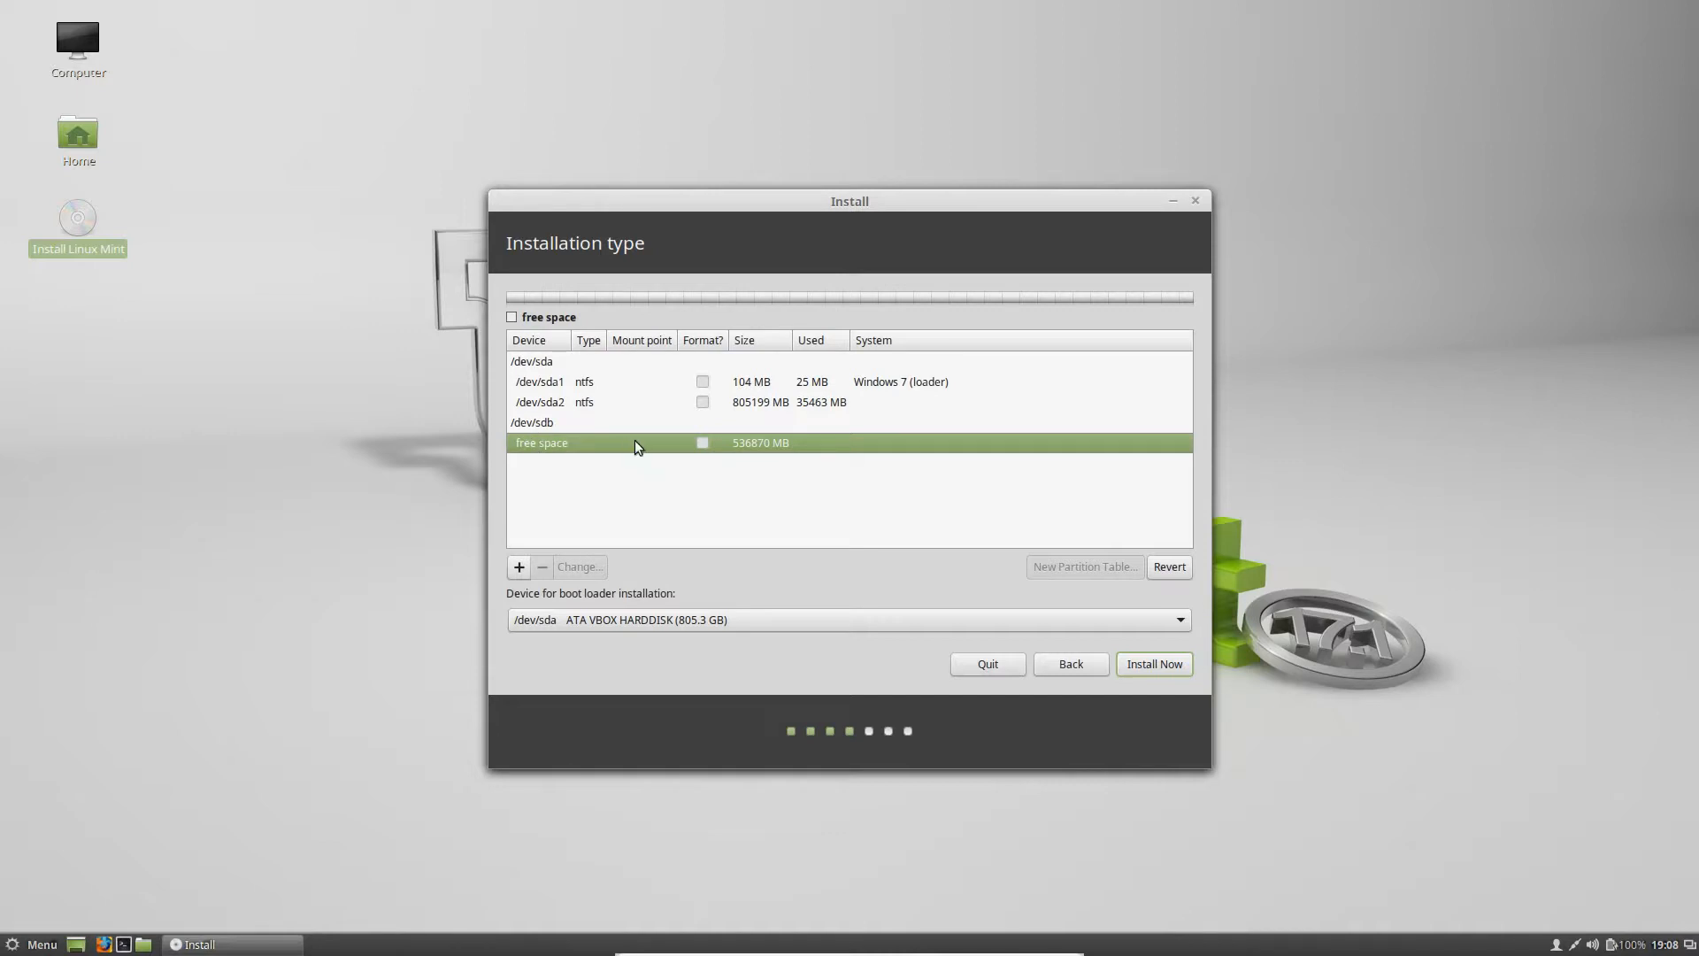
click(520, 567)
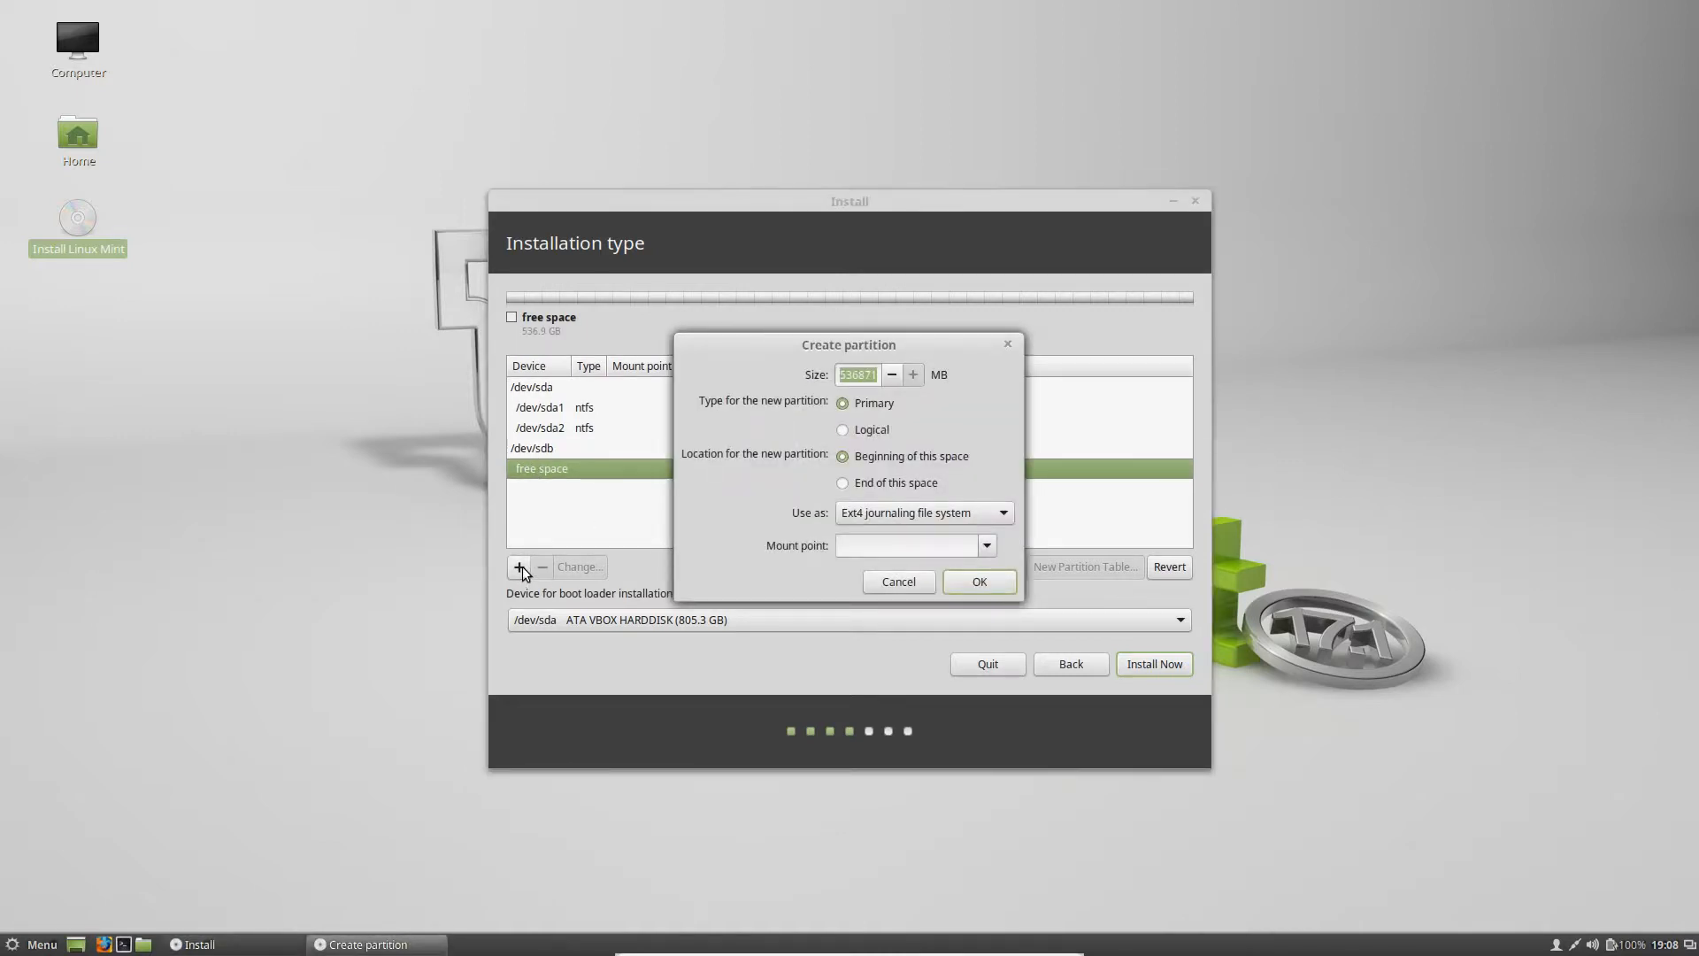
- Create a 10240 MB swap partition on /dev/sdb and begin another in the remaining space
text(10240)
click(868, 513)
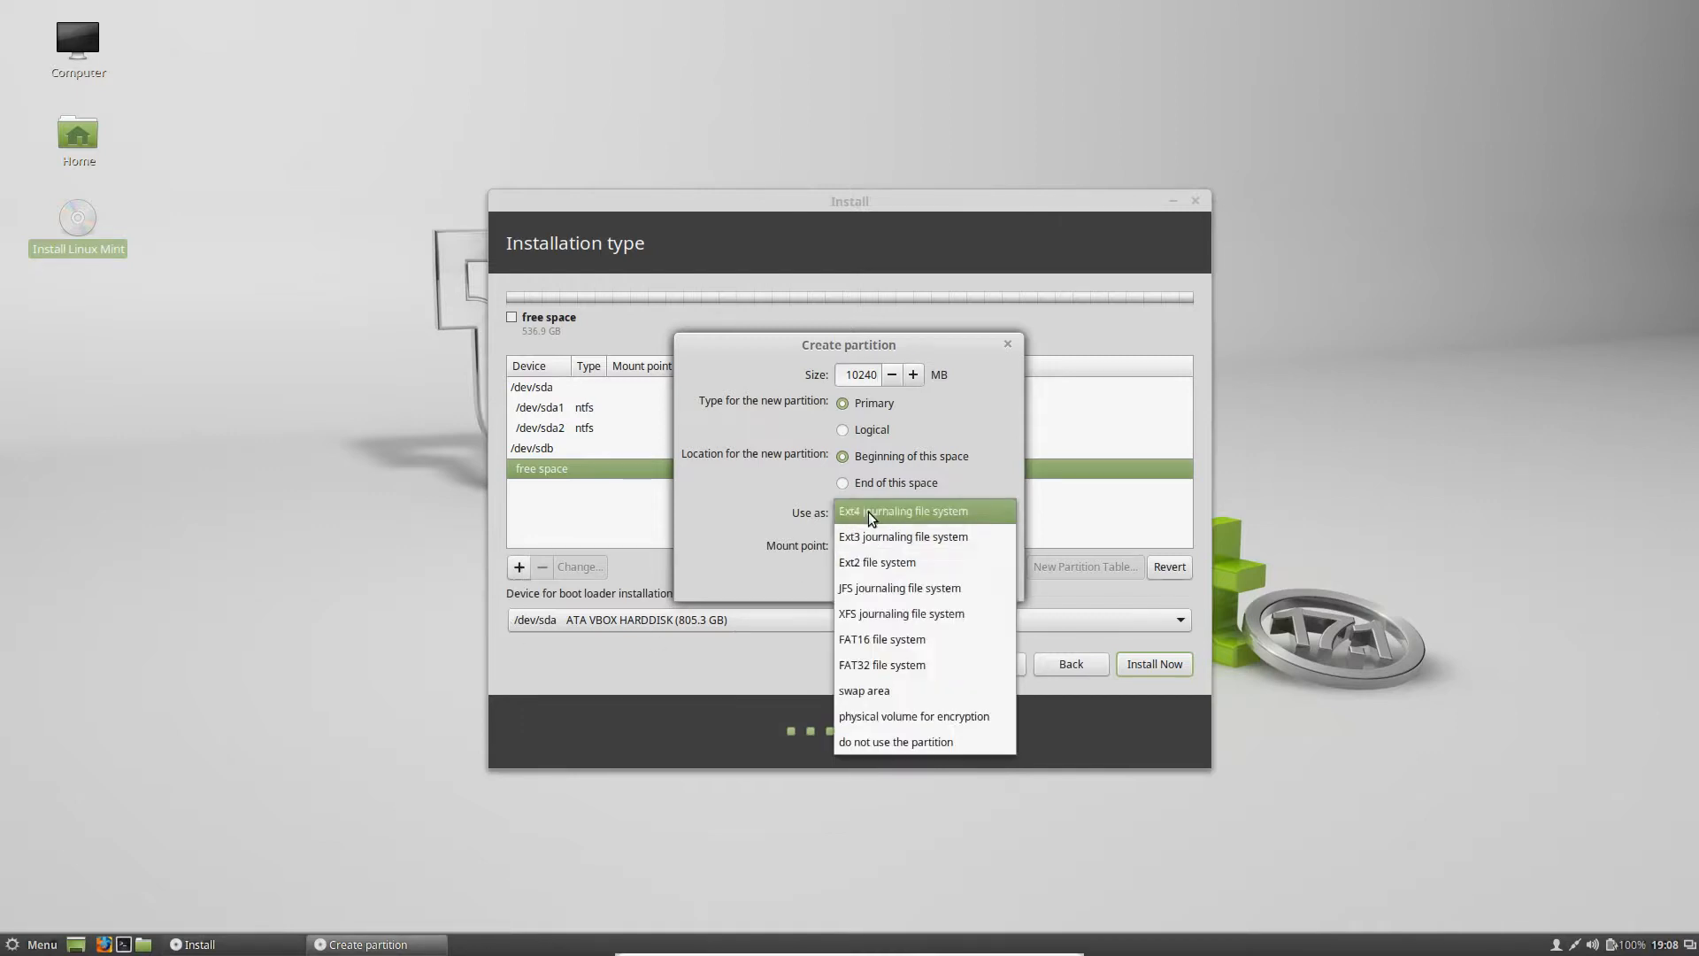
click(881, 691)
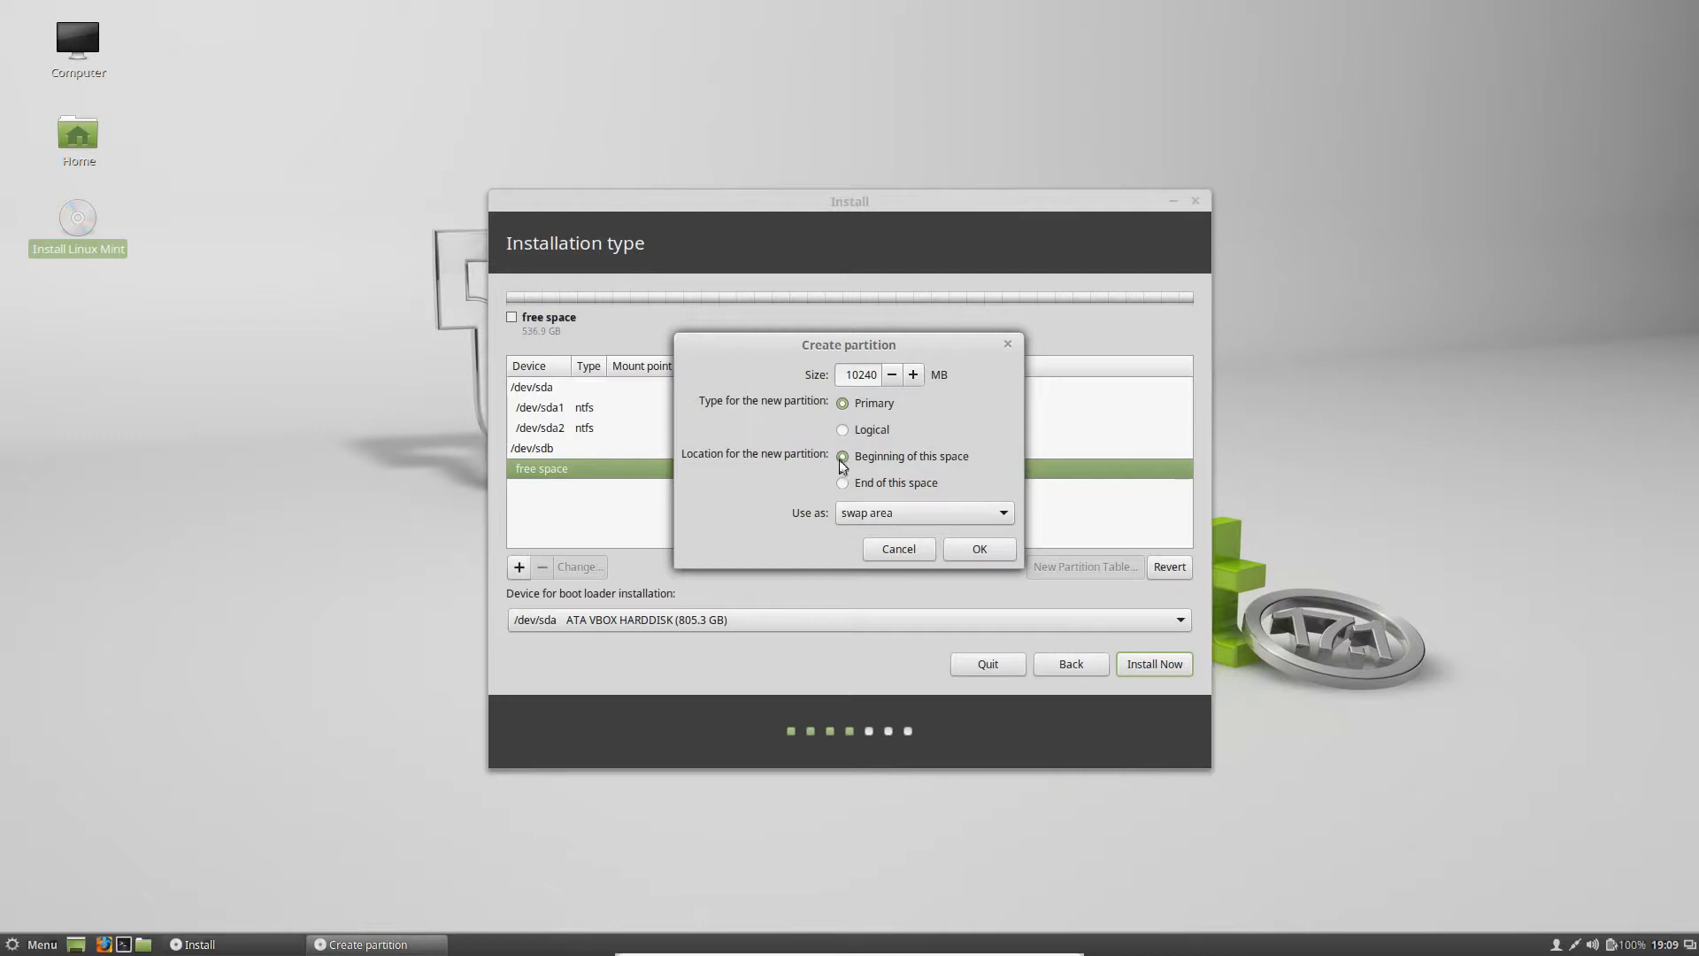
click(980, 549)
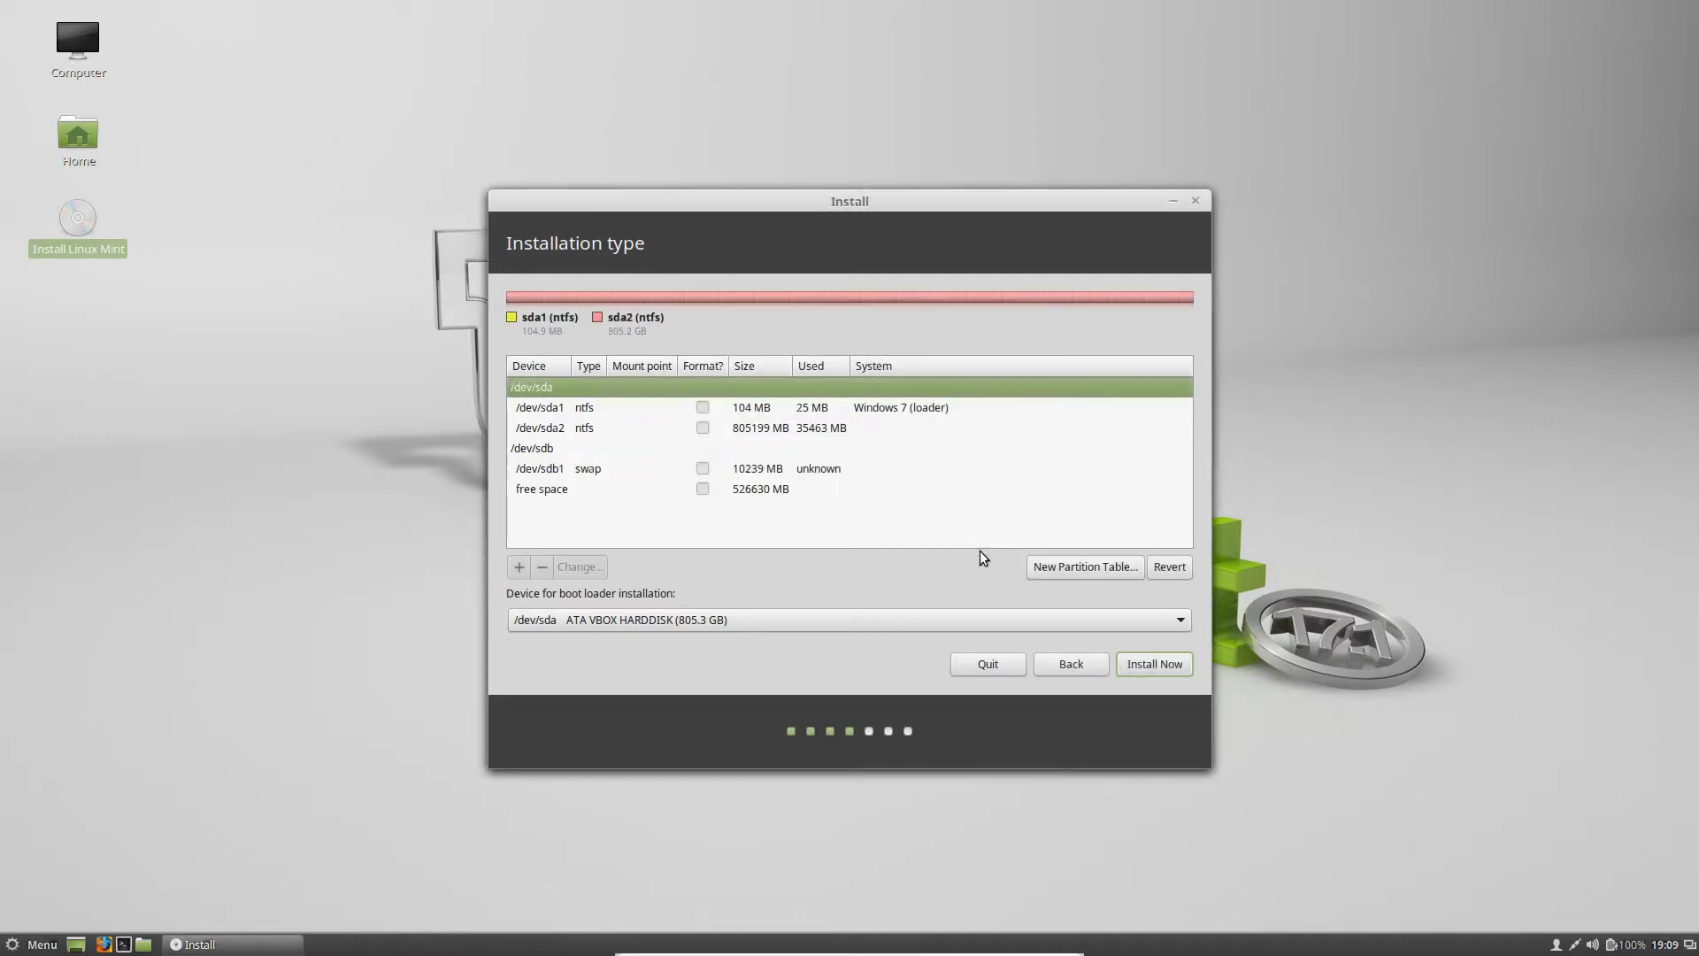
click(534, 489)
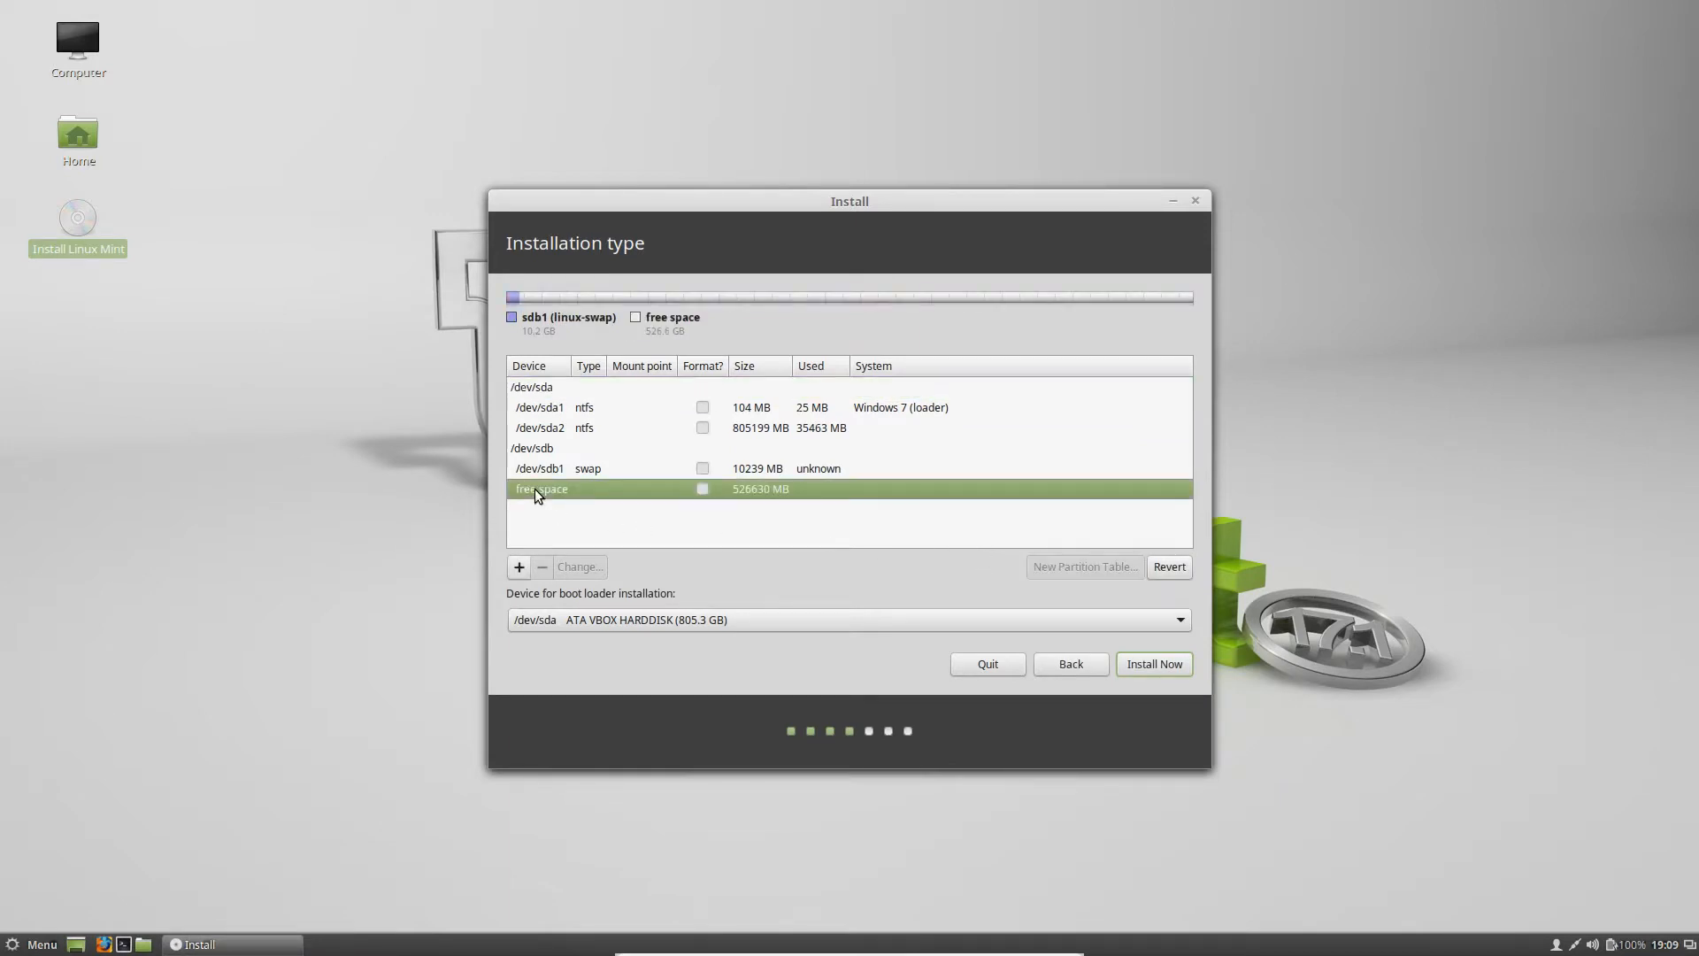
click(519, 567)
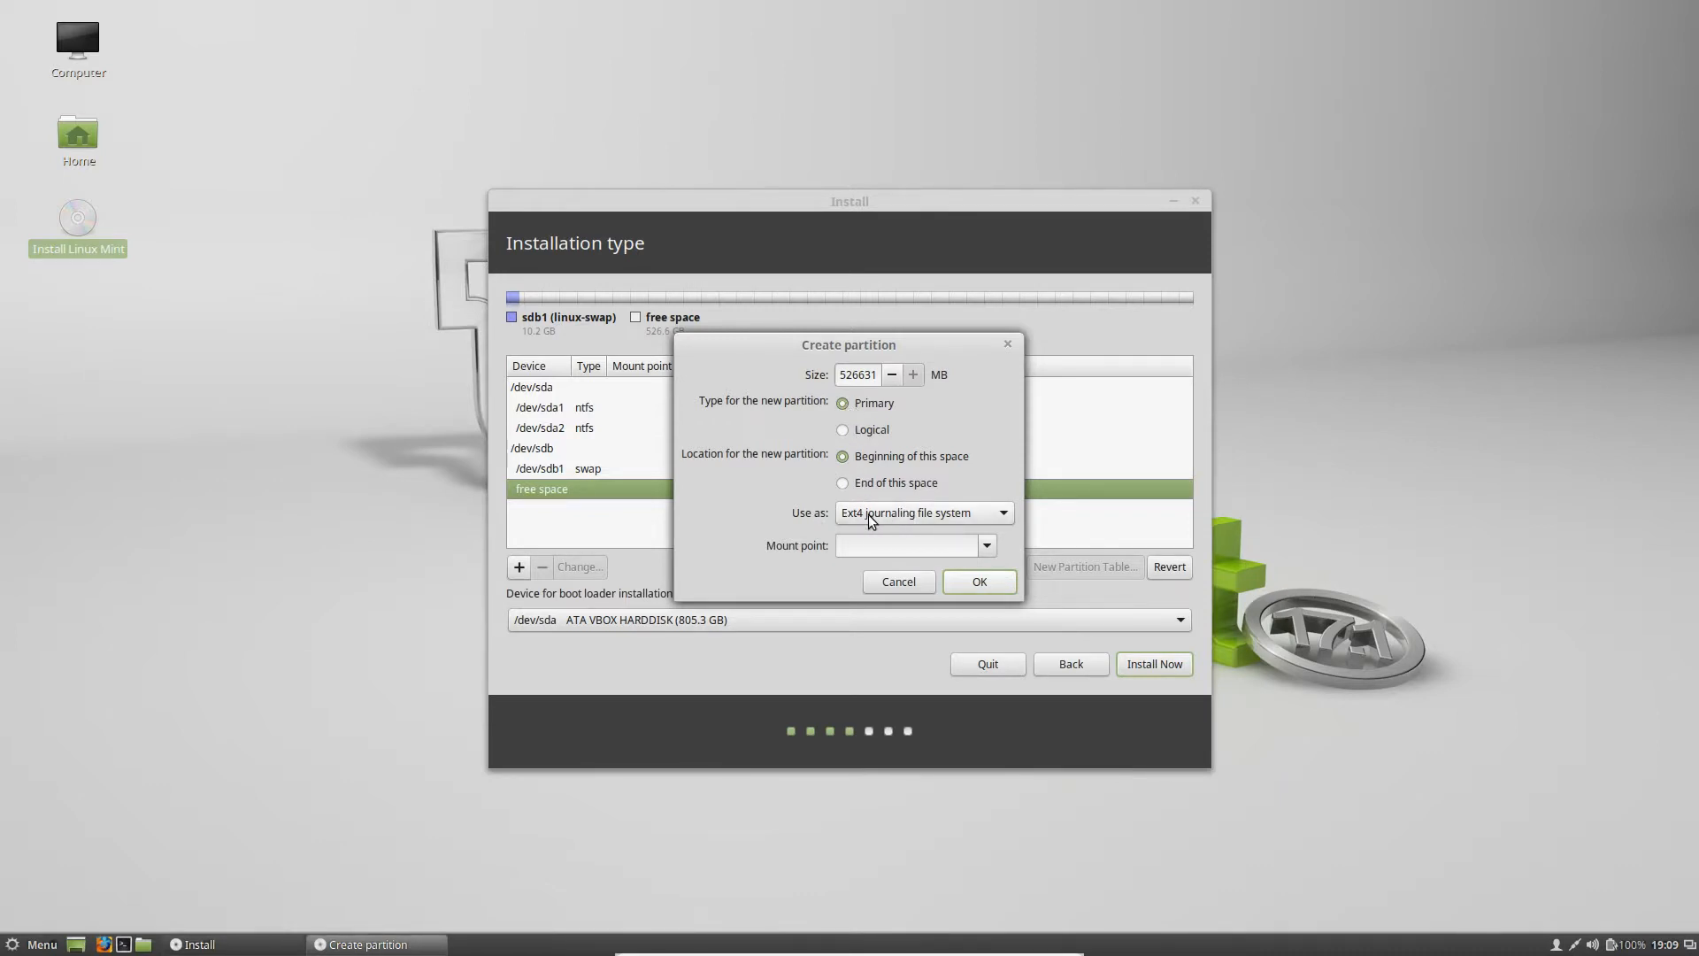
- Make the remaining /dev/sdb space an Ext4 partition with mount point /
click(868, 549)
text(/)
click(984, 586)
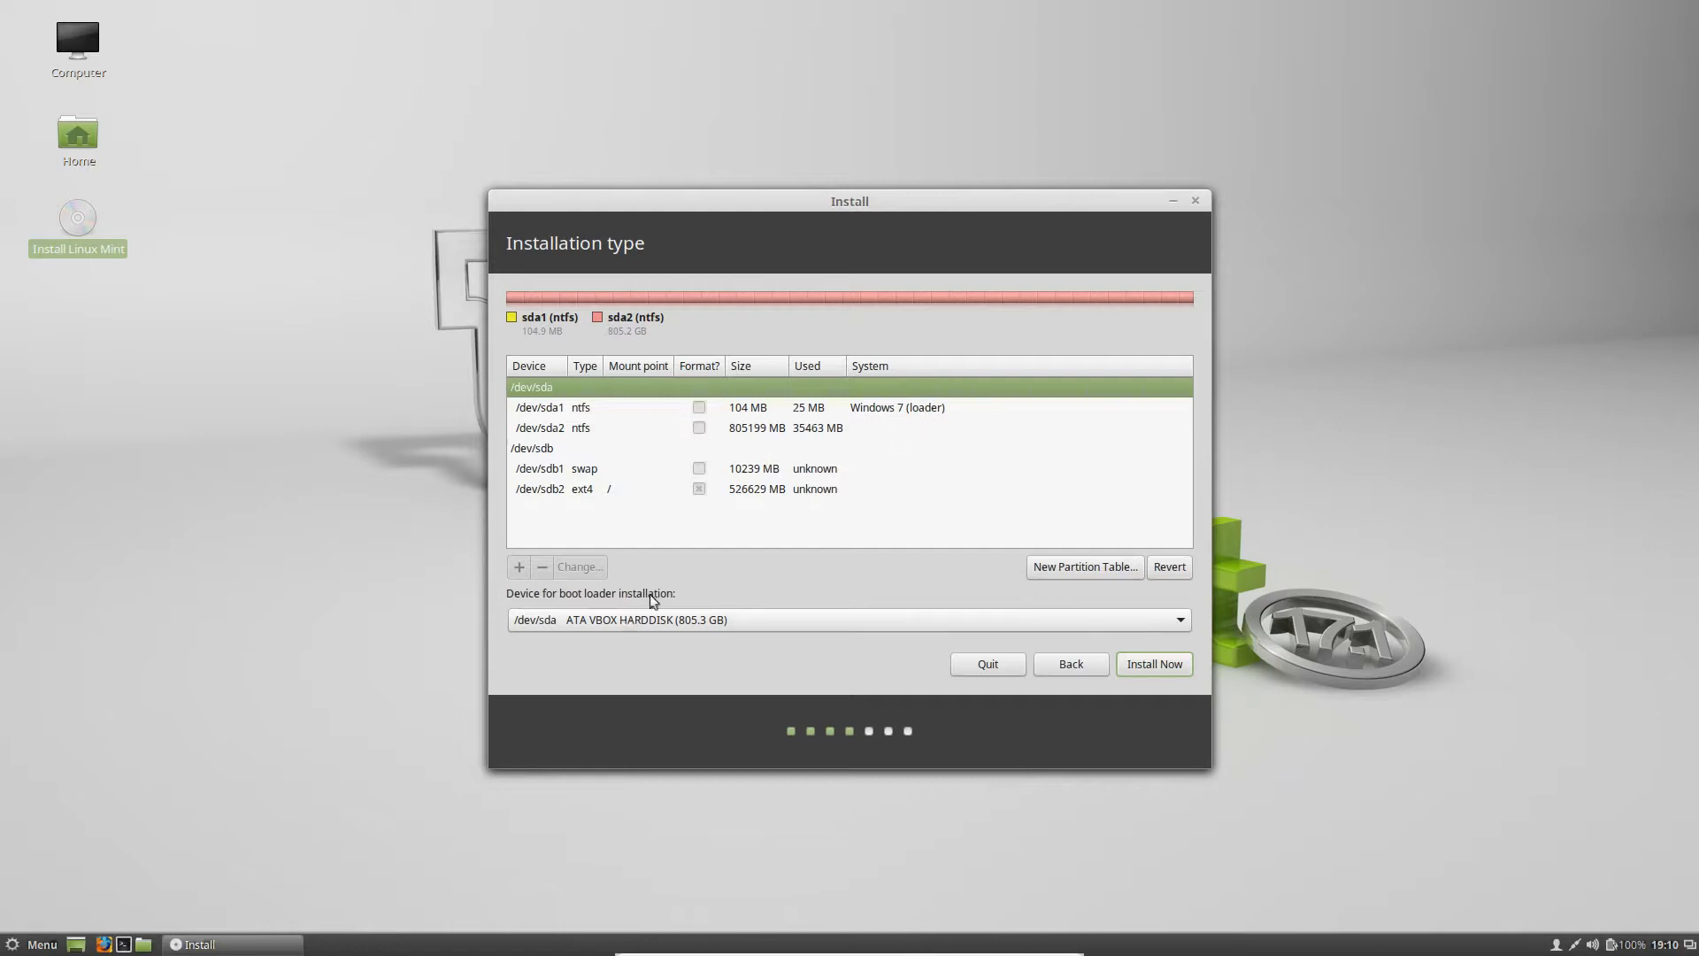
- Install with the new partition layout, approve writing the changes to disk, and accept the location page
click(1154, 665)
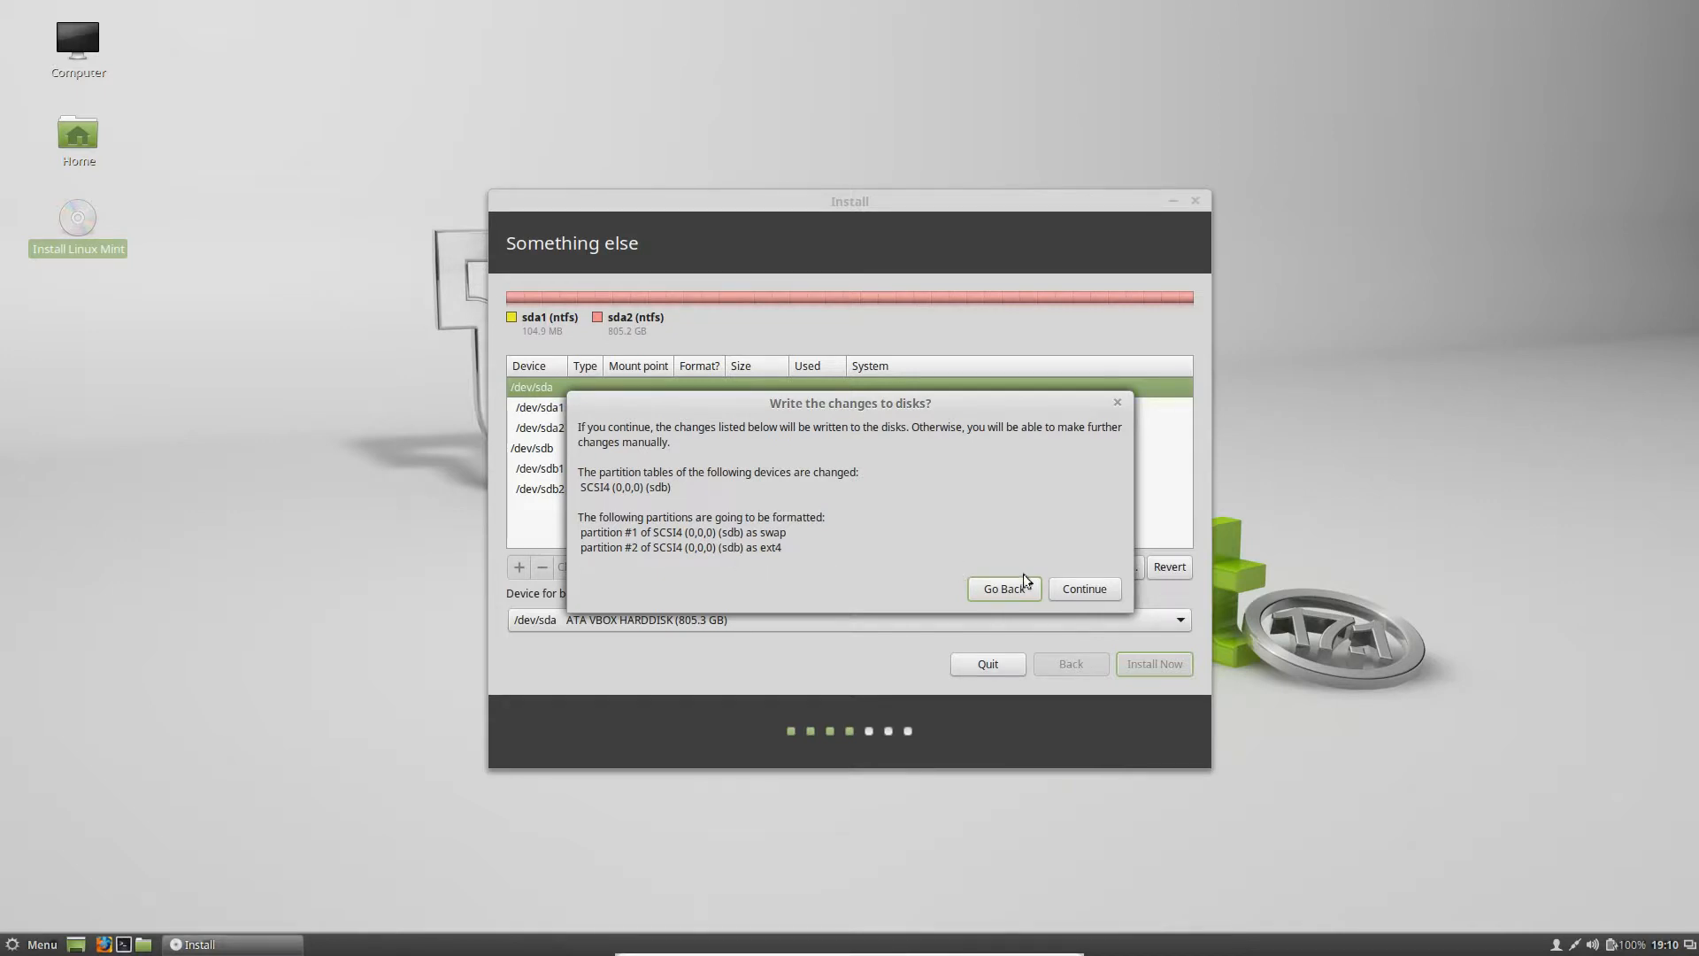
click(1074, 588)
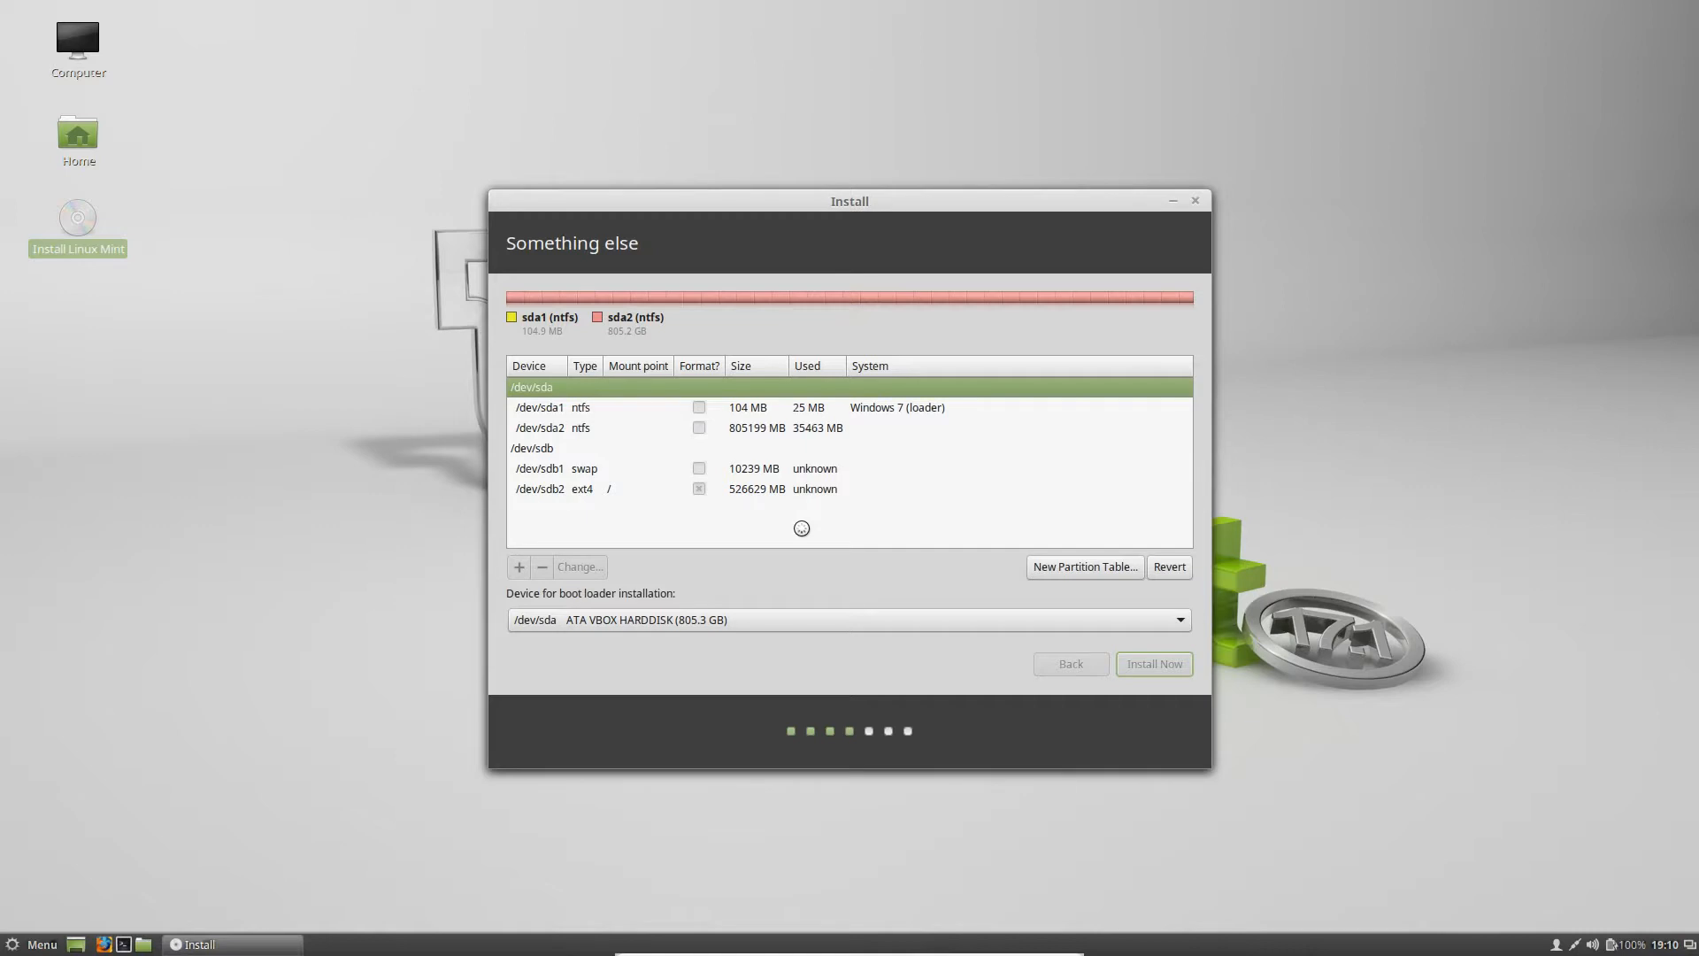
click(1161, 665)
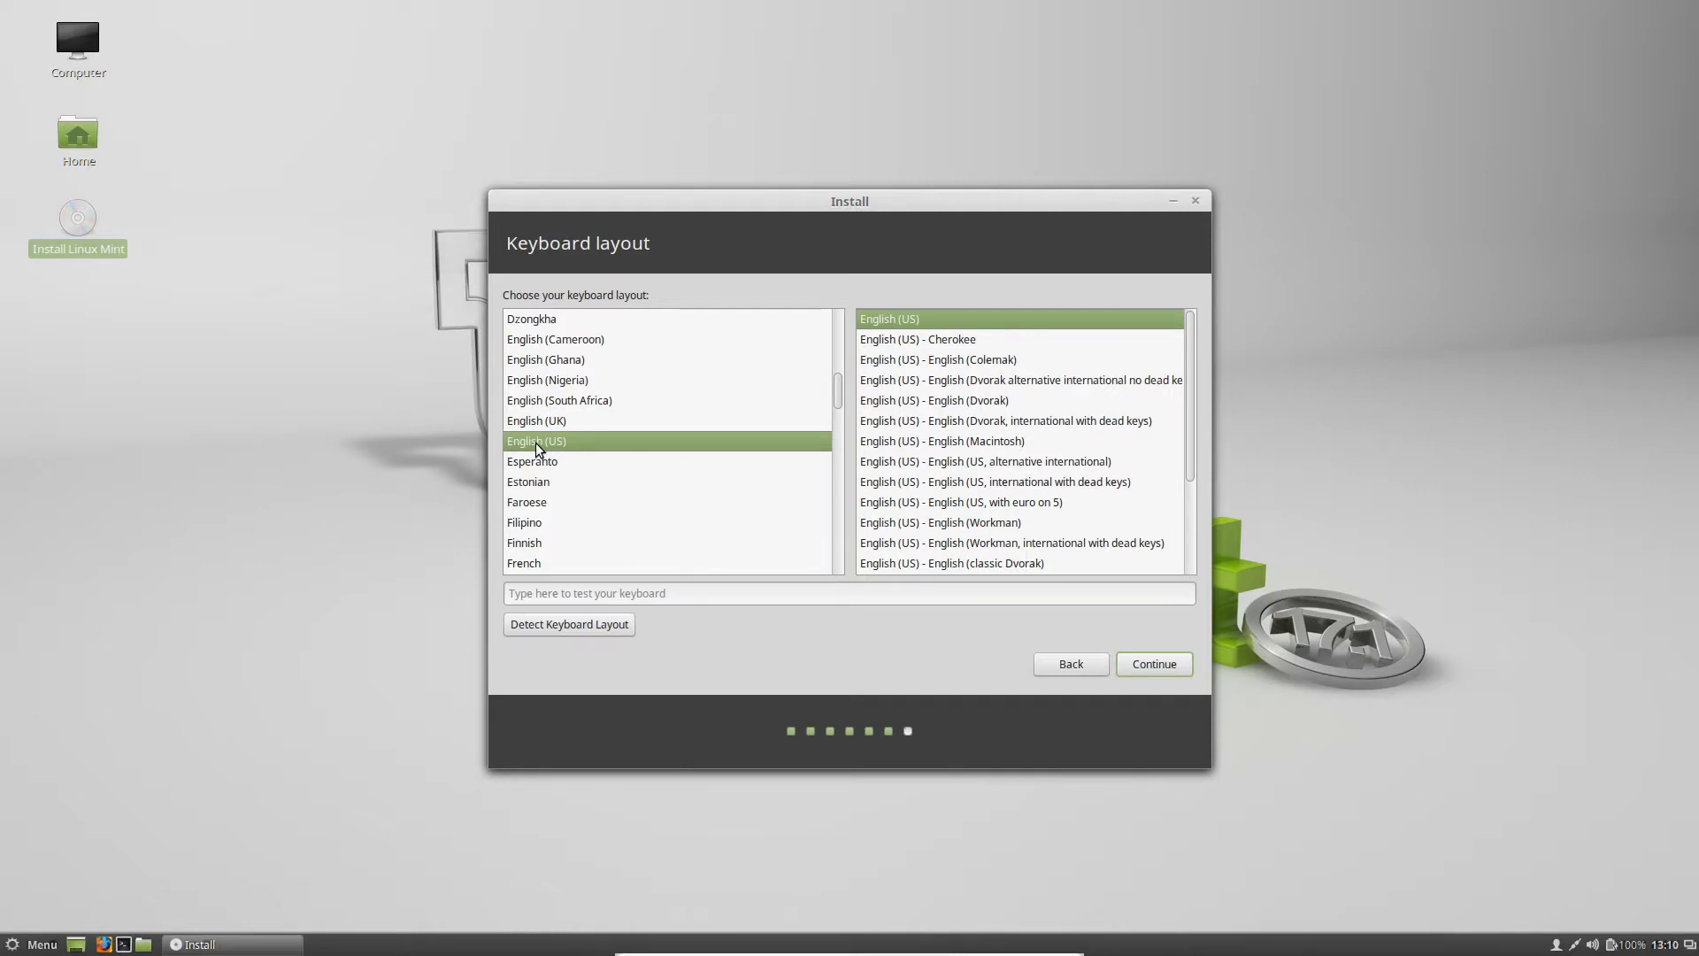
- Accept the English (US) keyboard, enter the user's name, computer name win7-mint and password, then install
click(1138, 674)
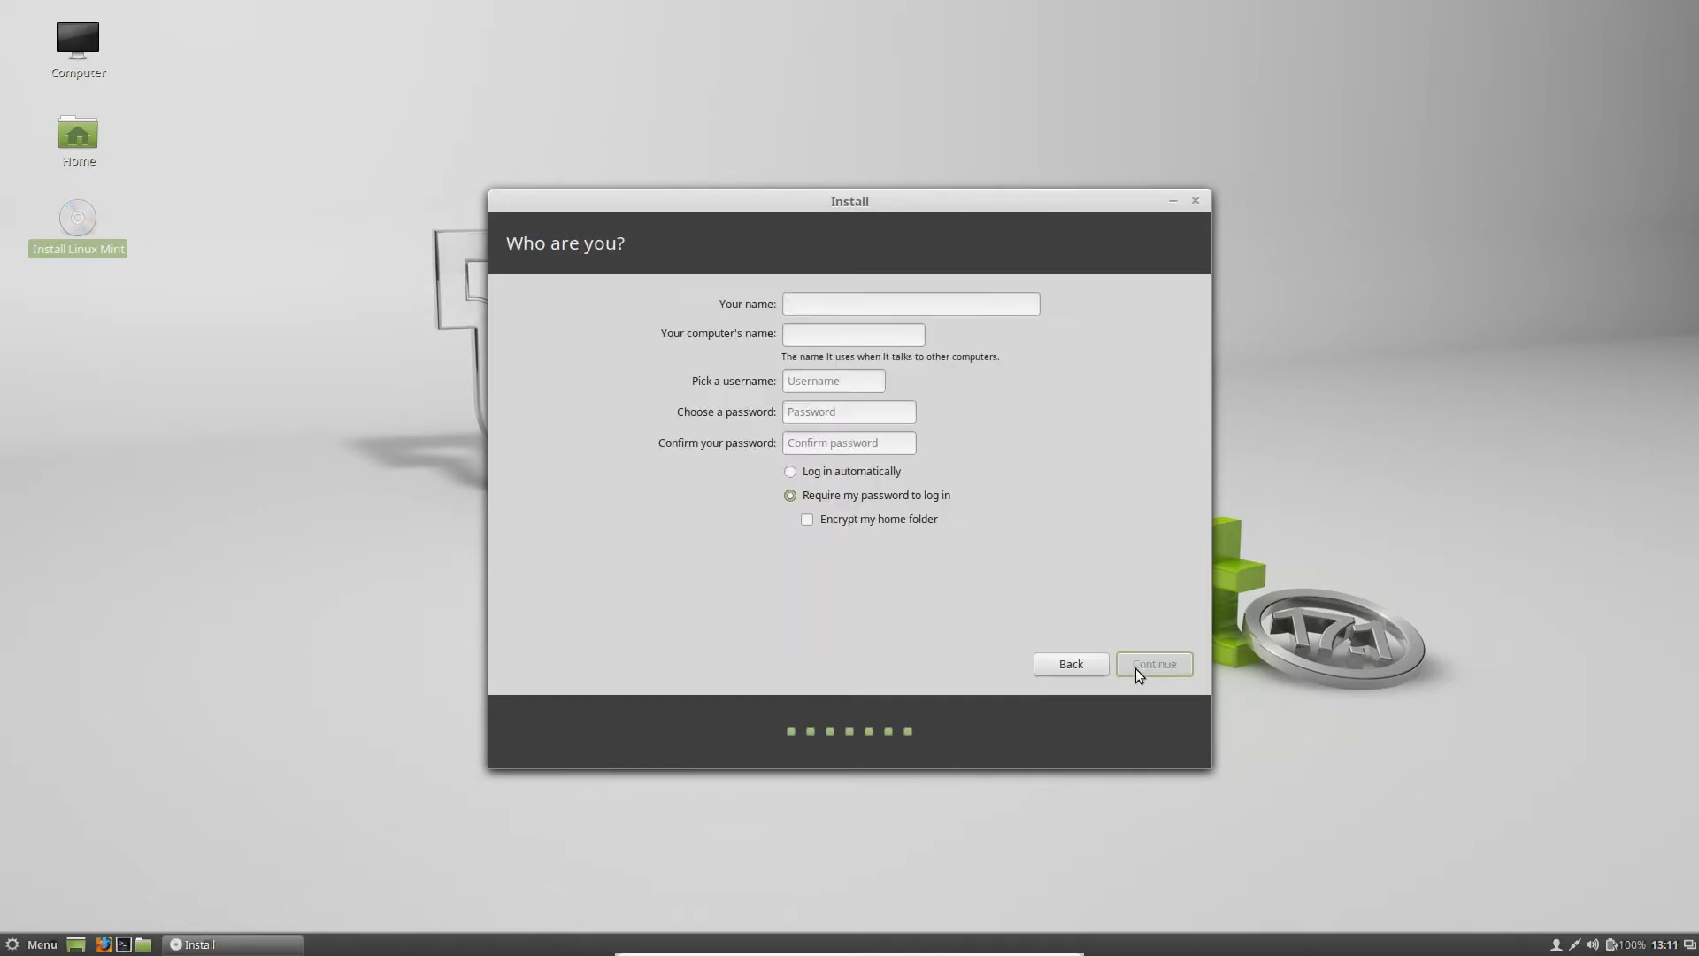
text(Sc)
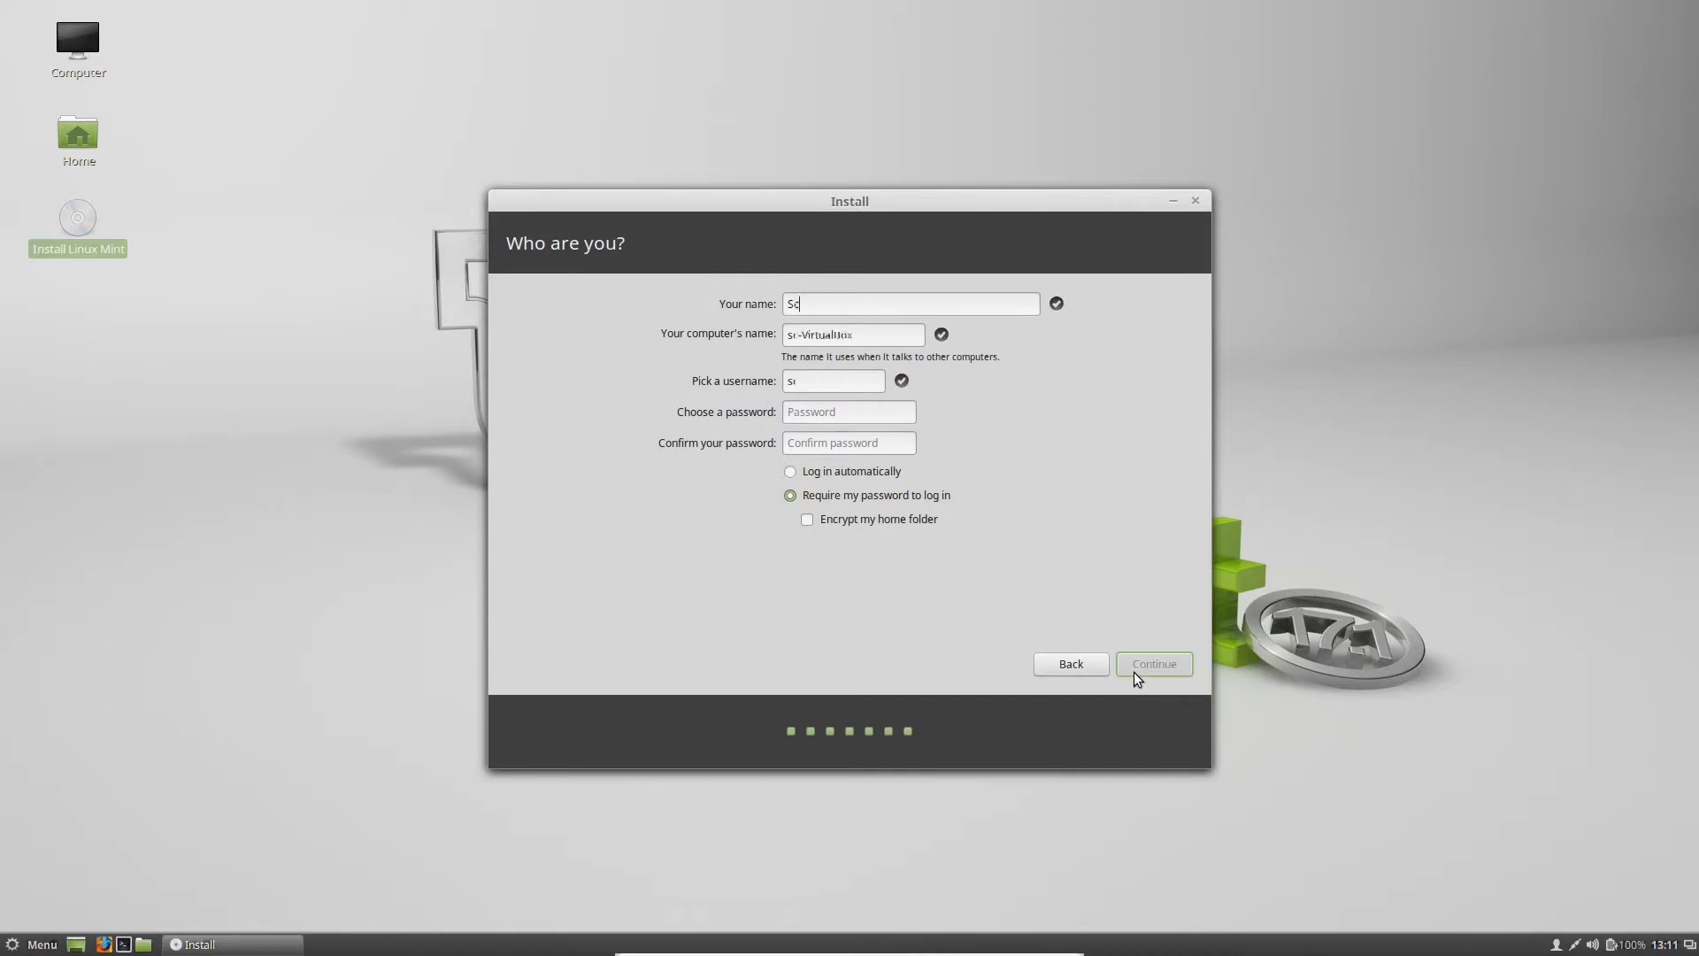
text(ott Seufert)
key(Tab)
text(win7-mint)
key(Tab)
key(Tab)
text(*********)
key(Tab)
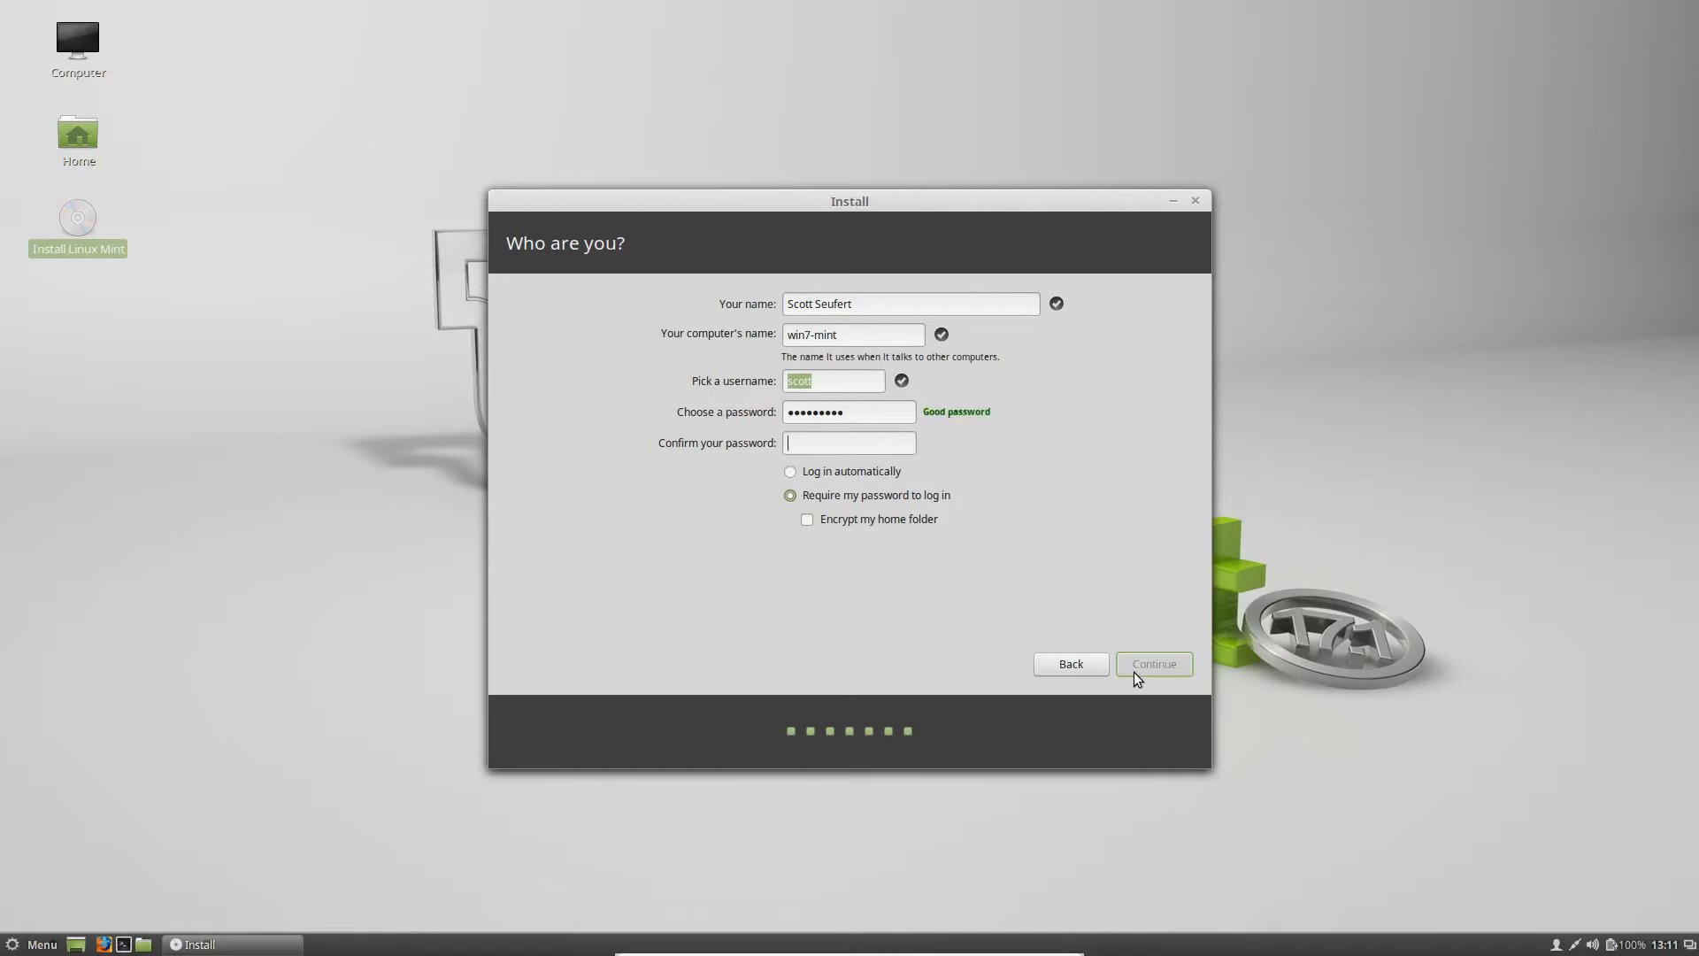
text(*********)
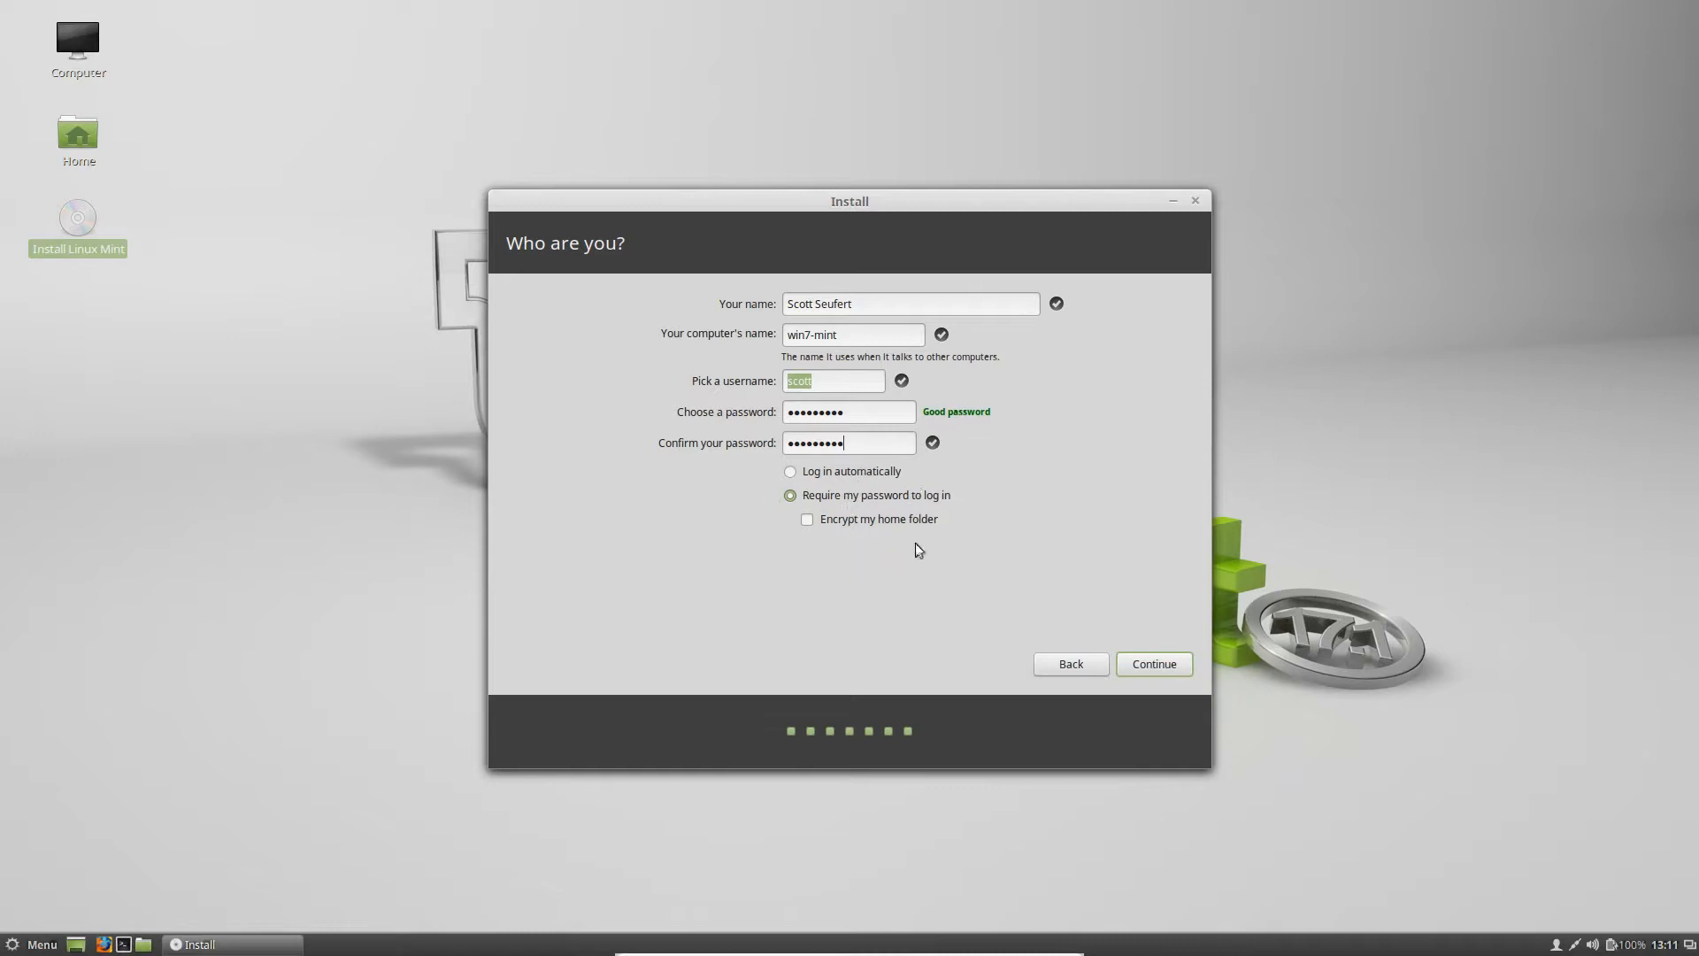
click(1178, 663)
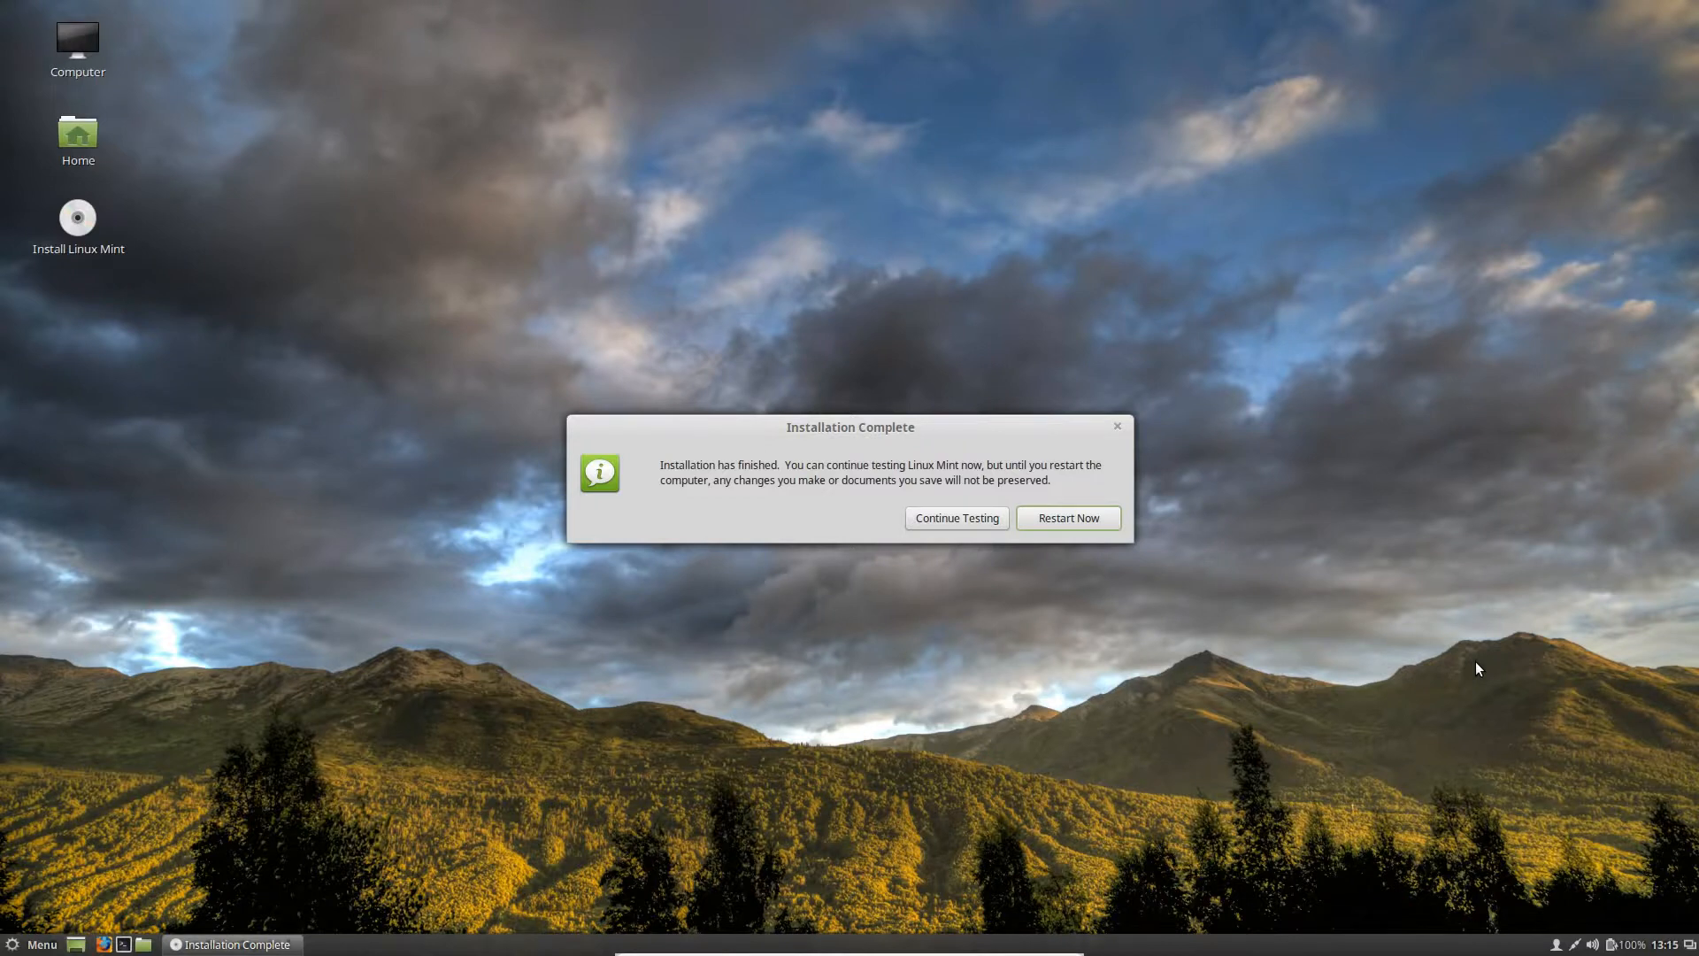
- Choose Restart Now in the Installation Complete dialog
click(1074, 519)
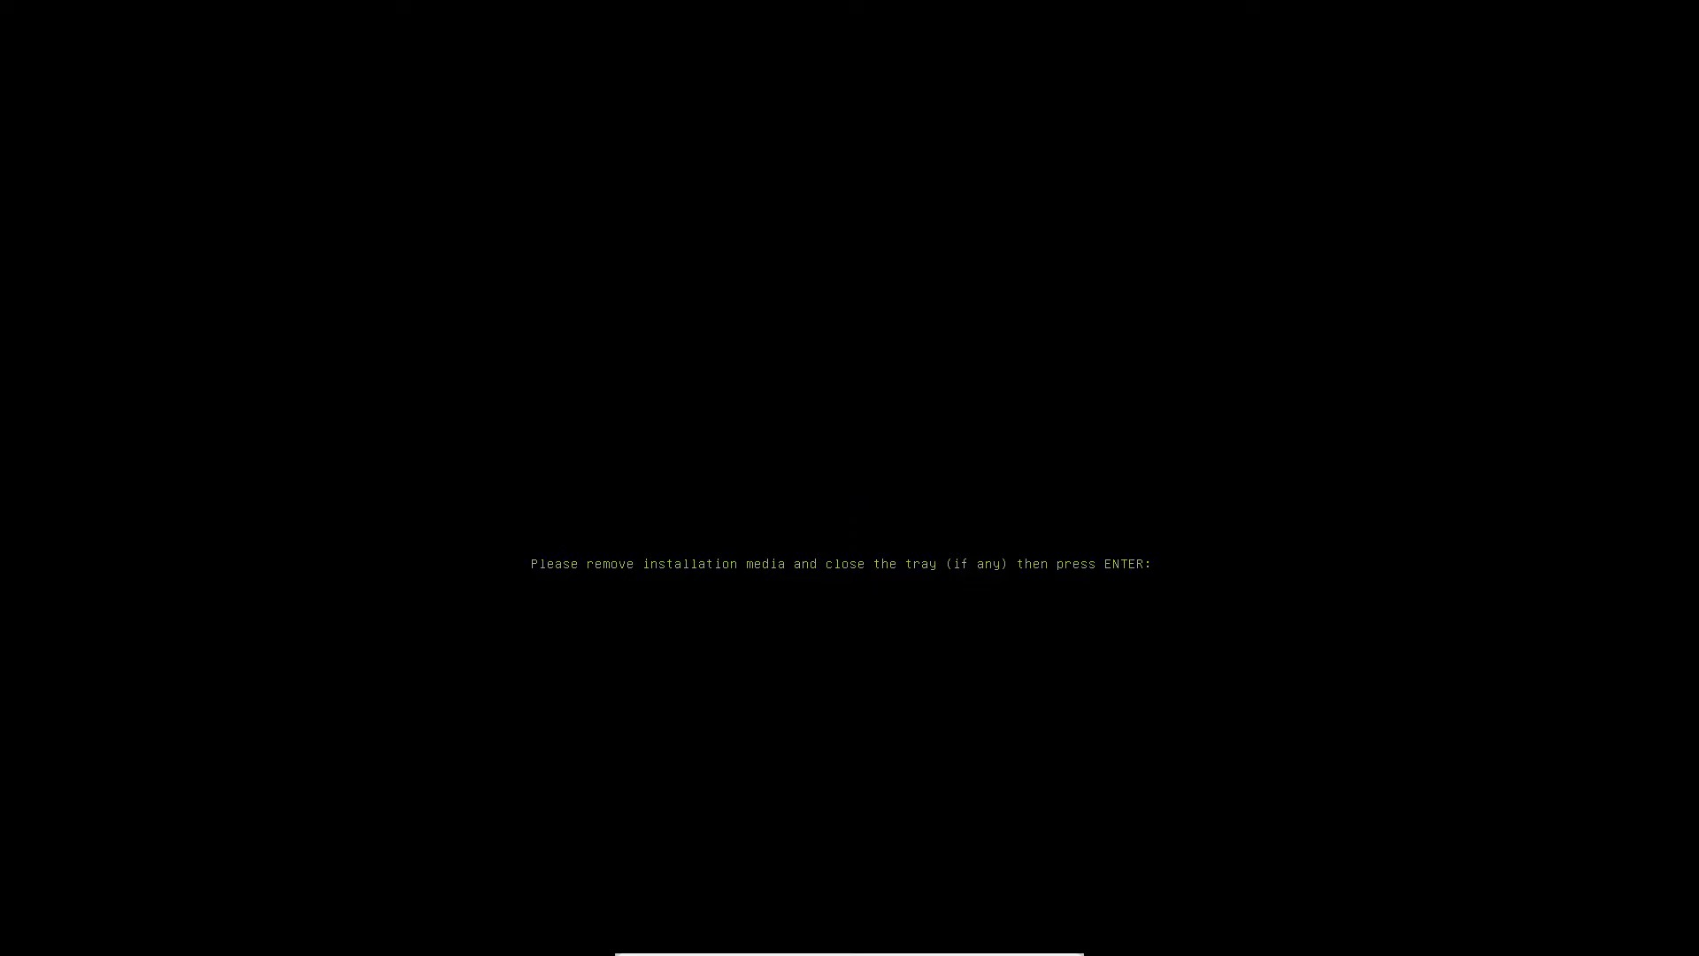
- Check the VM's CD/DVD device options, then confirm media removal so the guest reboots
mouse_move(812, 949)
click(812, 948)
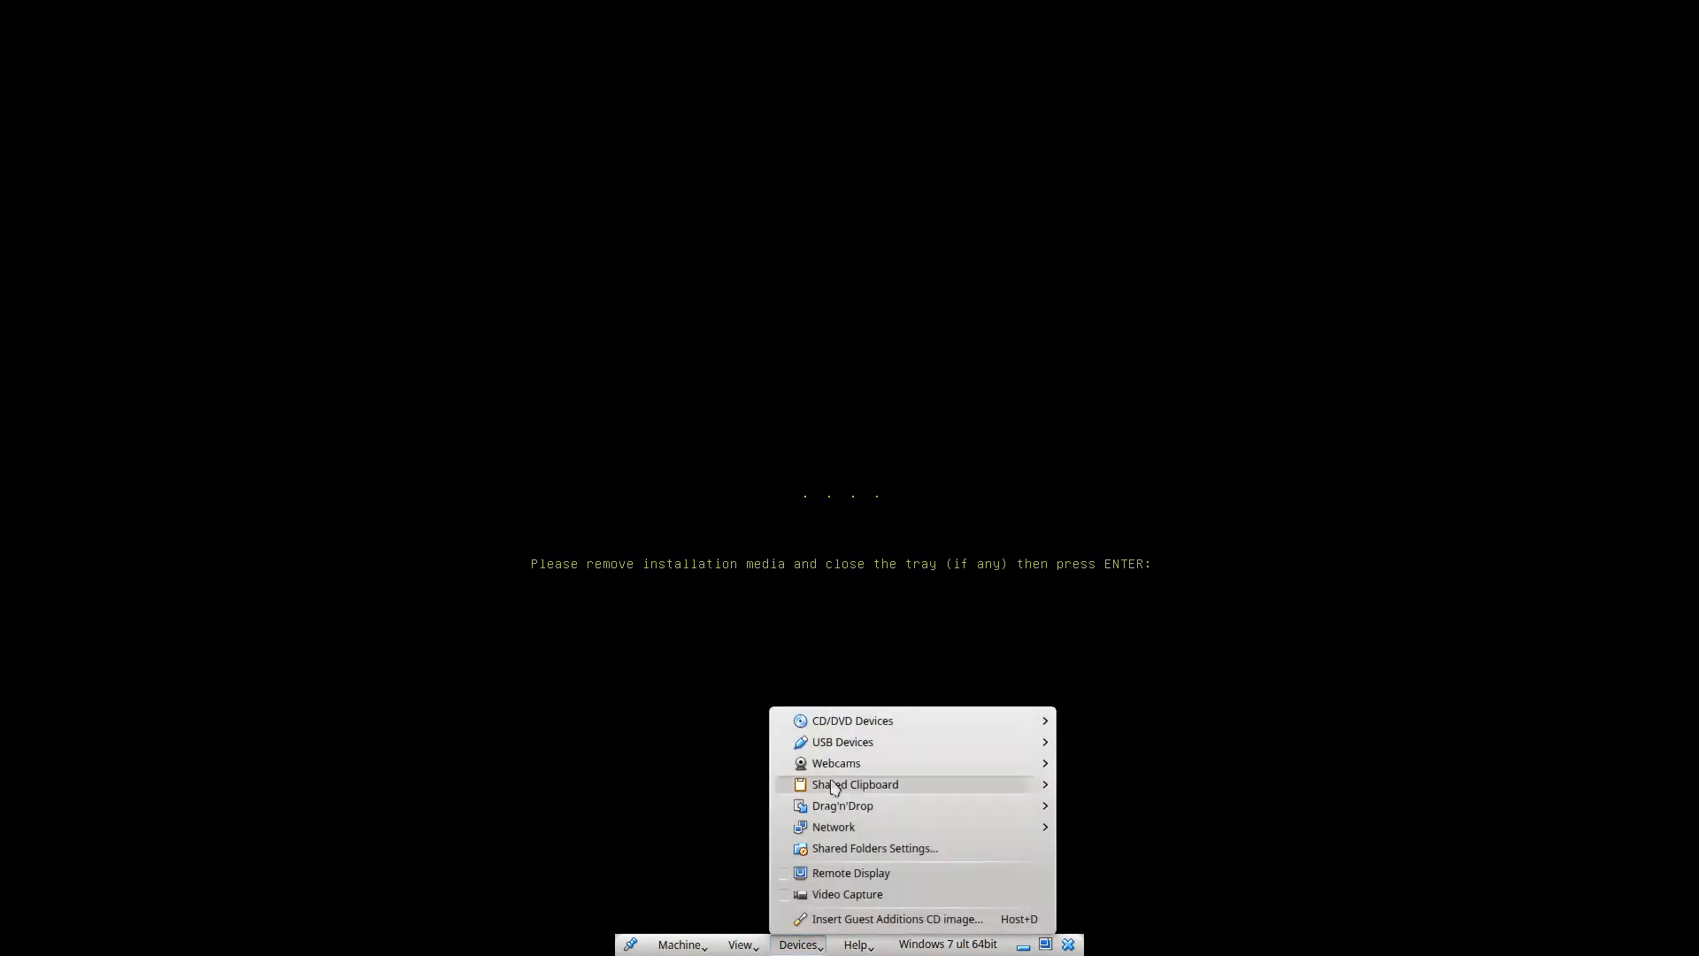
mouse_move(892, 727)
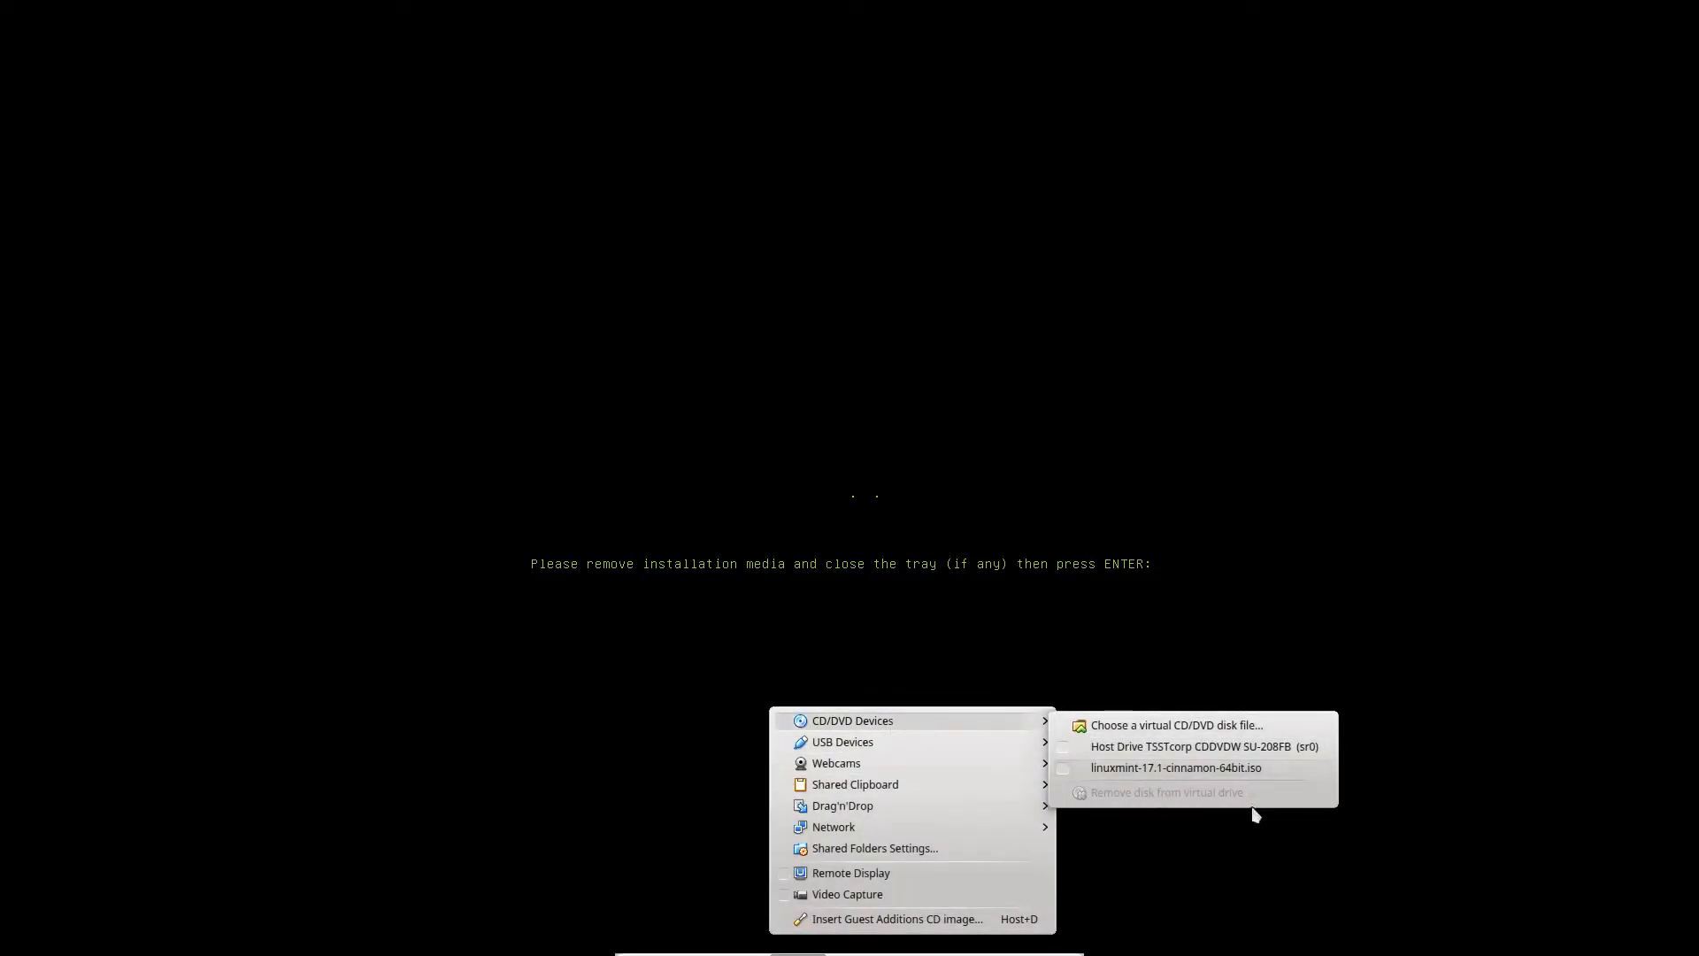
click(980, 545)
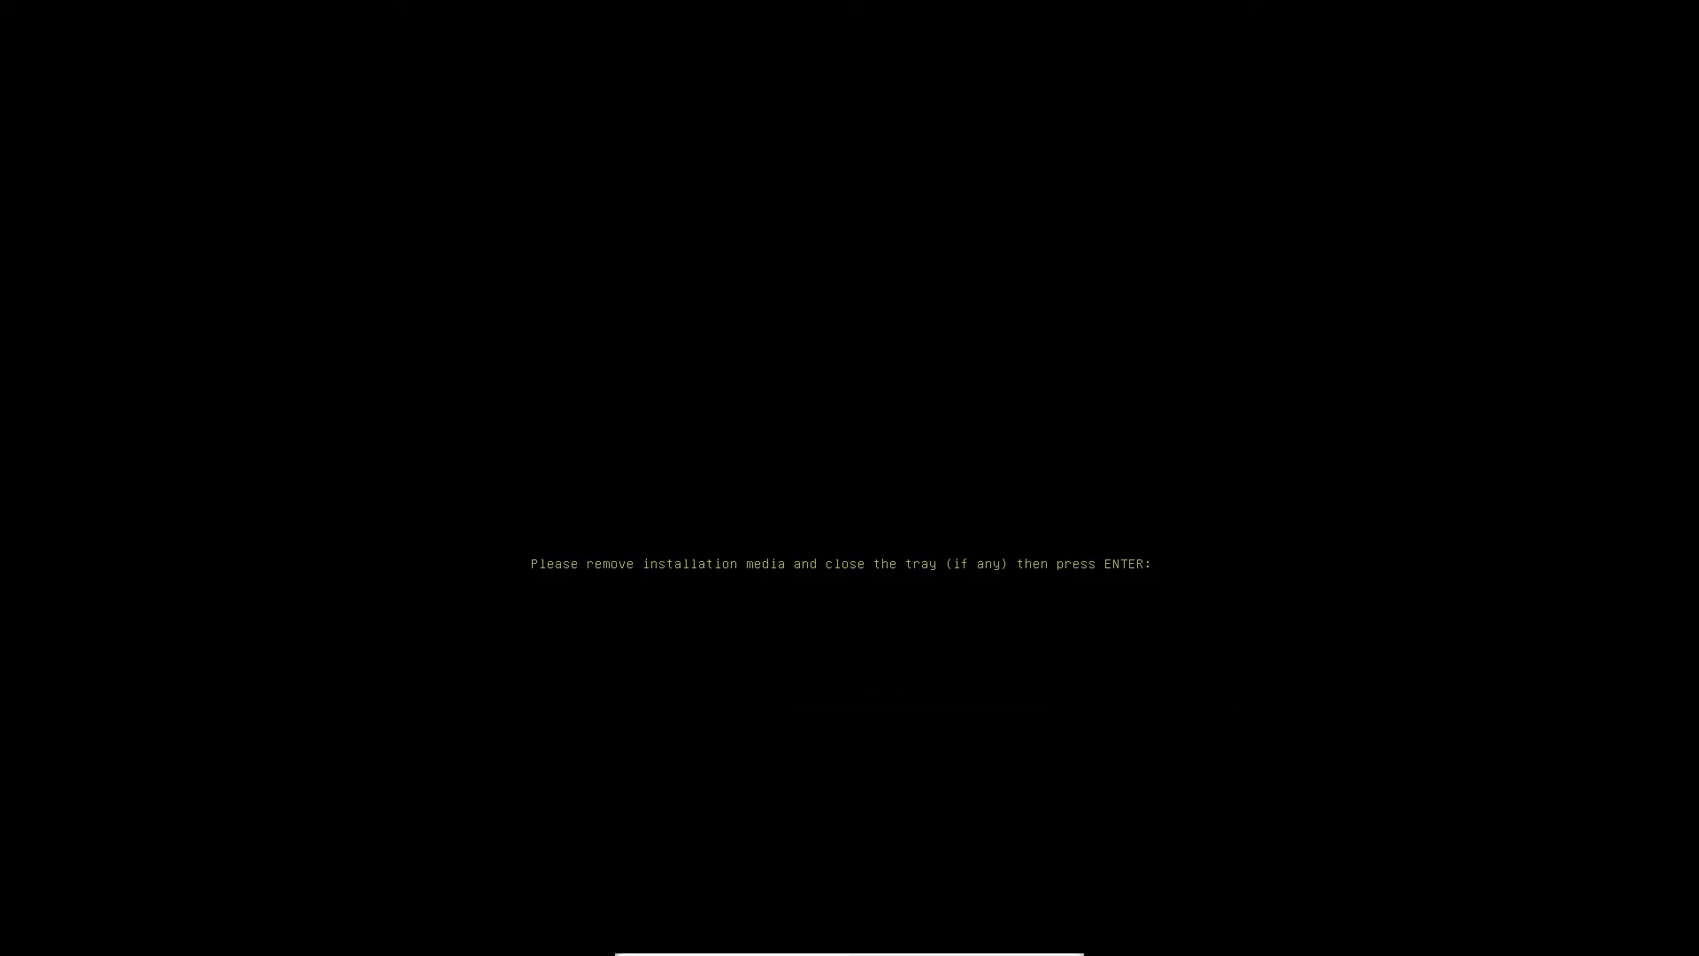
key(Return)
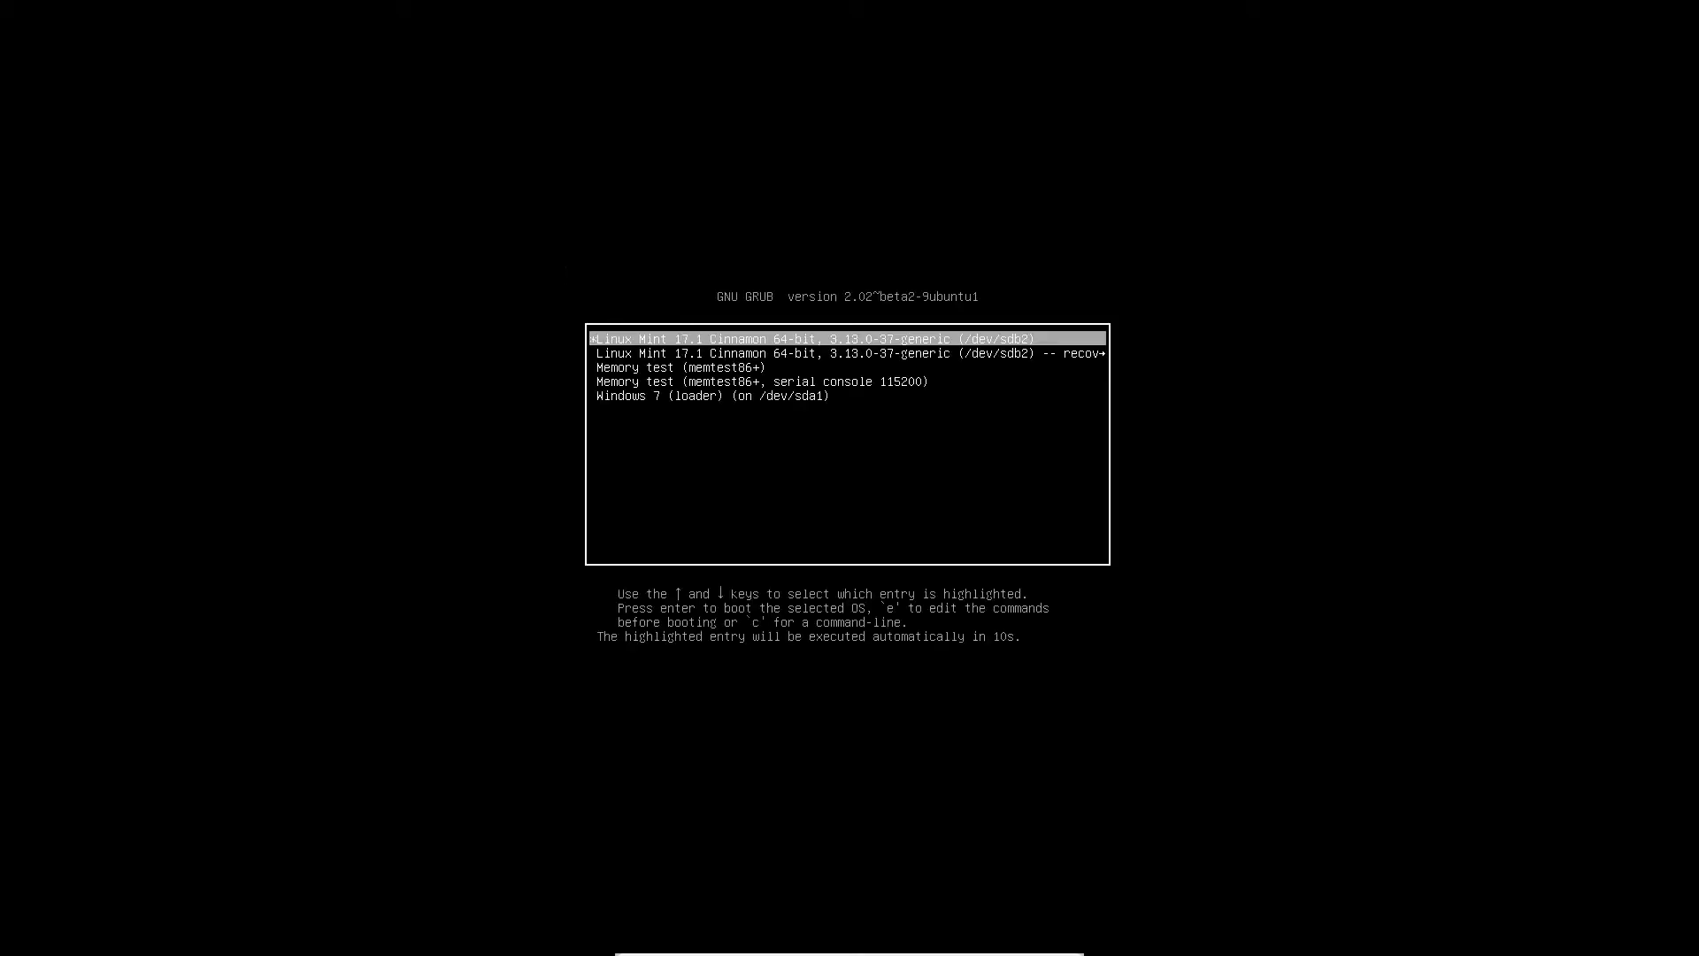
key(Down)
key(Up)
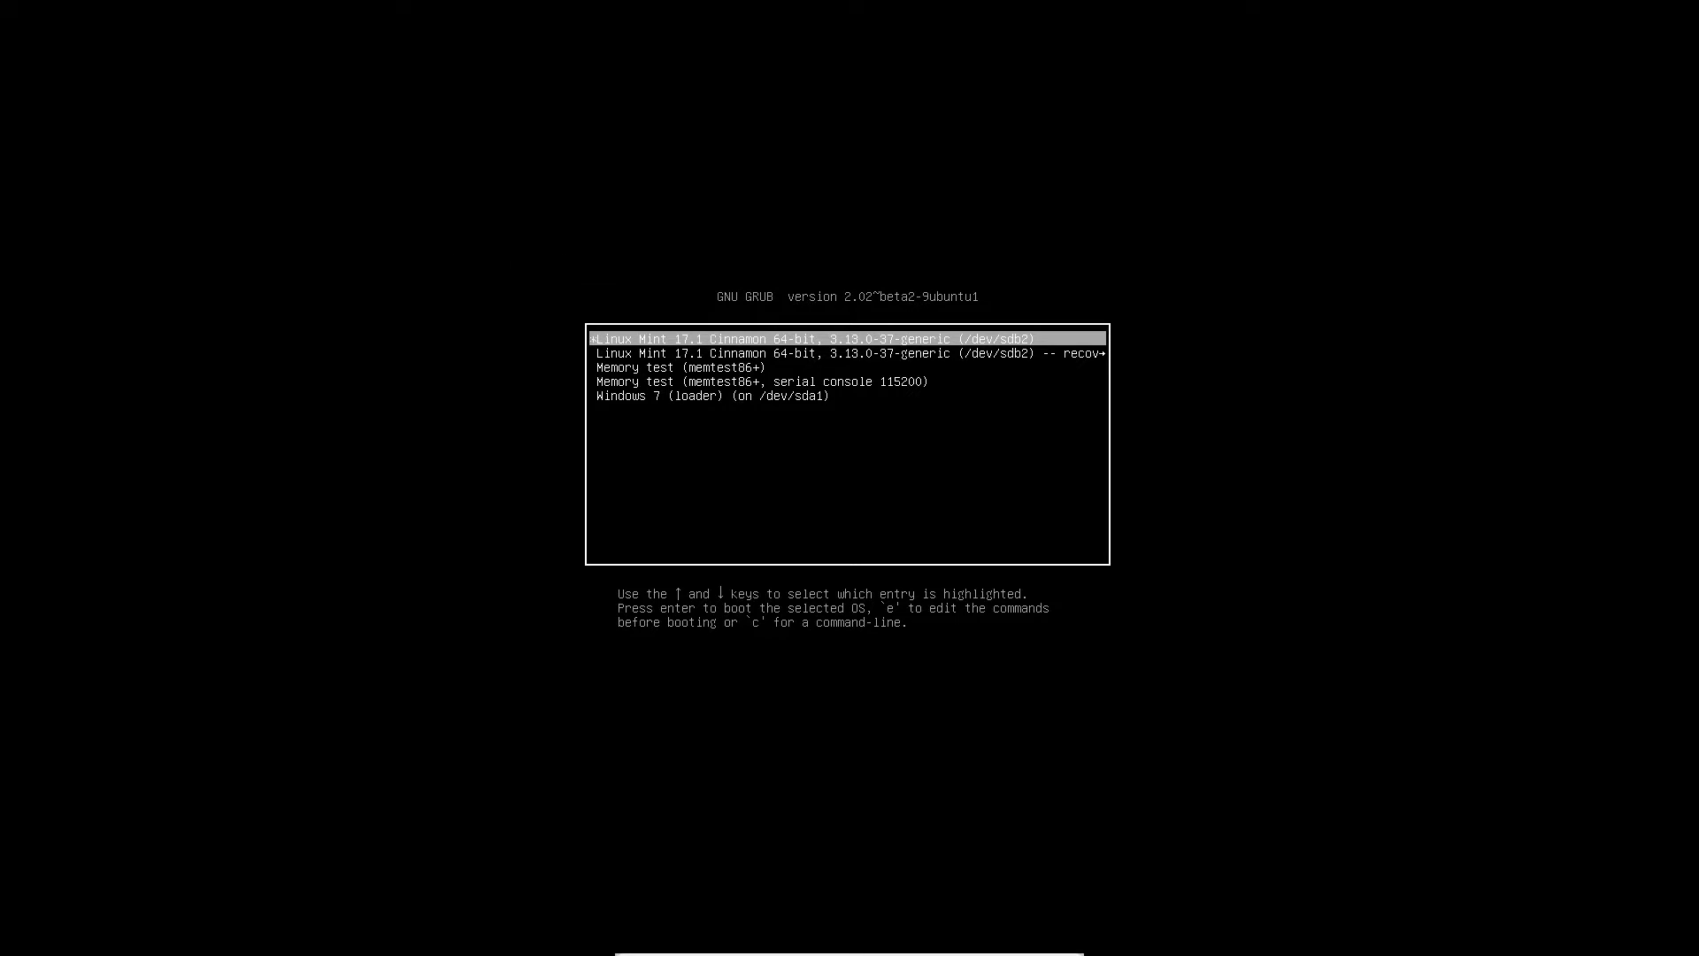
key(Down)
key(Up)
key(Down)
key(Up)
key(Down)
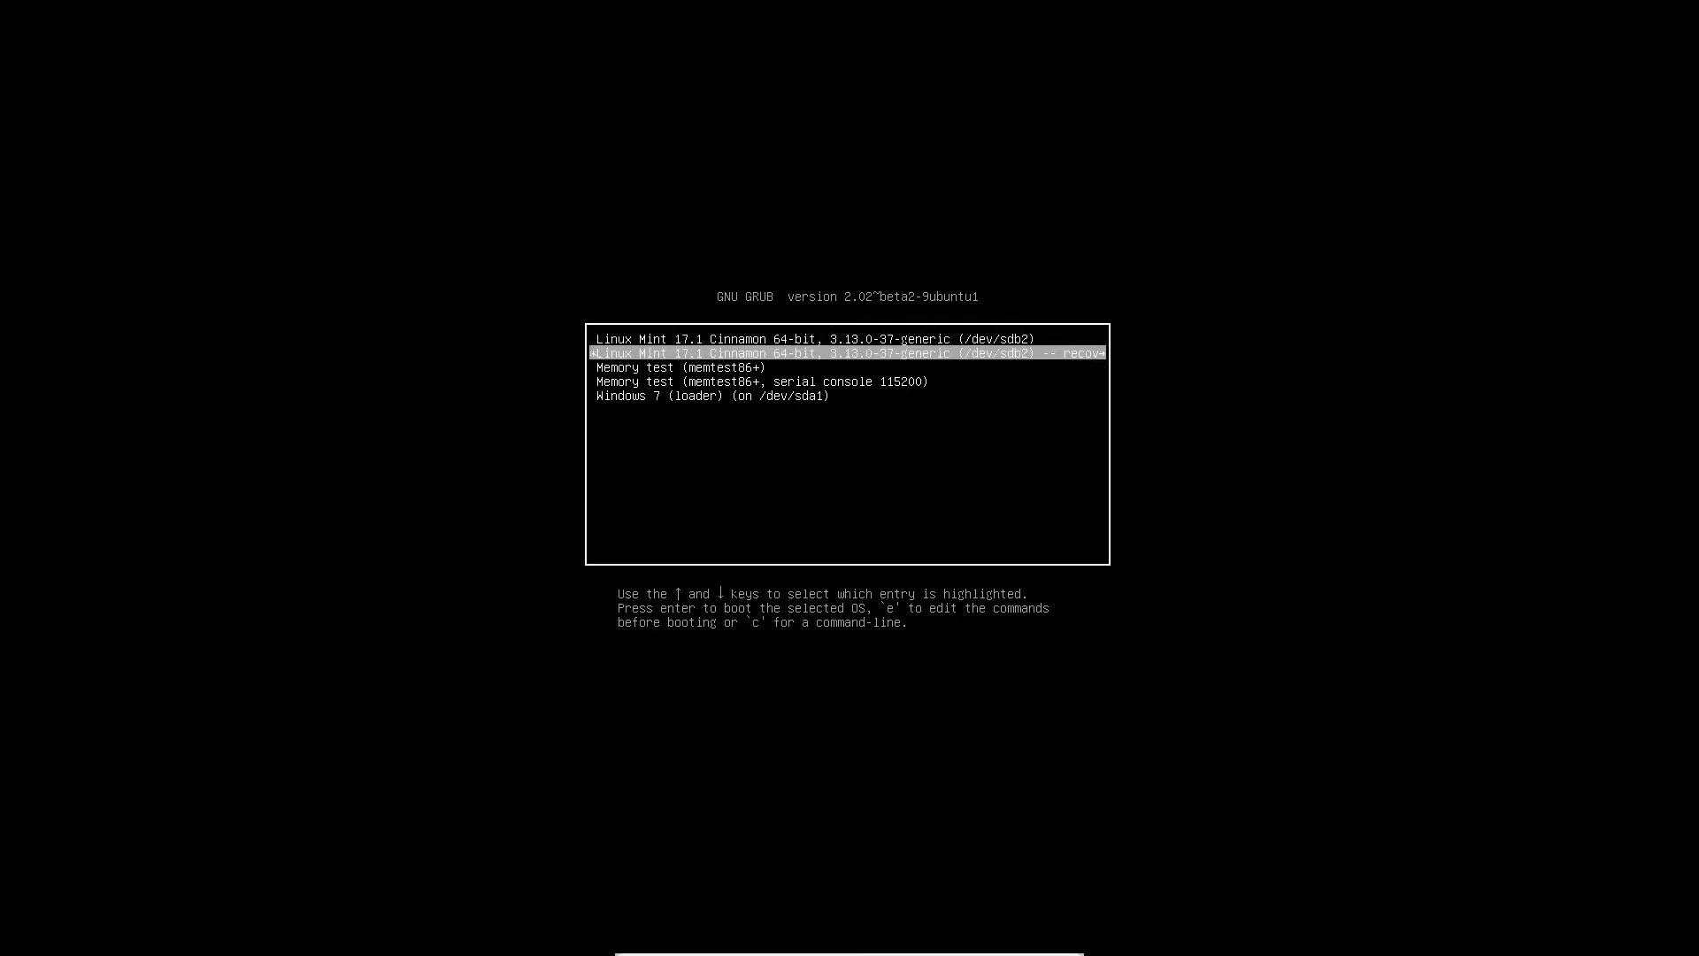
key(Down)
key(Down)
key(Up)
key(Down)
key(Down)
key(Up)
key(Down)
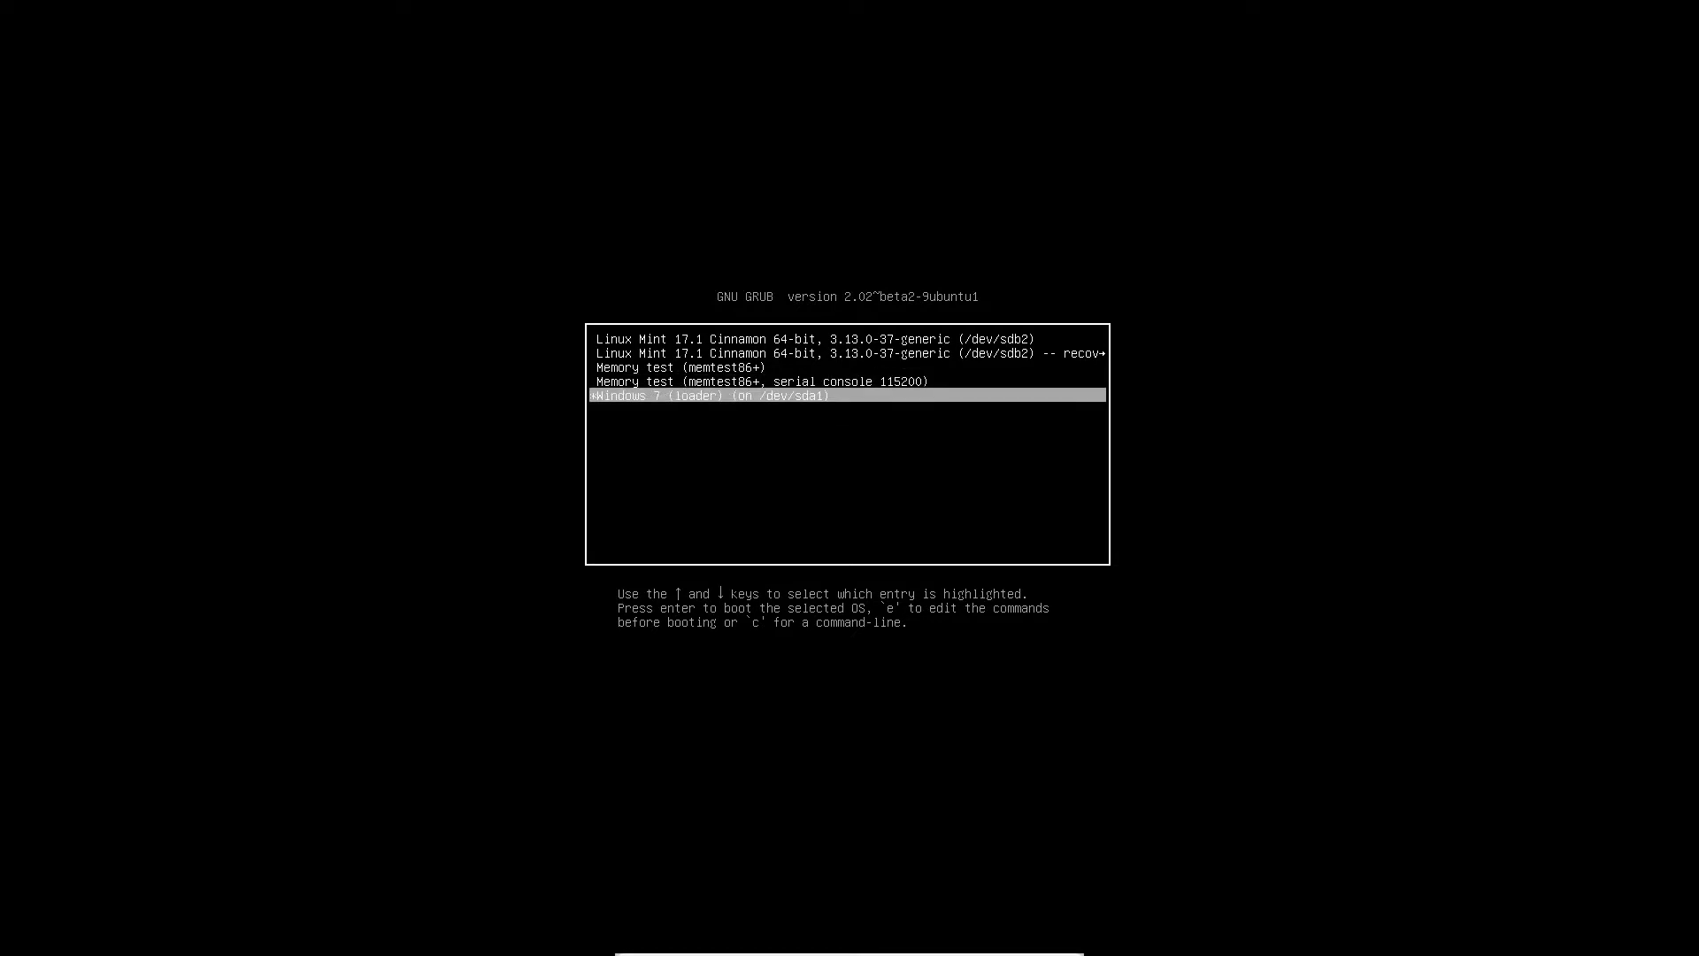
key(Up)
key(Up)
key(Down)
key(Down)
key(Up)
key(Down)
key(Up)
key(Up)
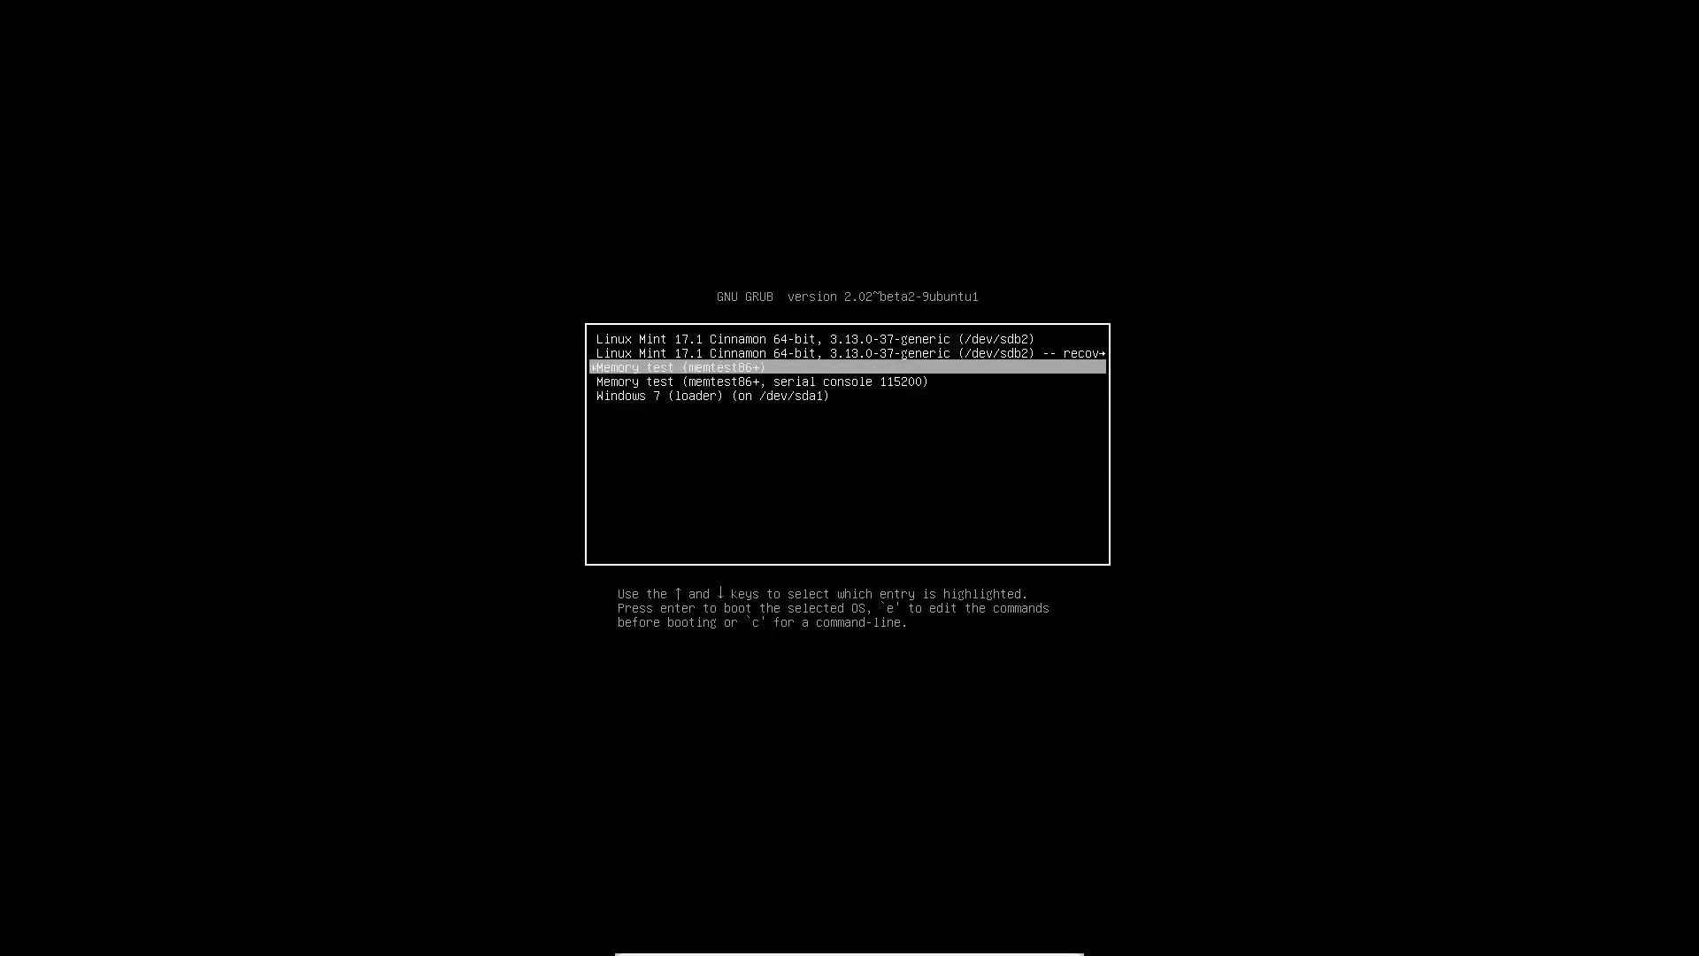
key(Up)
key(Up)
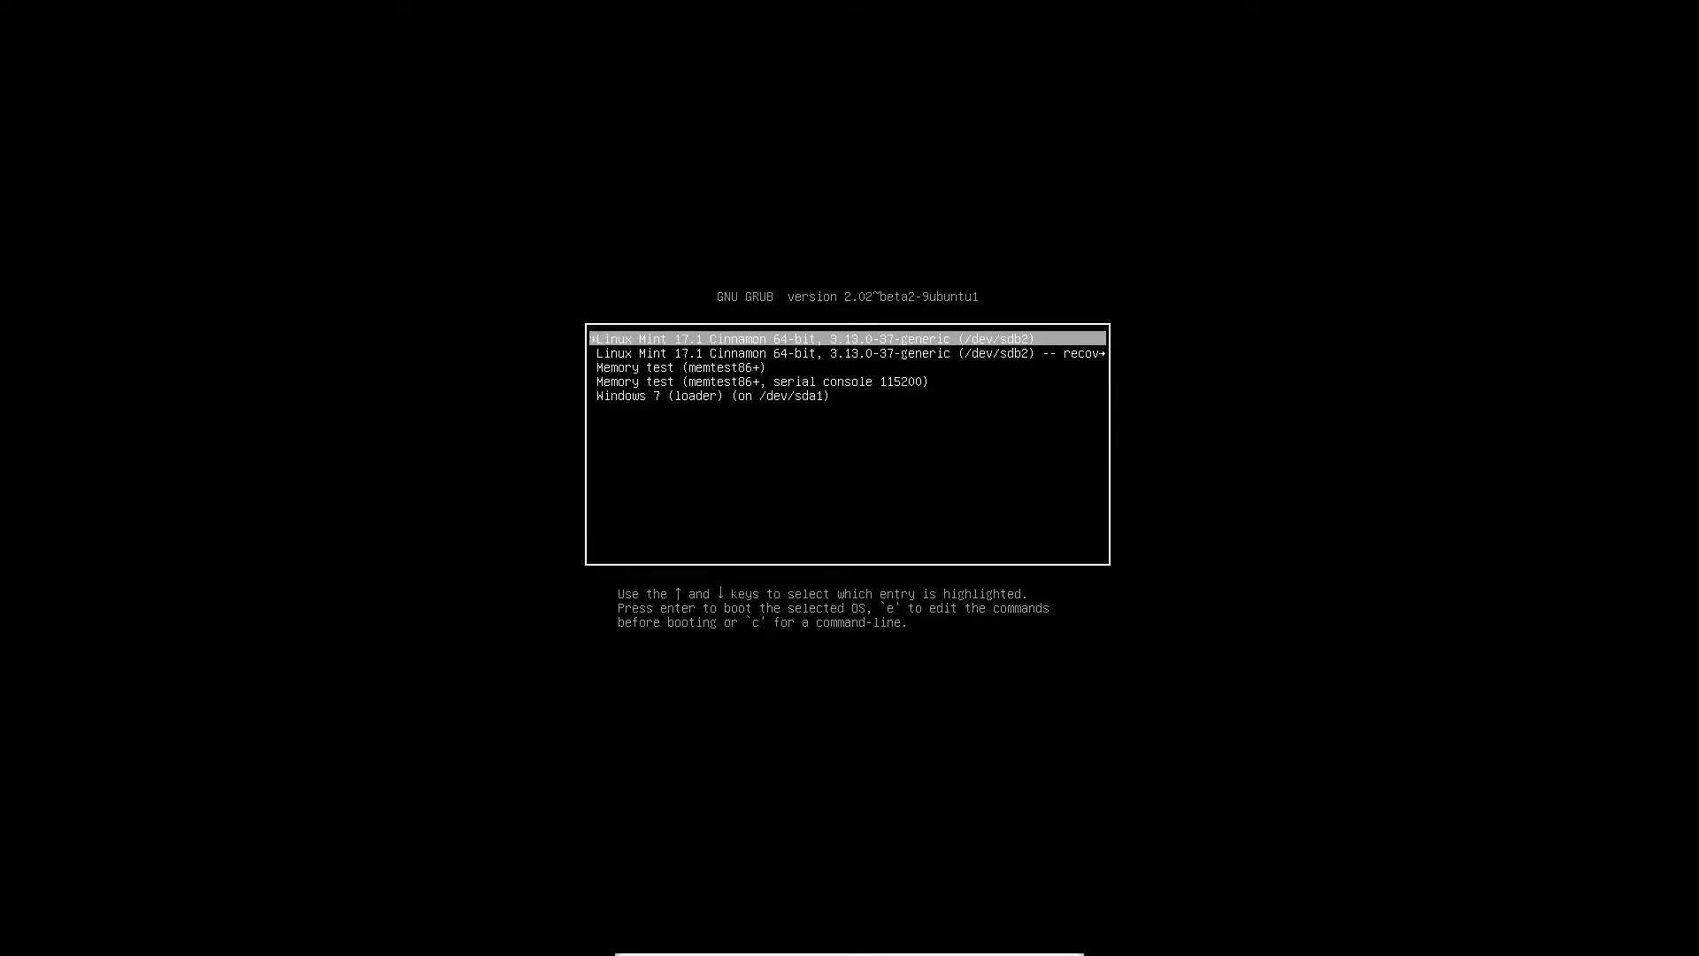
key(Return)
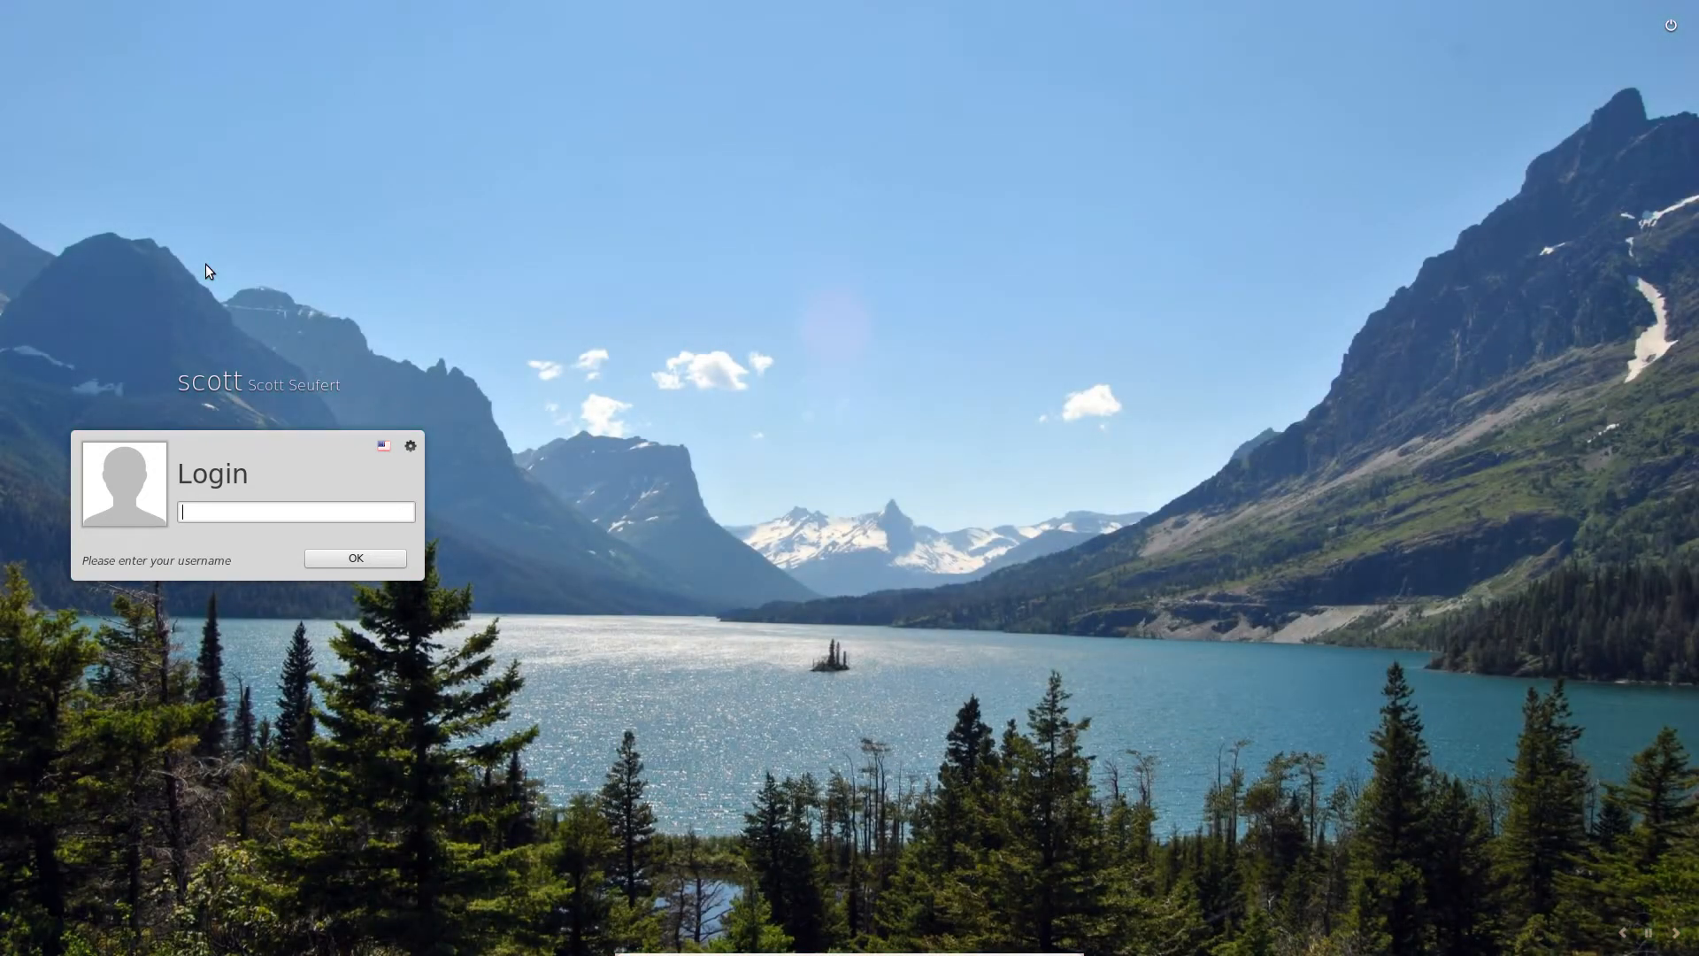
- Select the user account and log in with the account password
click(228, 383)
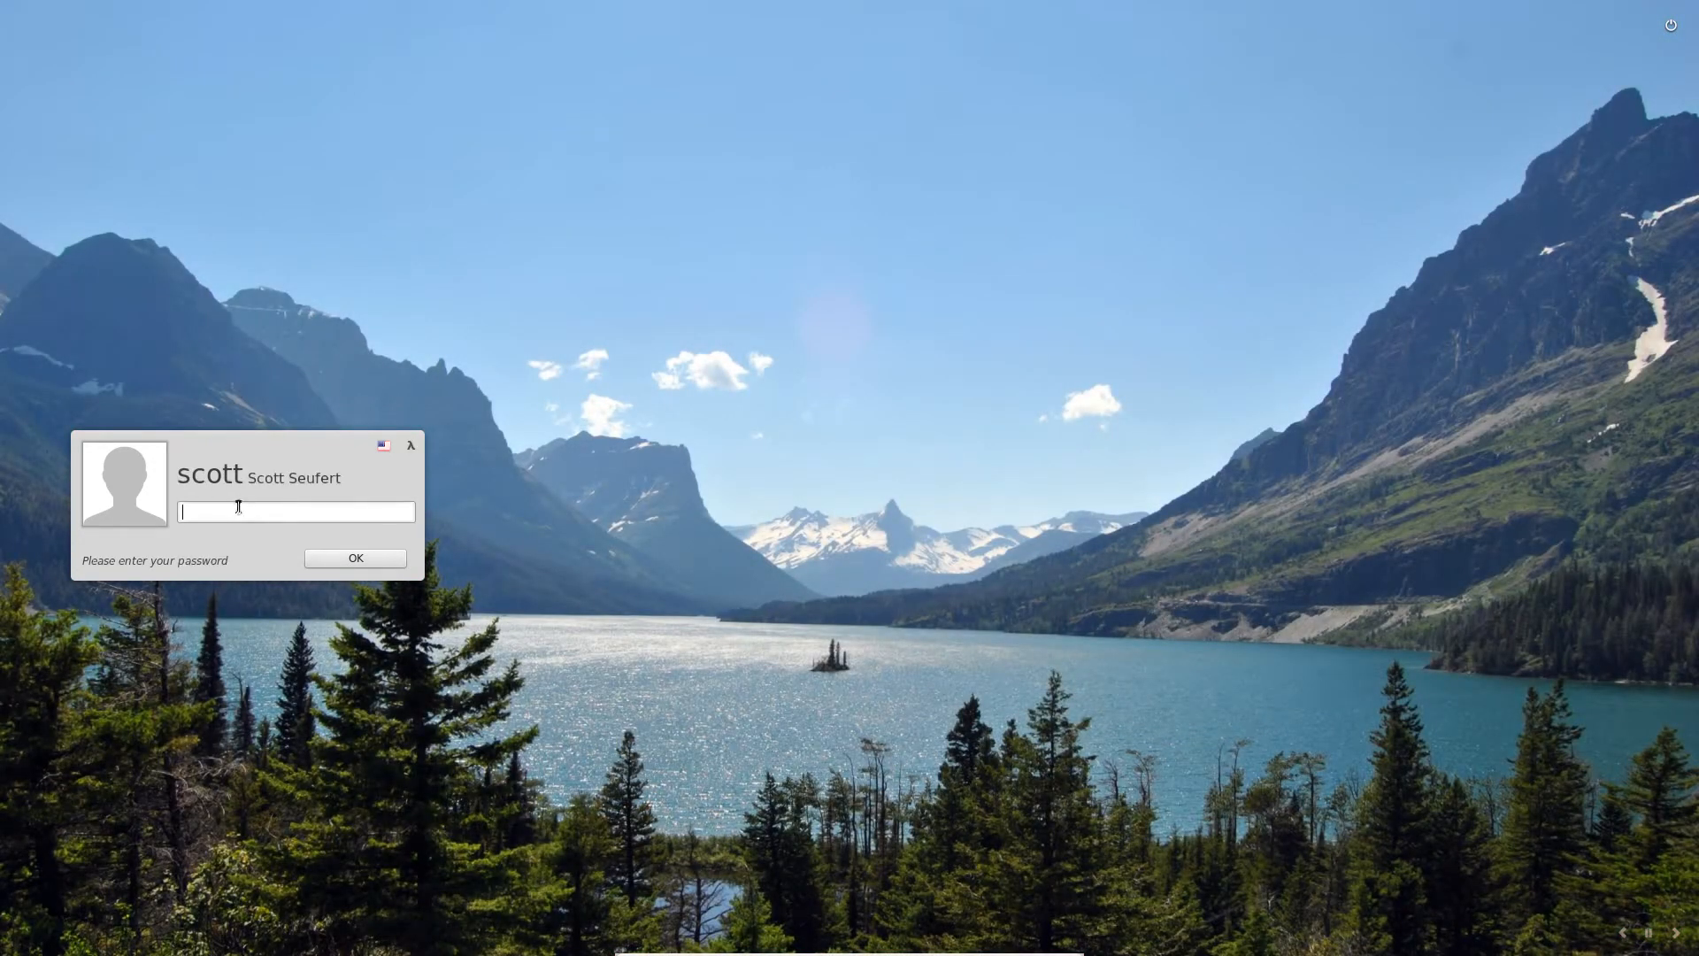
text(••••••)
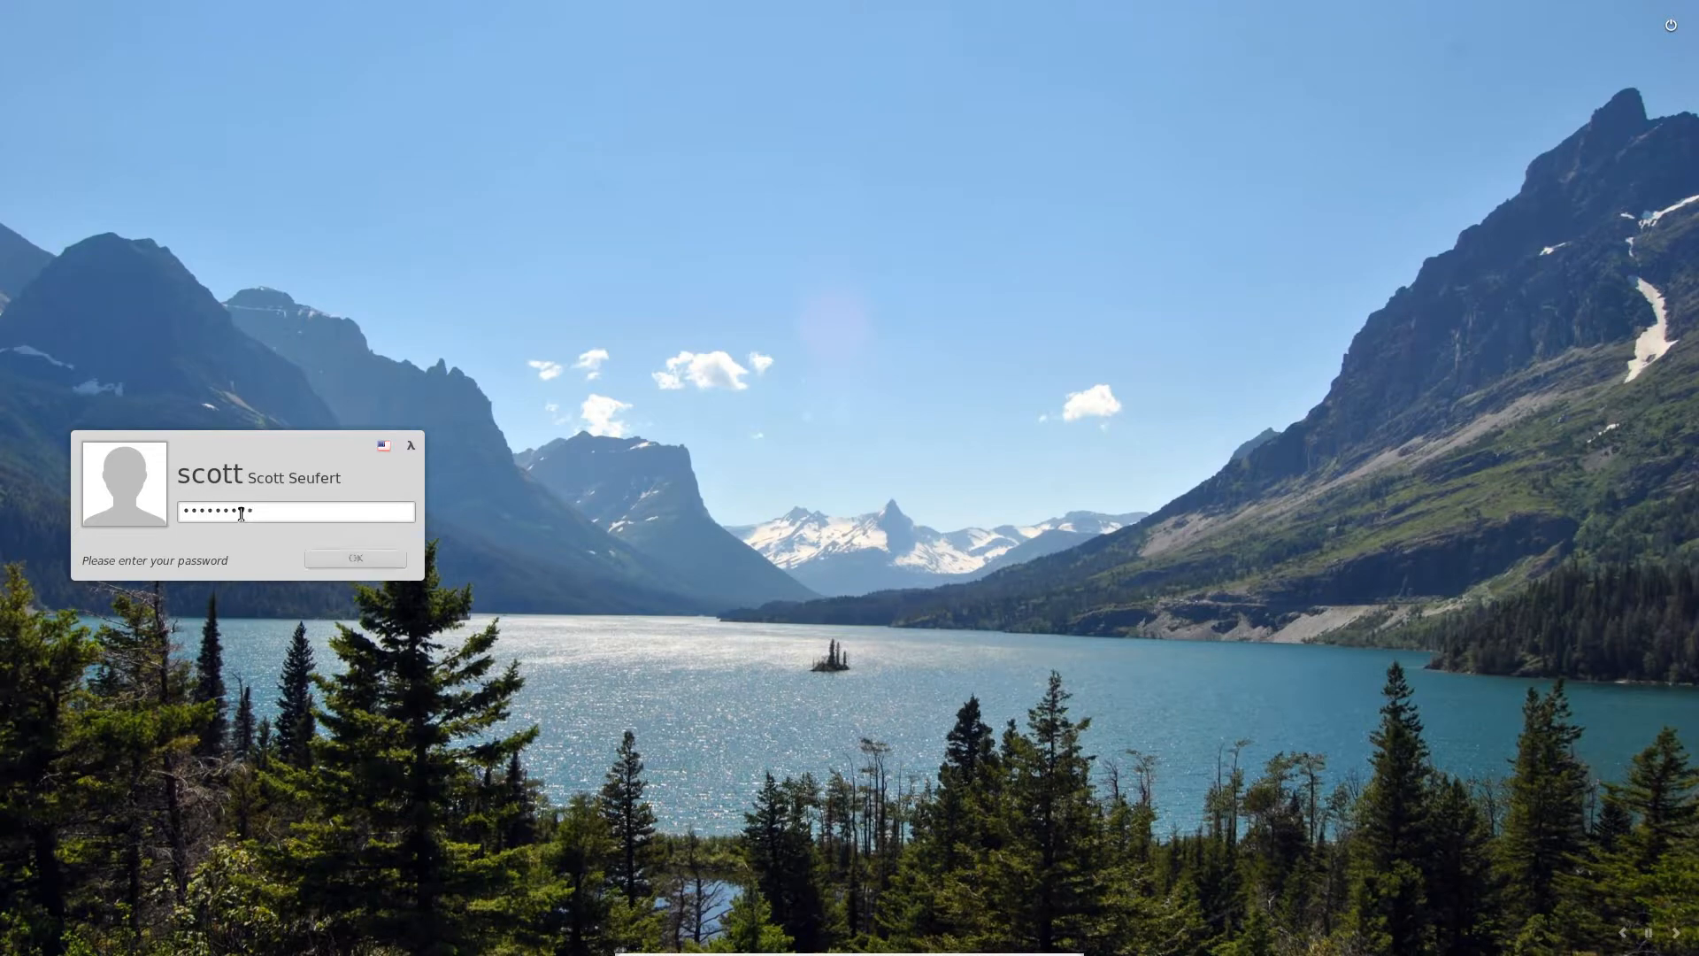
key(Return)
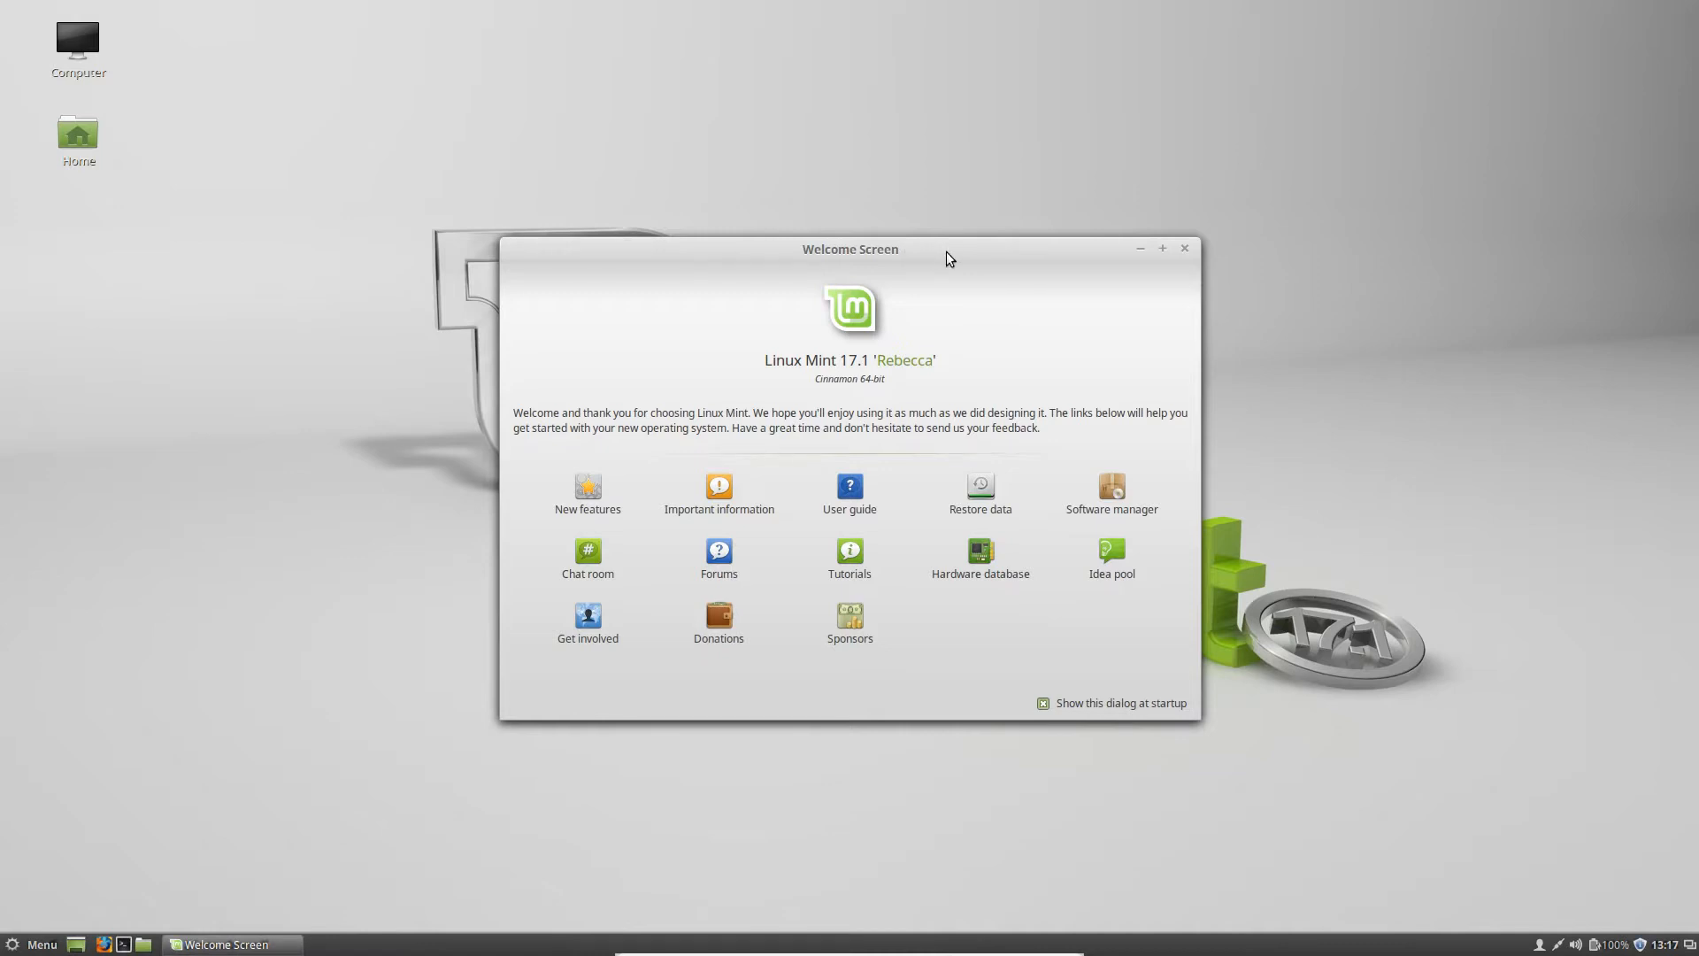
- Move the Welcome Screen up and uncheck 'Show this dialog at startup'
drag(970, 255, 930, 106)
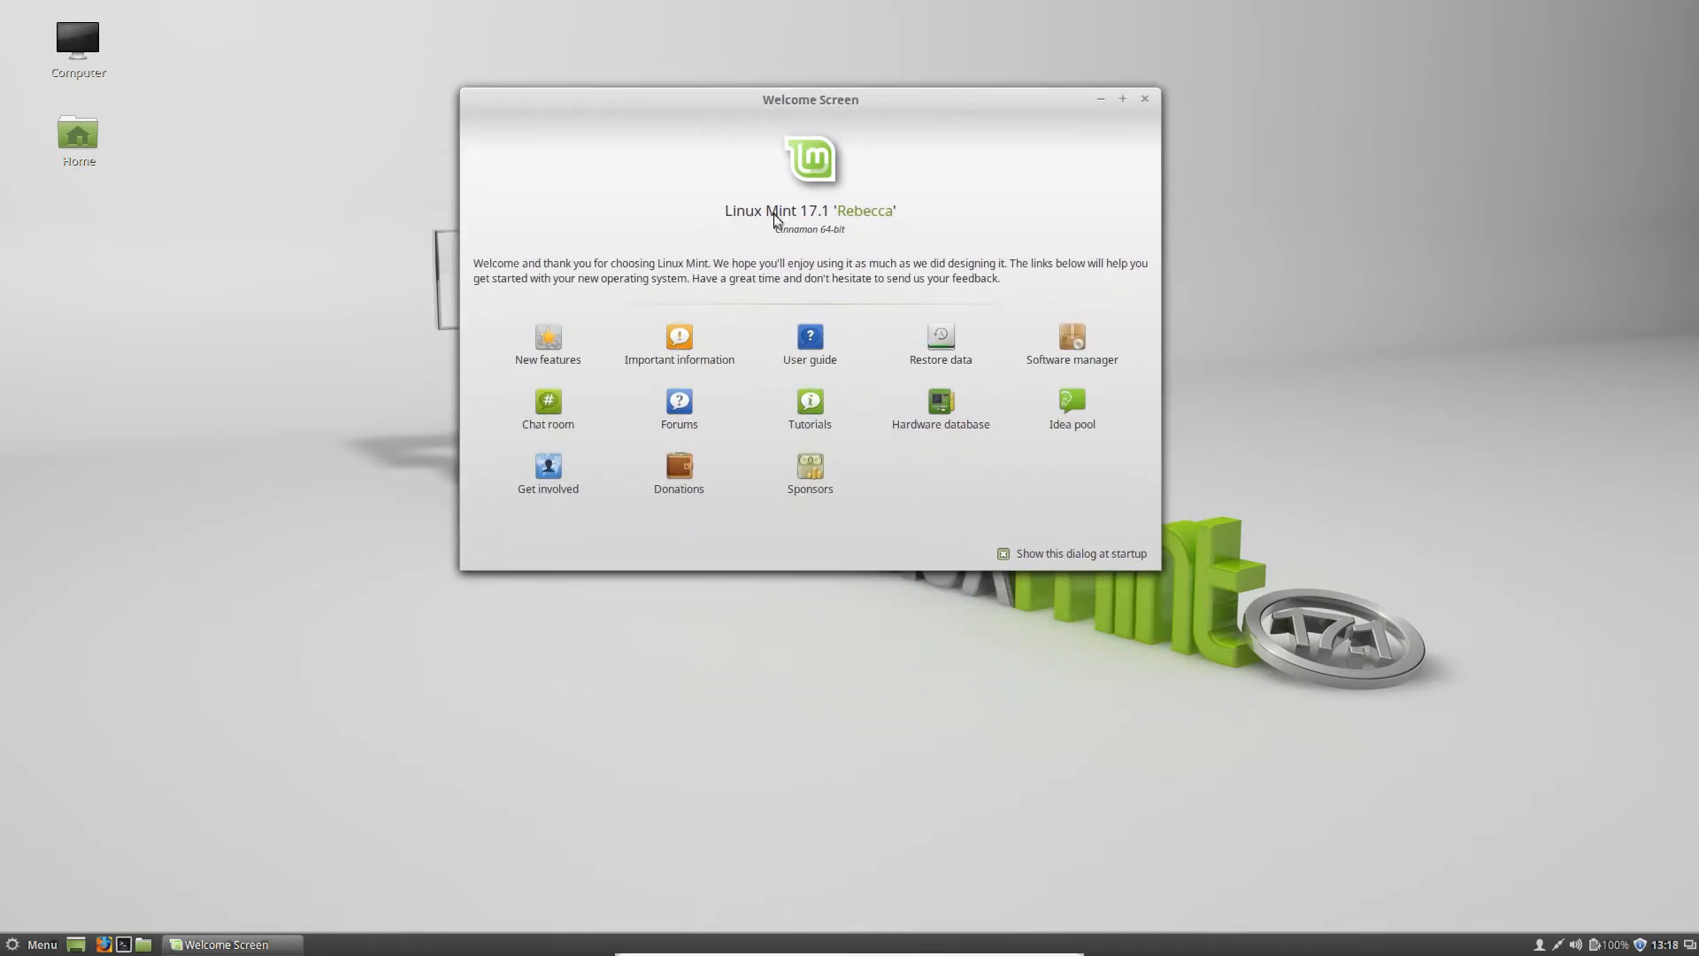
click(1004, 555)
- Close the Welcome Screen and set the wallpaper to Eagle River Skys from the Rebecca collection
click(1145, 100)
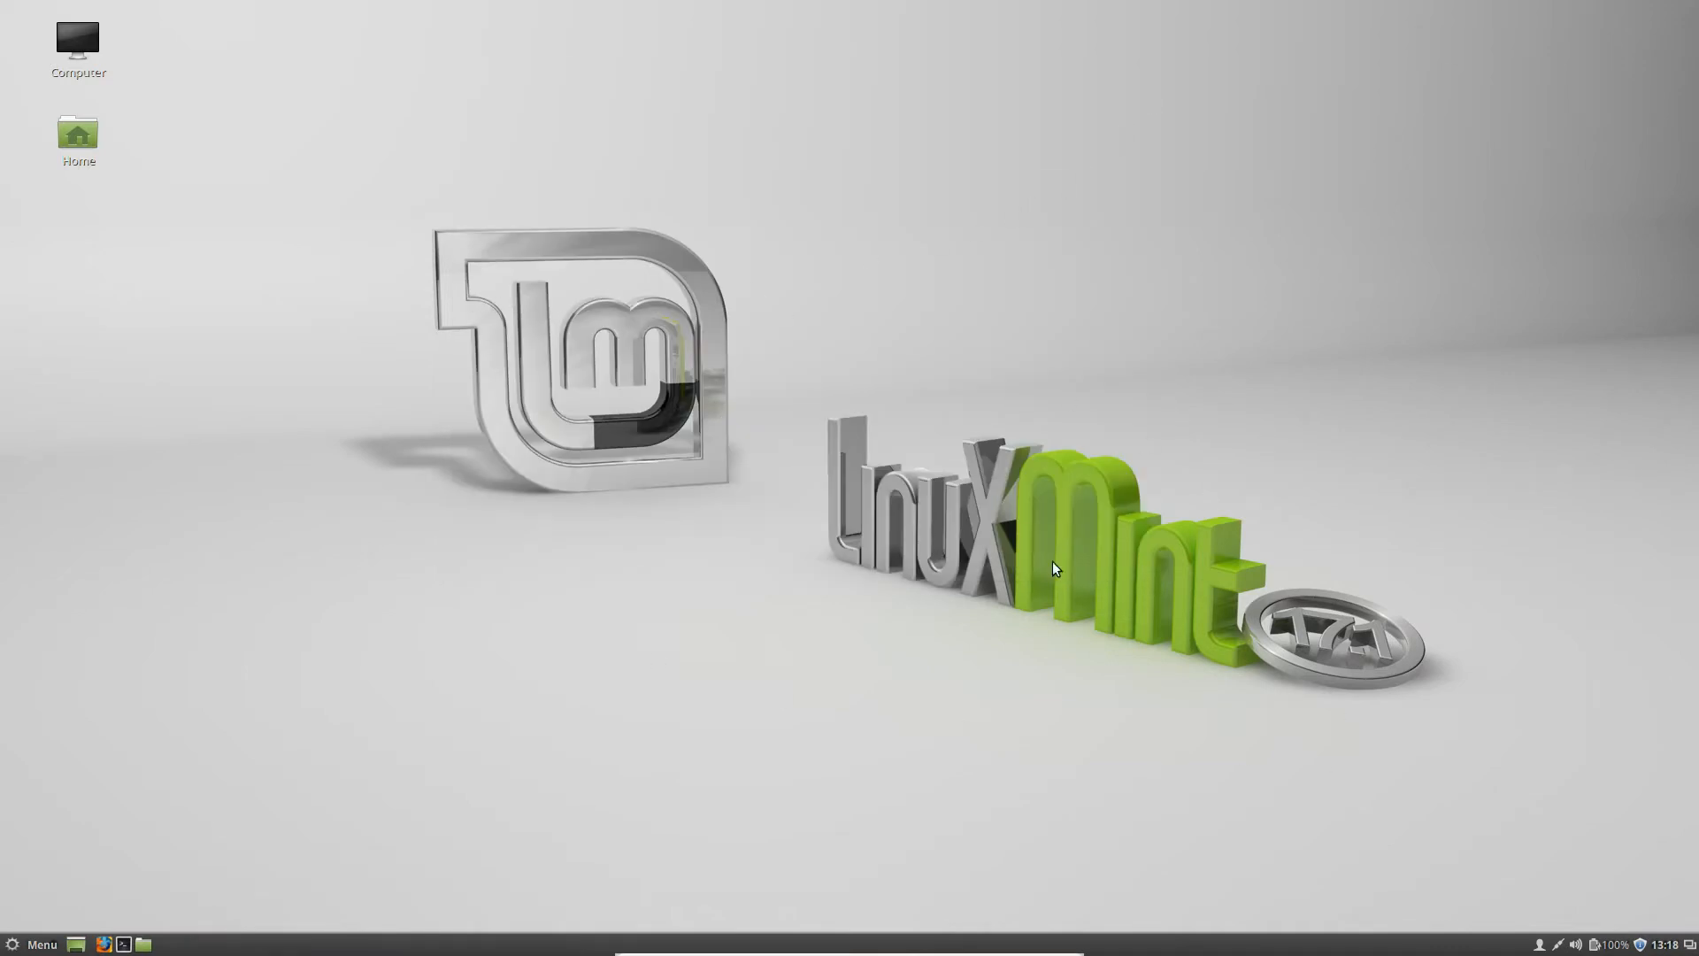
mouse_move(1560, 949)
right_click(429, 244)
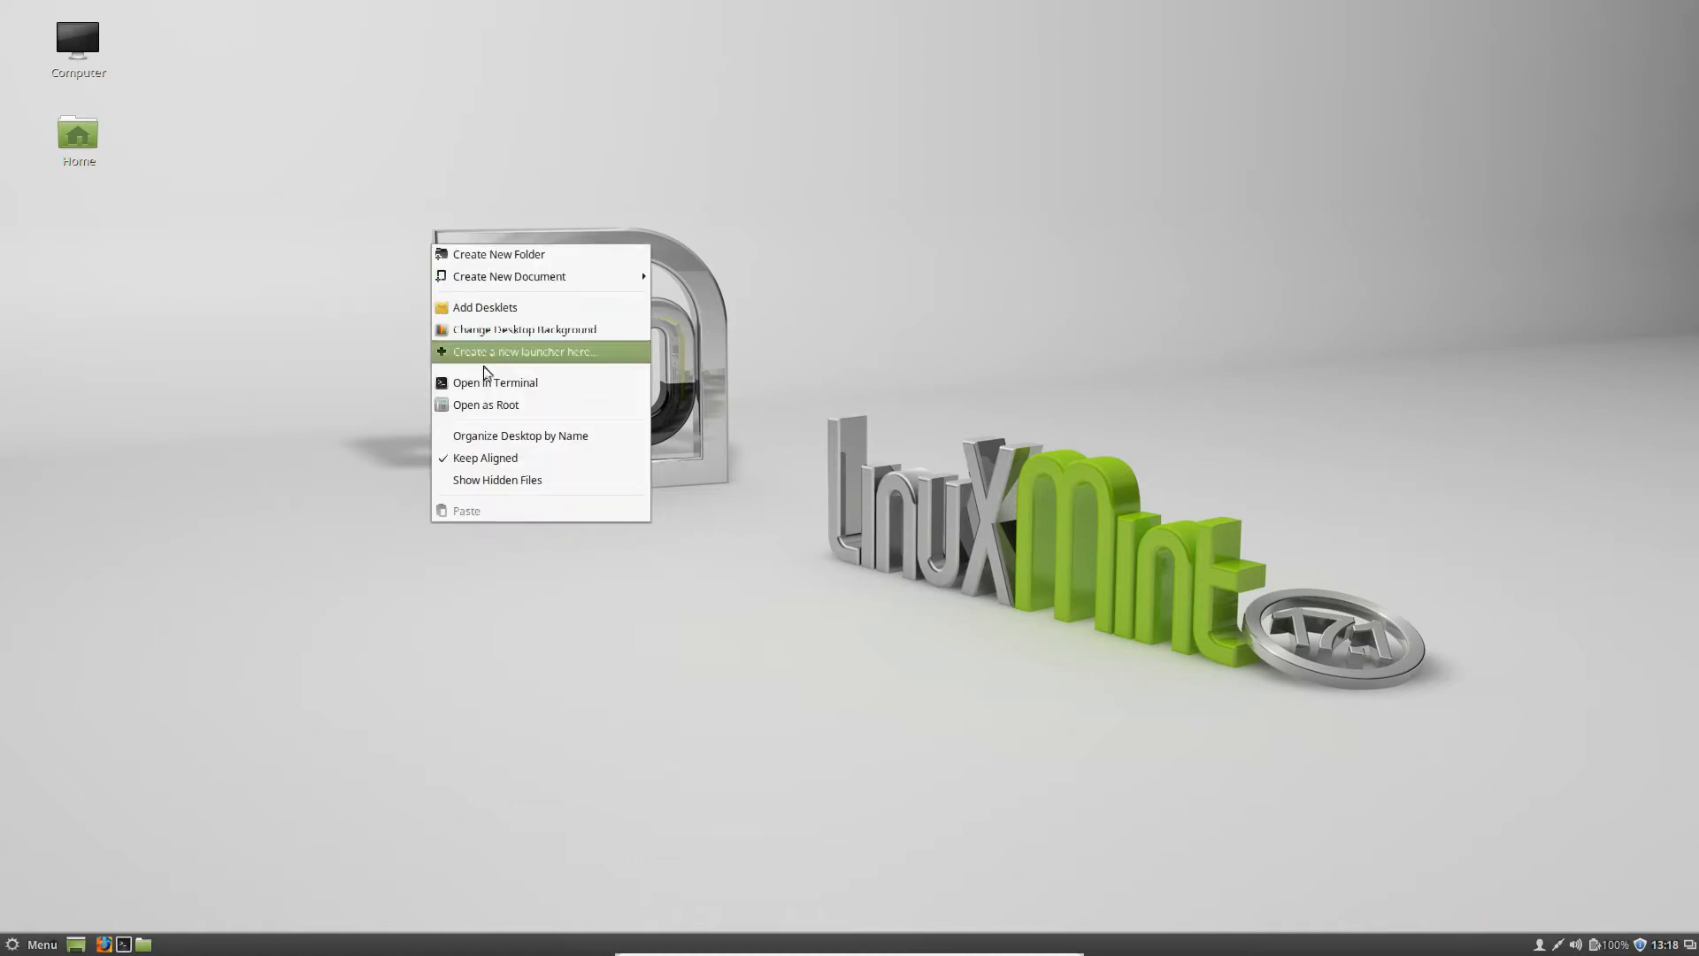
click(516, 334)
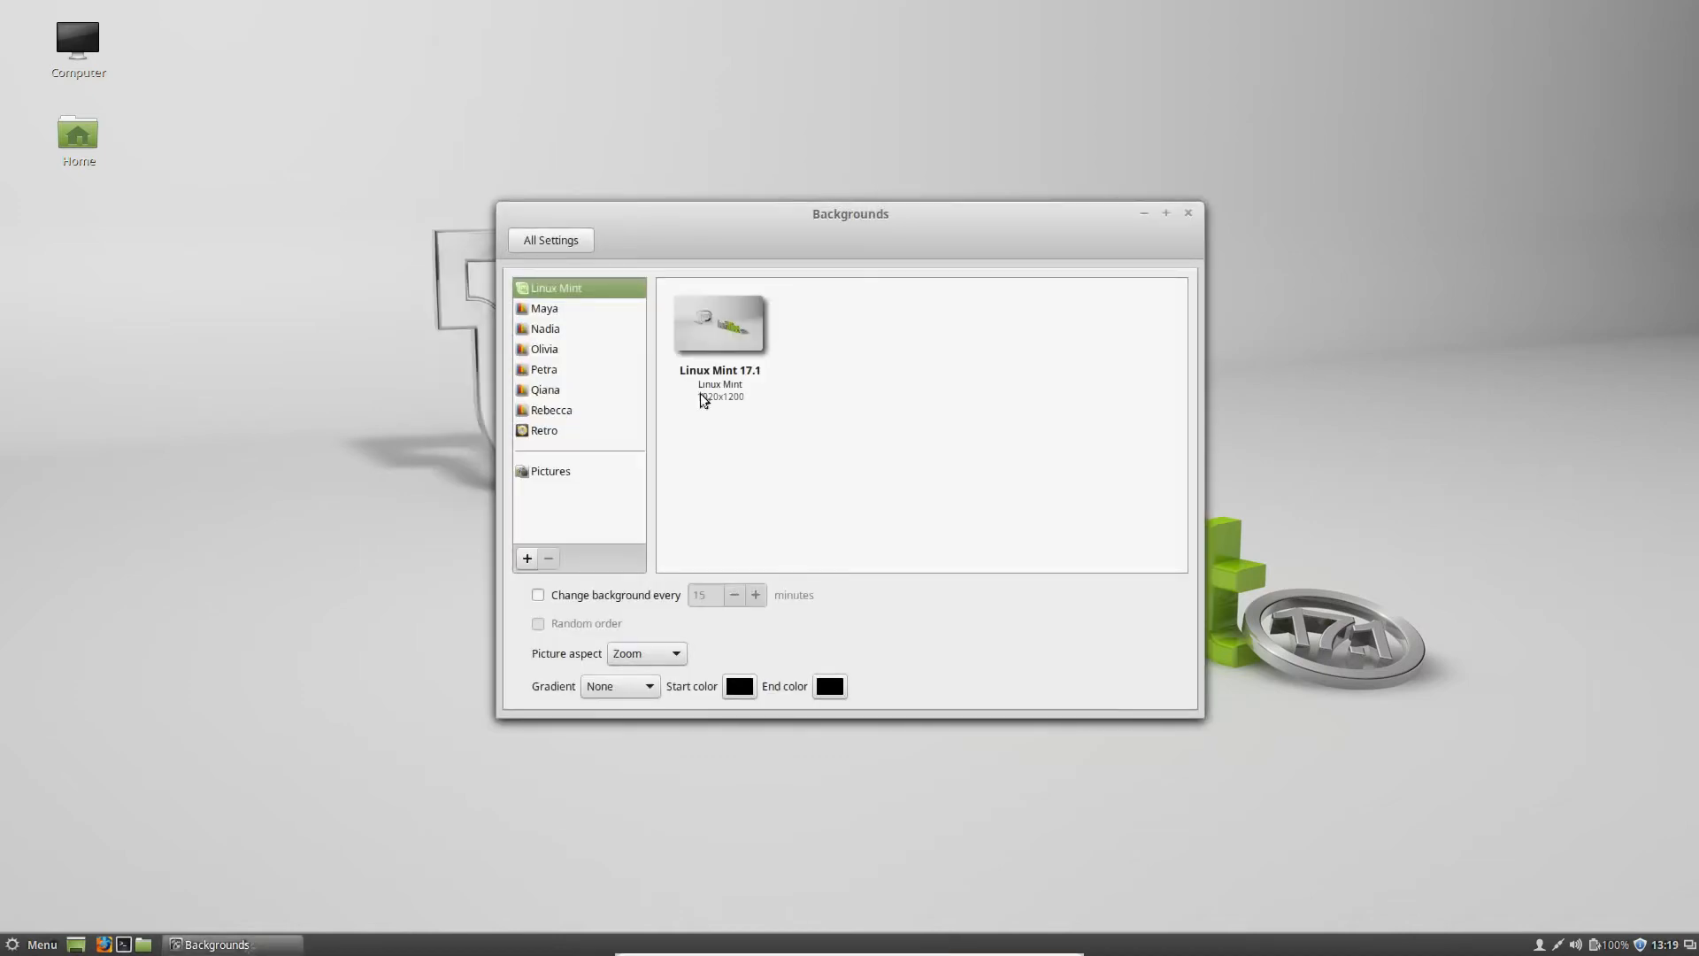
click(550, 409)
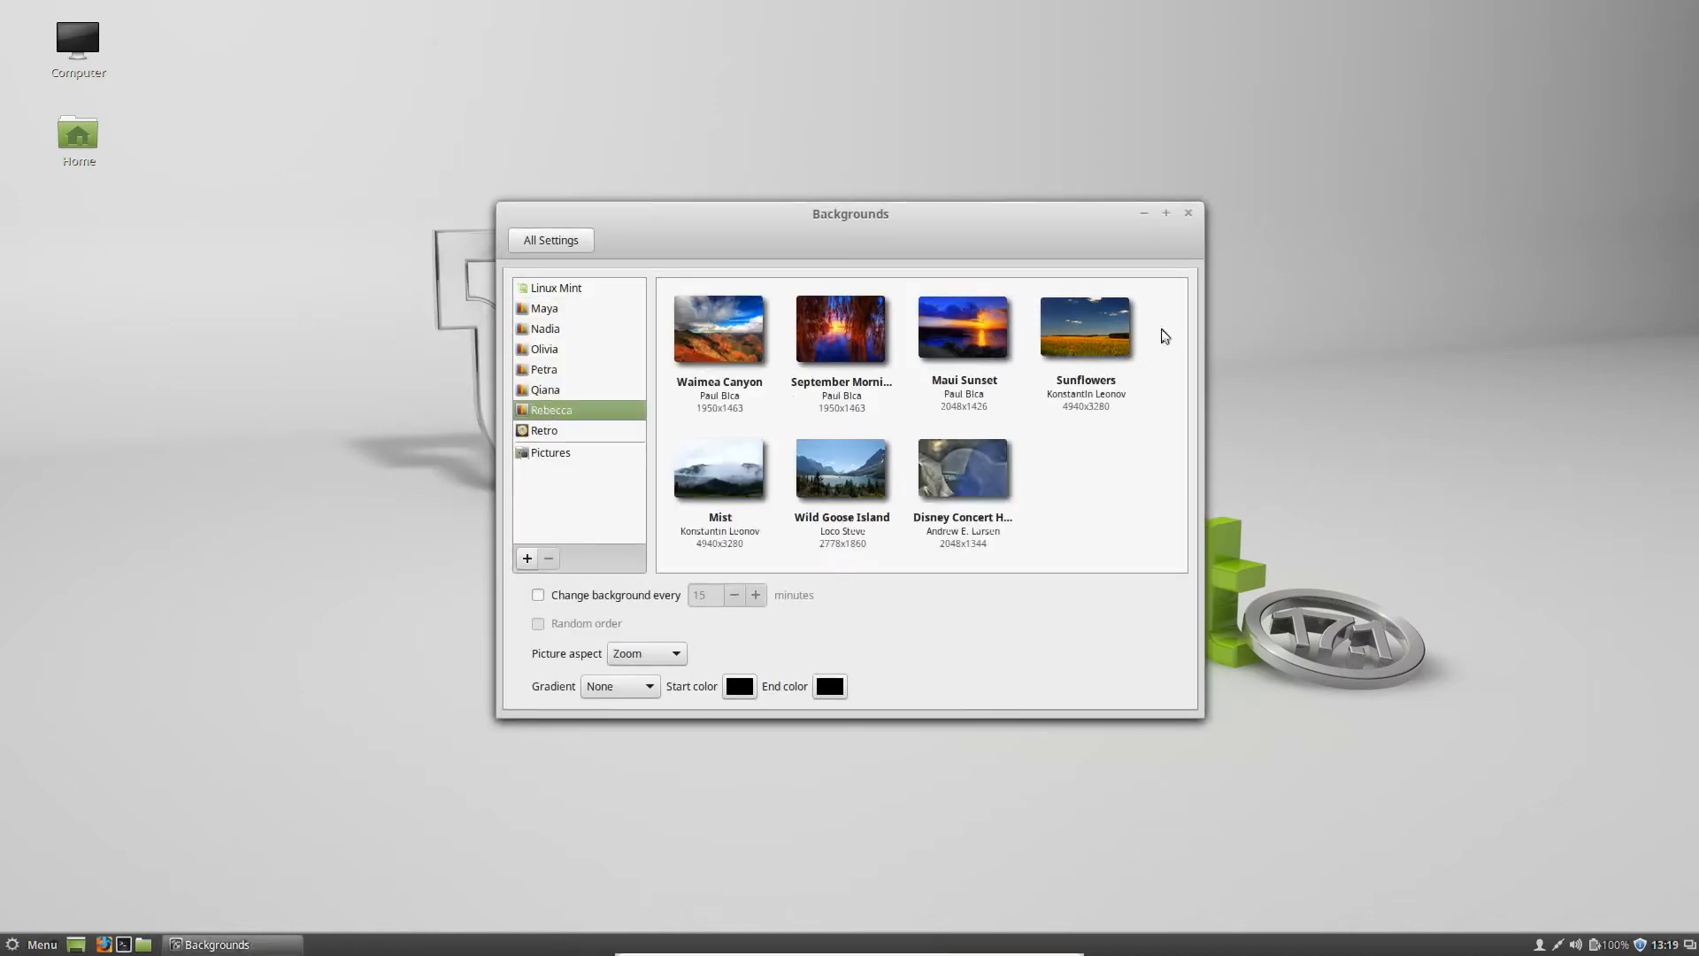
scroll(1174, 333, down, 5)
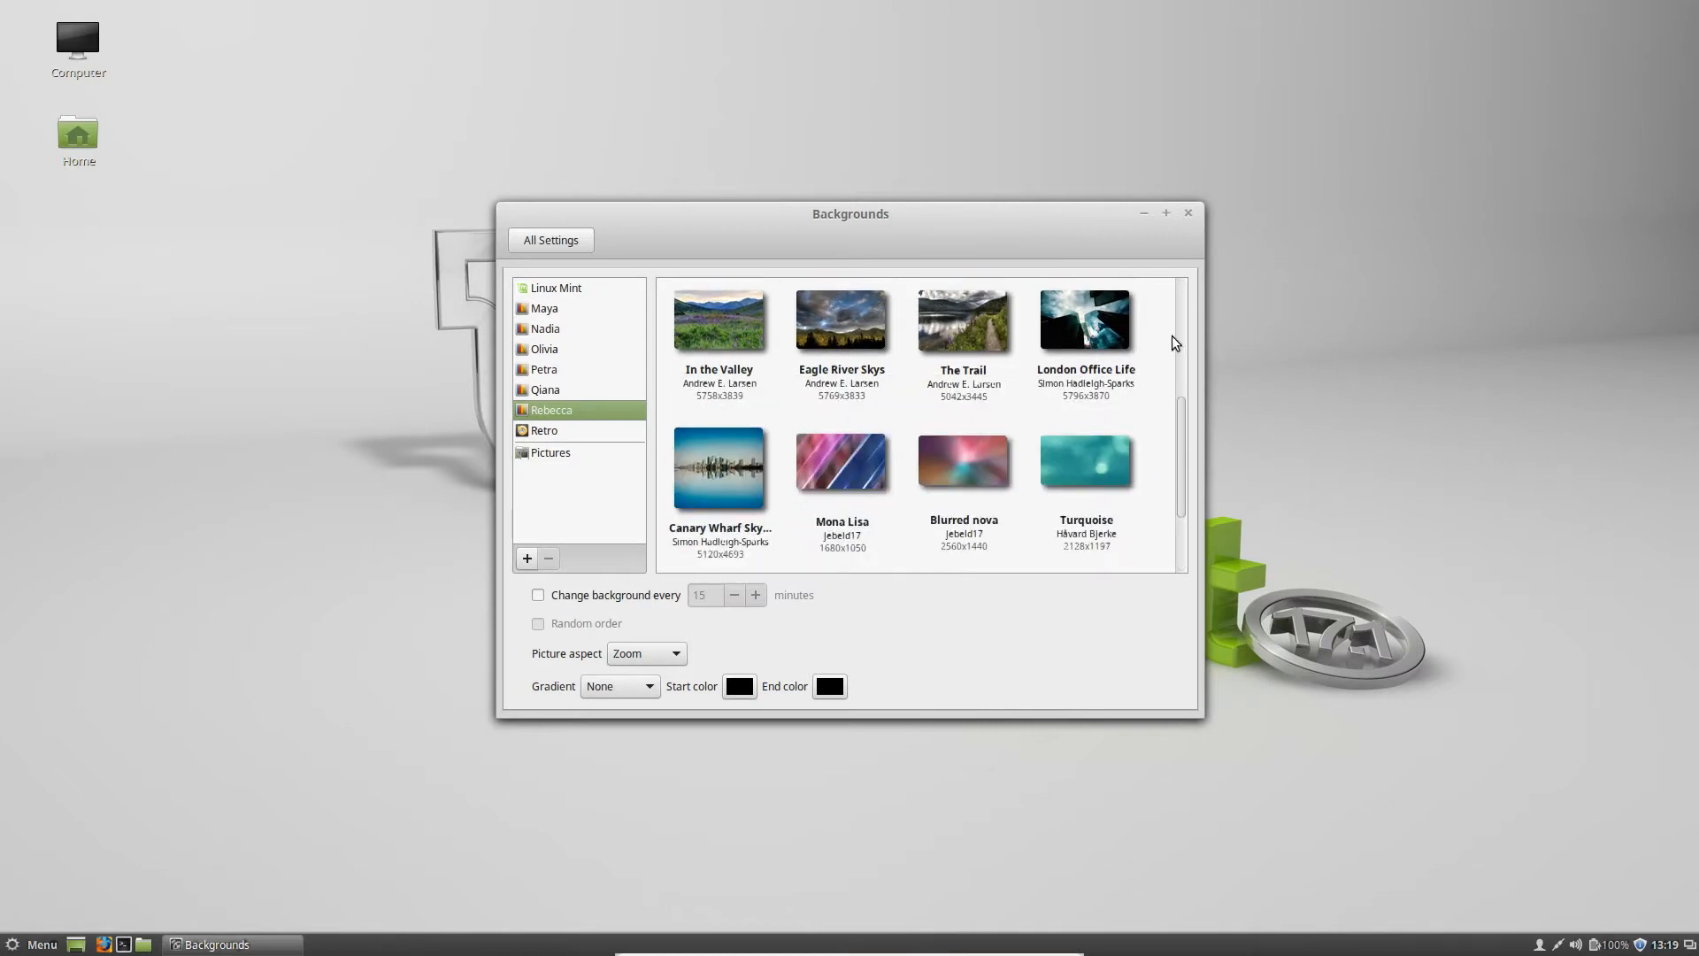
click(839, 345)
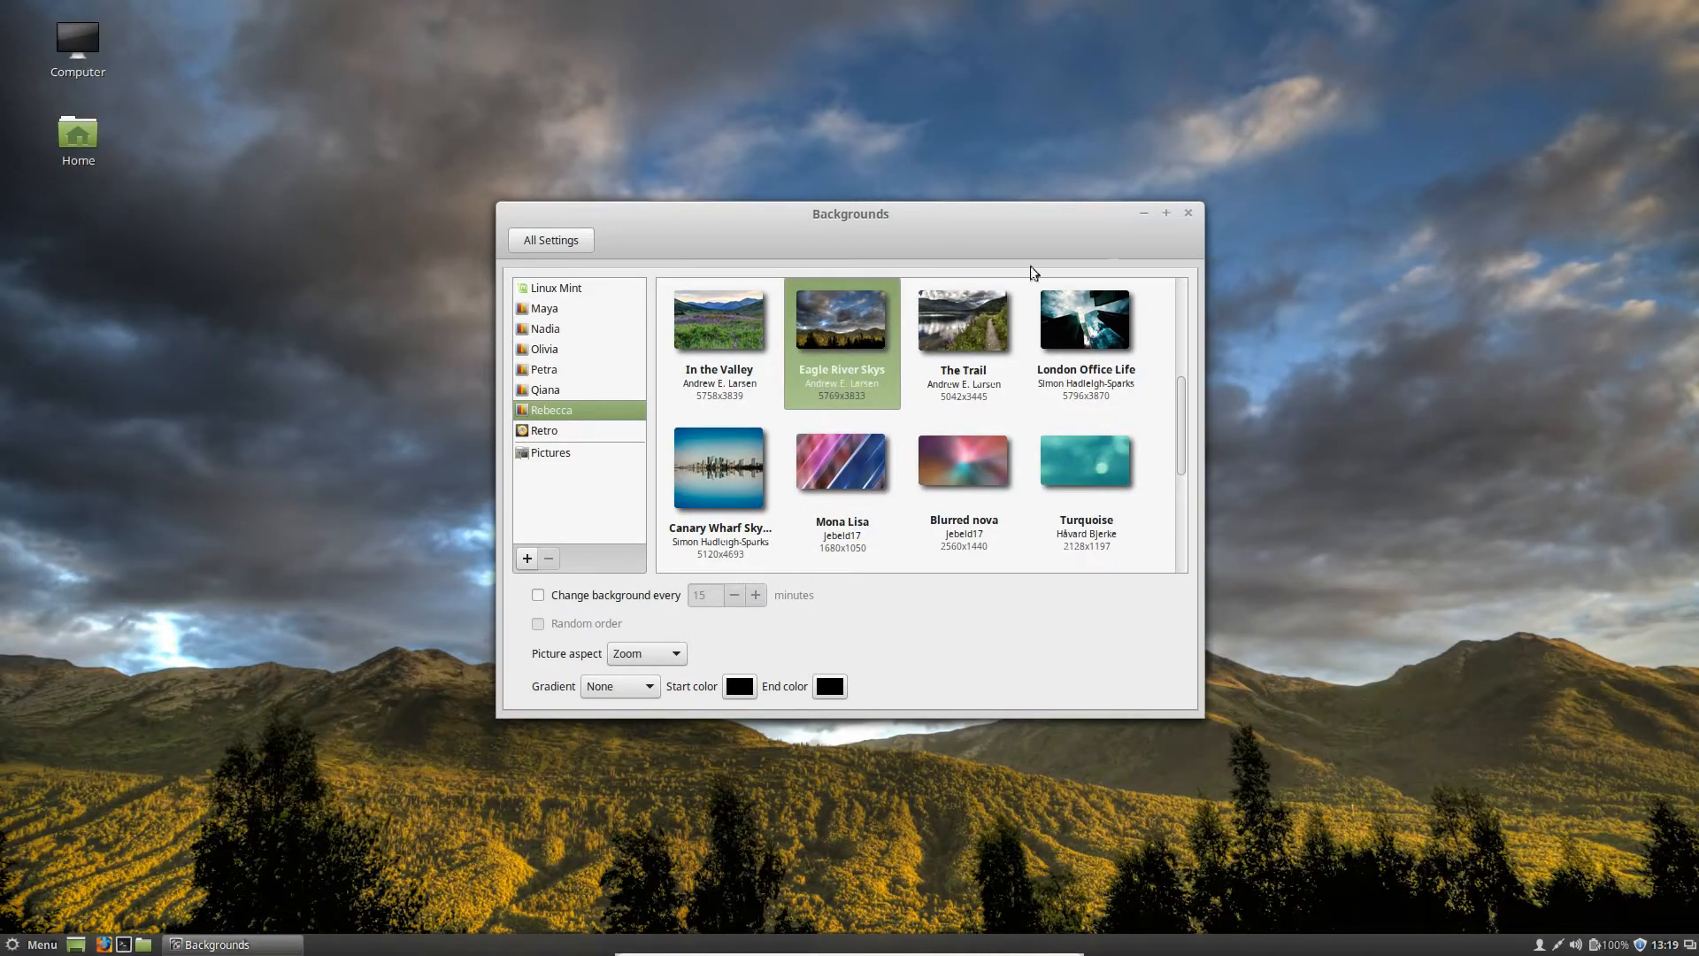
click(1189, 214)
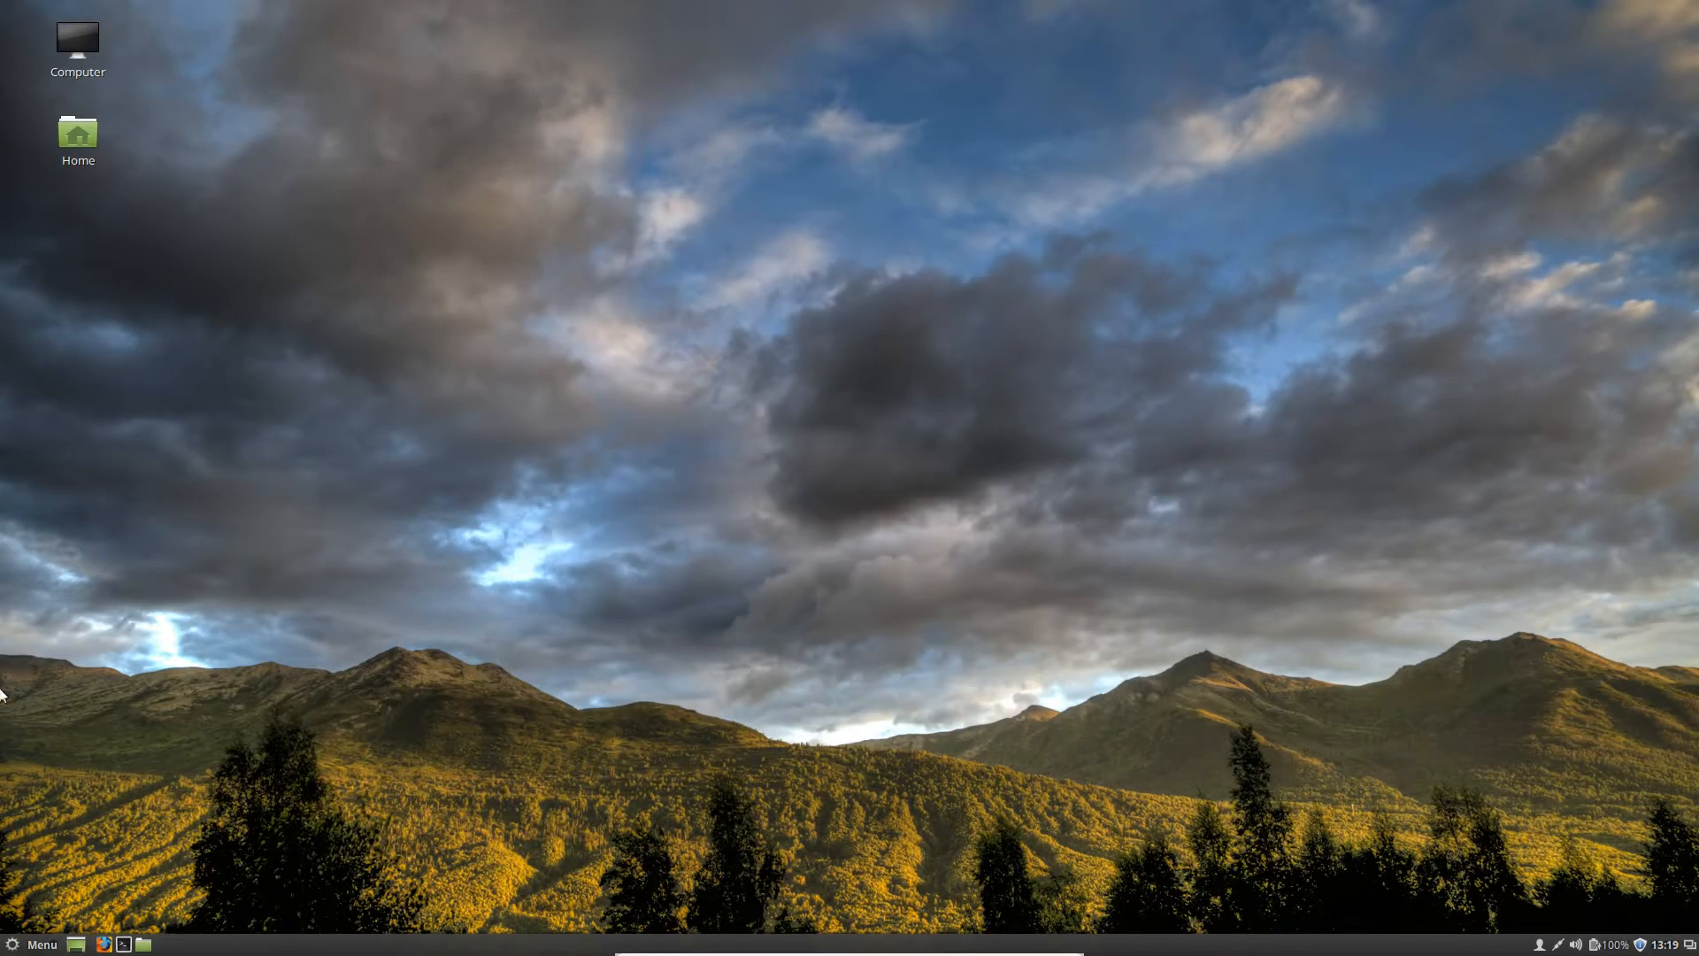
click(34, 945)
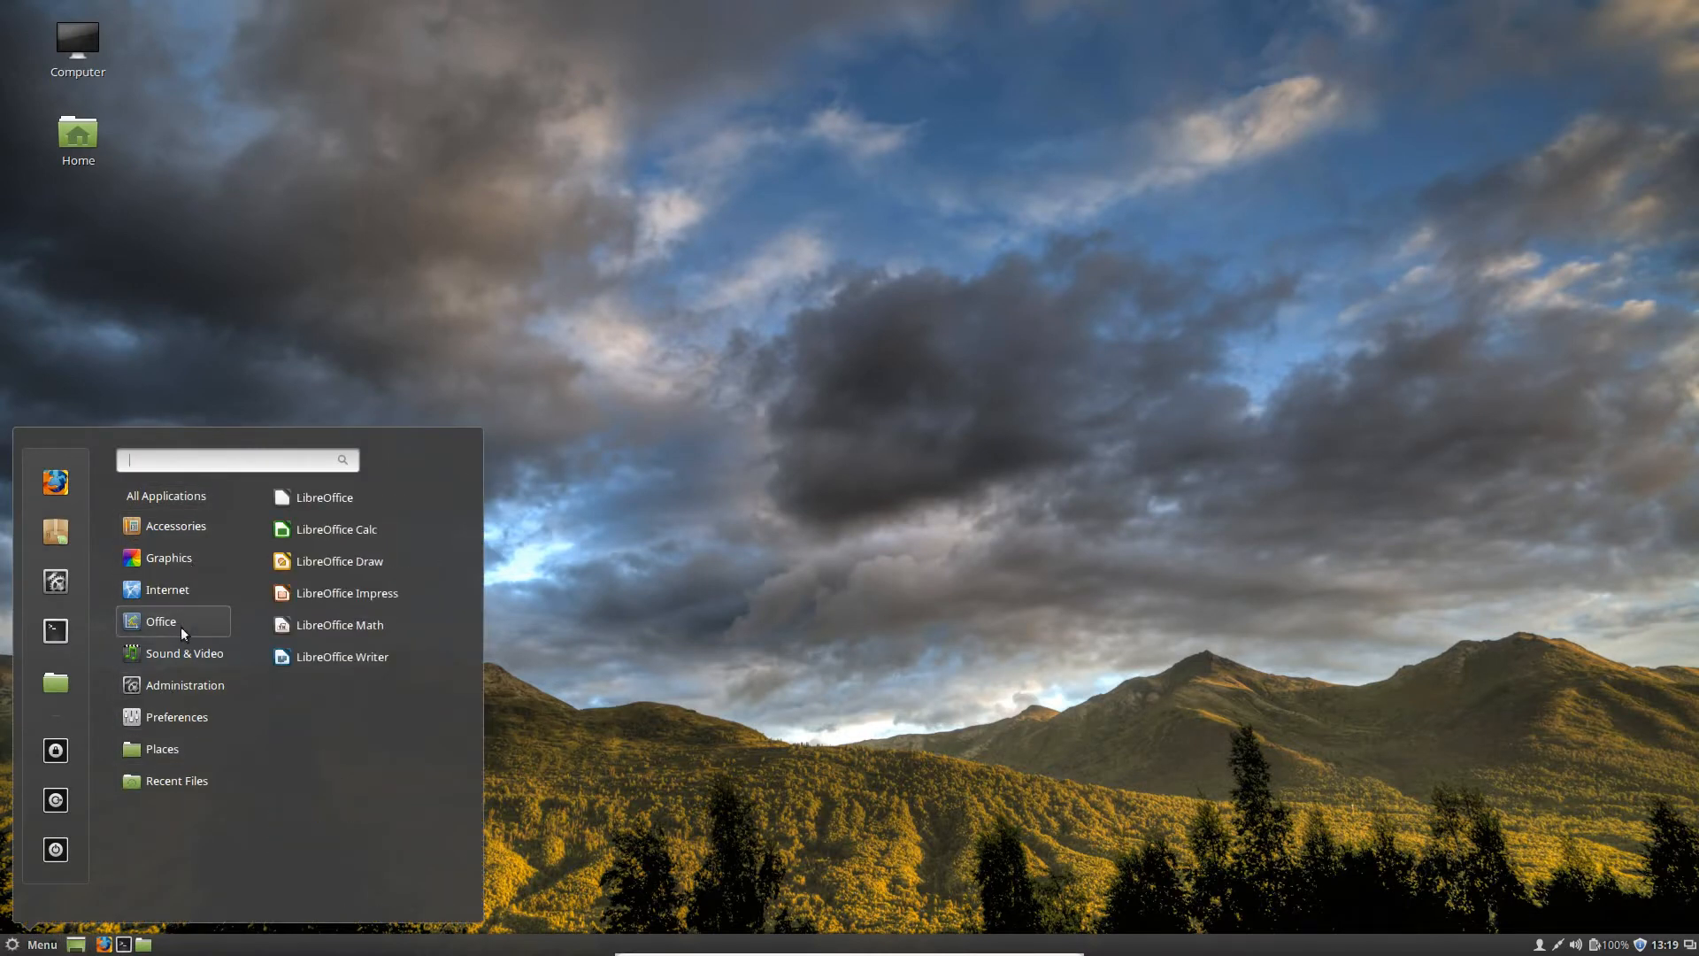
- Uncheck Mirror displays in Display settings, apply it, and close the window
scroll(326, 851, down, 2)
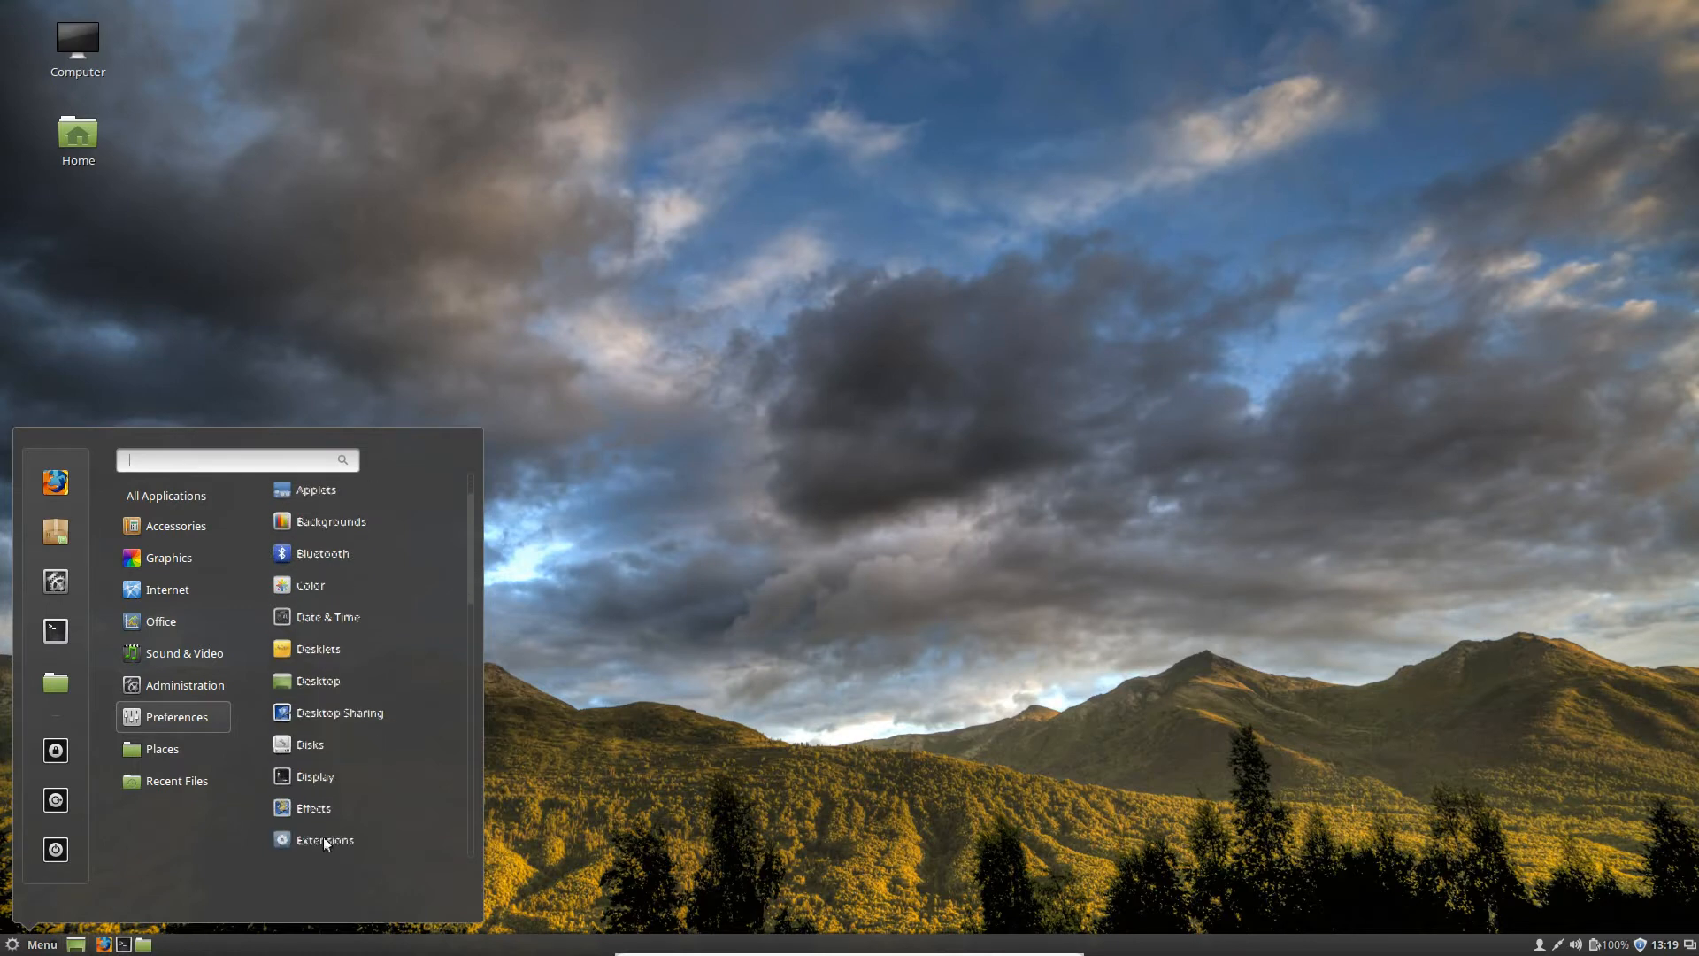
click(318, 779)
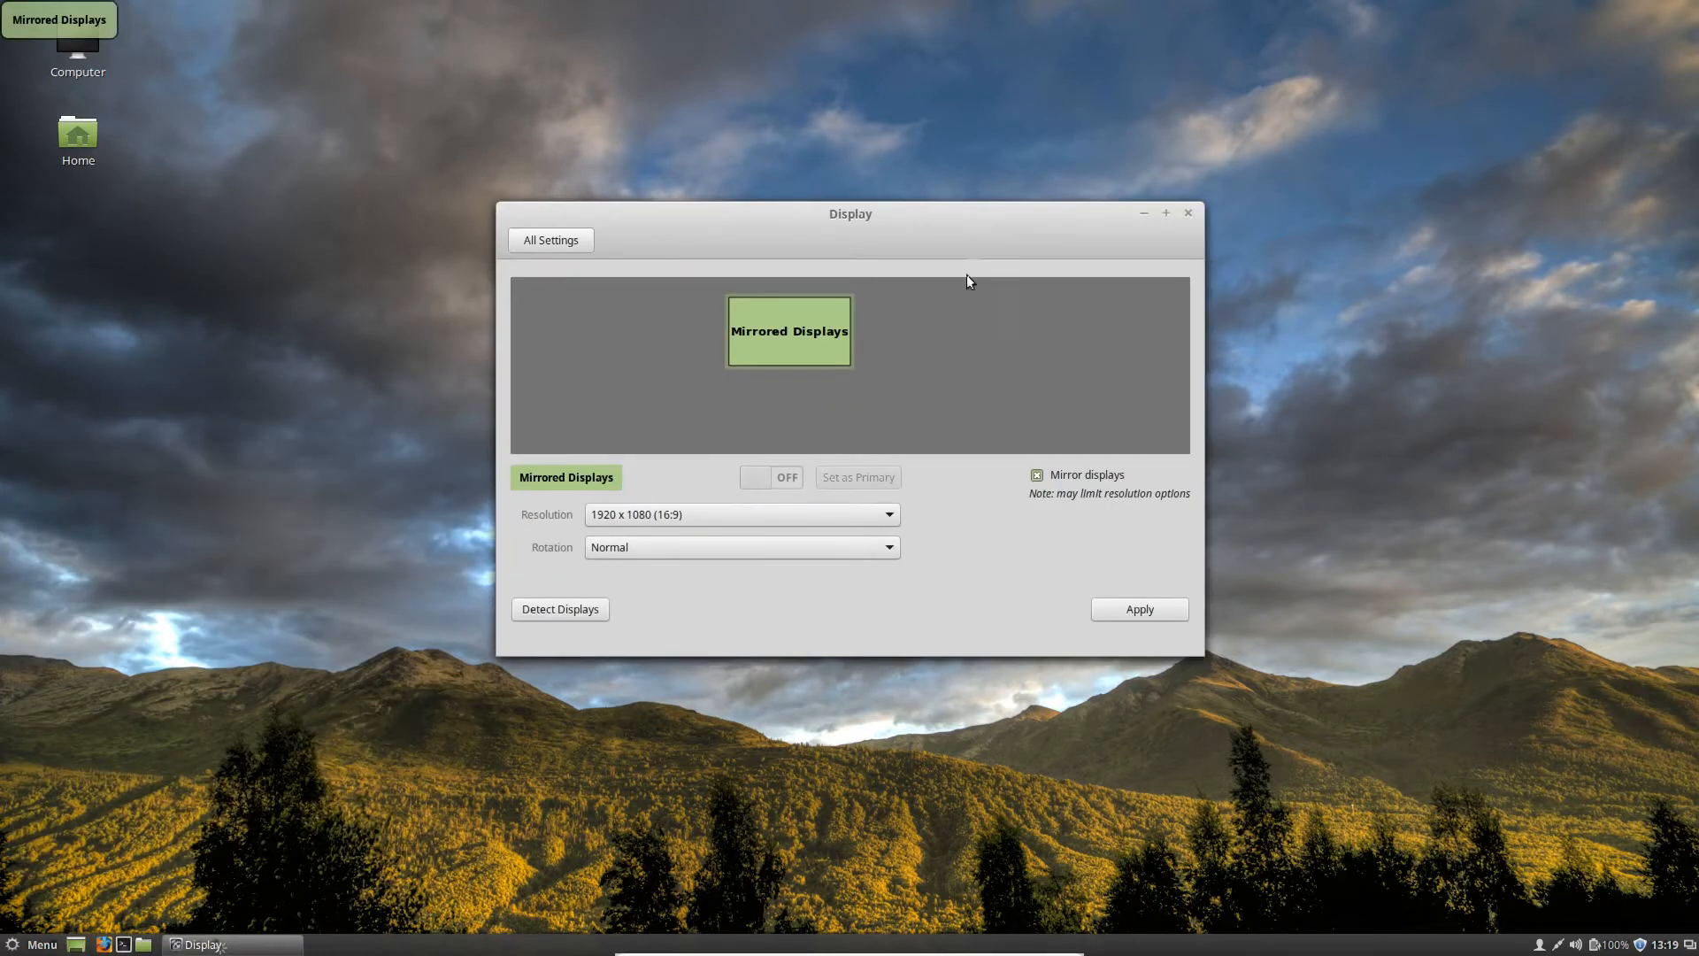
click(1037, 475)
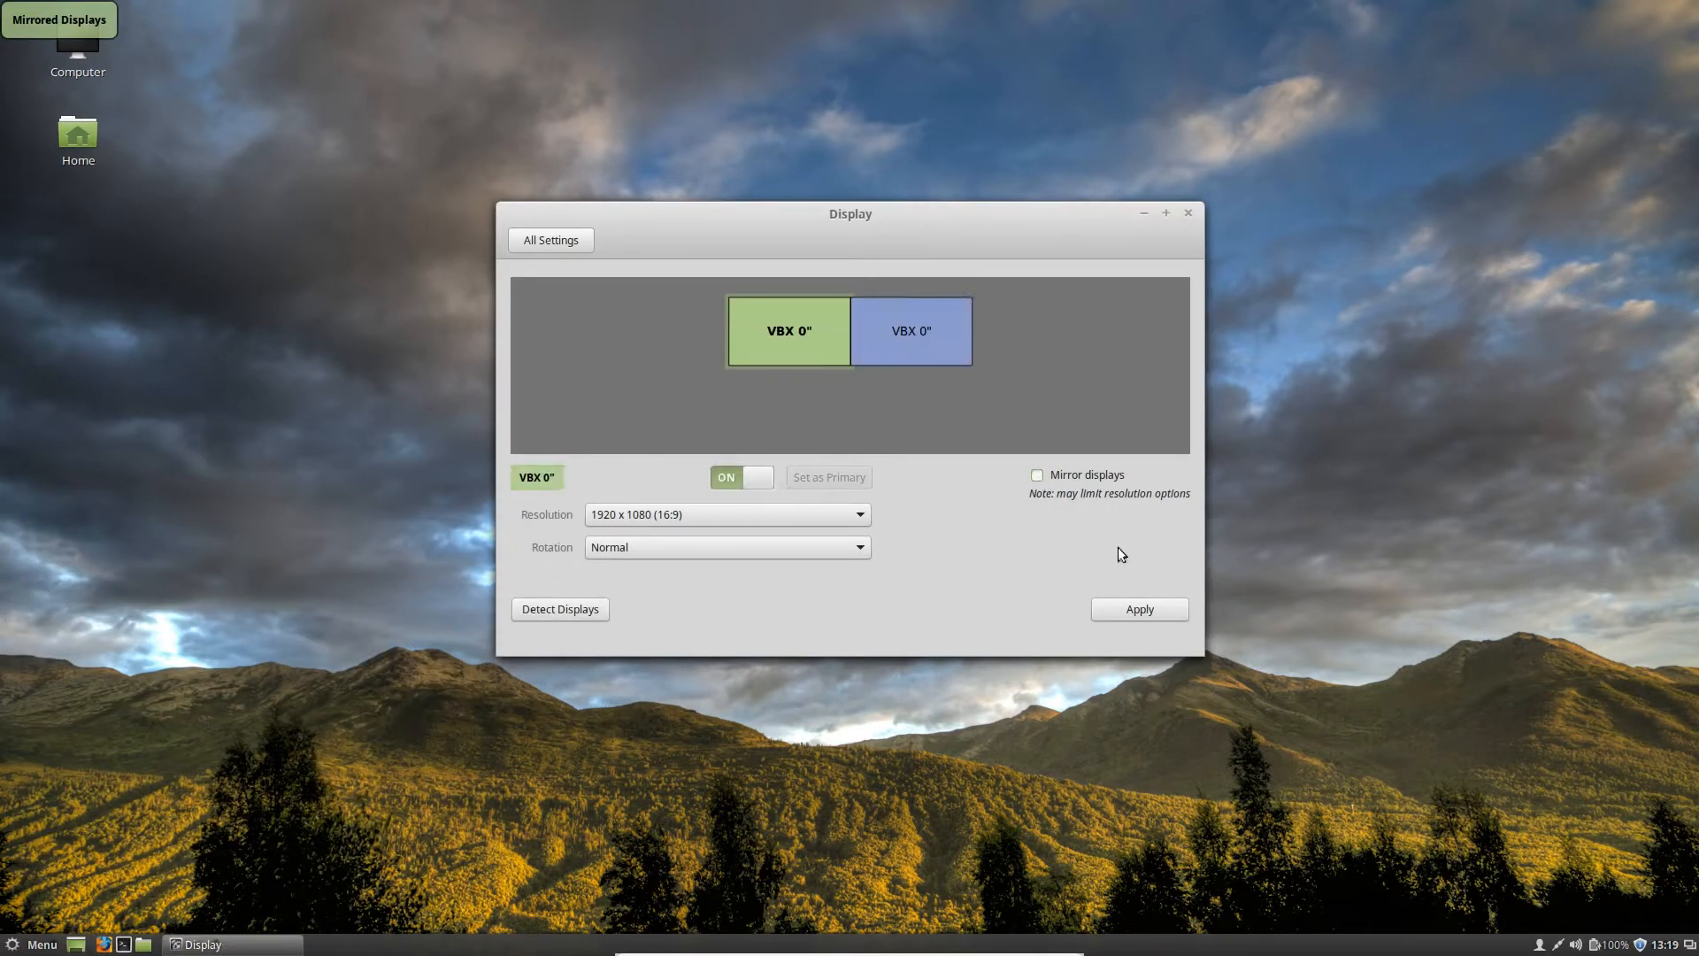
click(1136, 611)
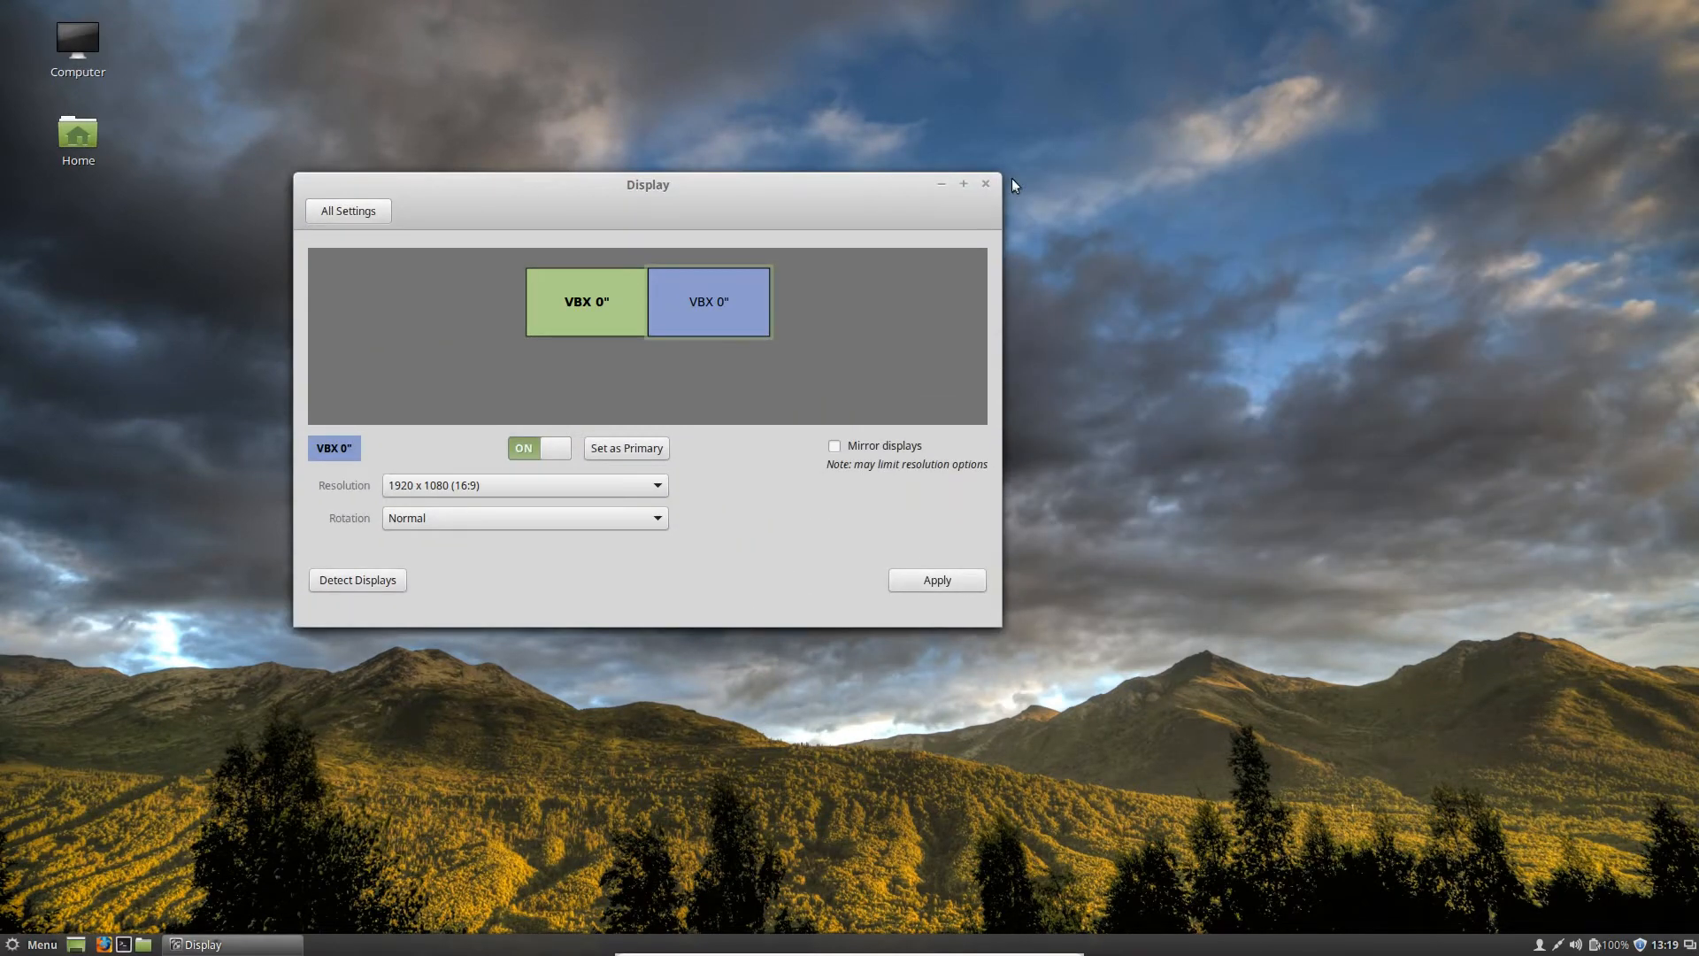
click(987, 184)
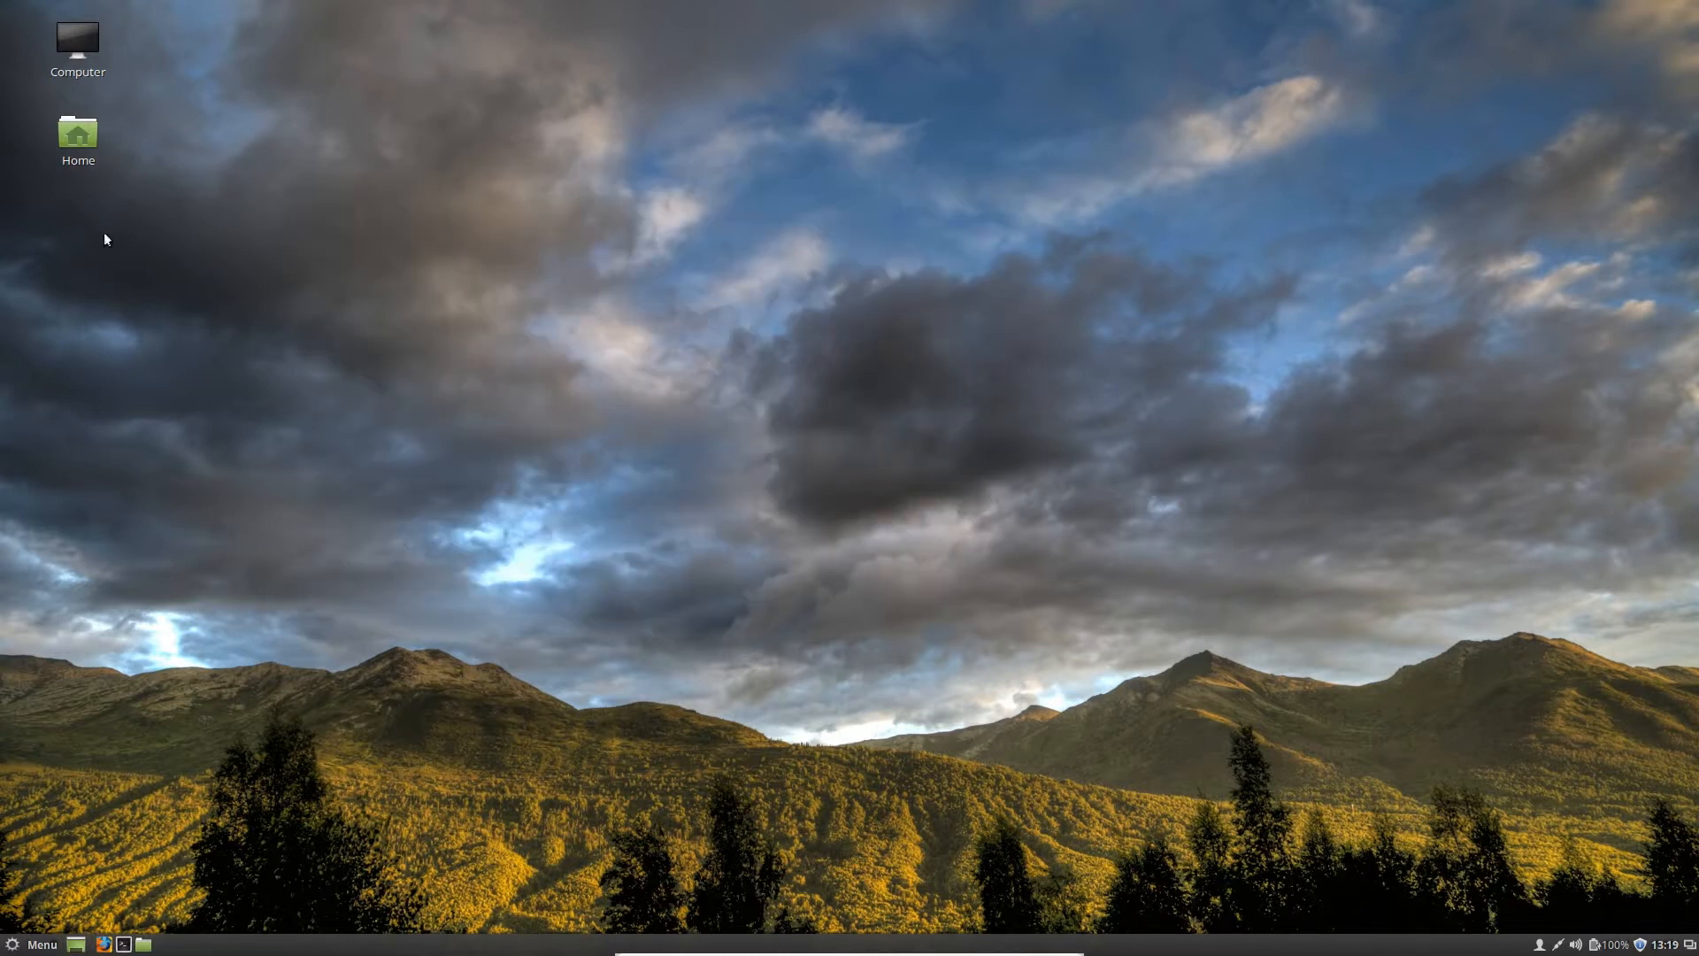
- Browse the application menu, then dismiss it without launching anything
click(35, 944)
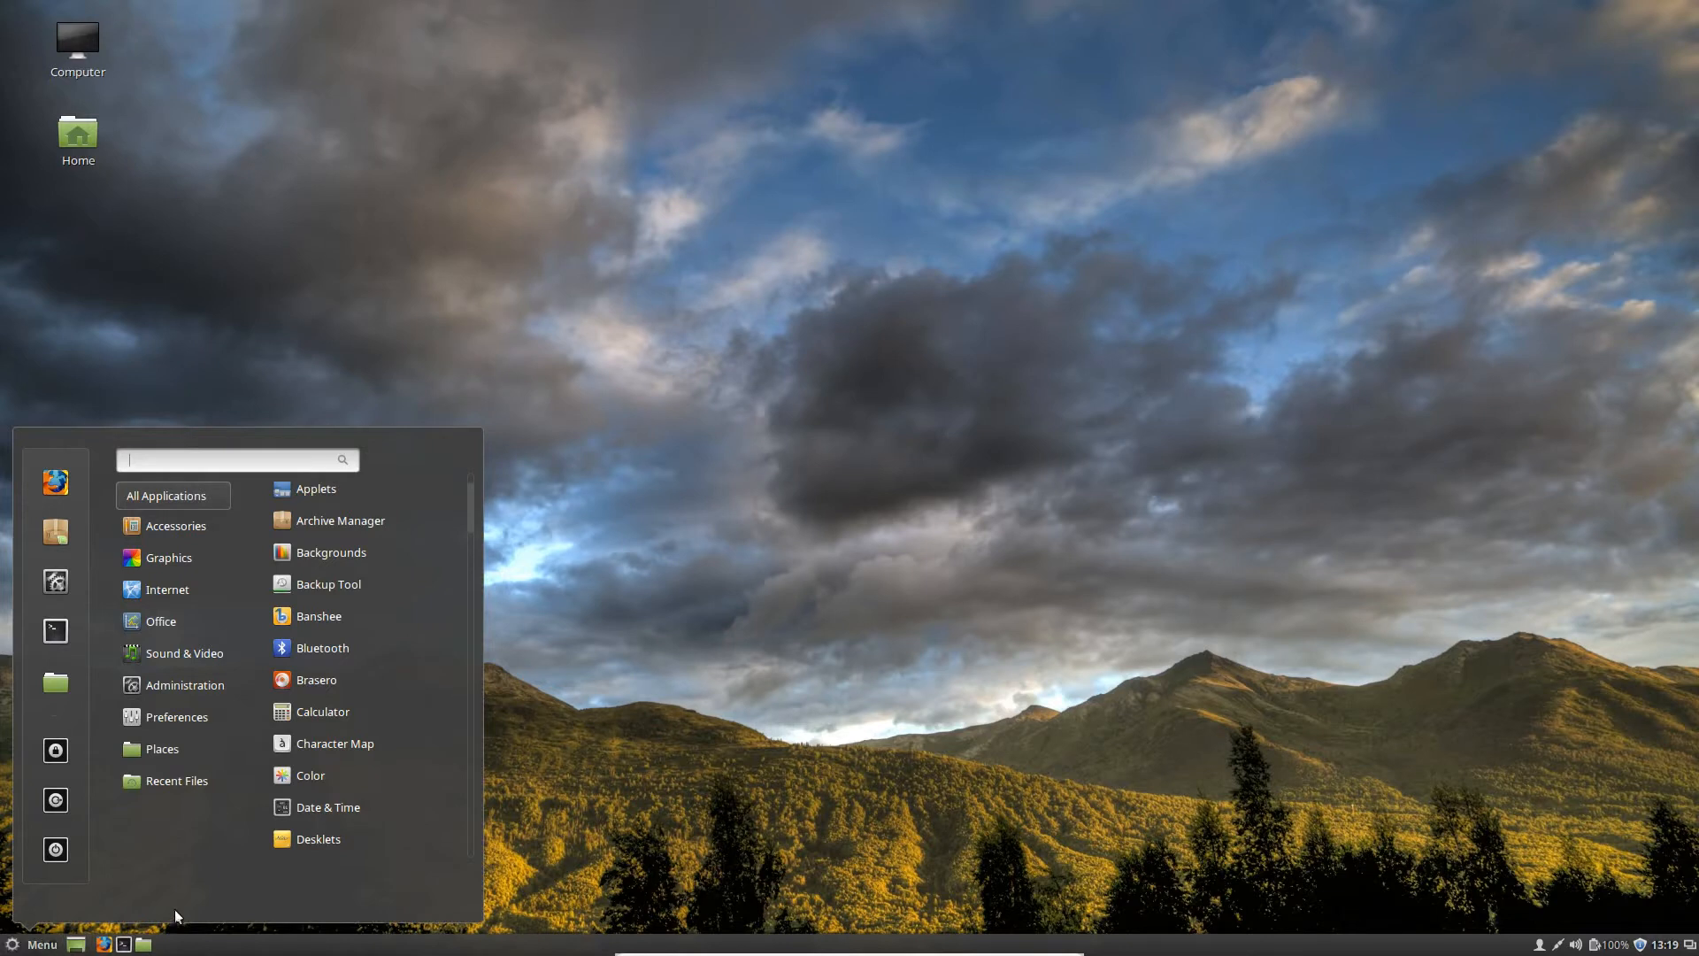
mouse_move(146, 782)
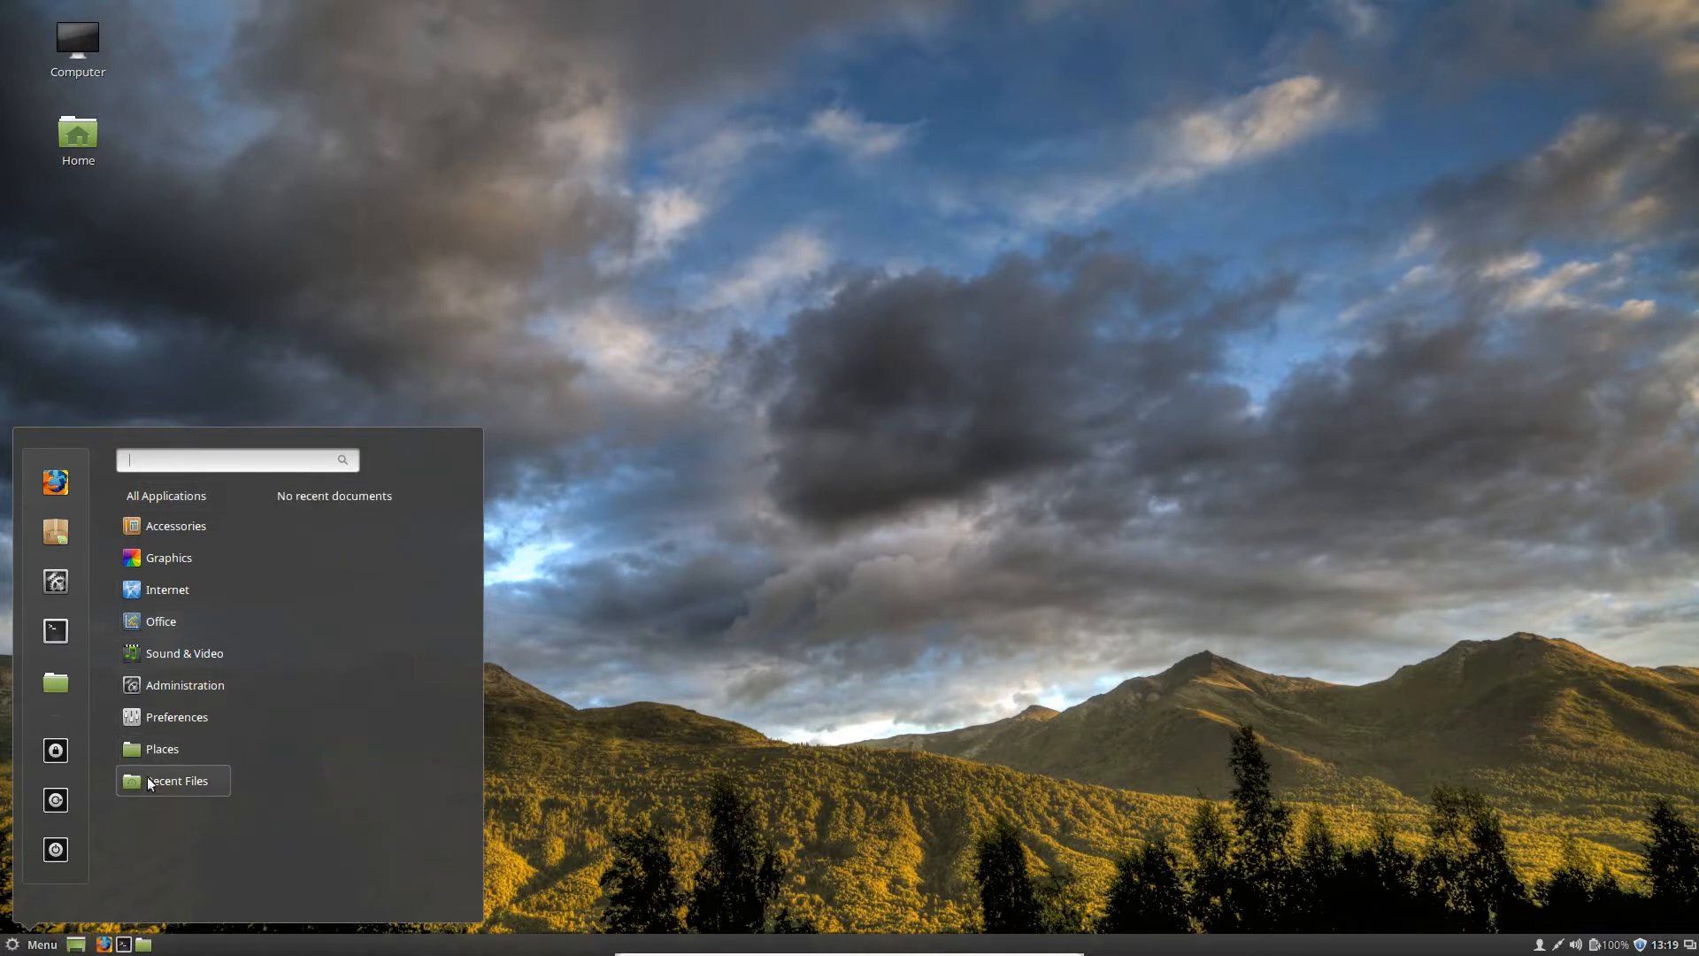
mouse_move(171, 558)
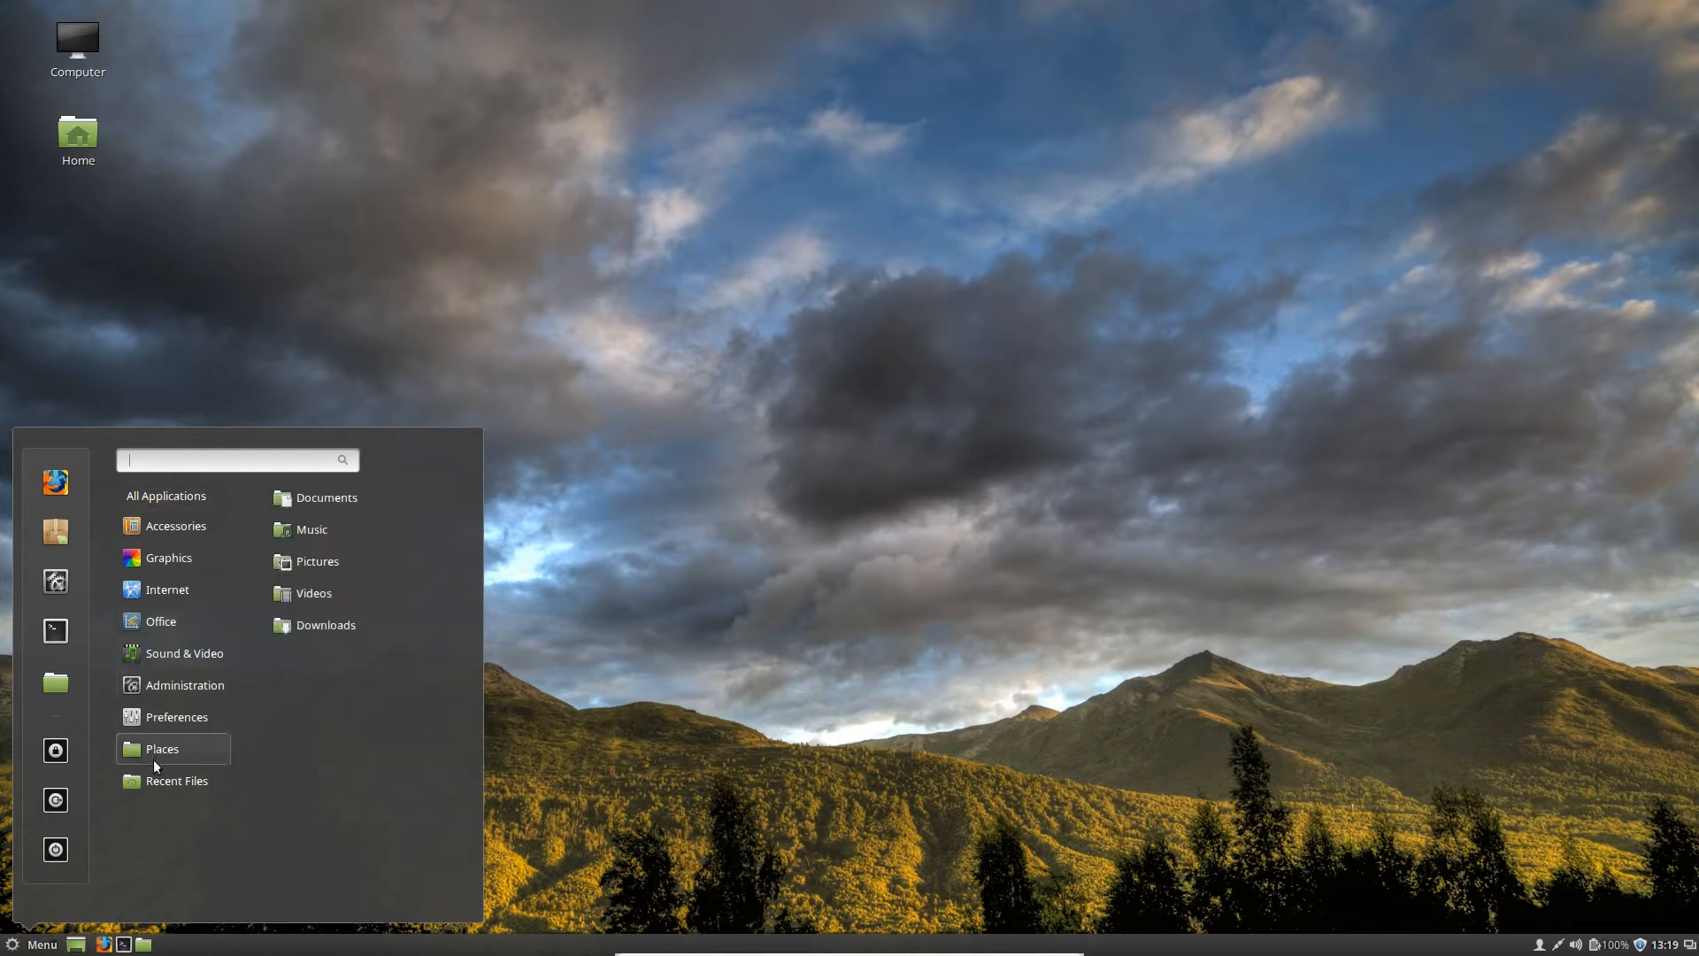
mouse_move(131, 580)
click(184, 161)
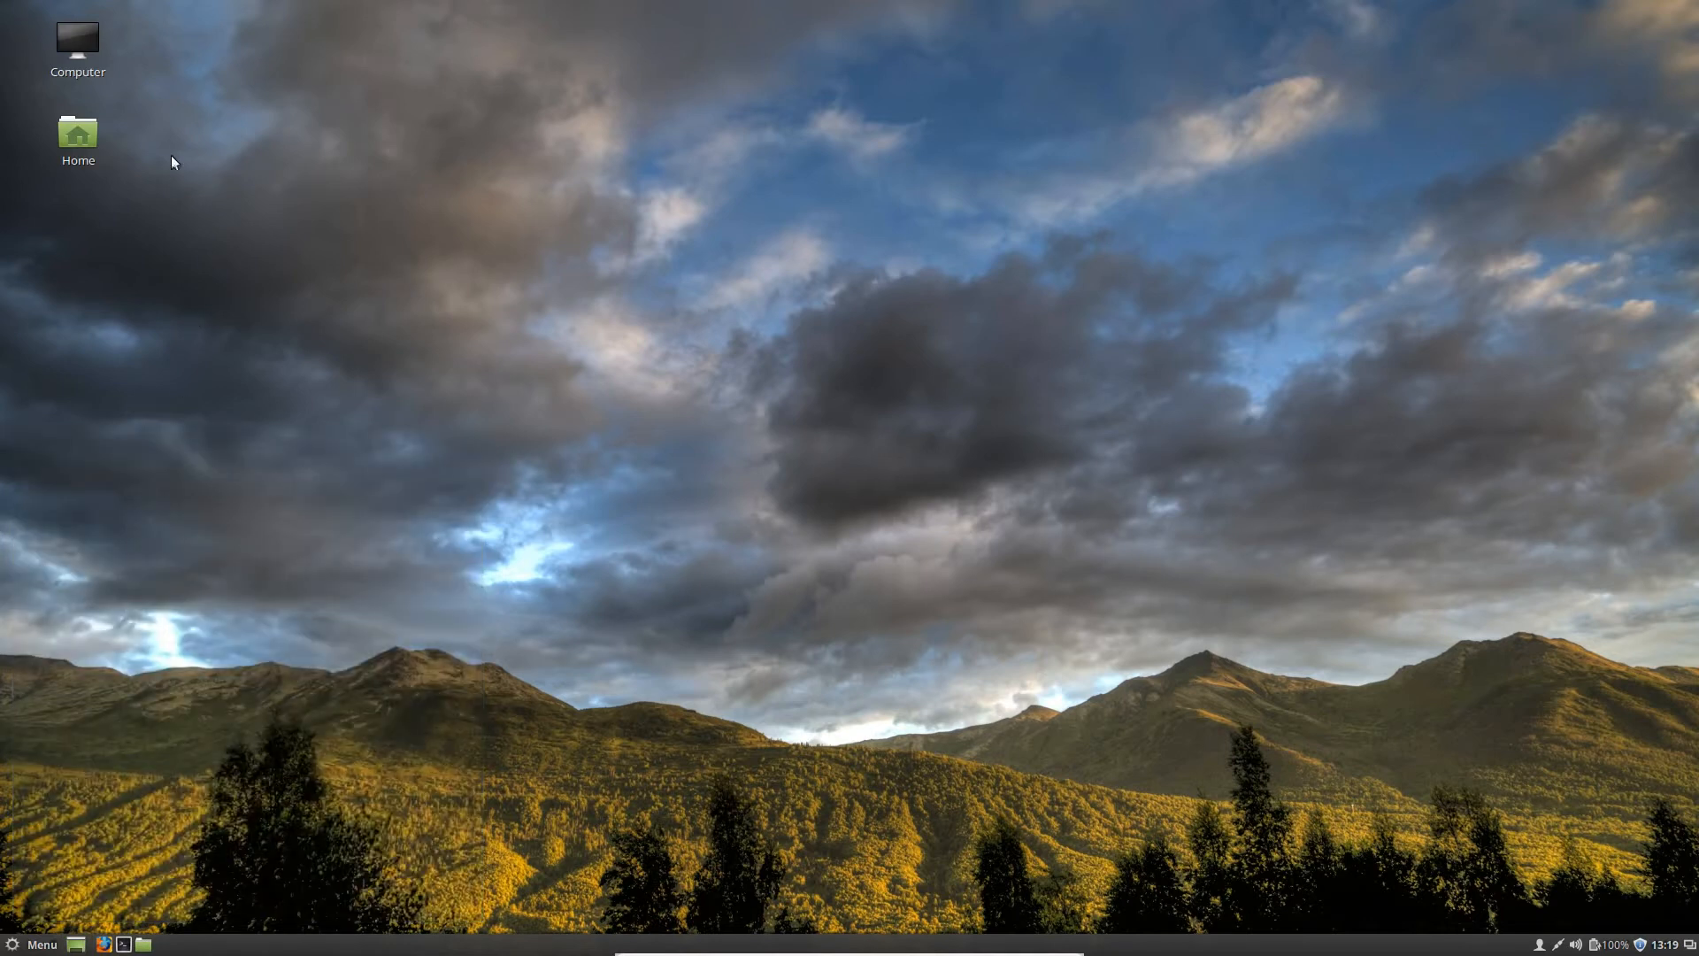
- Open Home on the right and an enlarged Terminal on the left
double_click(78, 140)
drag(502, 150, 1264, 119)
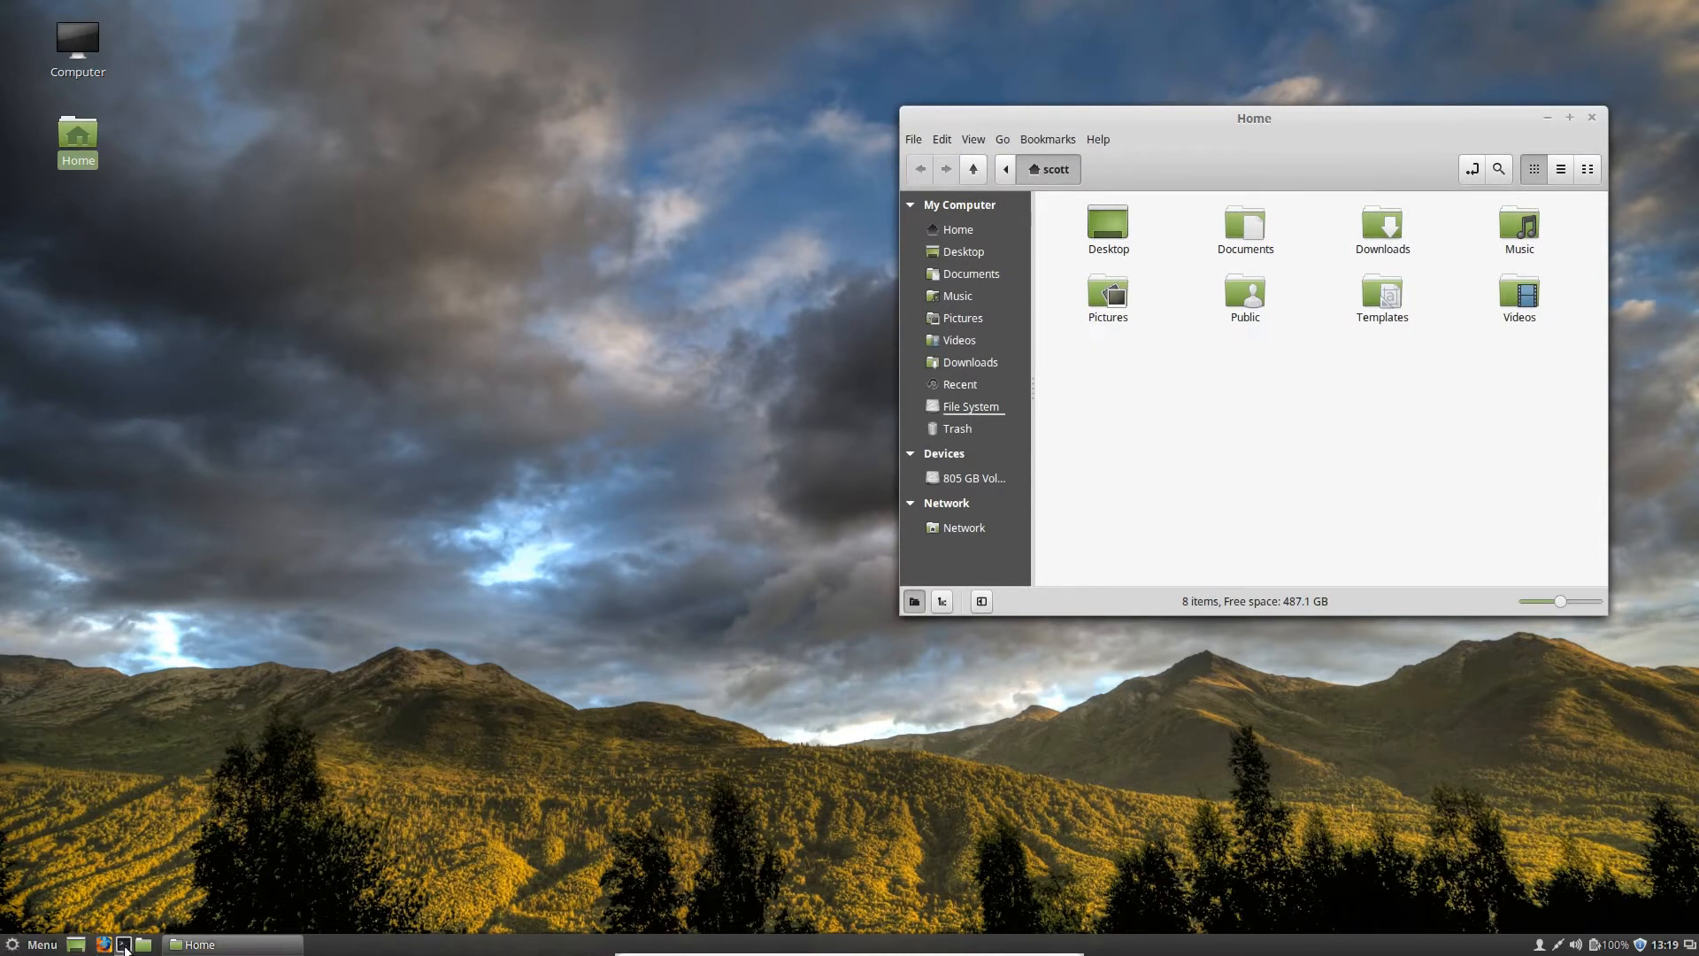
click(123, 945)
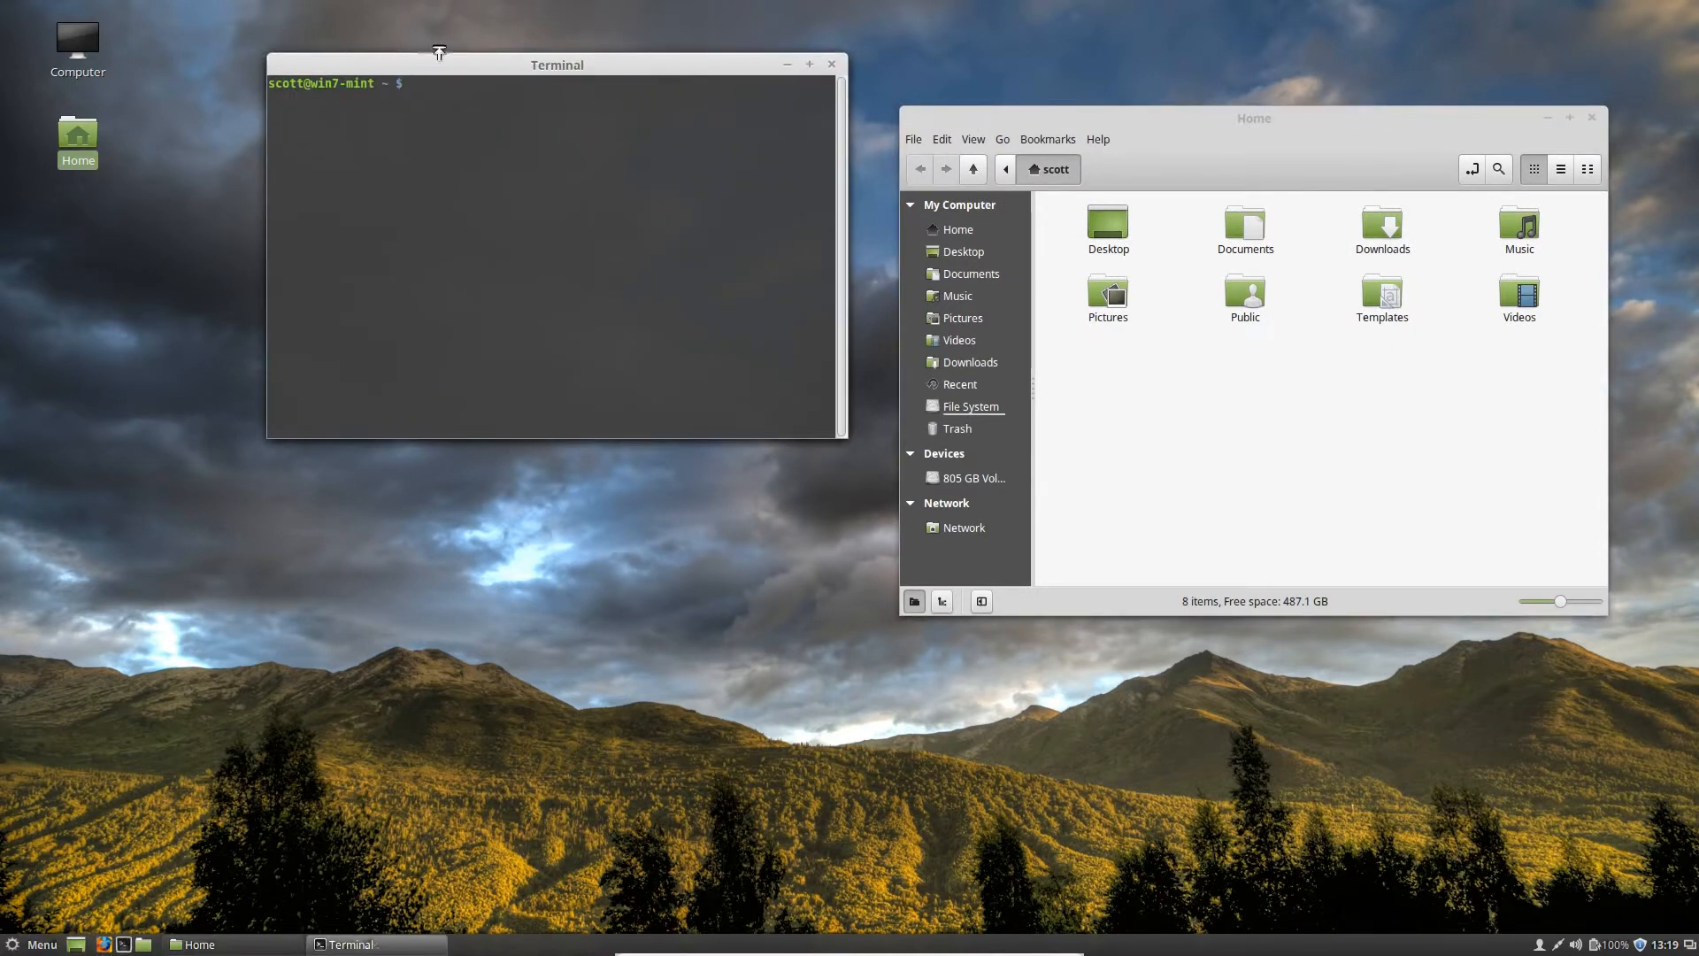
drag(451, 69, 249, 127)
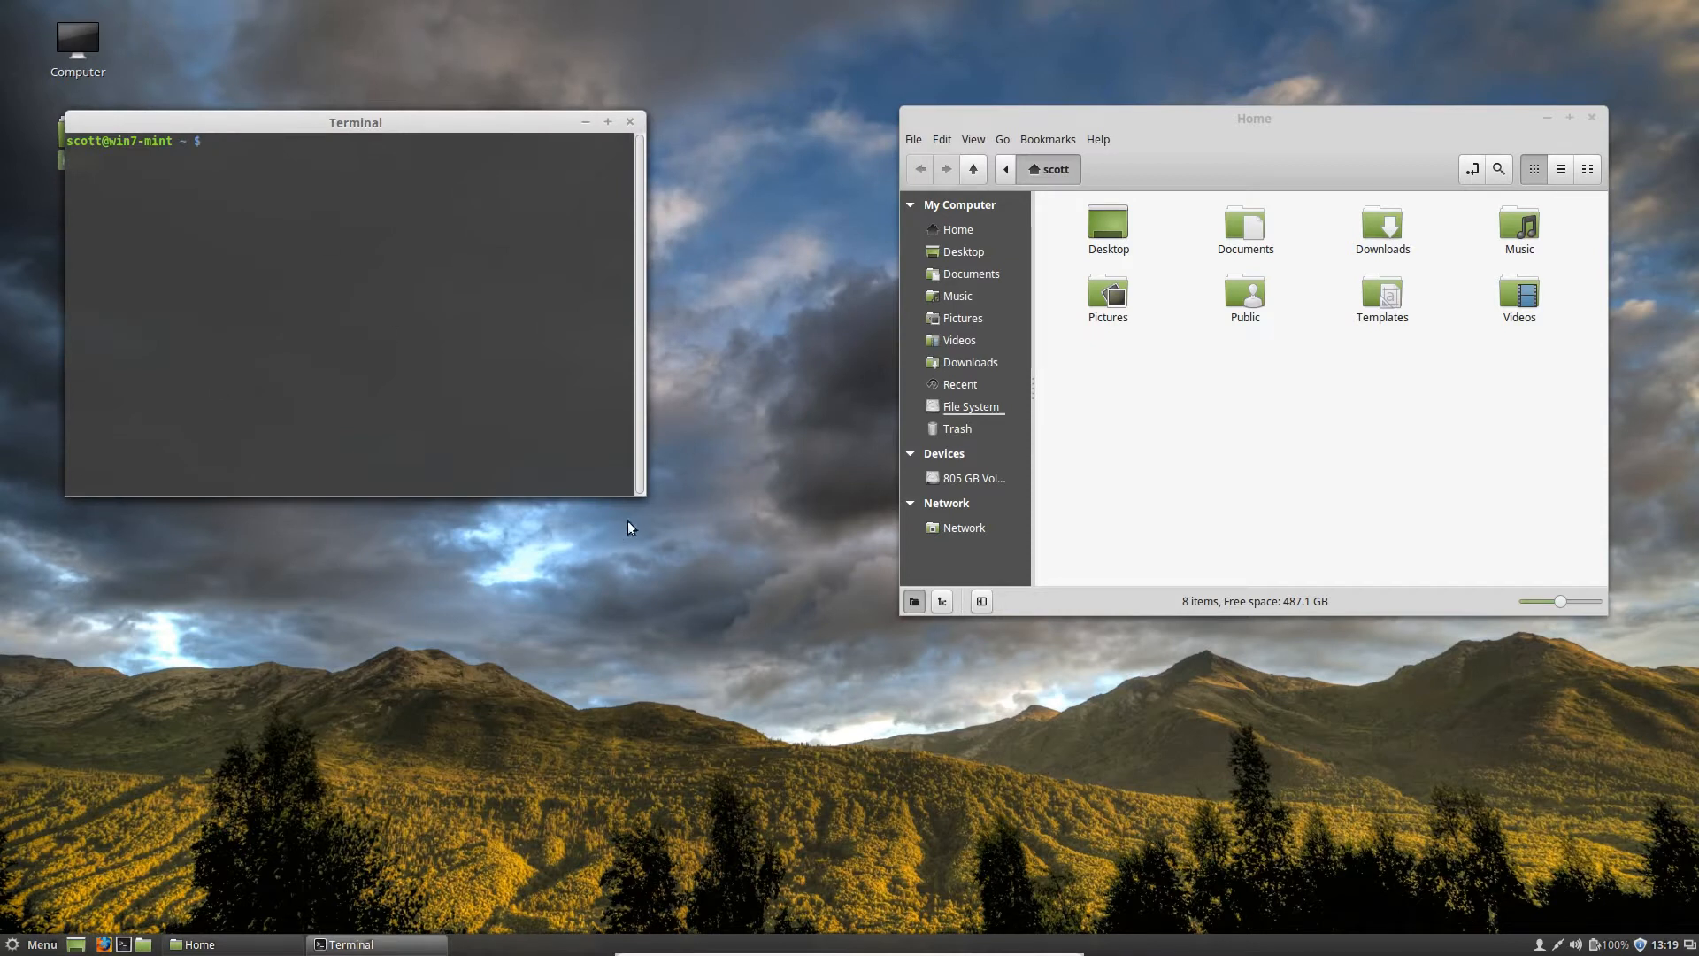
drag(642, 496, 804, 595)
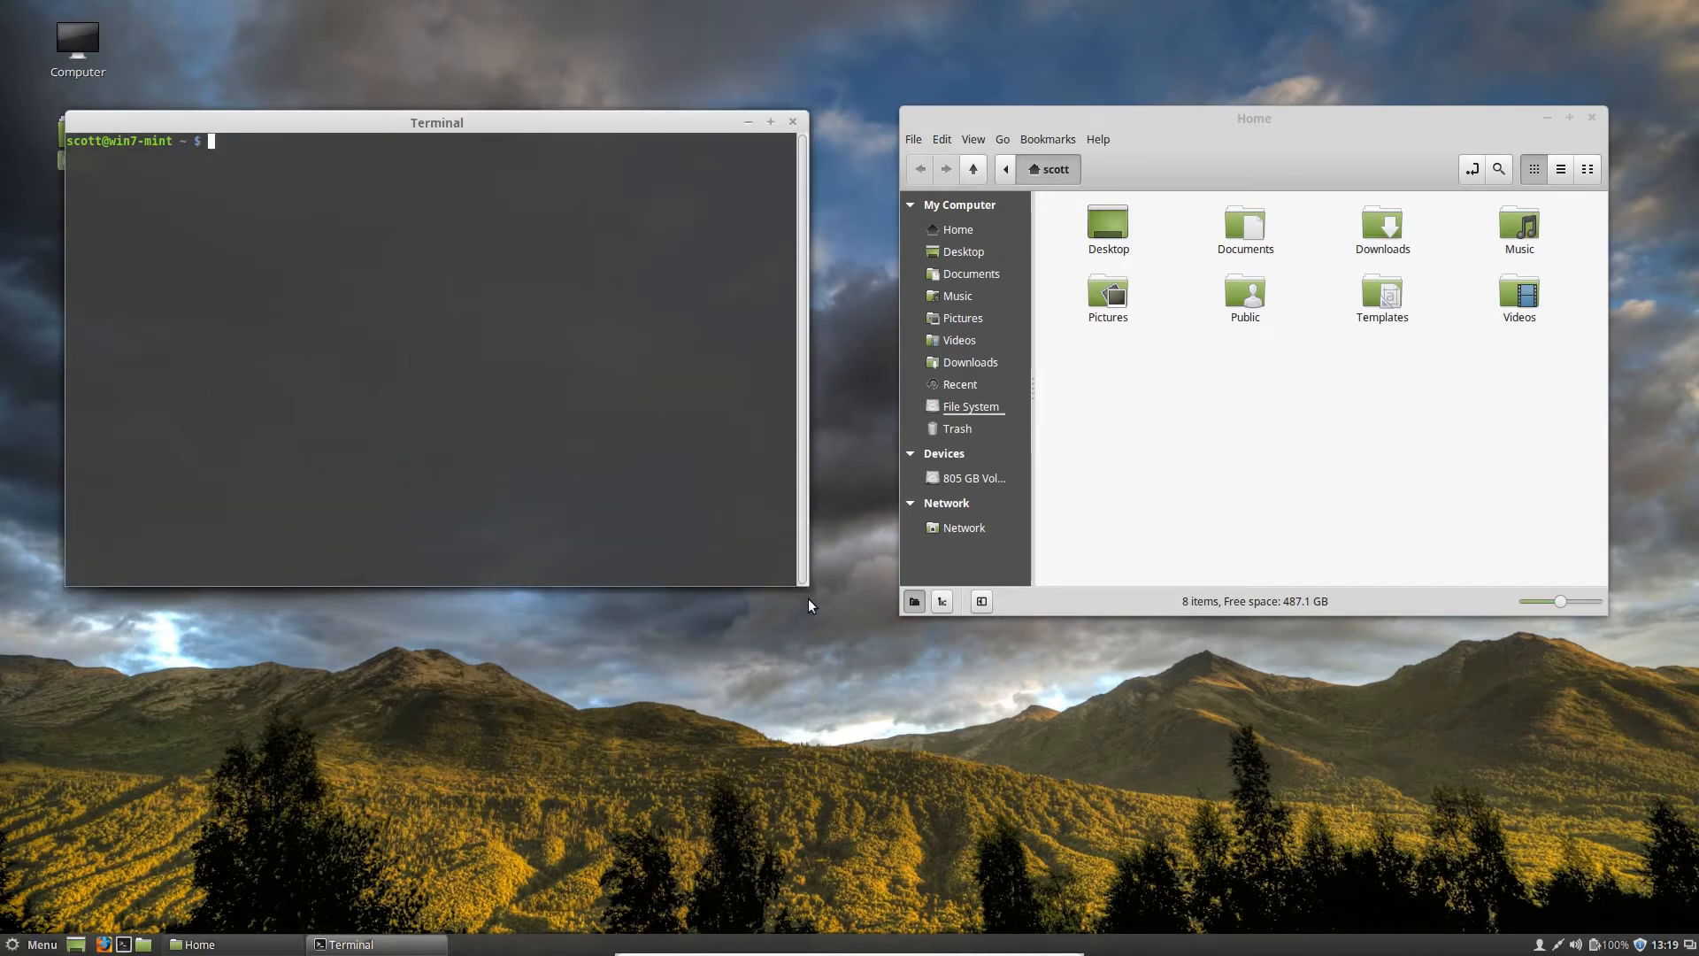
click(1231, 450)
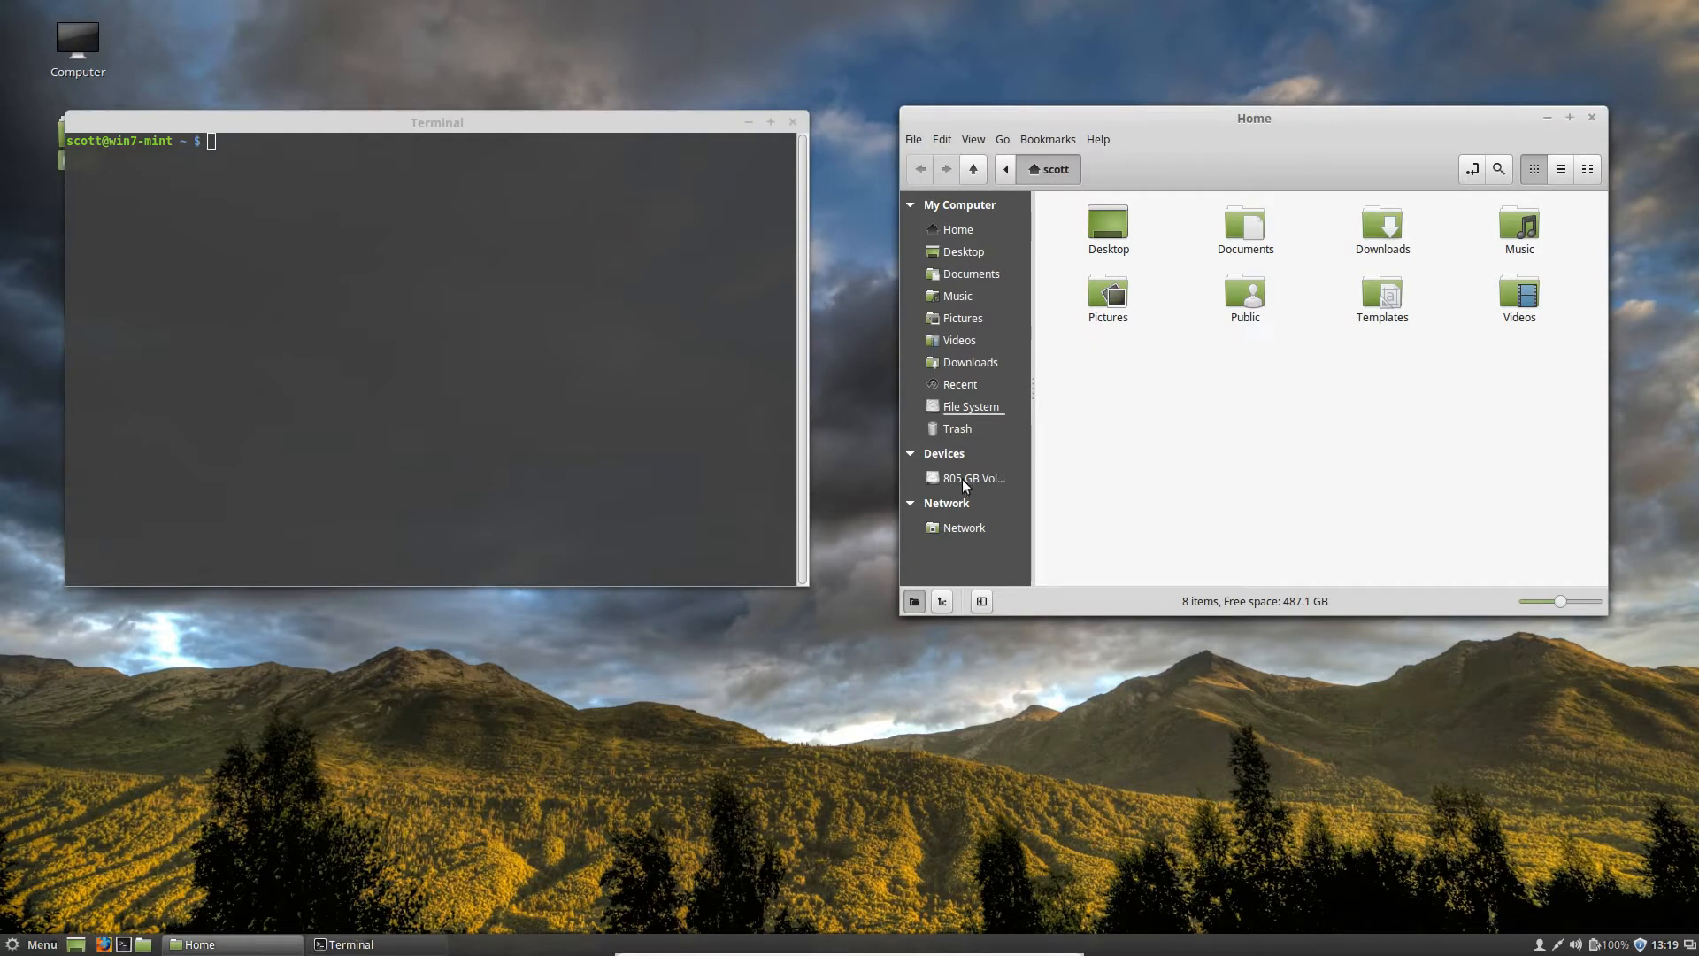
- Mount the 805 GB Windows volume in Nemo and list mounted filesystems with df -h
click(963, 480)
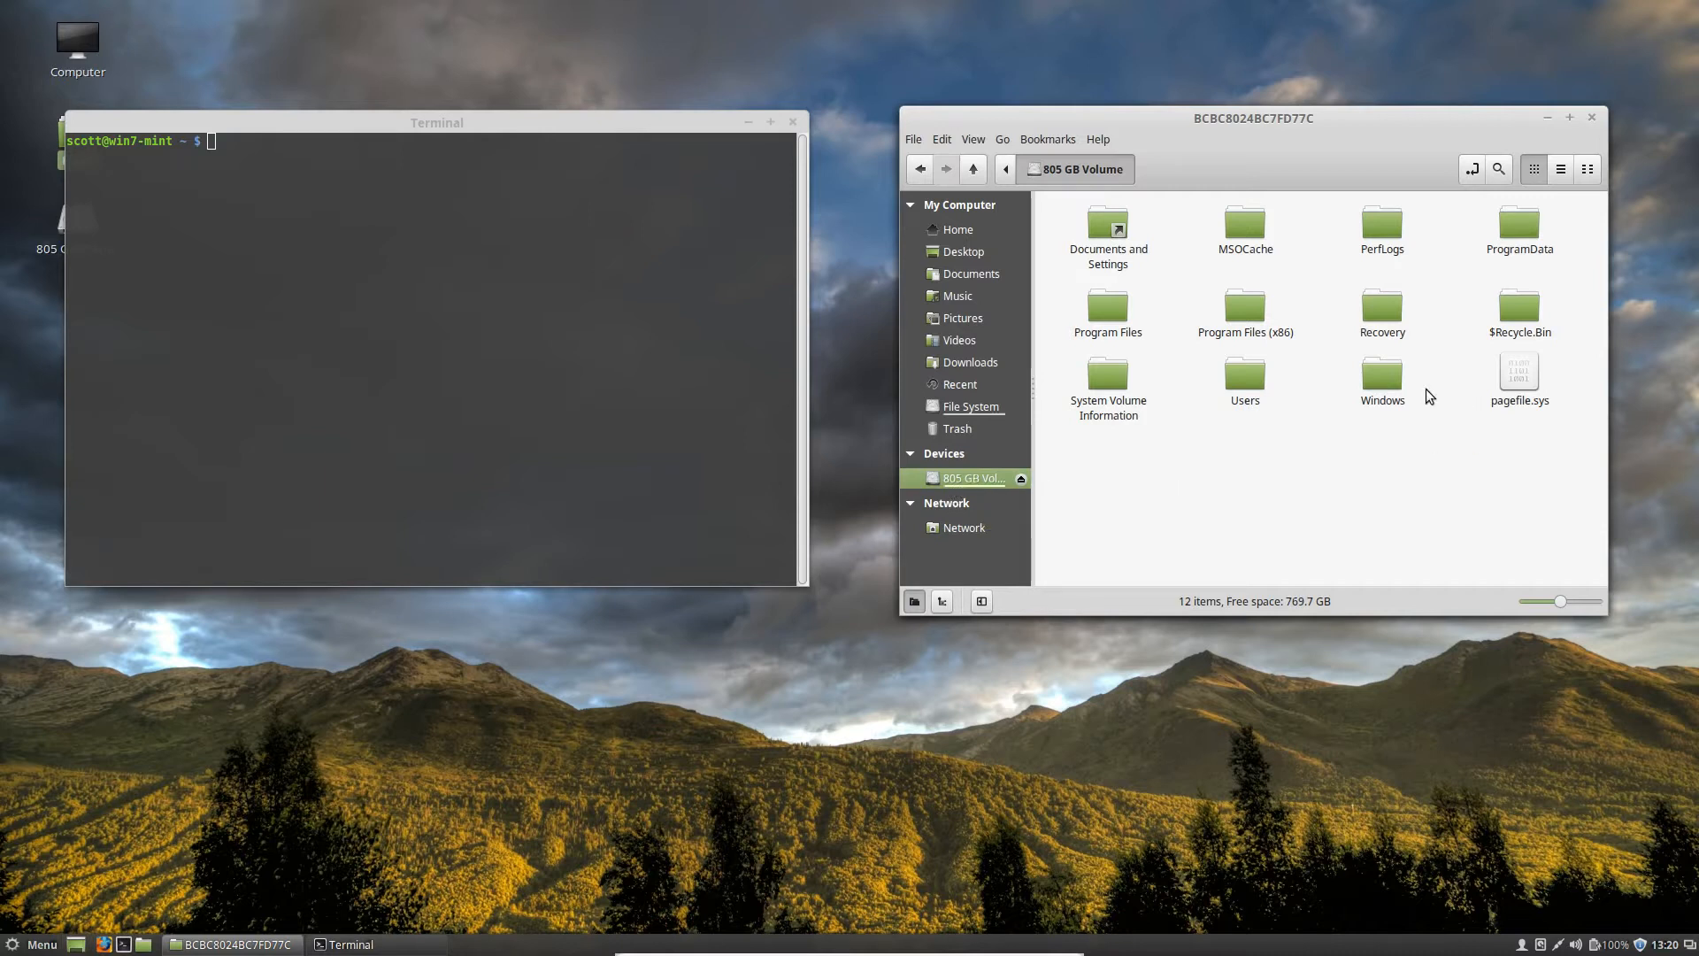
click(488, 323)
text(df -)
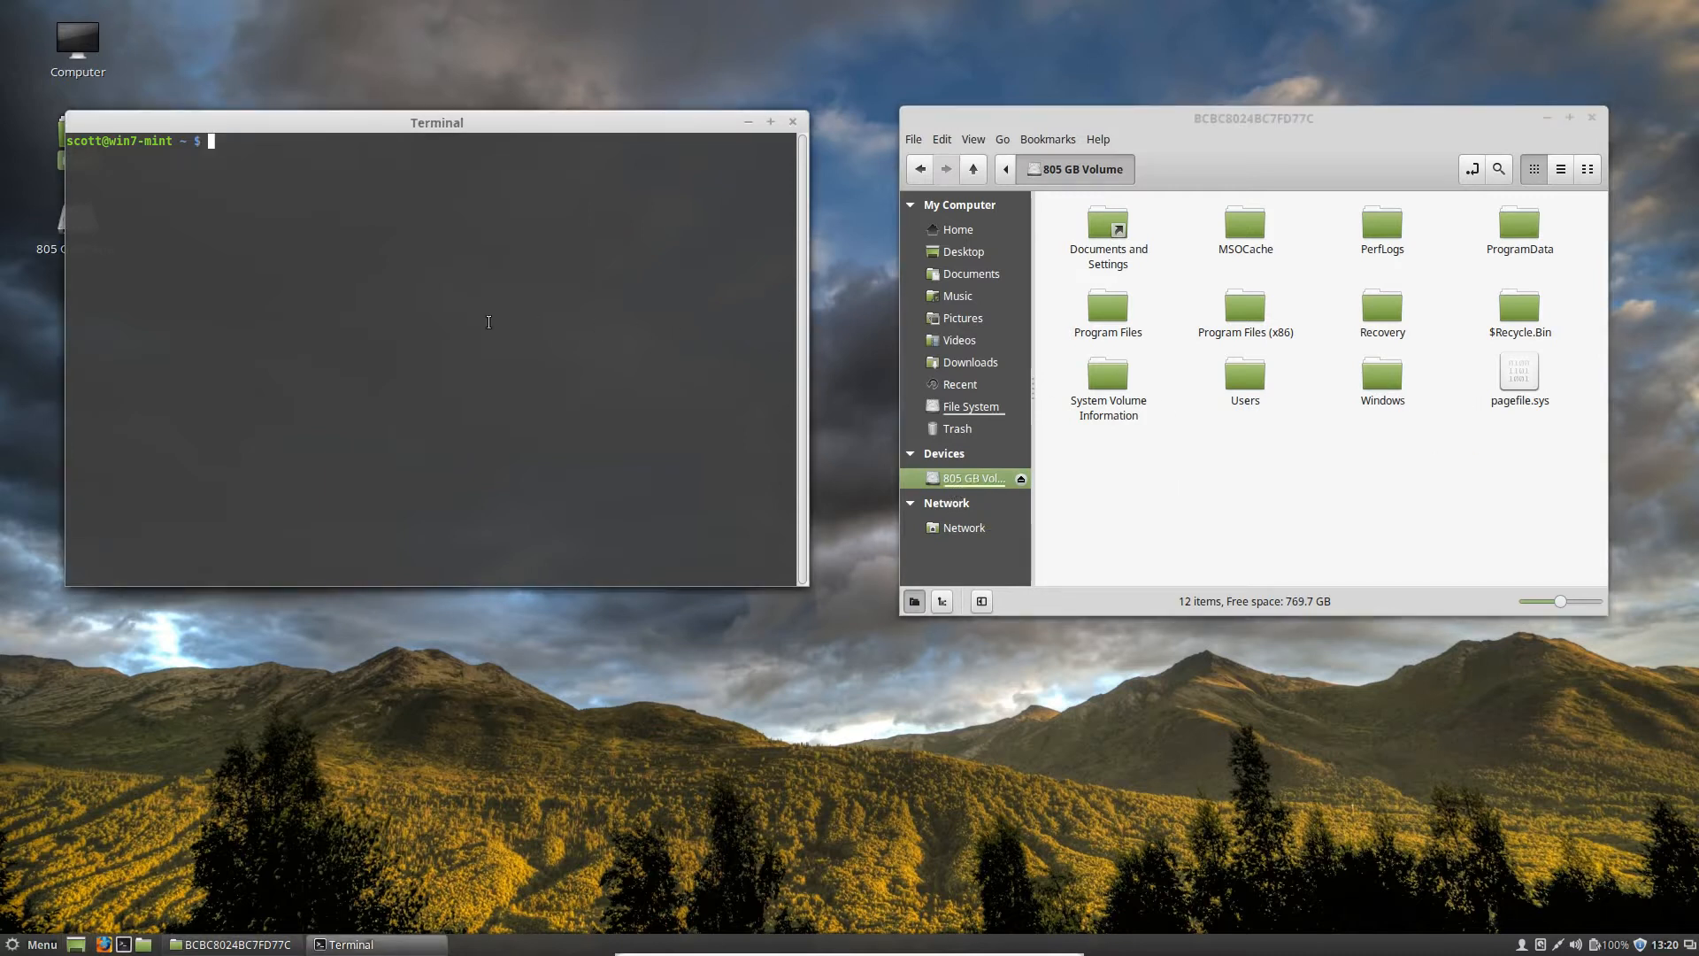
text(h)
key(Return)
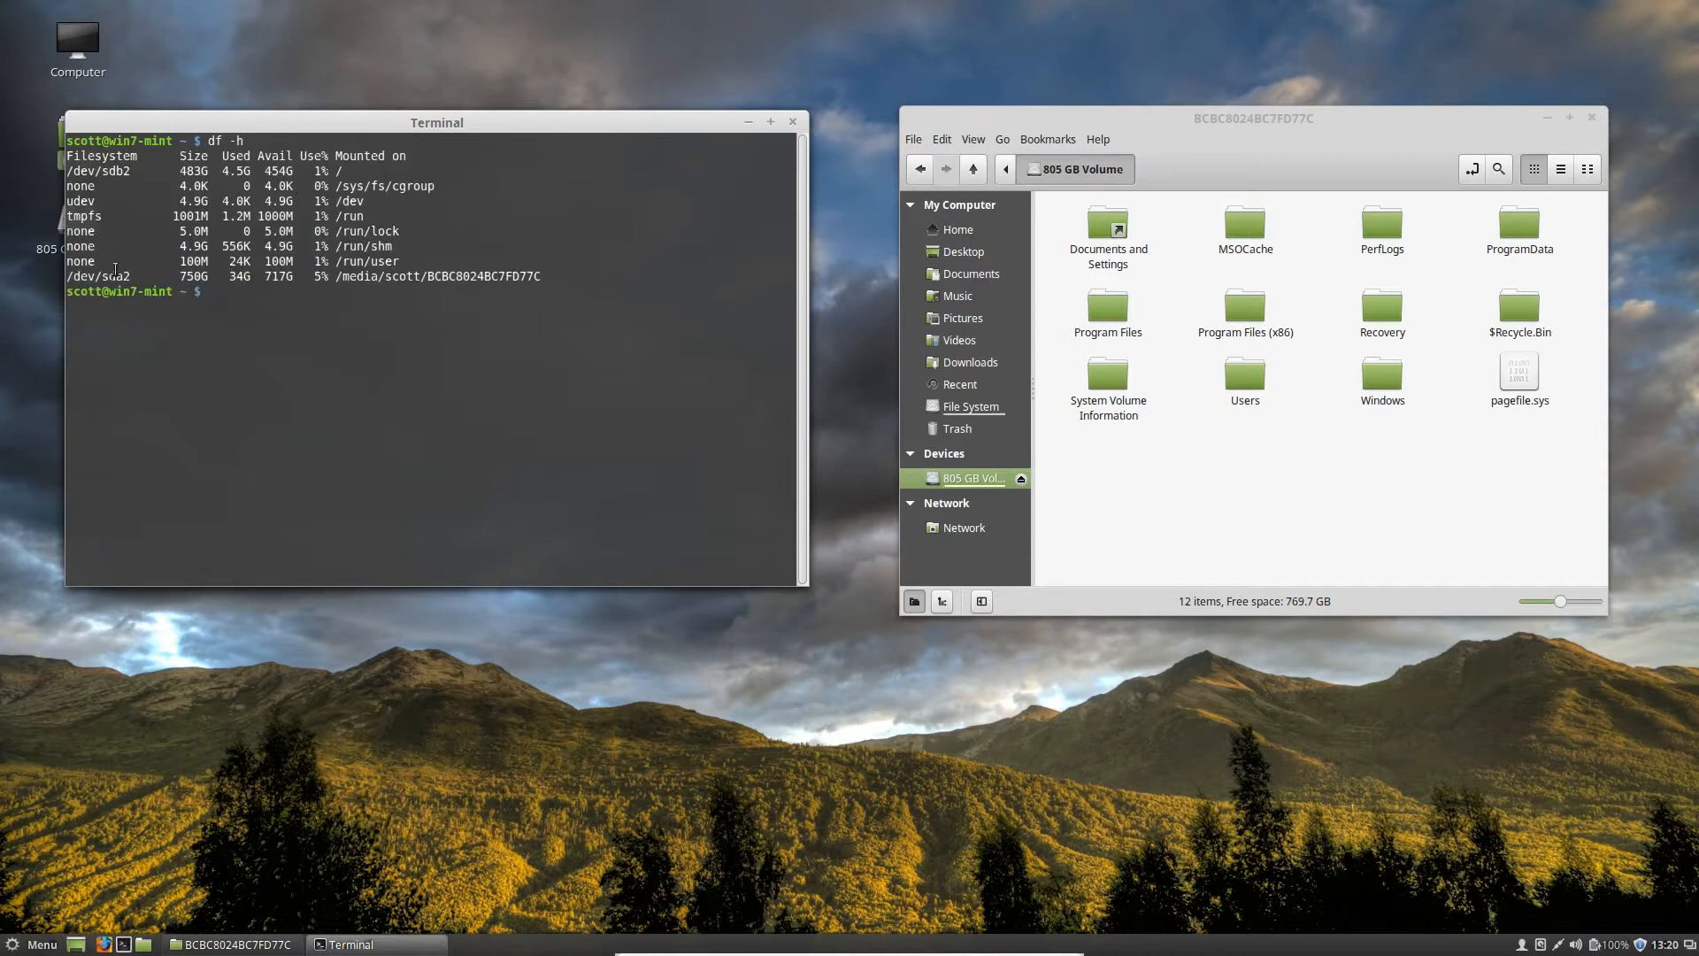
- Inspect the /dev/sda2 and /dev/sdb2 rows, then eject the 805 GB volume in Nemo
drag(72, 276, 148, 277)
drag(78, 170, 353, 171)
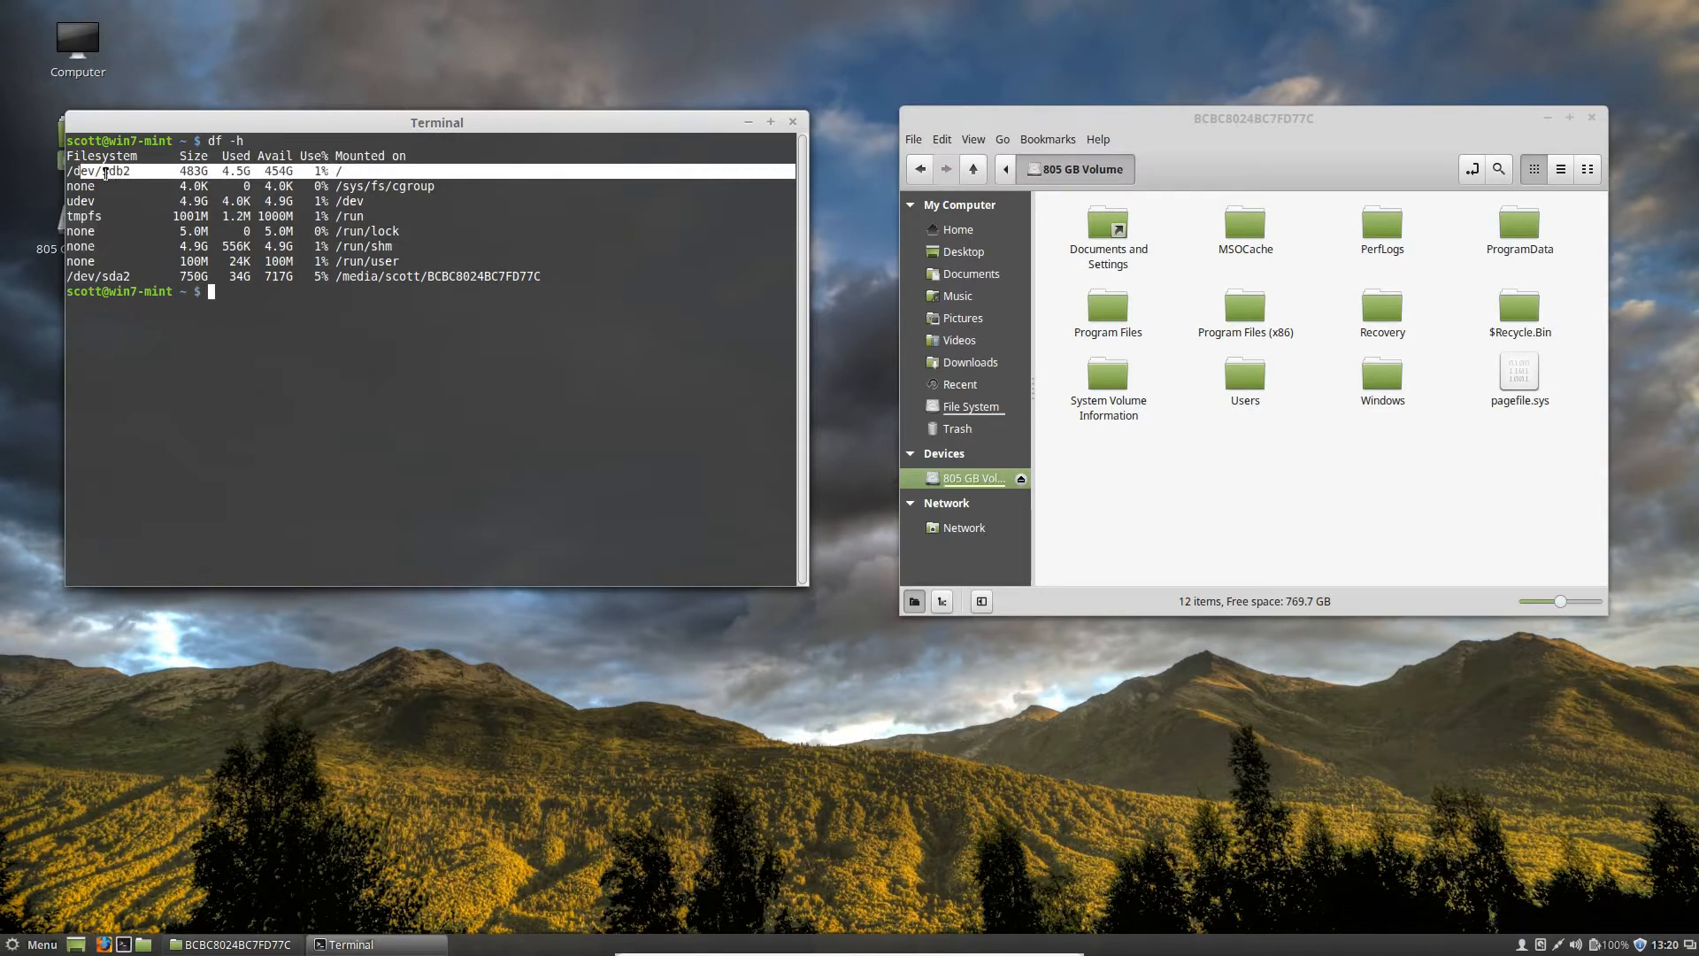
click(135, 170)
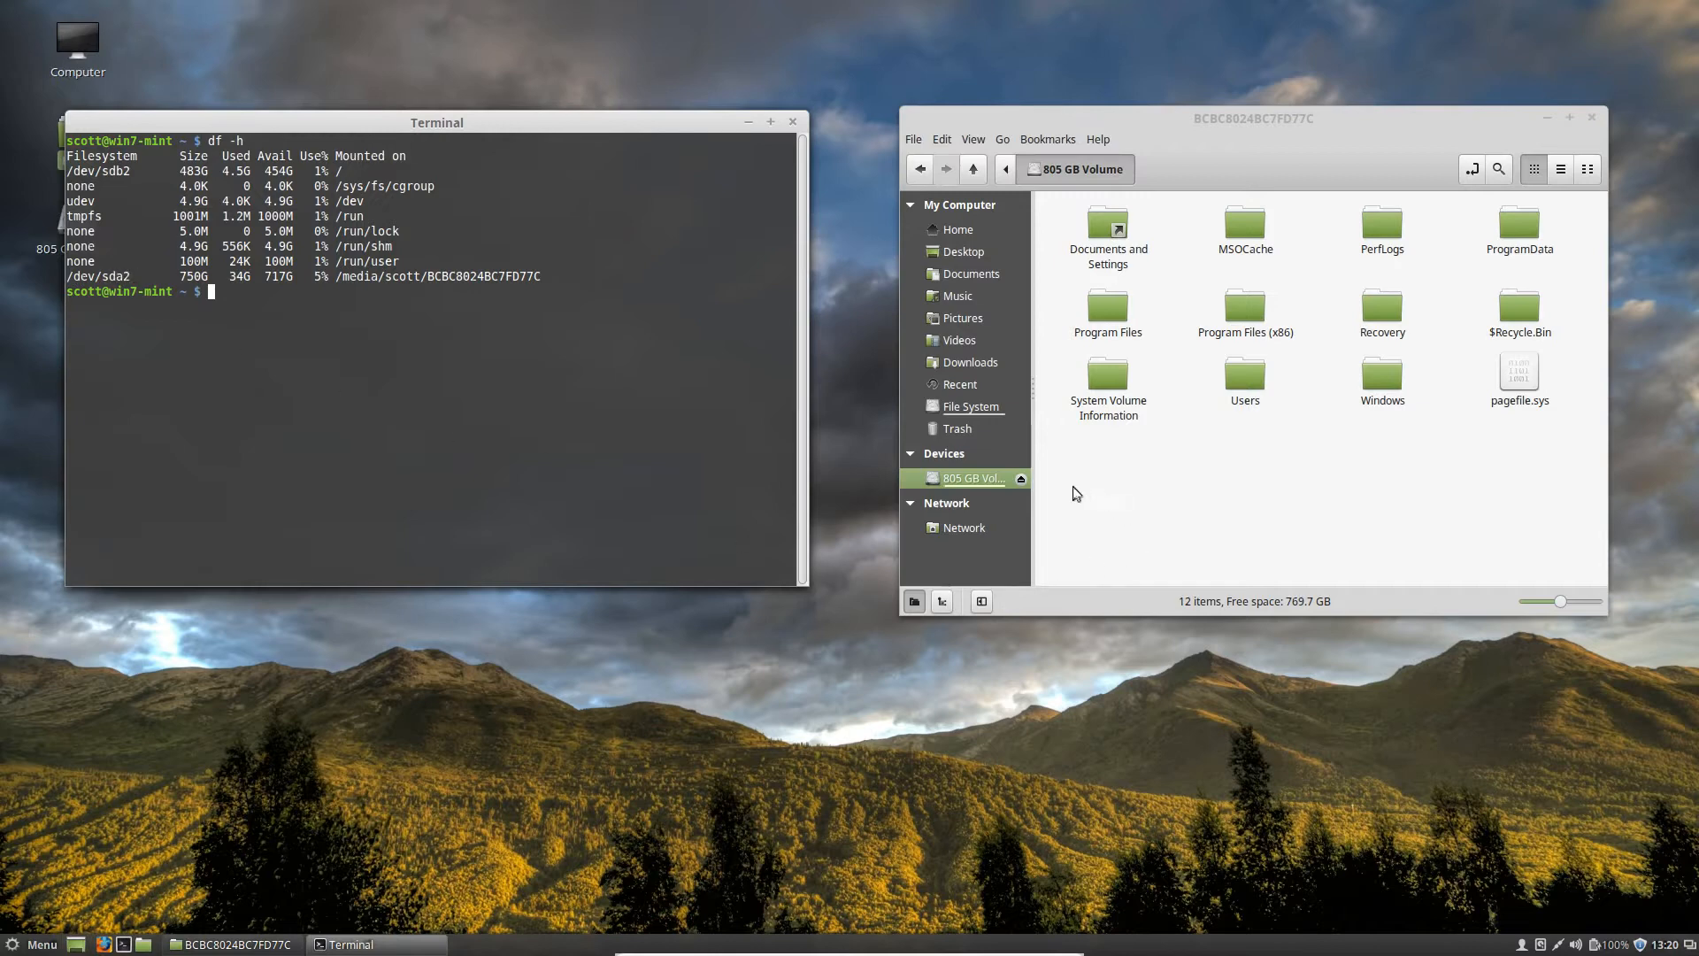
click(1020, 480)
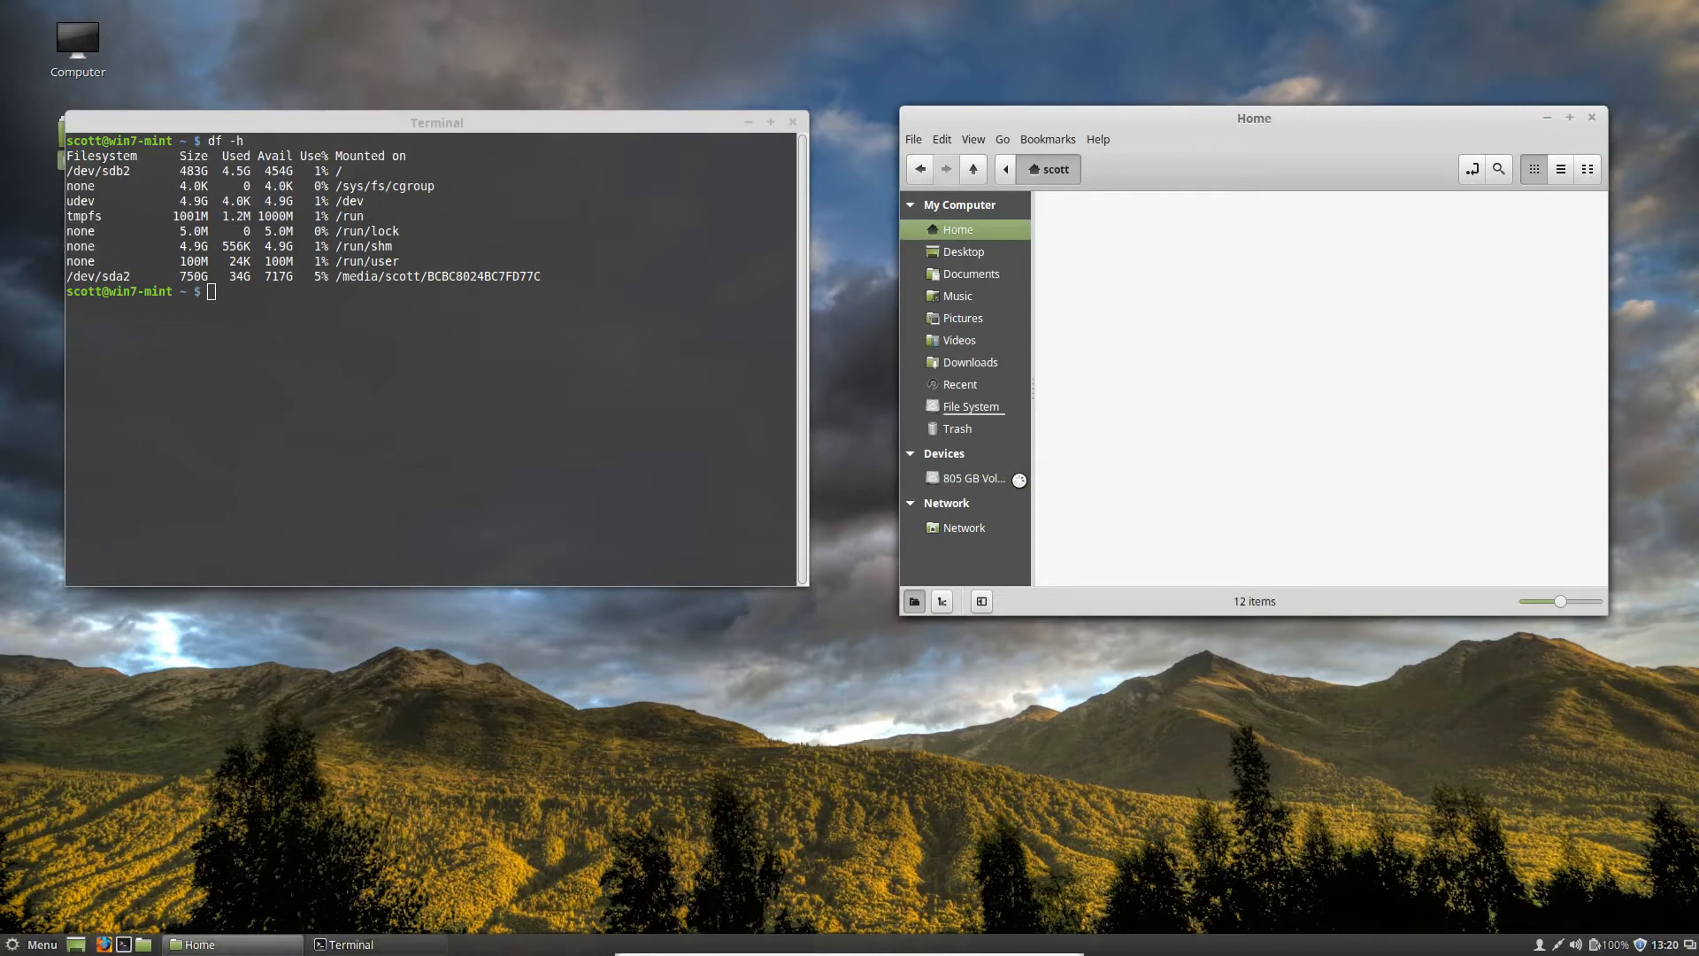
- Close the Home file manager and look up /dev/sda2 with sudo blkid
click(1591, 116)
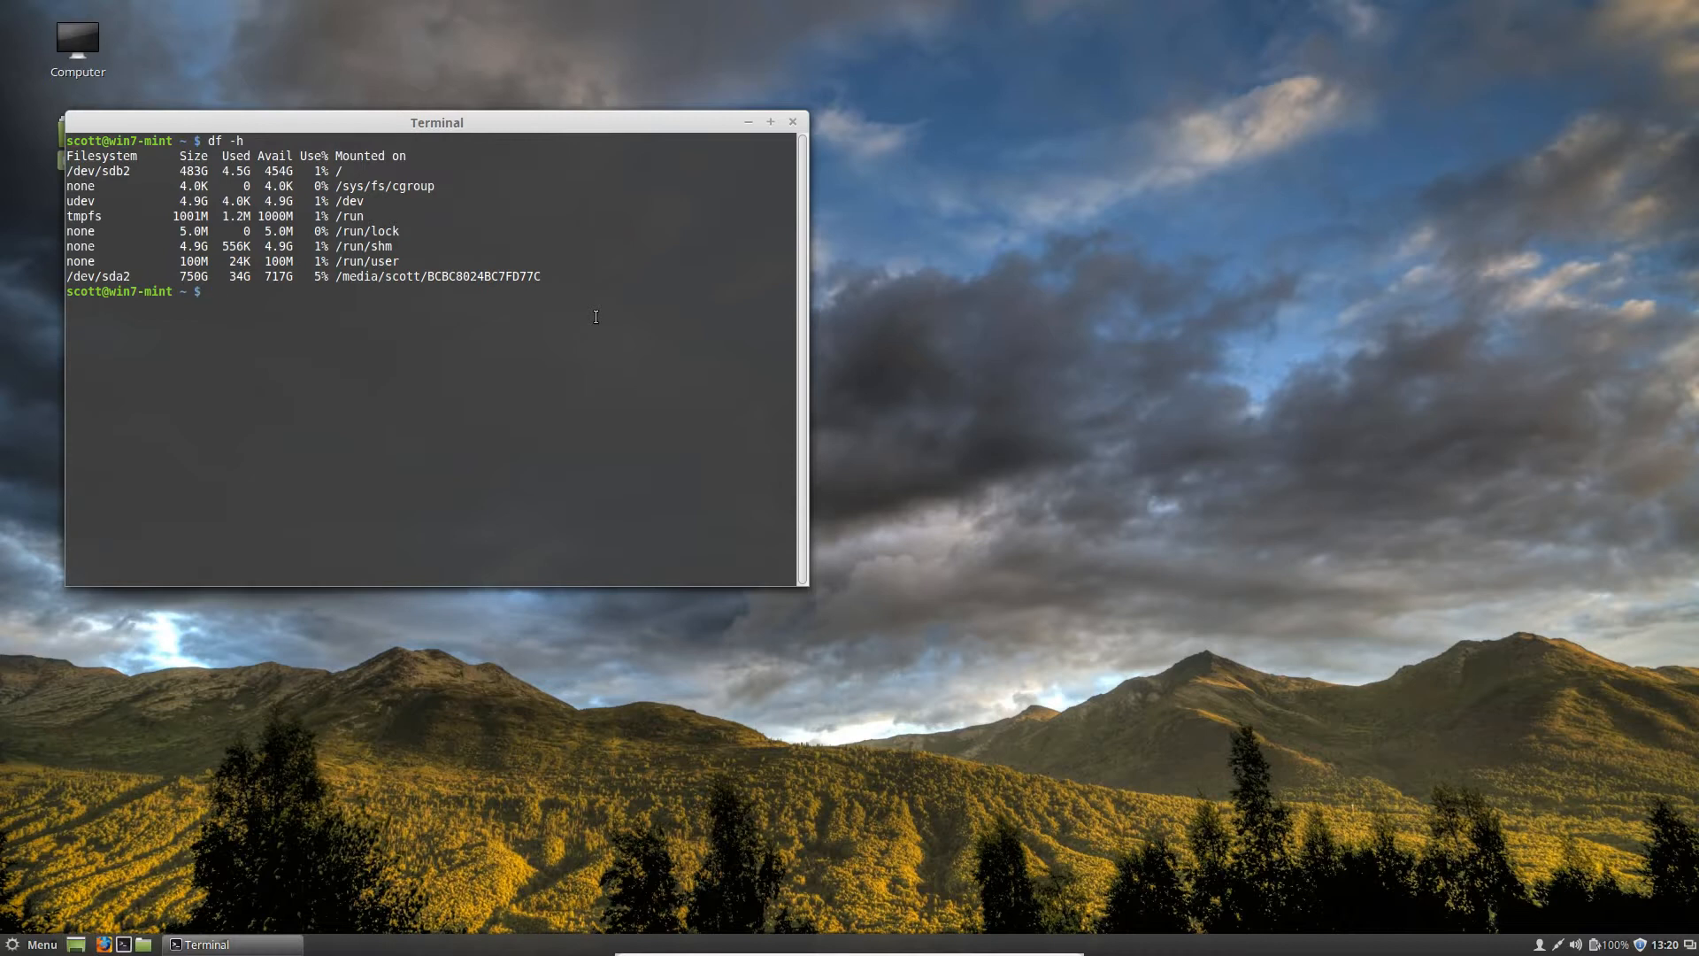
text(sudo blkid /dev/sdb2)
key(BackSpace)
key(BackSpace)
text(a2)
key(Return)
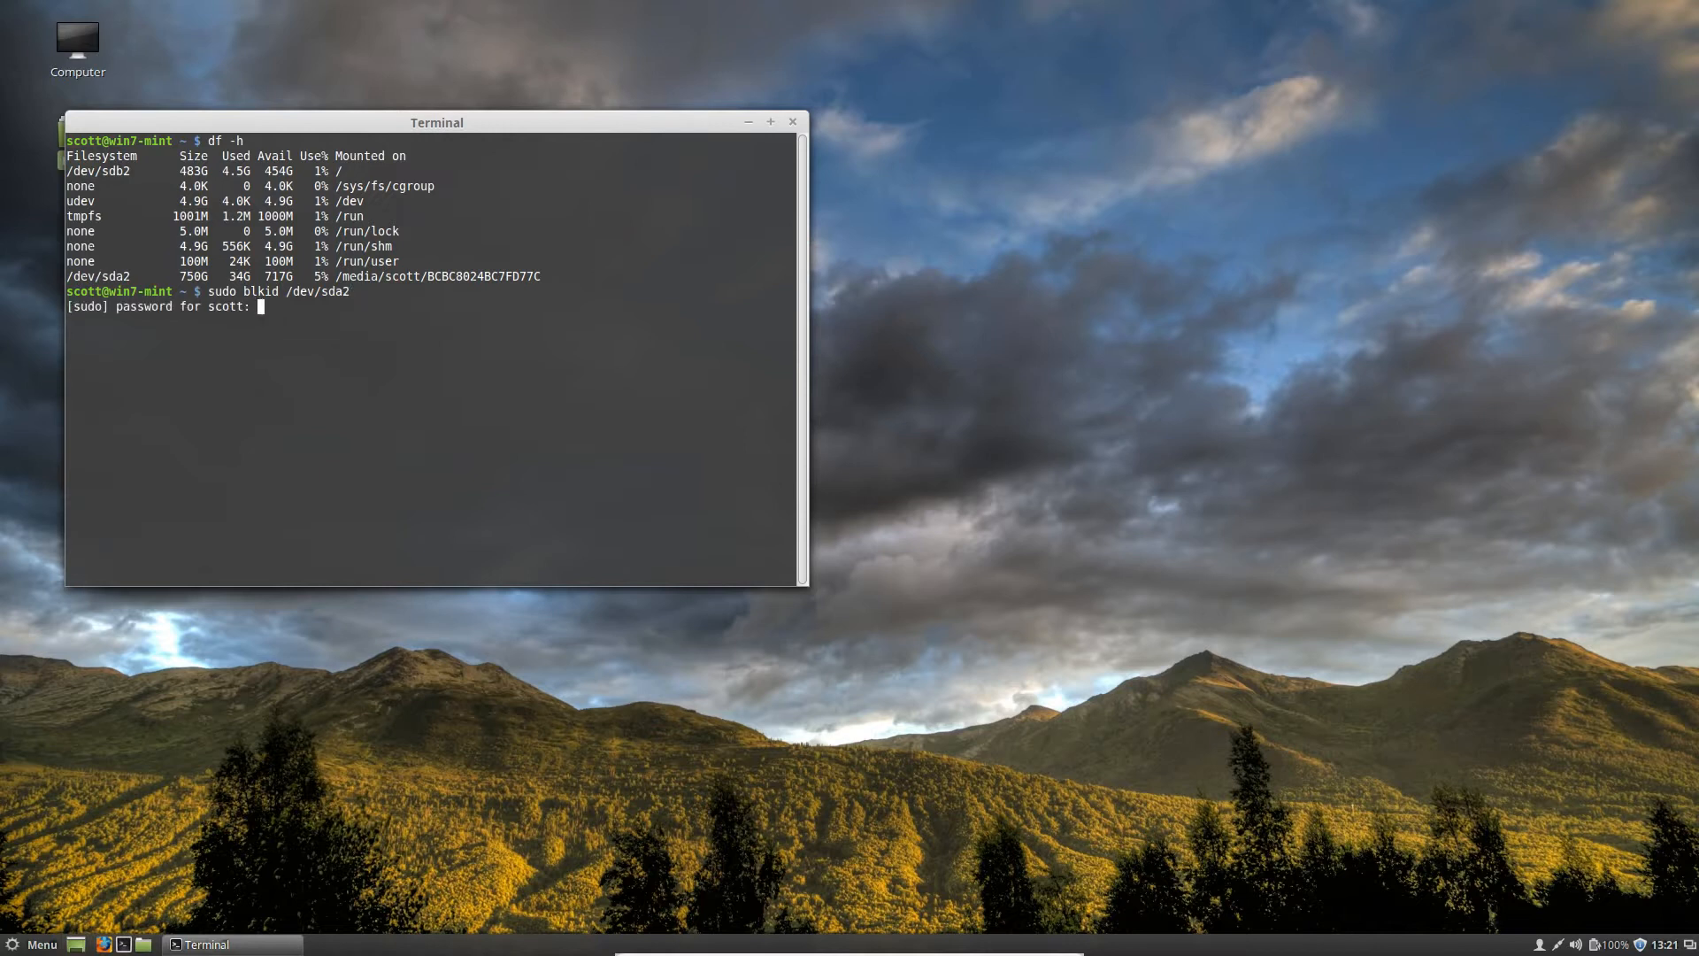
key(Return)
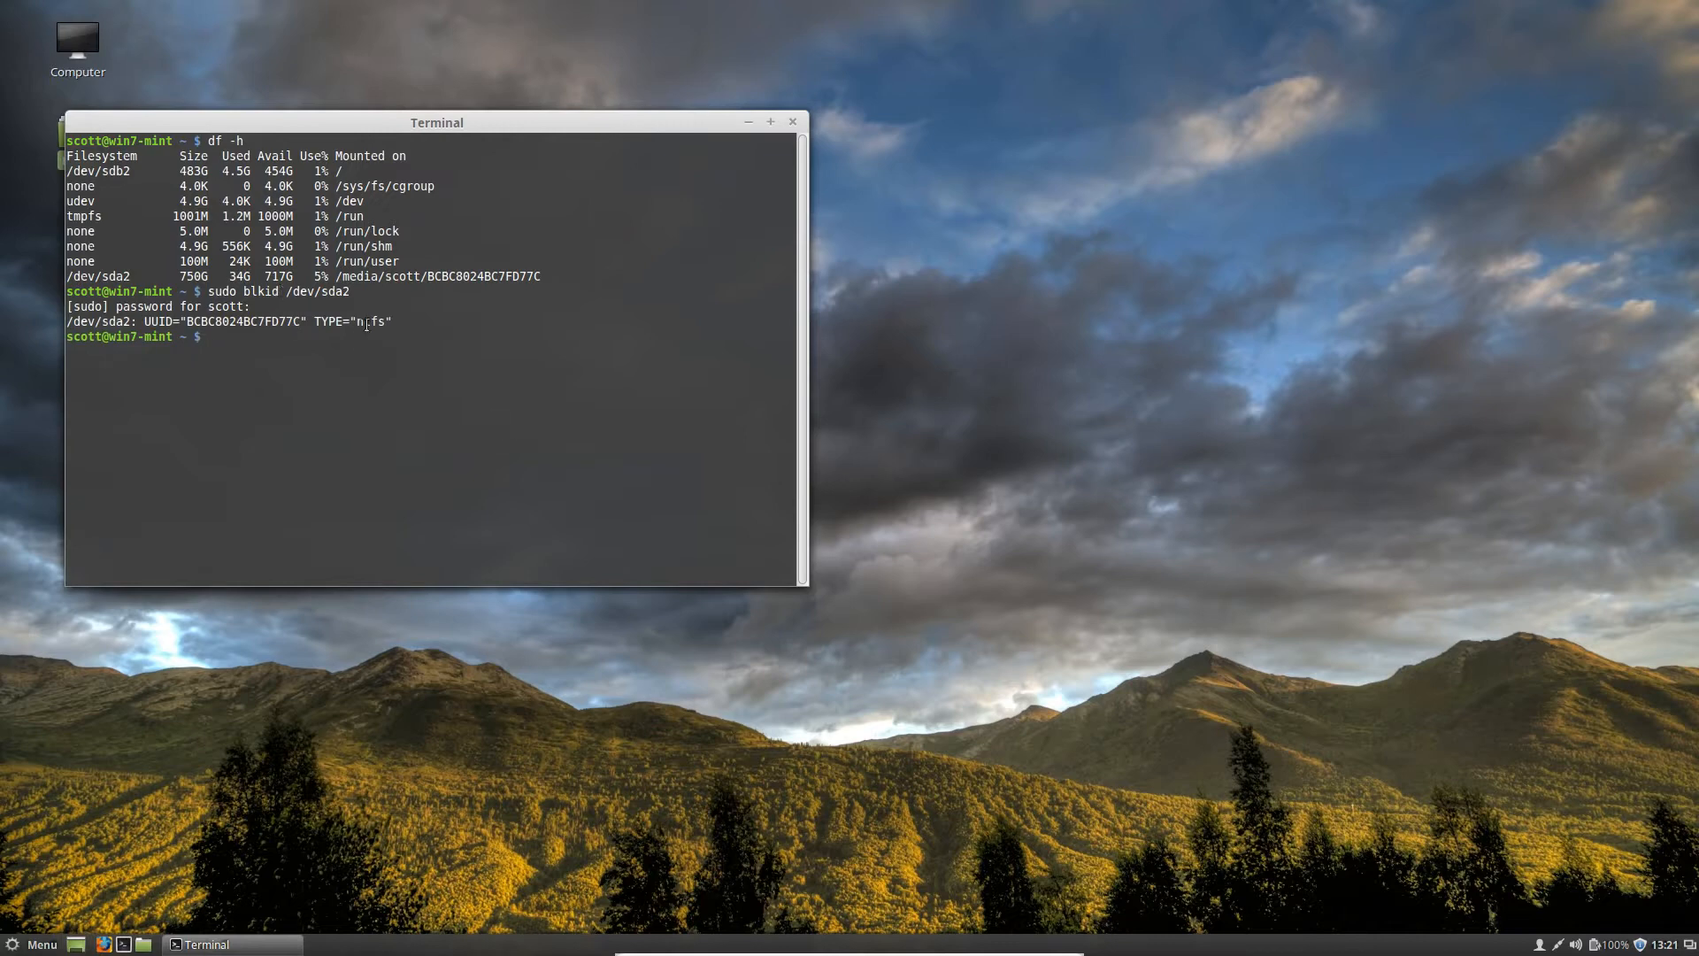
- Copy the blkid output line with the UUID and ntfs type, and enter sudo nano /etc/fstab
drag(392, 322, 67, 321)
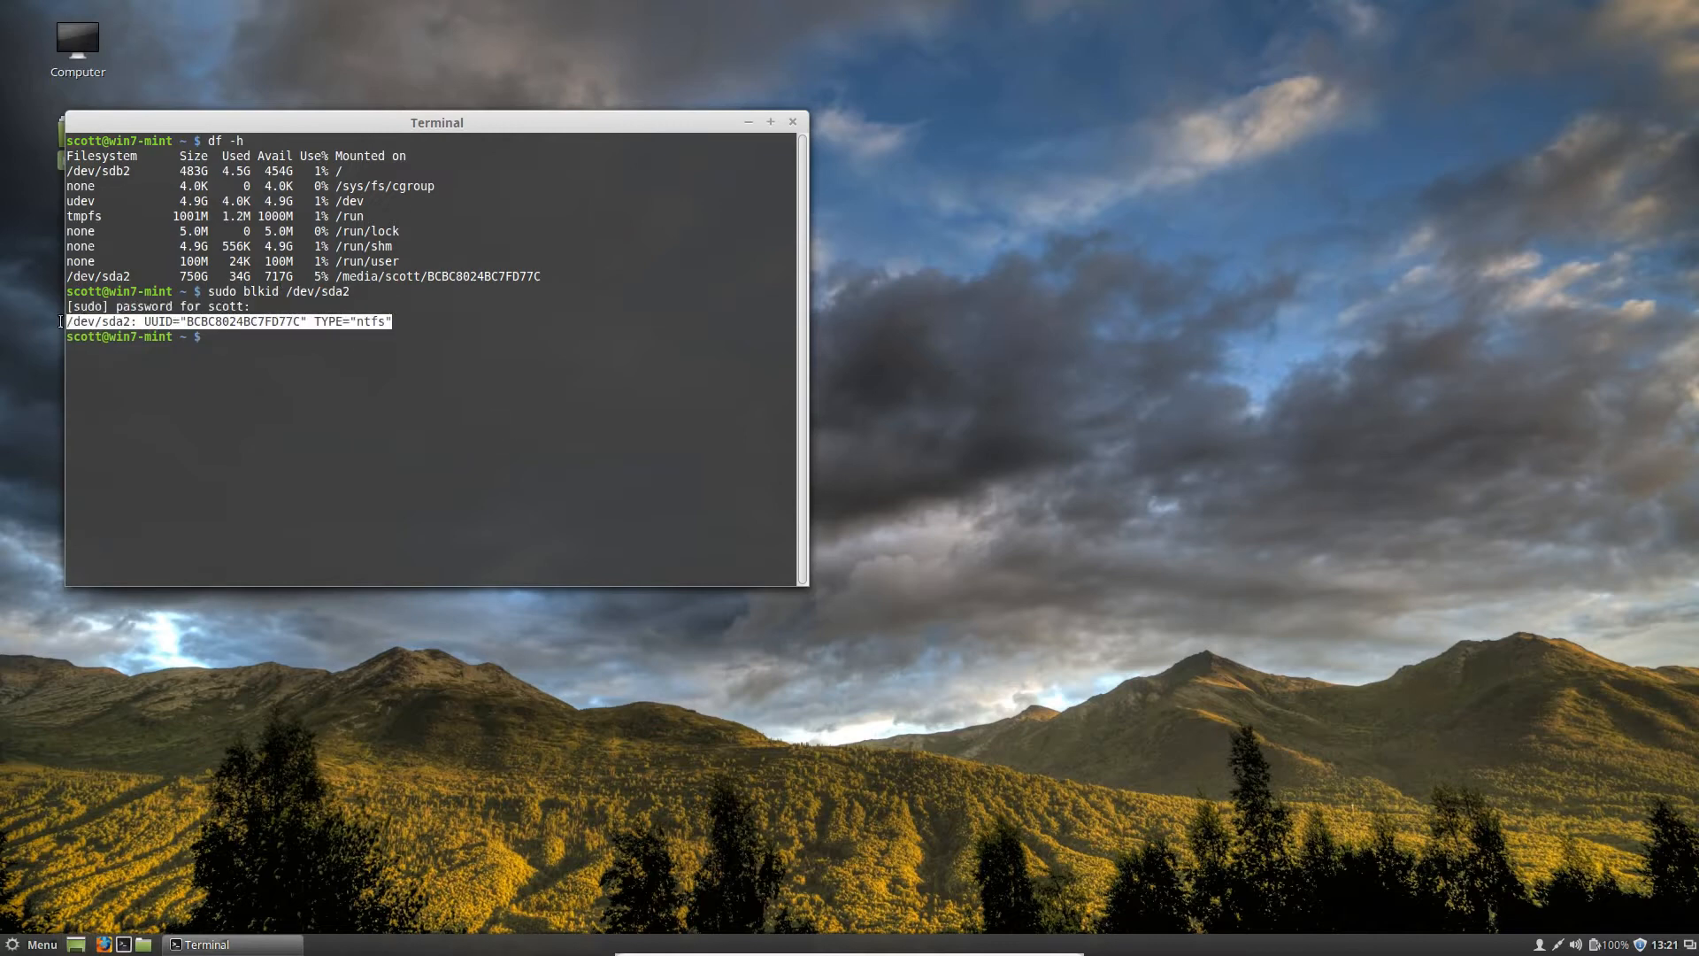
right_click(228, 320)
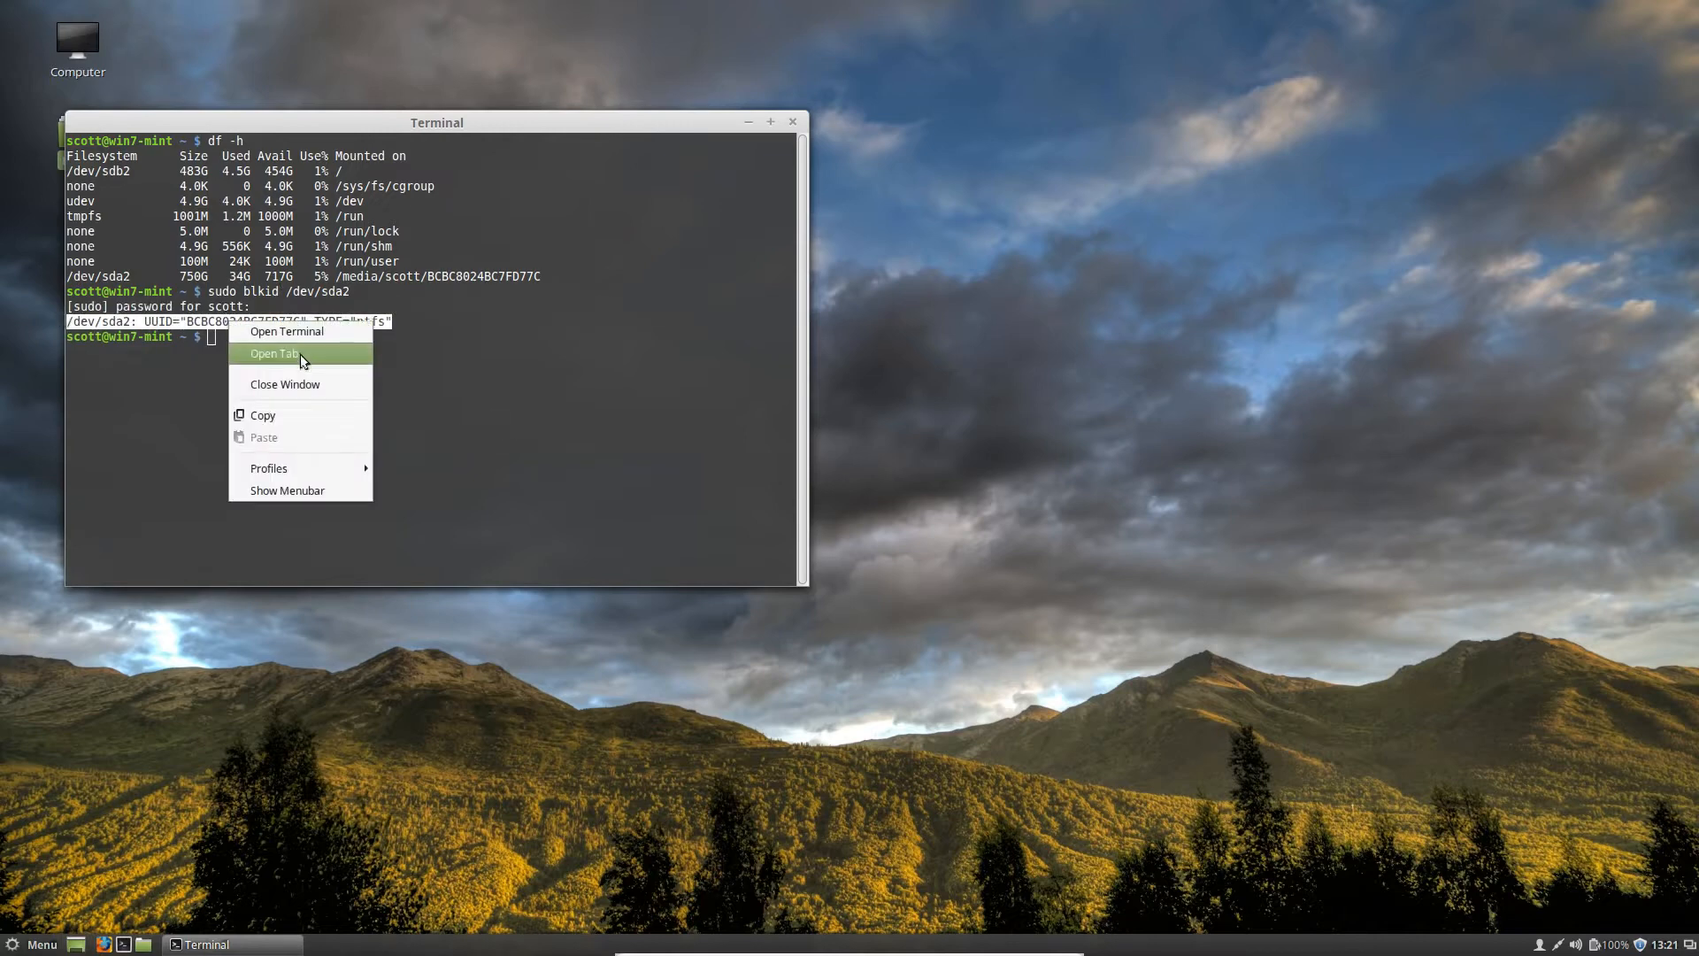
click(292, 413)
click(430, 390)
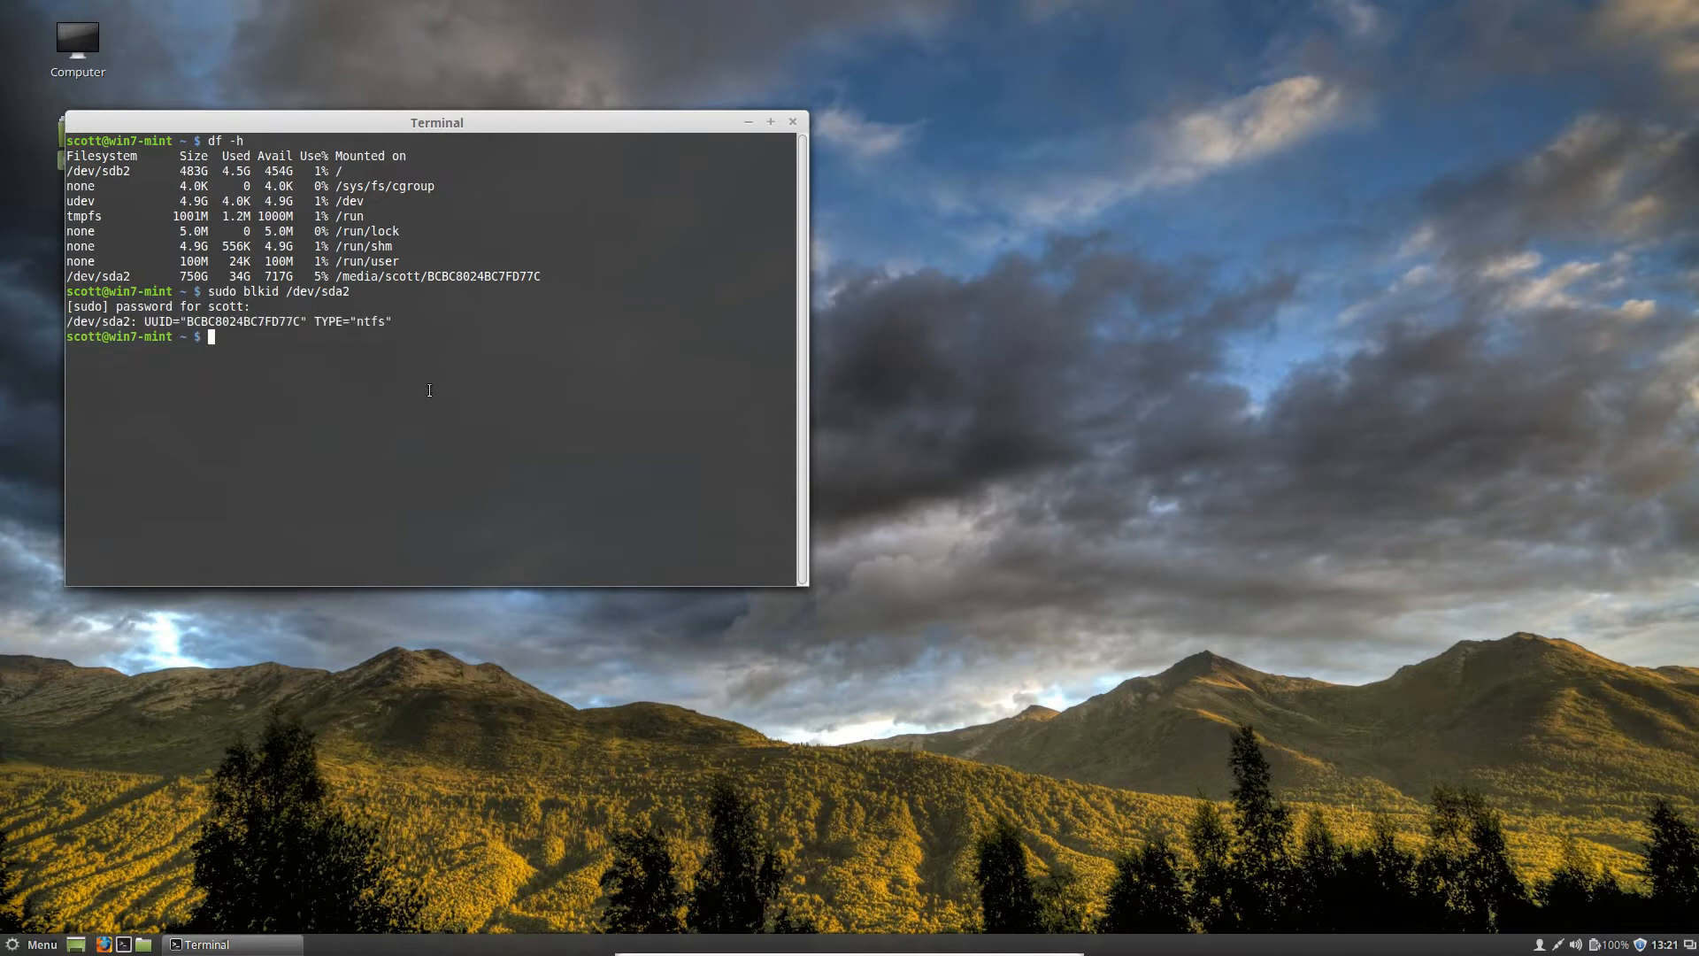
text(sudo nano /etc/fstab)
- Open /etc/fstab in nano and paste the blkid line under a new '## Other Stuff ##' heading
key(Return)
key(Down)
key(Down)
key(Down)
key(Down)
key(Down)
key(Down)
key(Down)
key(Down)
key(Down)
key(Down)
key(Down)
key(Return)
key(Return)
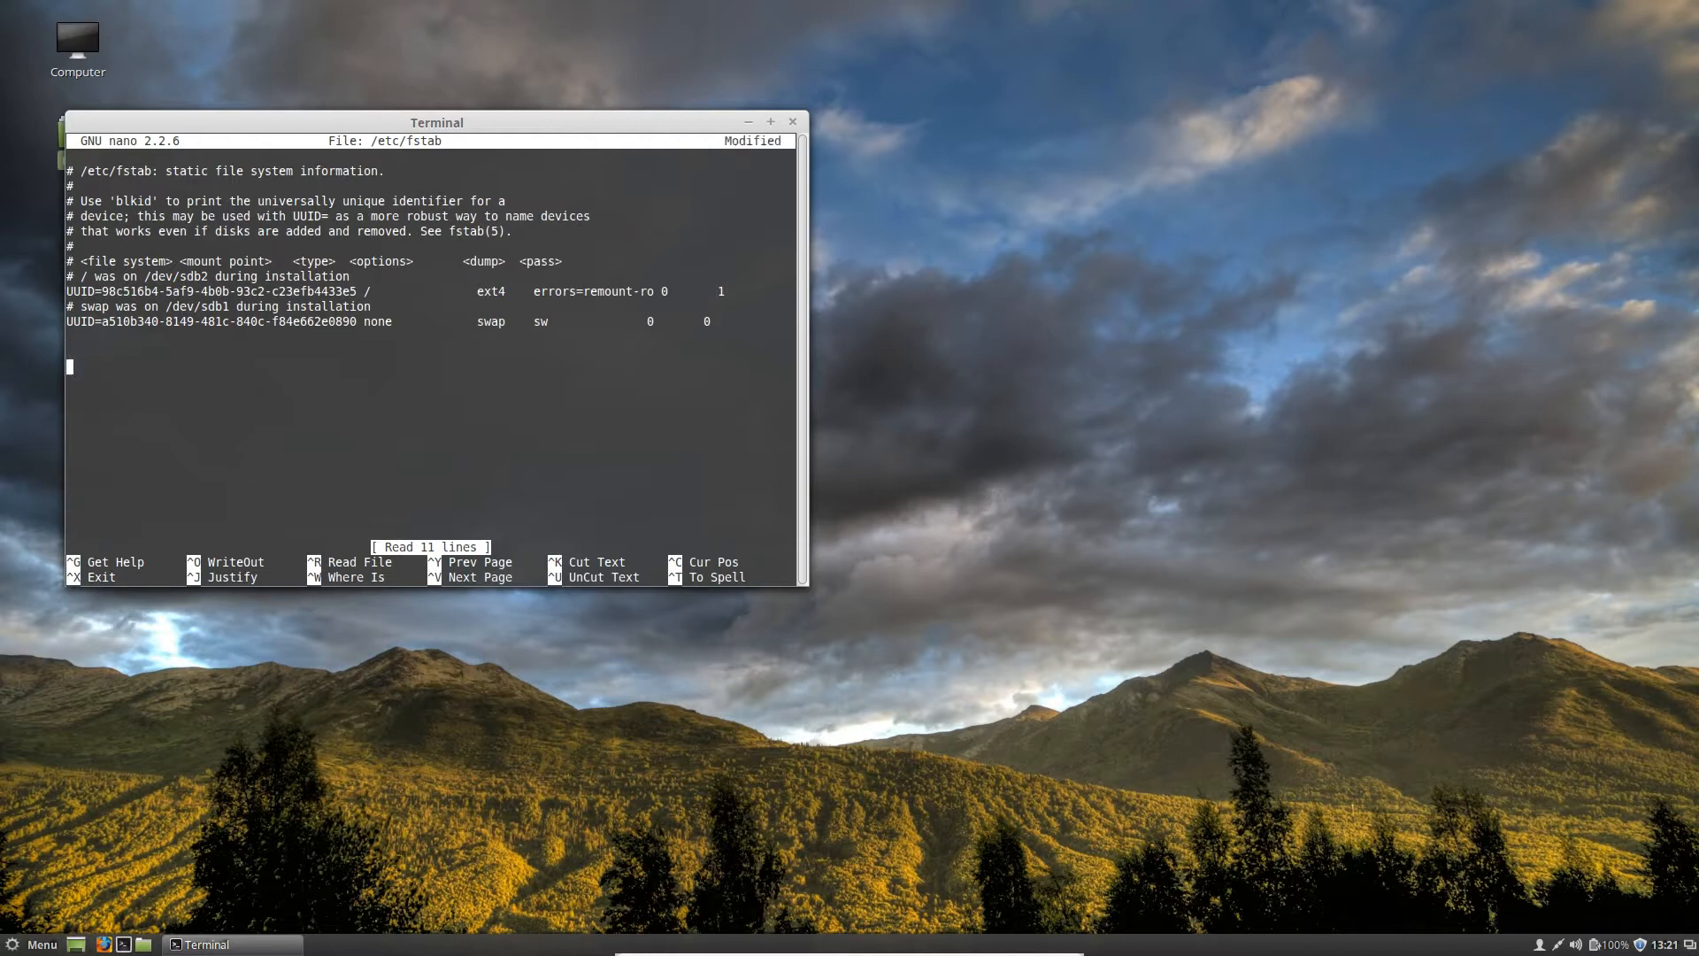
text(## O)
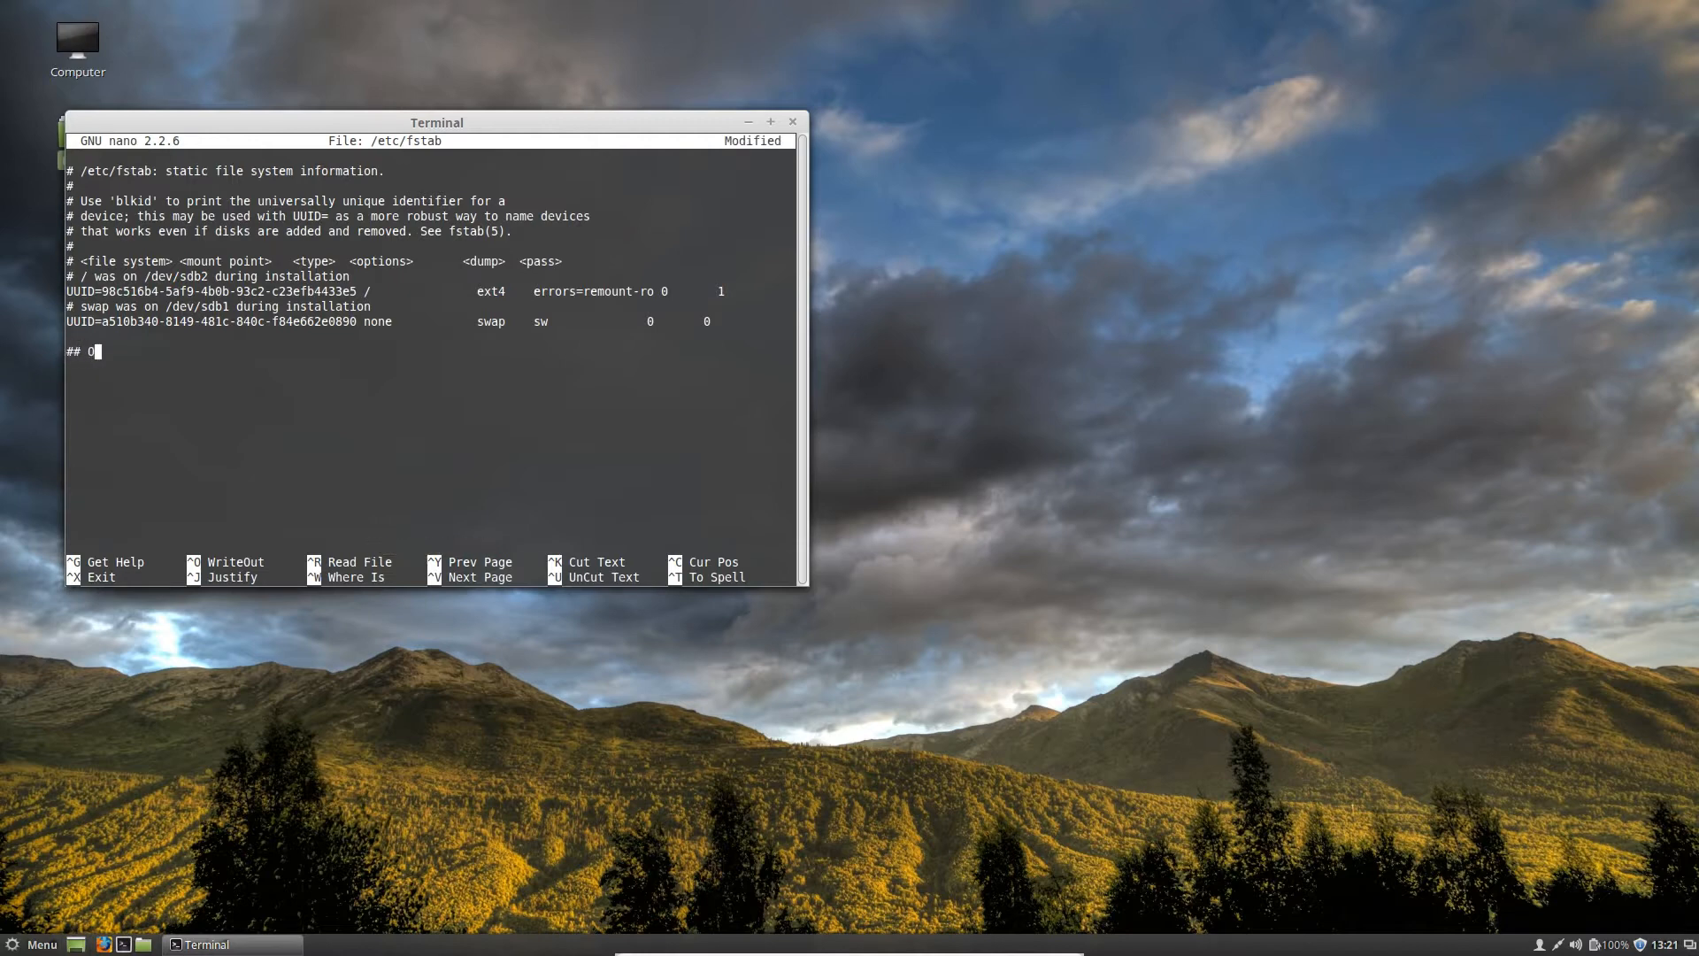
text(ther Stuff ##)
key(Return)
key(ctrl+shift+v)
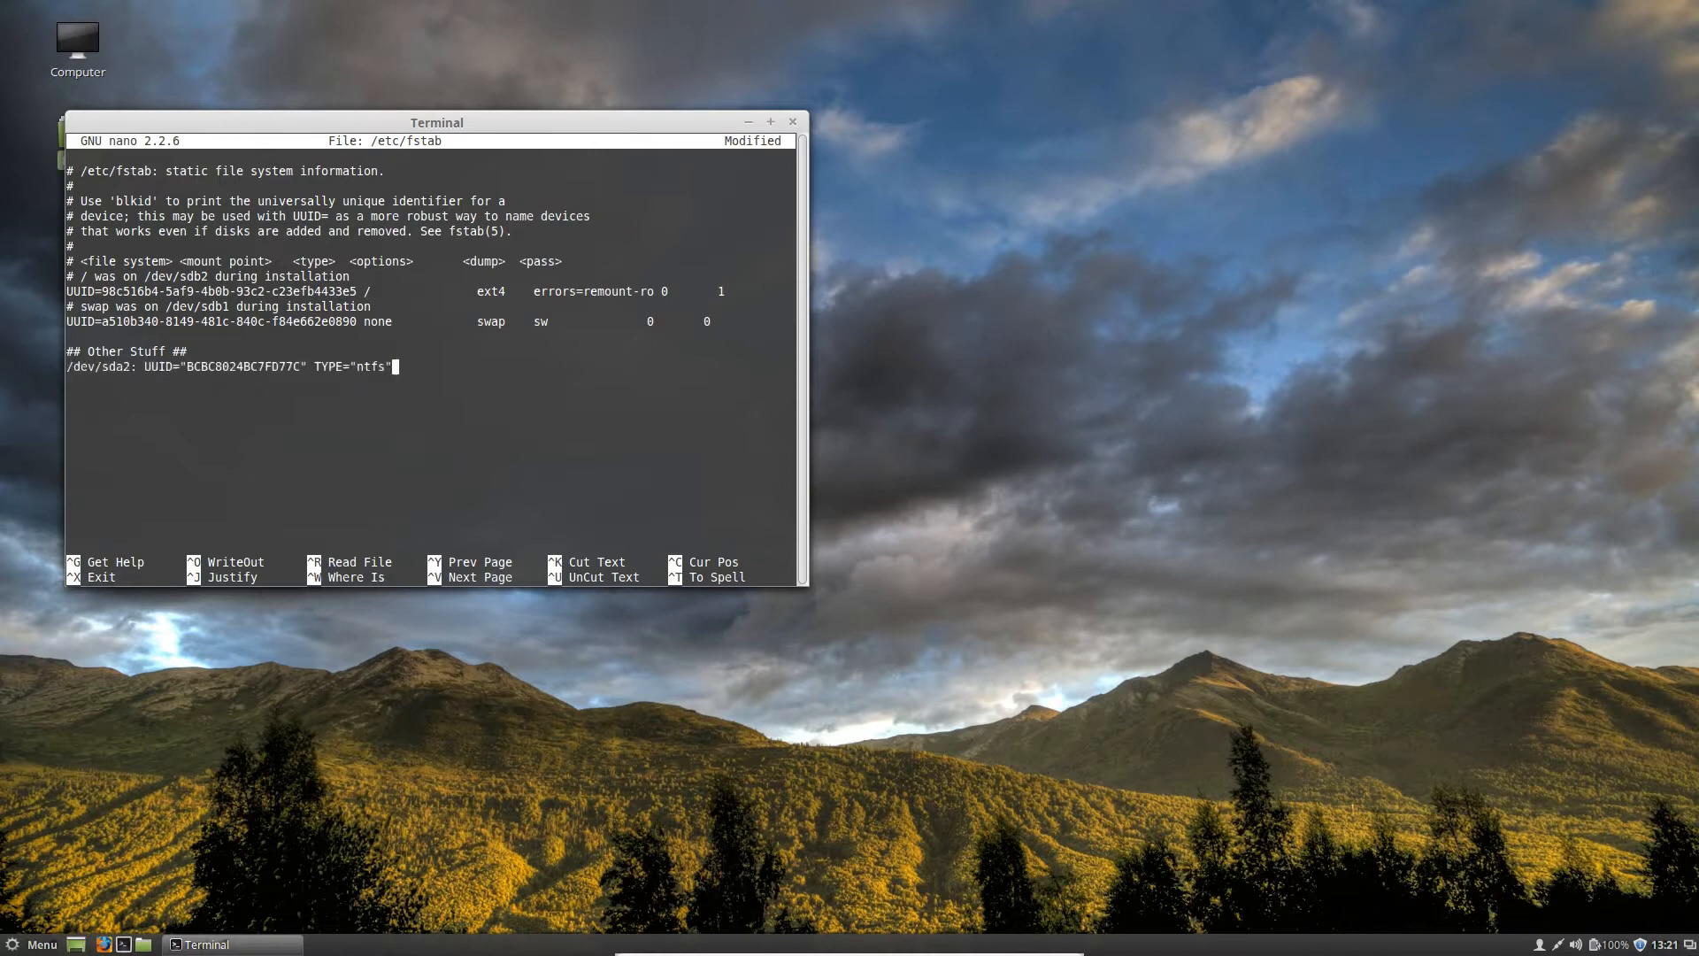
- Trim the pasted line down to UUID=BCBC8024BC7FD77C and ntfs, separated by a tab
key(Left)
key(Left)
key(Left)
key(Left)
key(BackSpace)
key(BackSpace)
key(BackSpace)
key(BackSpace)
key(BackSpace)
key(BackSpace)
key(Left)
key(BackSpace)
key(Left)
key(Left)
key(Left)
key(Left)
key(Left)
key(Left)
key(Left)
key(Left)
key(Left)
key(Left)
key(Left)
key(Left)
key(Left)
key(Left)
key(Left)
key(Left)
key(BackSpace)
key(Left)
key(Left)
key(Left)
key(Left)
key(Left)
key(BackSpace)
key(BackSpace)
key(BackSpace)
key(BackSpace)
key(BackSpace)
key(BackSpace)
key(BackSpace)
key(BackSpace)
key(BackSpace)
key(BackSpace)
key(BackSpace)
key(Right)
key(Right)
key(Right)
key(Right)
key(Right)
key(Right)
key(Right)
key(Right)
key(Right)
key(Right)
key(Right)
key(Right)
key(Right)
key(Right)
key(Right)
key(Right)
key(Right)
key(Right)
key(Right)
key(Right)
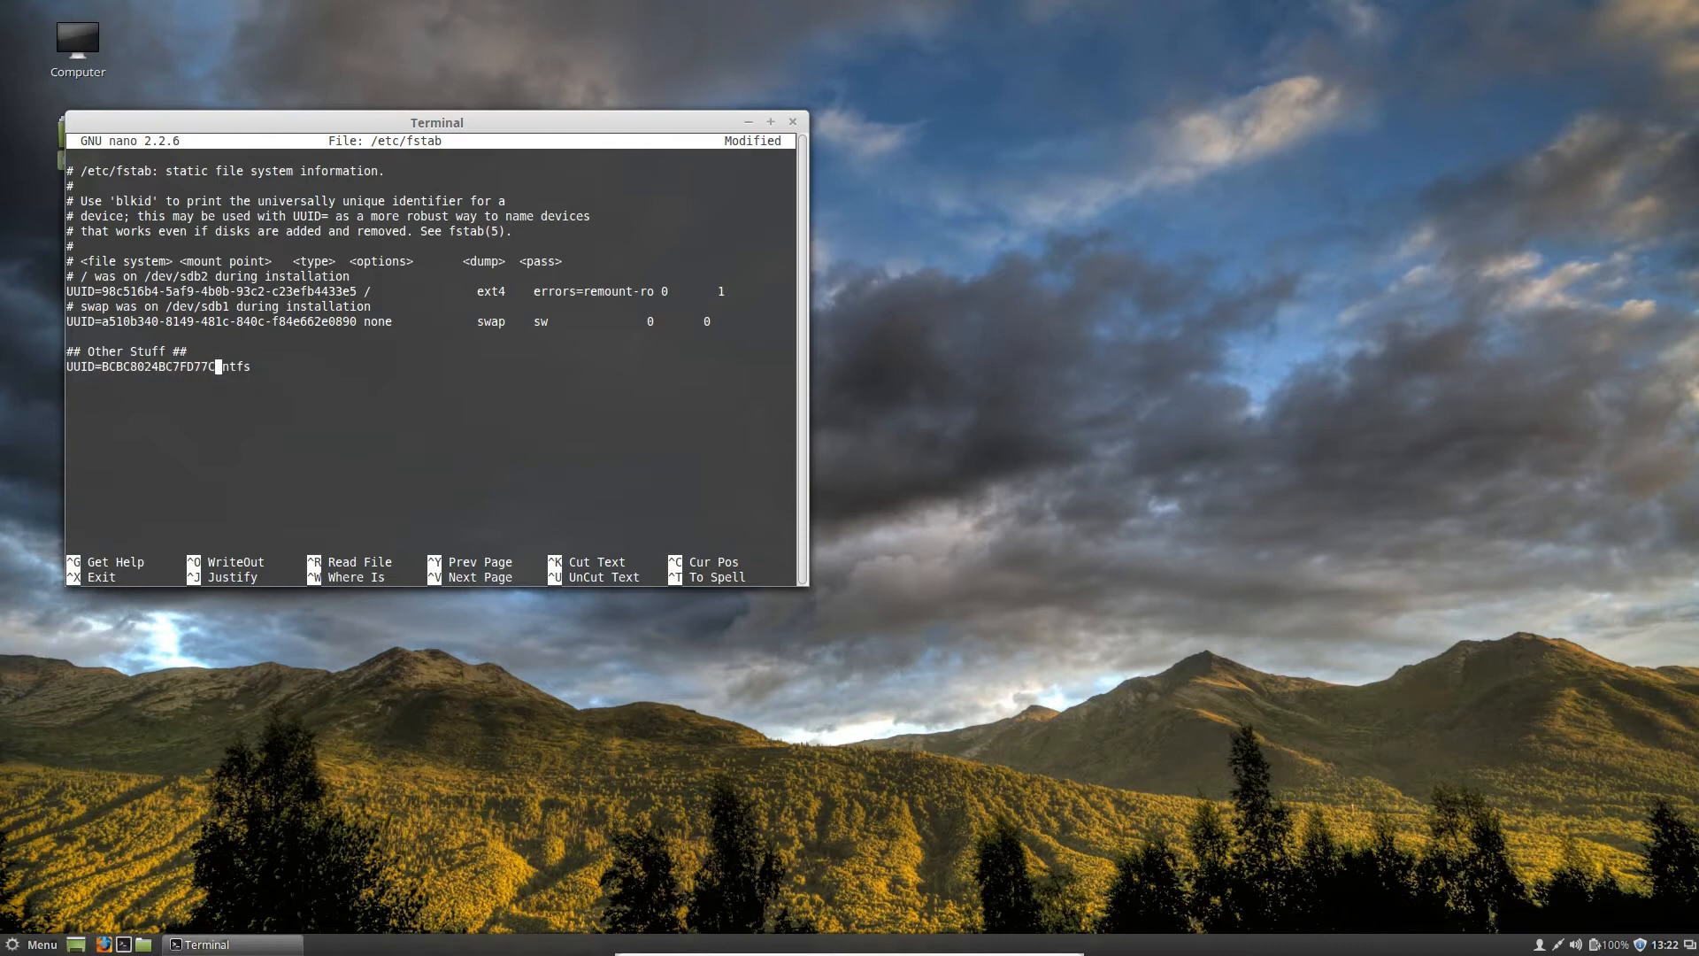
key(Tab)
- Comment out the UUID line with # and save /etc/fstab
key(Home)
text(#)
key(ctrl+x)
key(y)
key(Return)
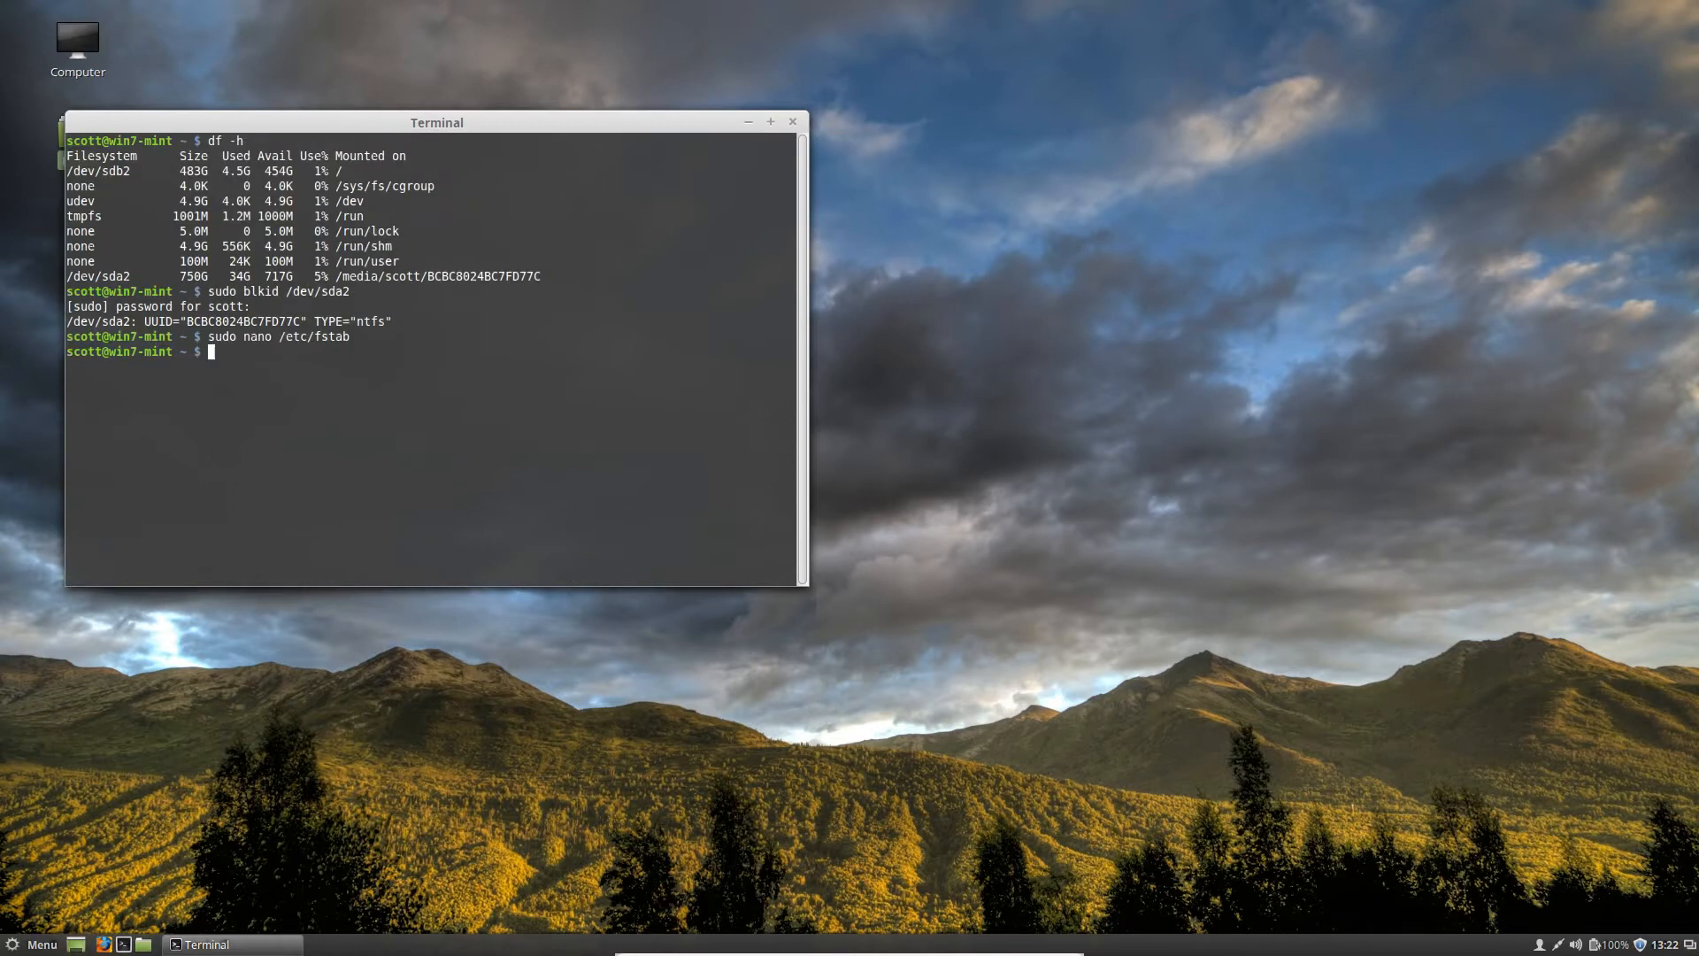
- Create the /win7 directory with sudo mkdir and reopen /etc/fstab in nano
text(sudo mkd)
text(ir /win)
text(/)
key(Return)
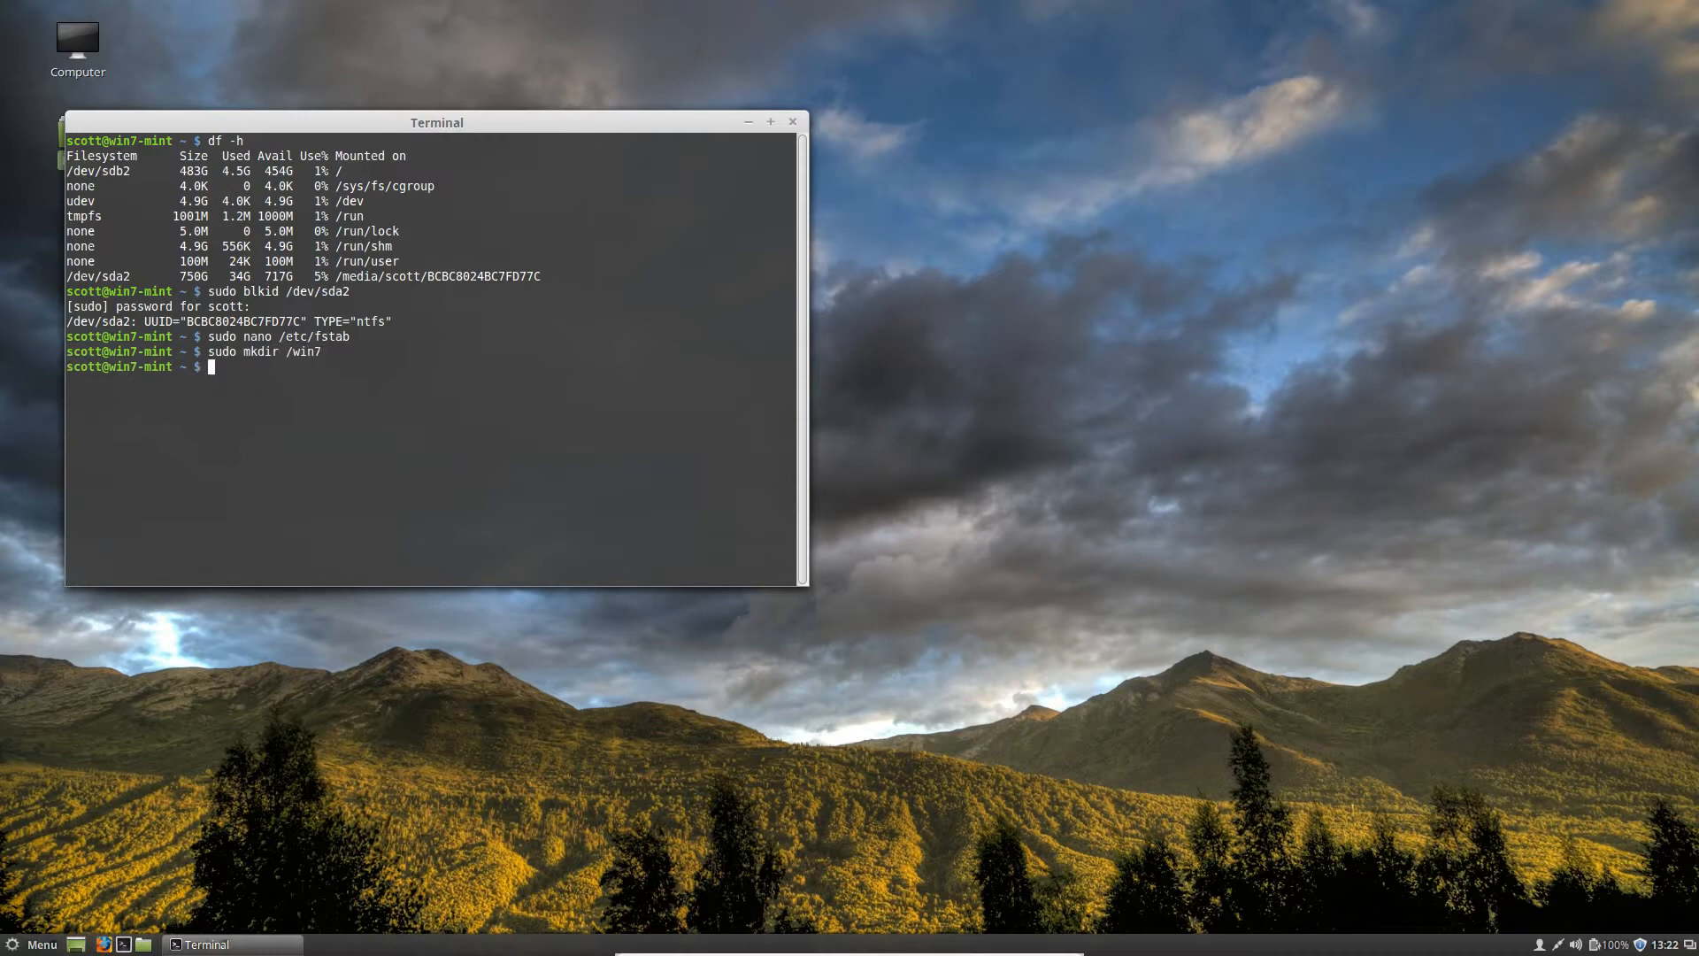
key(Up)
key(Up)
key(Return)
key(Down)
key(Down)
key(Down)
key(Down)
key(Down)
key(Down)
key(Down)
key(Down)
key(Down)
key(Down)
key(Down)
key(Down)
key(Down)
- Uncomment the UUID line and add /win7 as its mount point before ntfs
key(Delete)
key(Right)
key(Right)
key(Right)
key(Right)
key(Right)
key(Right)
key(Right)
key(Right)
key(Right)
key(Right)
key(Right)
key(Right)
key(Right)
key(Right)
key(Right)
key(Right)
key(Right)
key(Right)
key(Right)
key(Right)
key(Right)
key(Tab)
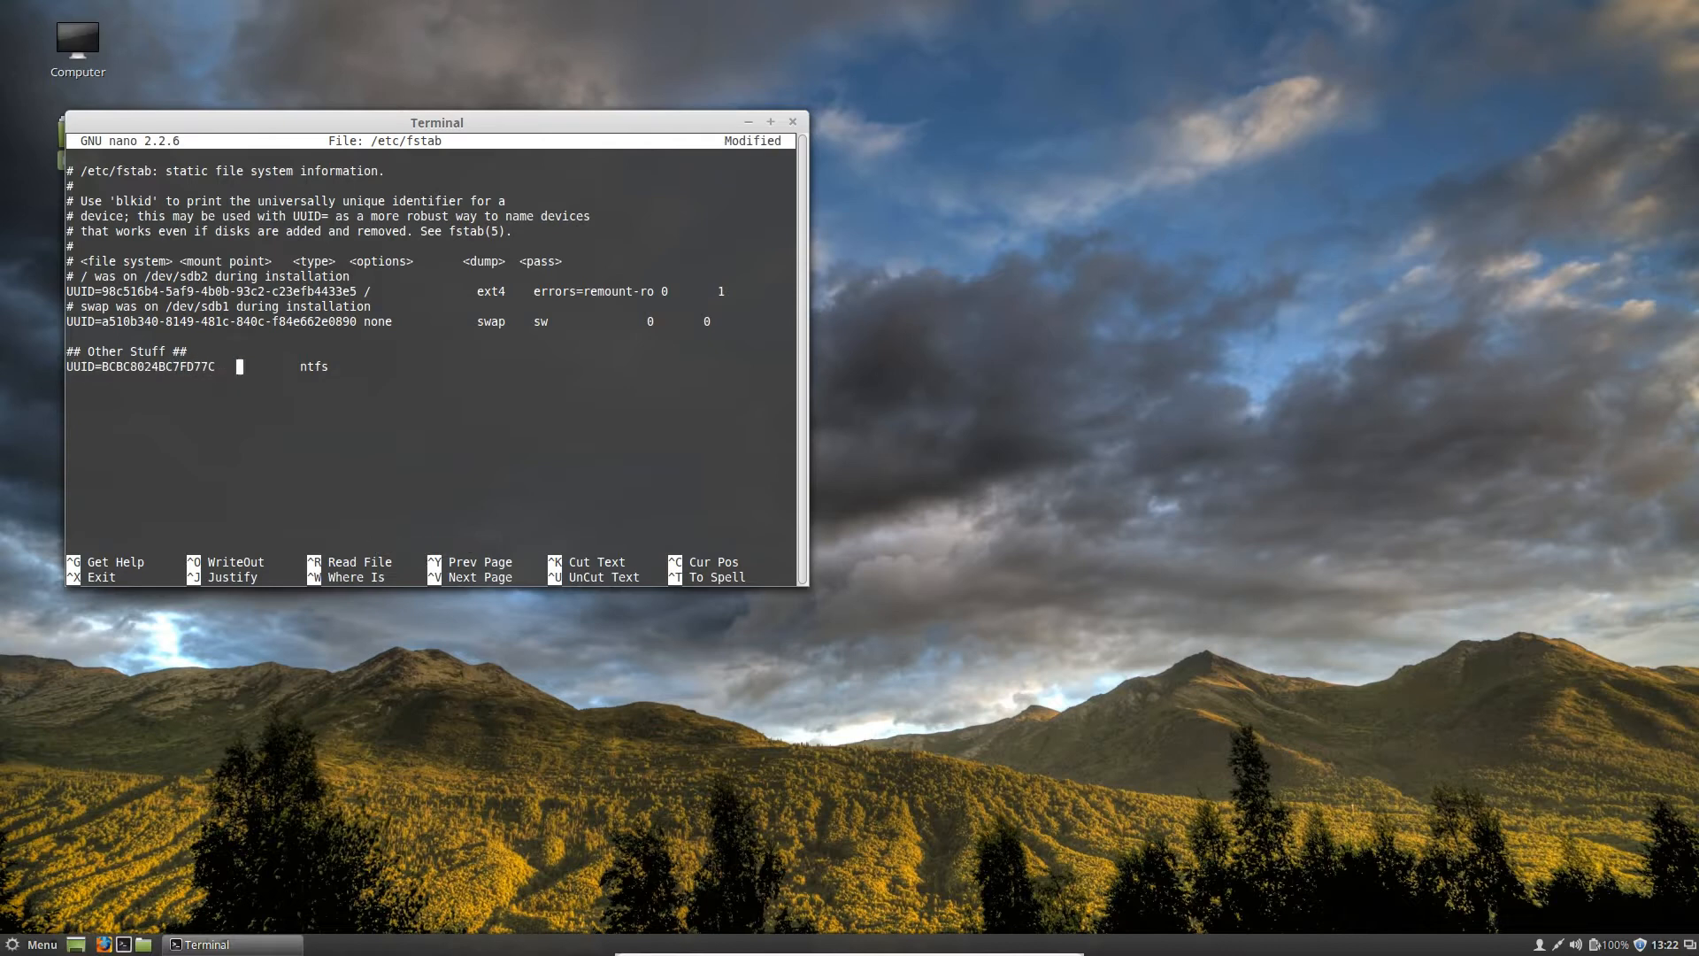
text(/win7)
key(BackSpace)
key(Tab)
key(Right)
key(Right)
key(Right)
key(Right)
key(Right)
key(Left)
key(Left)
key(Left)
key(Left)
key(Right)
key(Right)
key(Right)
key(Right)
- Append tab-separated 'defaults 0 1' after ntfs and save /etc/fstab
key(Tab)
text(defaults)
key(Tab)
text(0)
key(Tab)
text(1)
key(ctrl+x)
key(y)
key(Return)
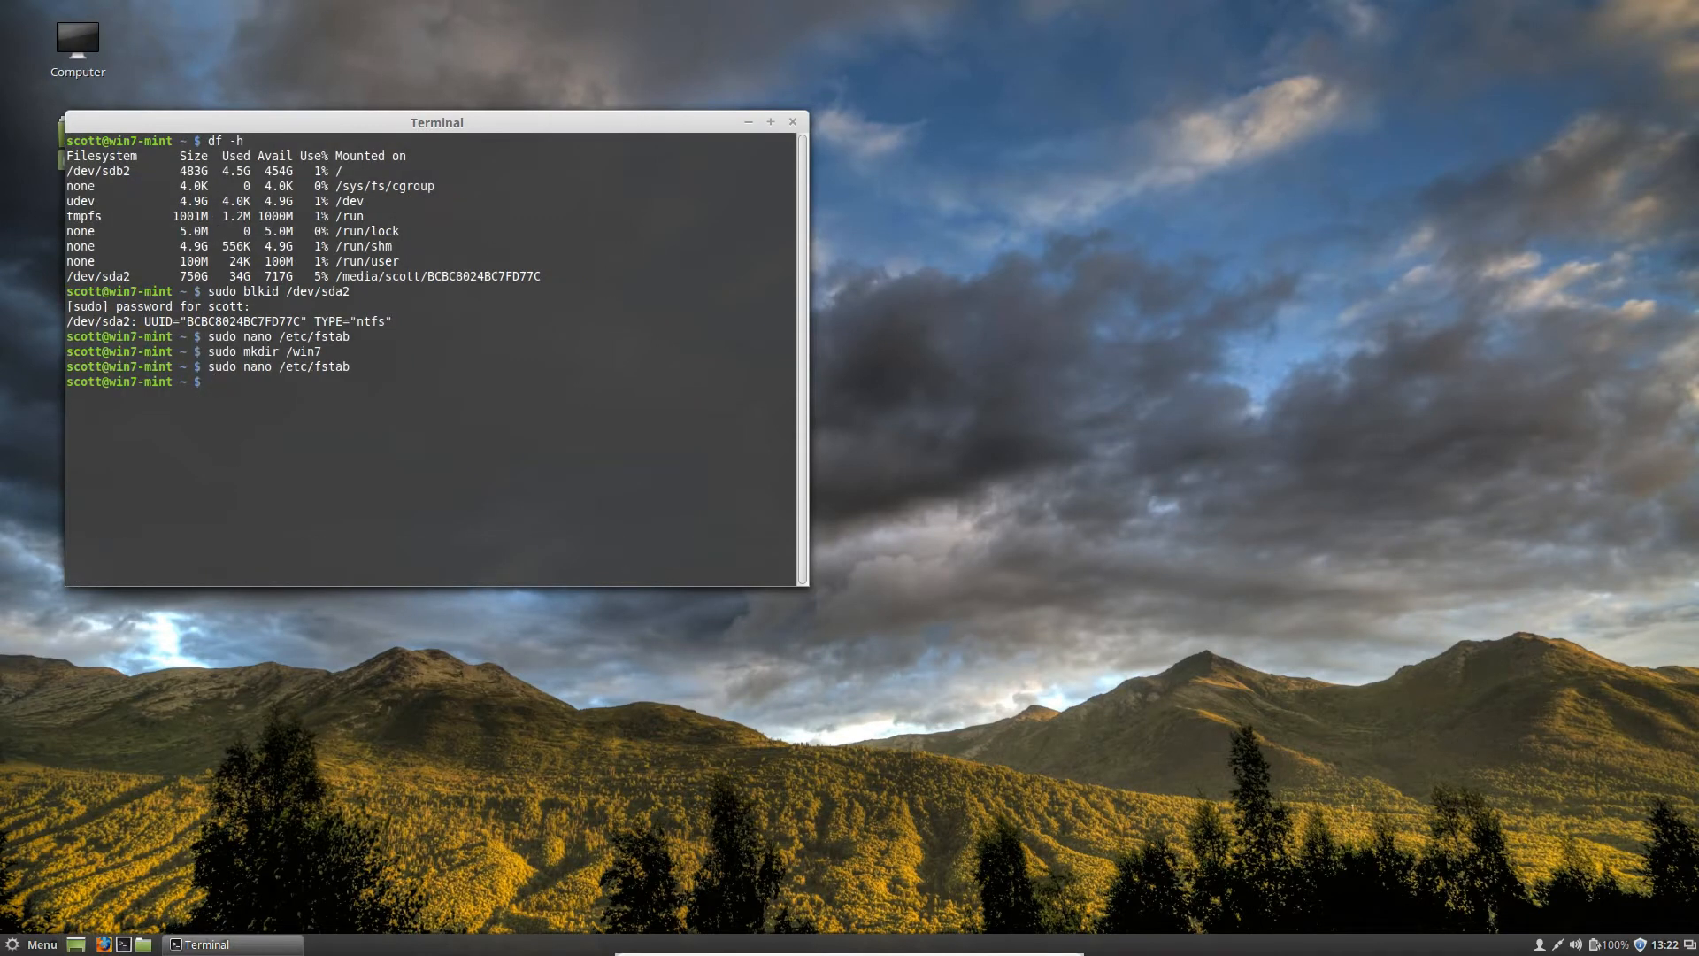
- Mount all fstab entries with sudo mount -a, clear the screen, and check df -h
text(sudo mount -a)
key(Return)
text(clear)
key(Return)
text(df -h)
key(Return)
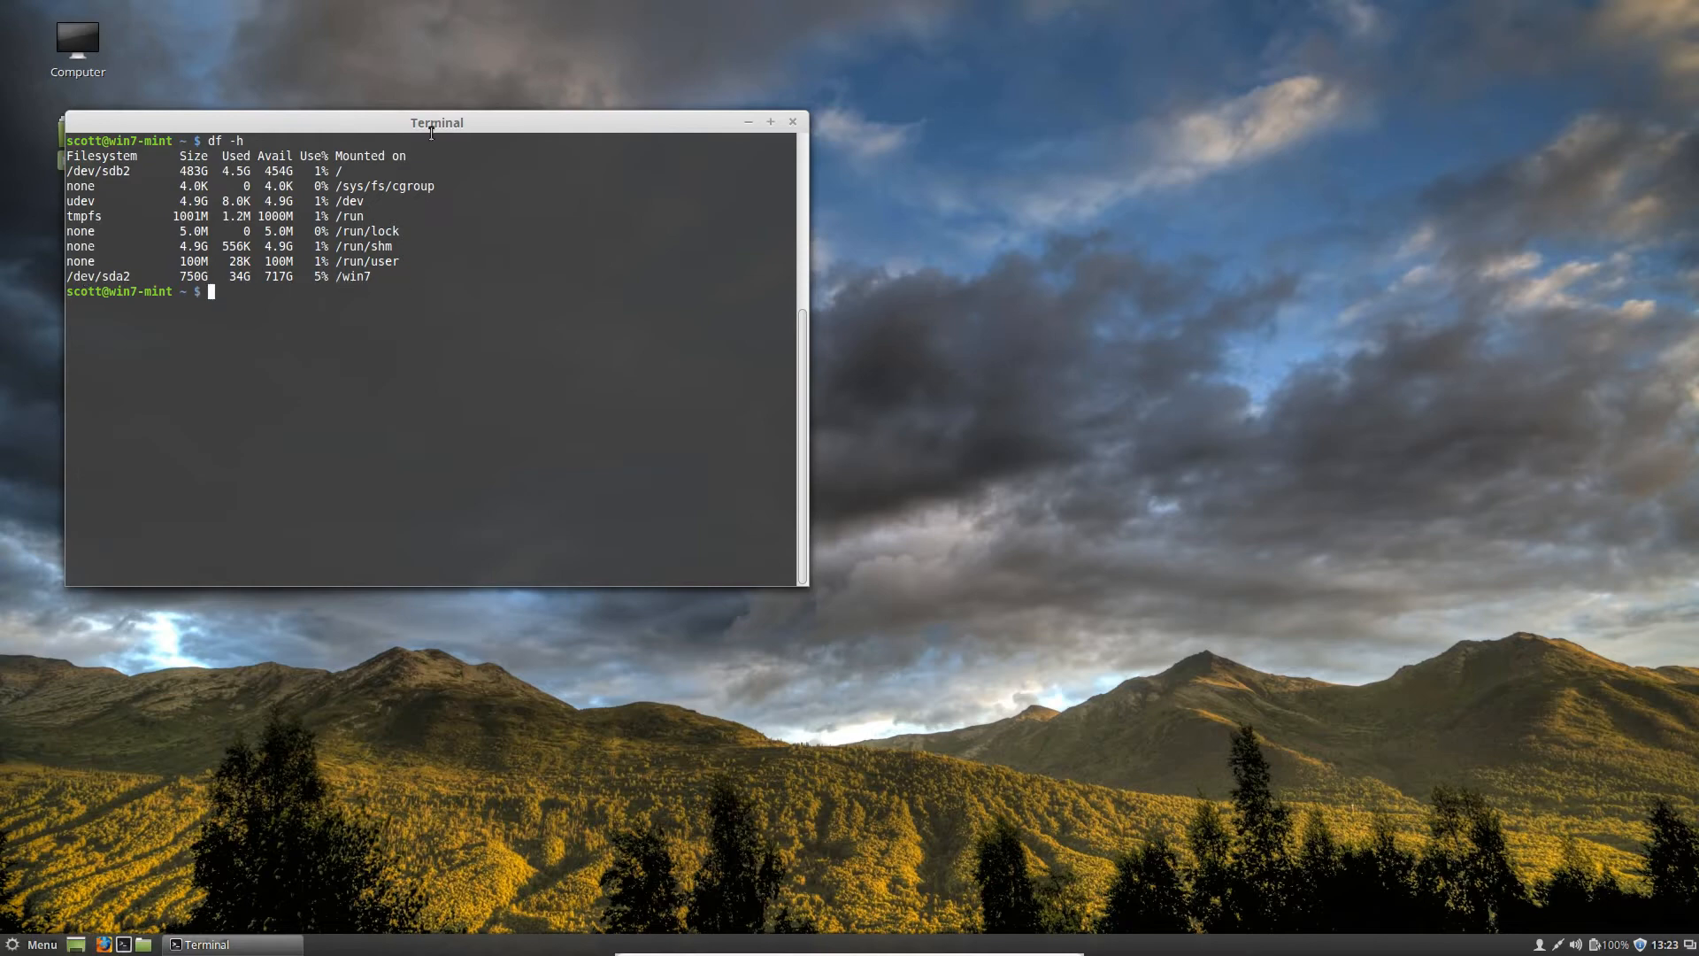
- Browse to the win7 folder from File System in the Home file manager to see the Windows files
drag(423, 119, 1186, 98)
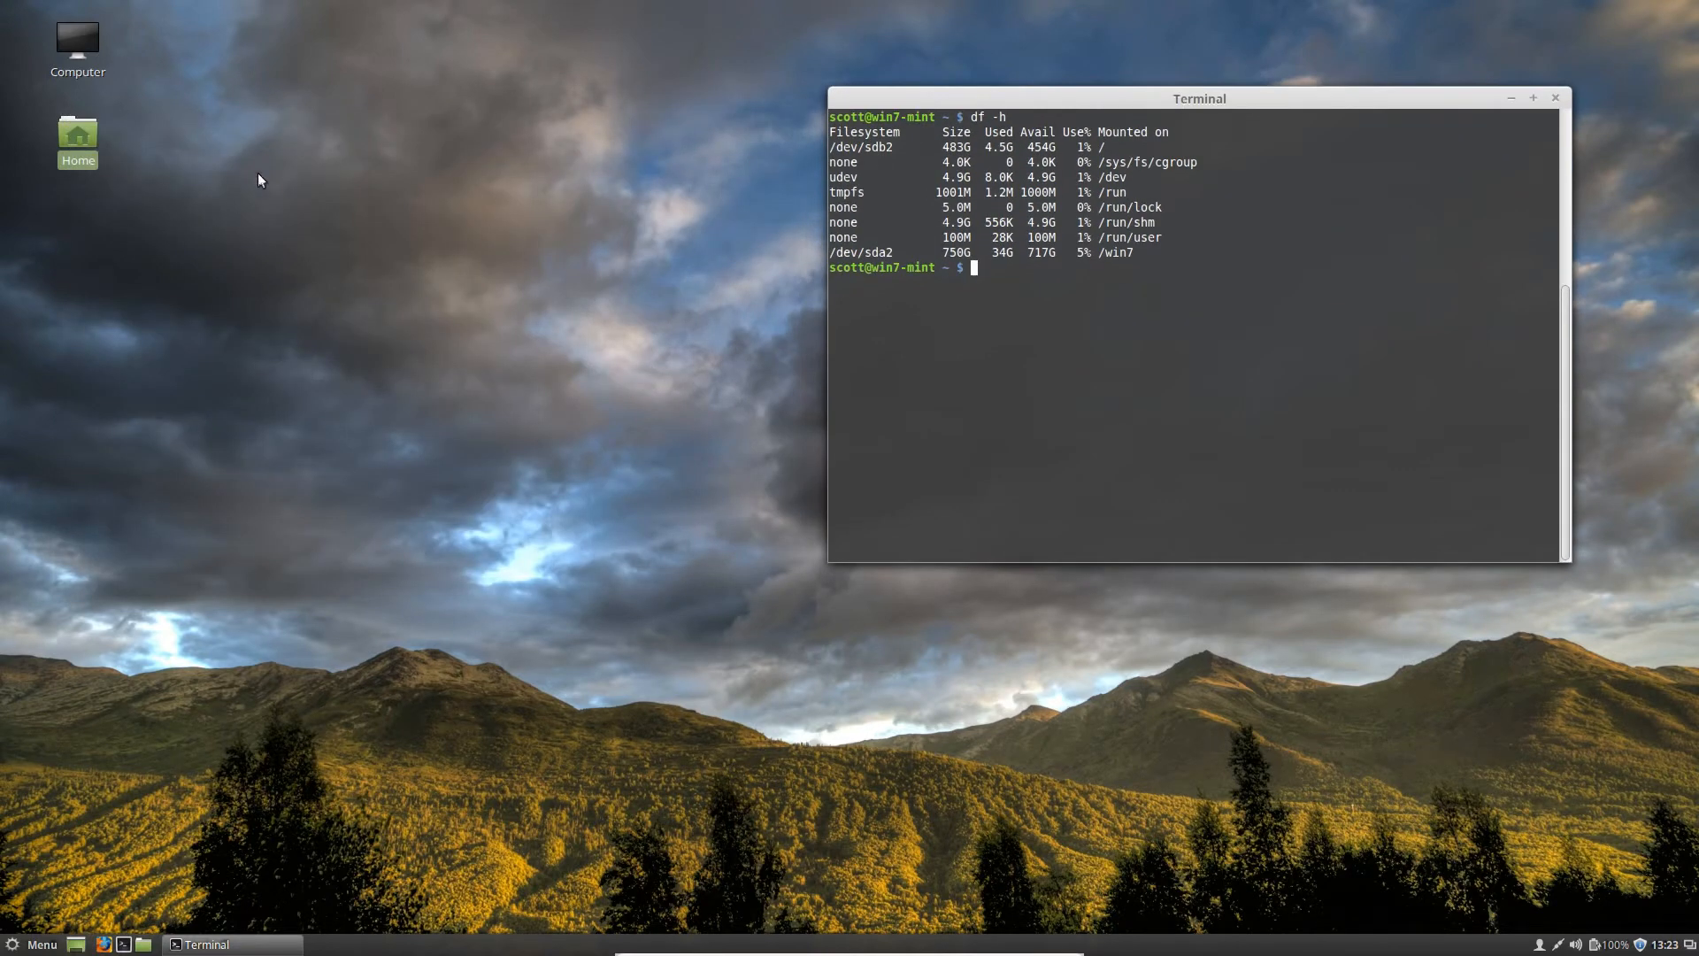
double_click(76, 135)
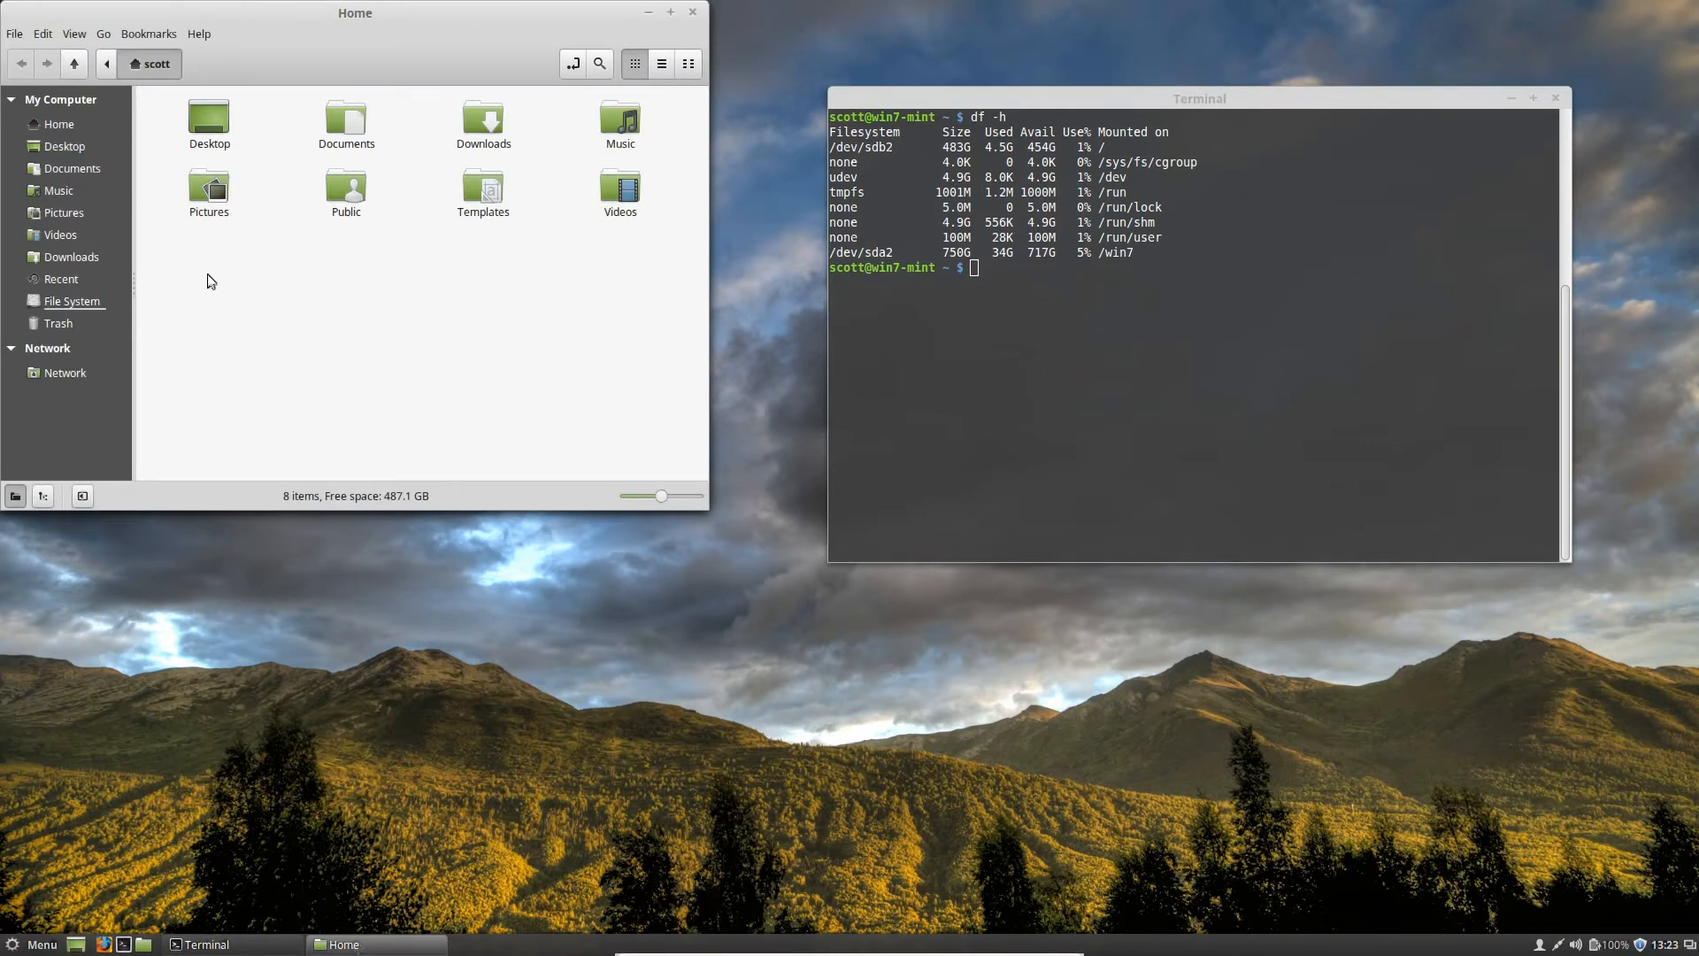
click(57, 299)
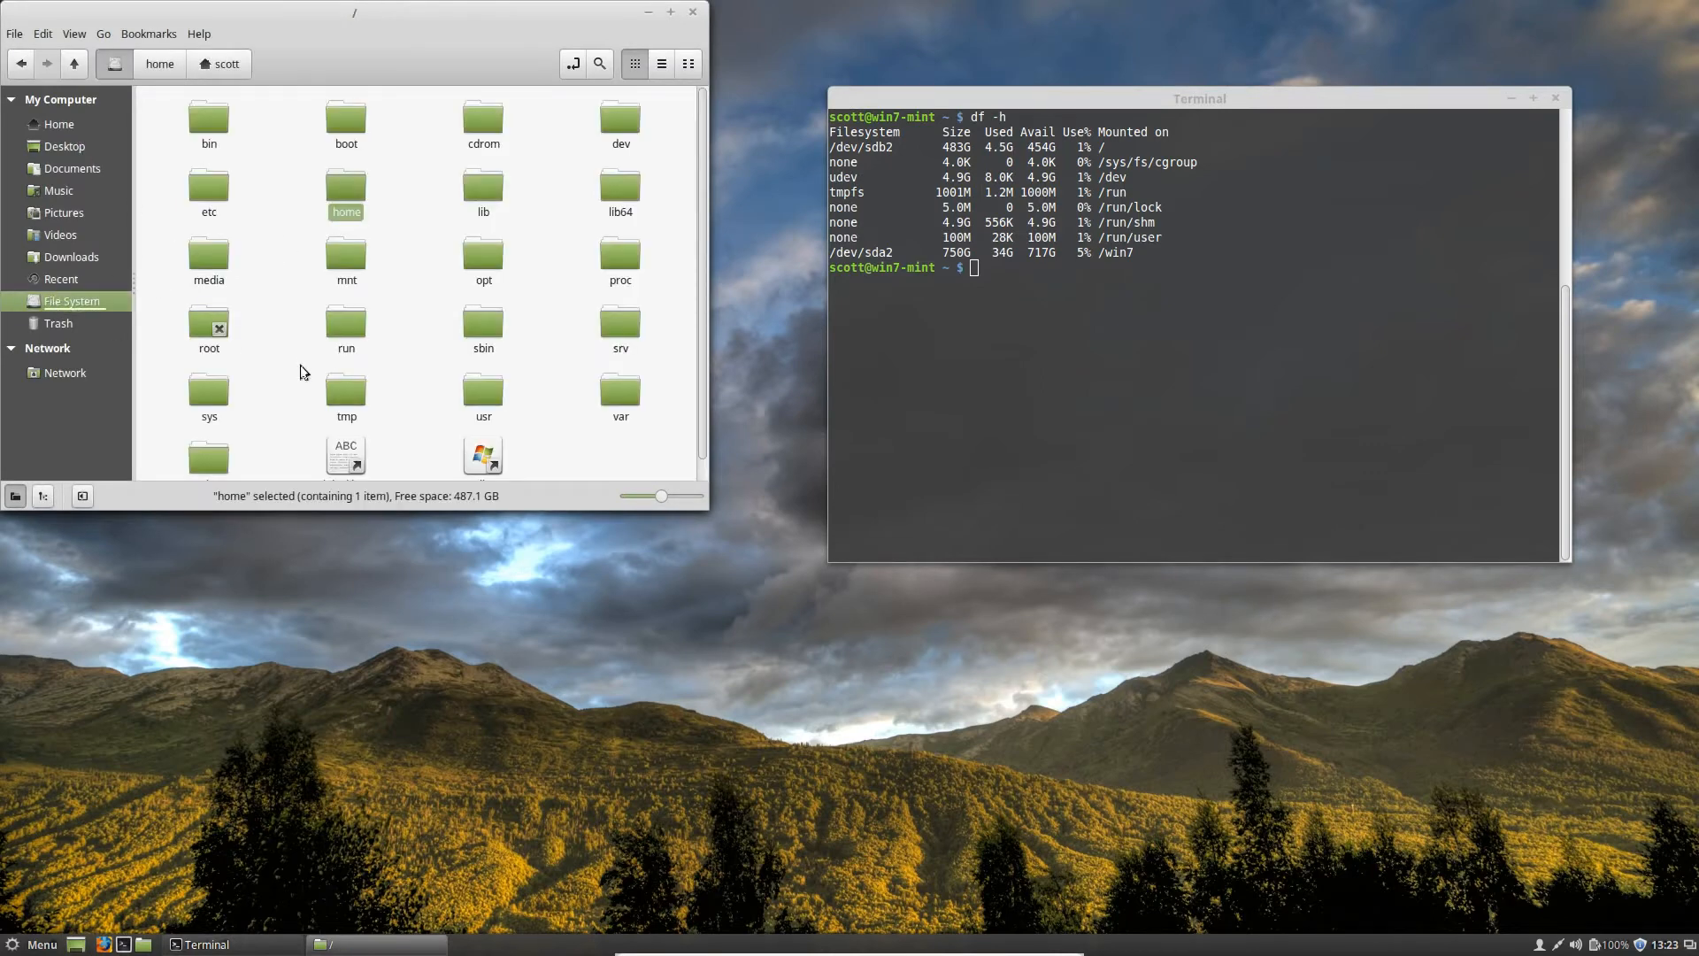
scroll(277, 383, down, 1)
double_click(212, 438)
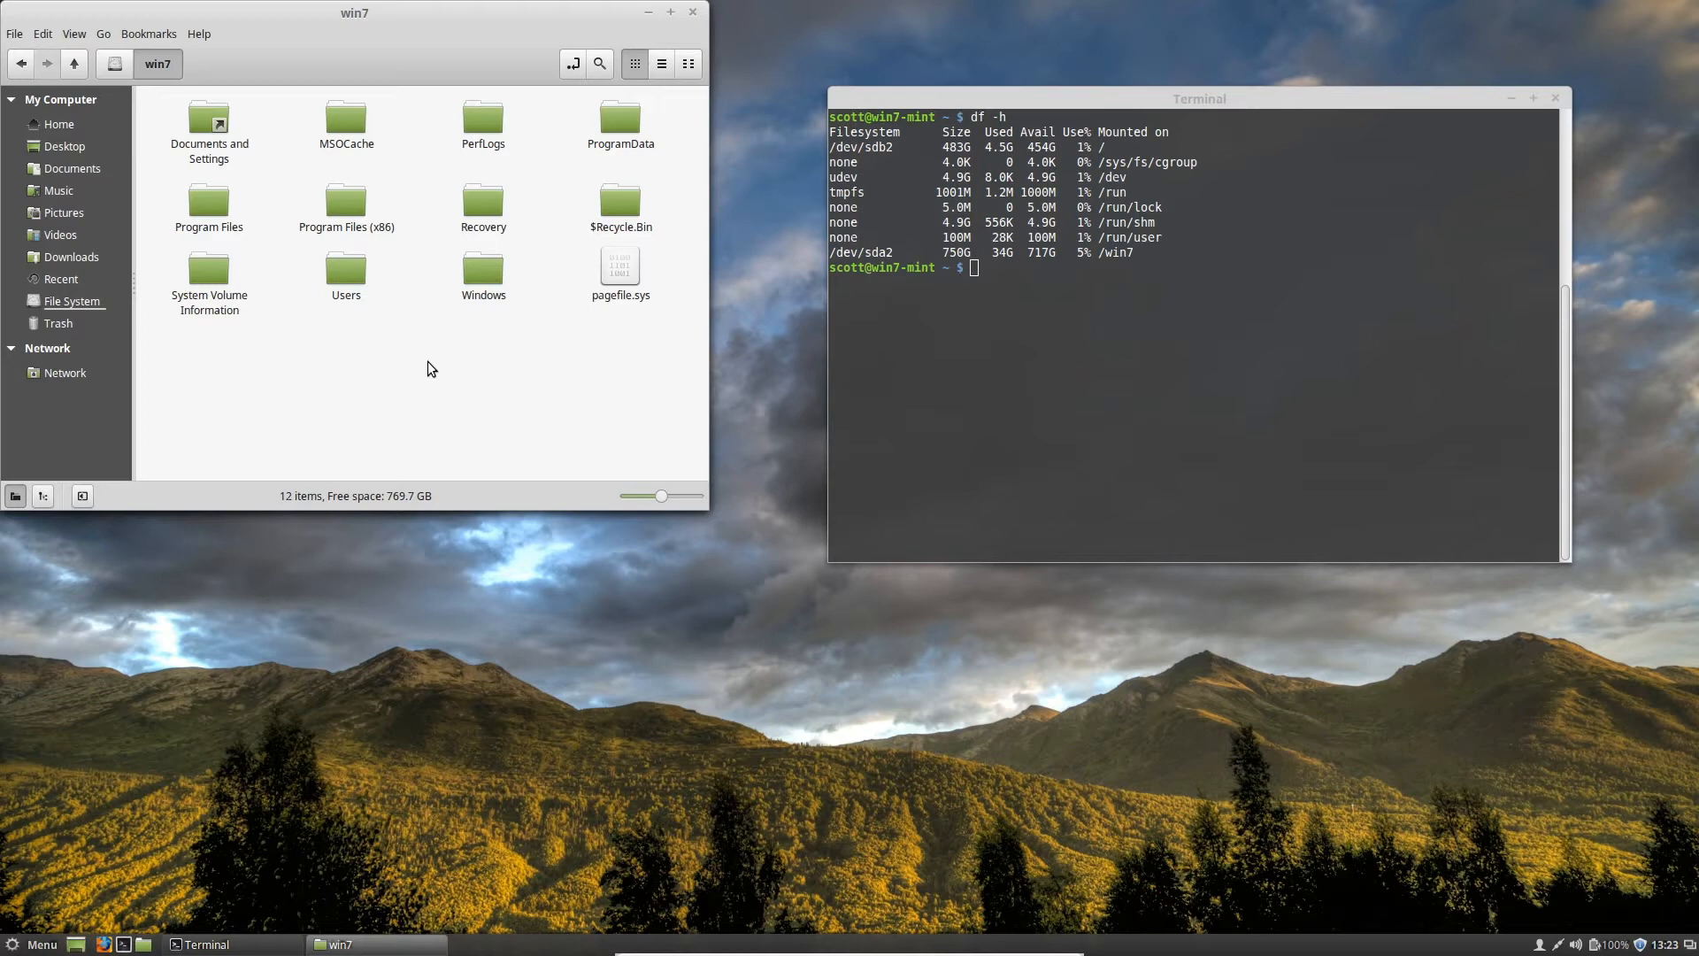
drag(411, 13, 488, 81)
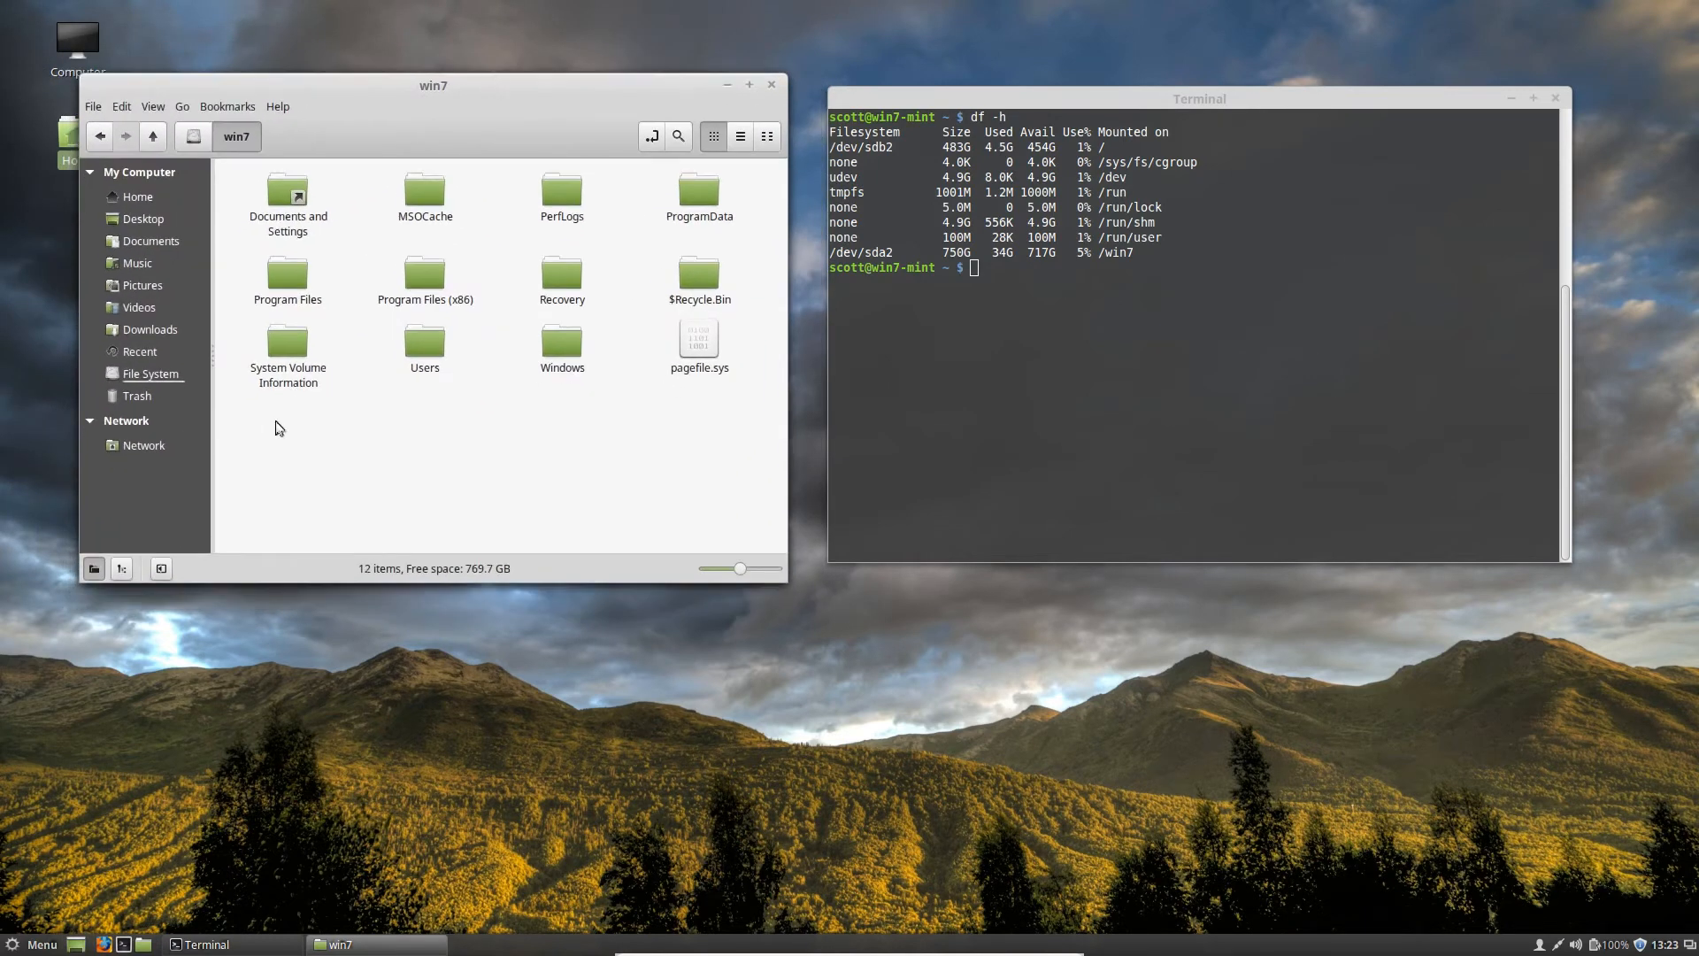
- Return the file manager to the filesystem root, then close it and the Terminal
click(1012, 286)
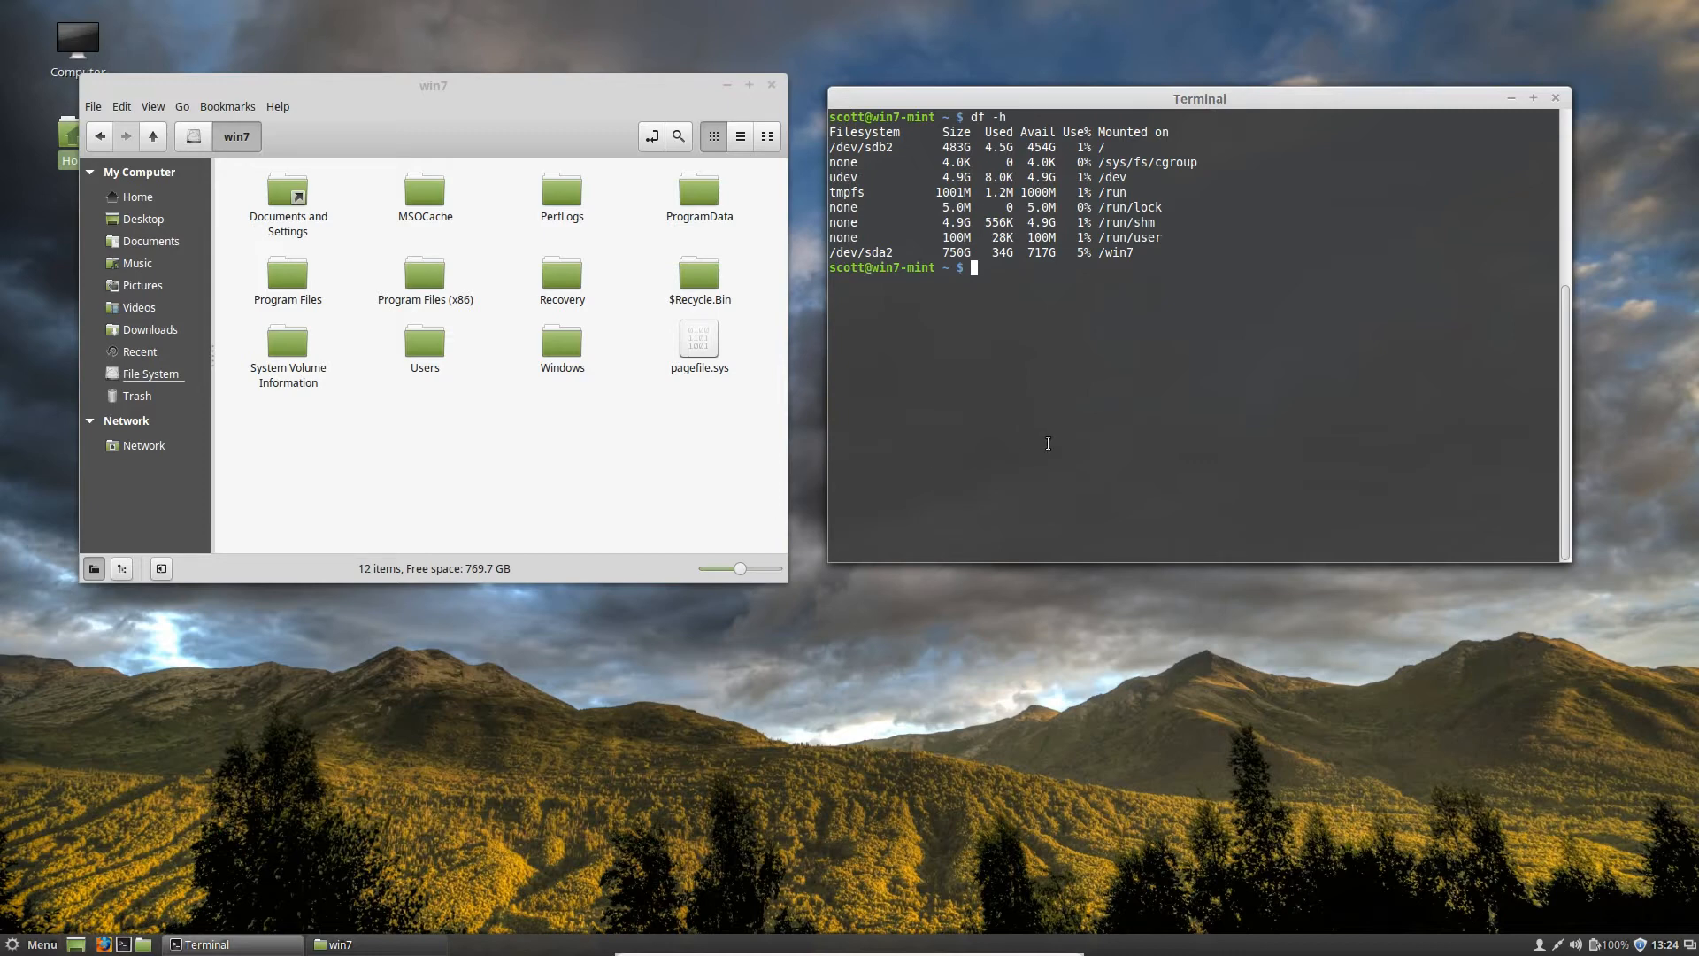
click(570, 454)
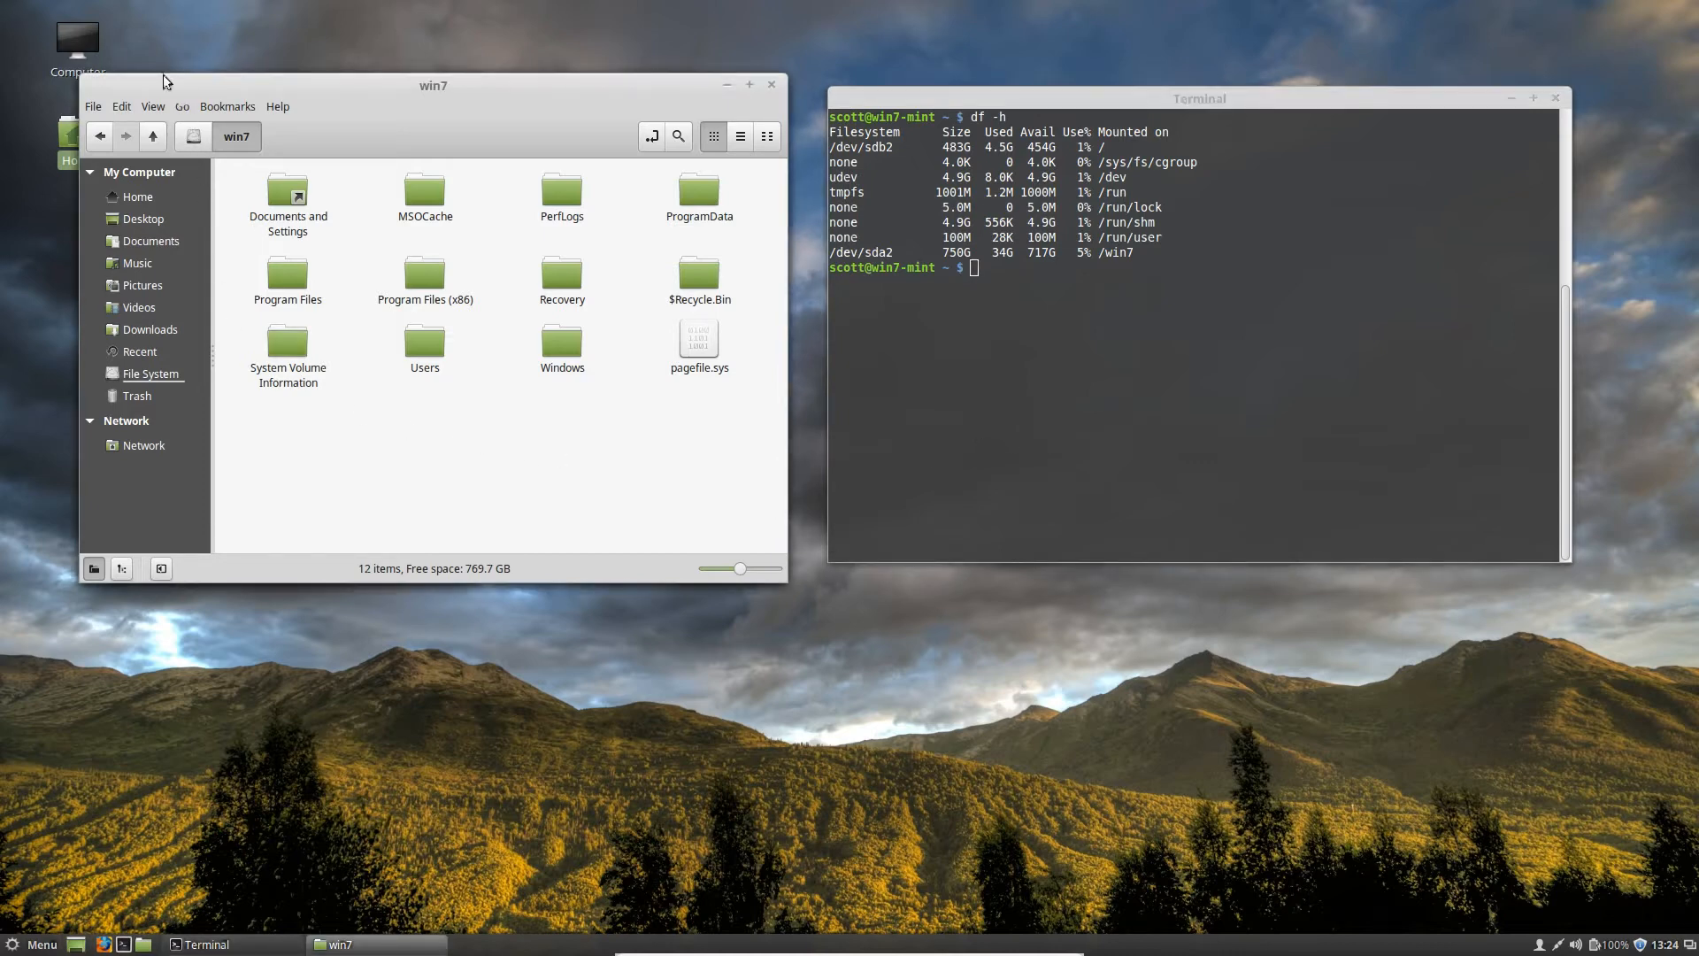
click(193, 138)
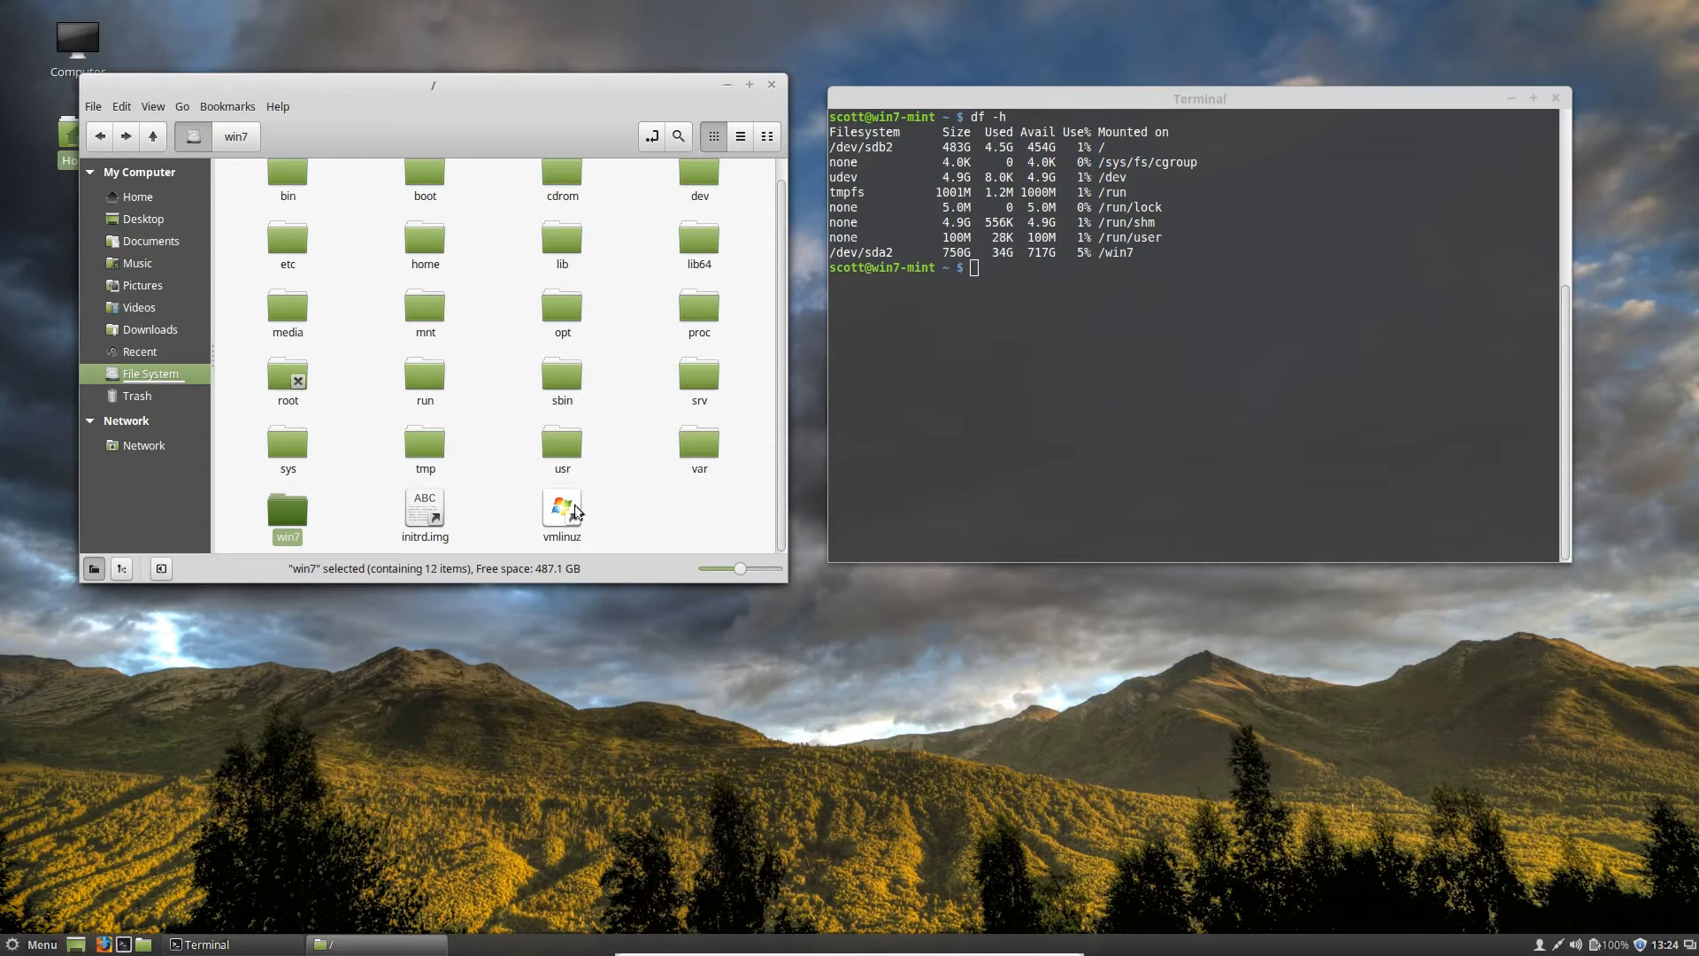
click(771, 86)
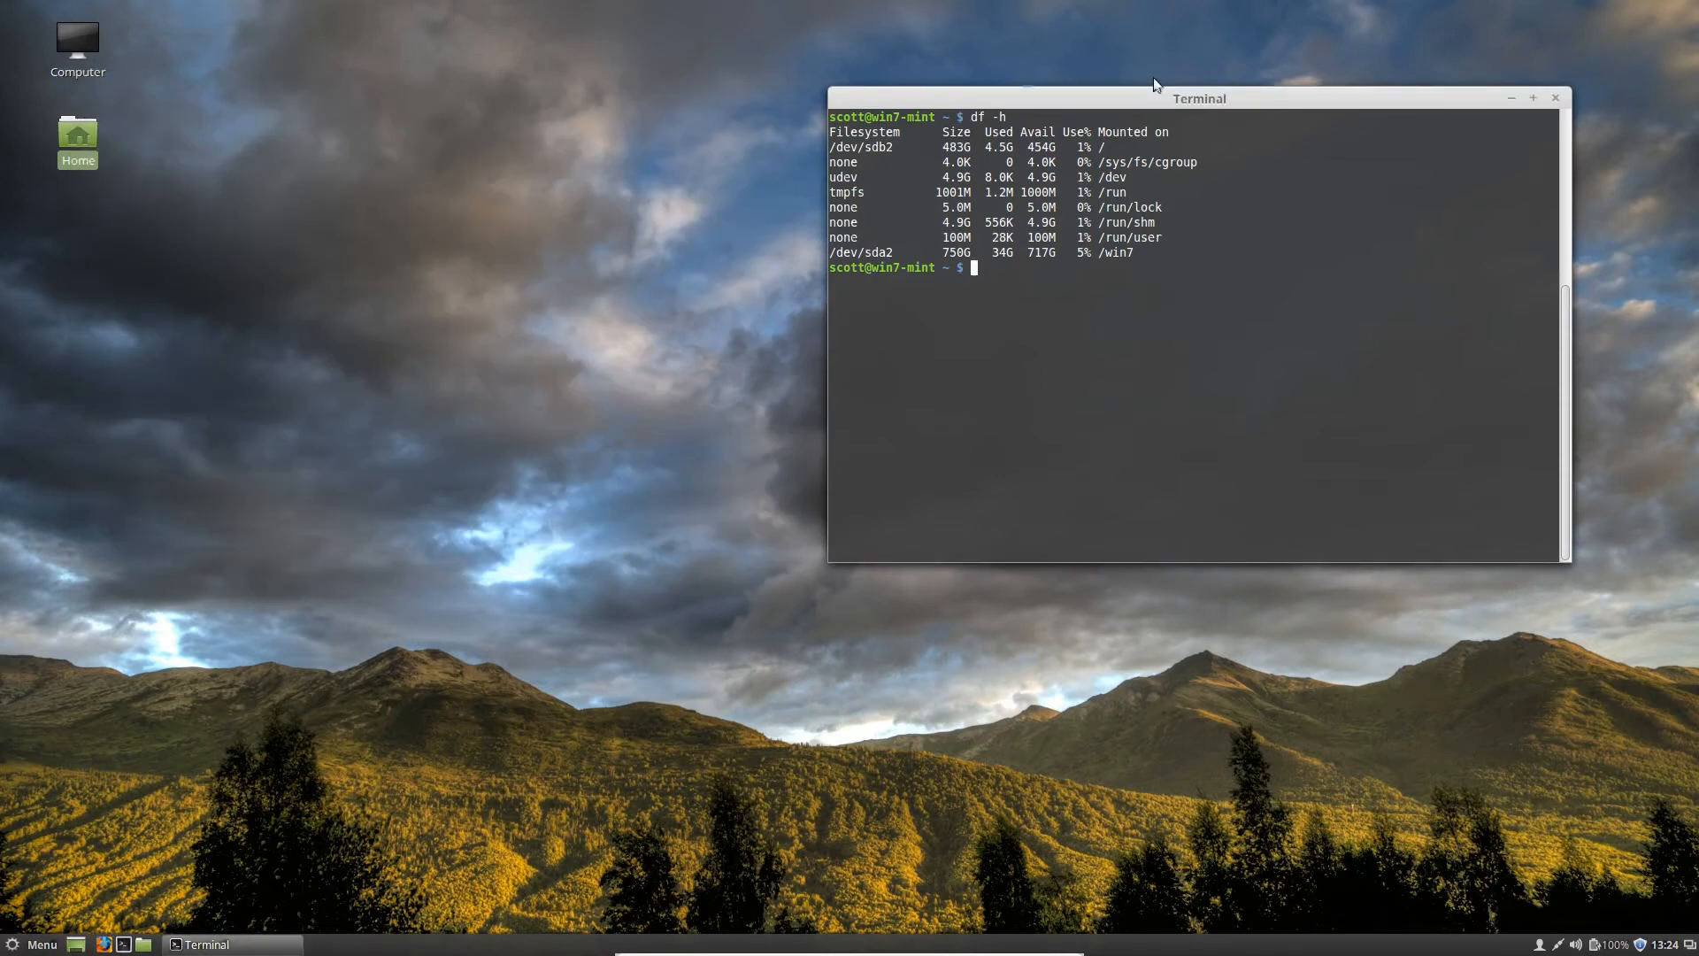
click(1556, 99)
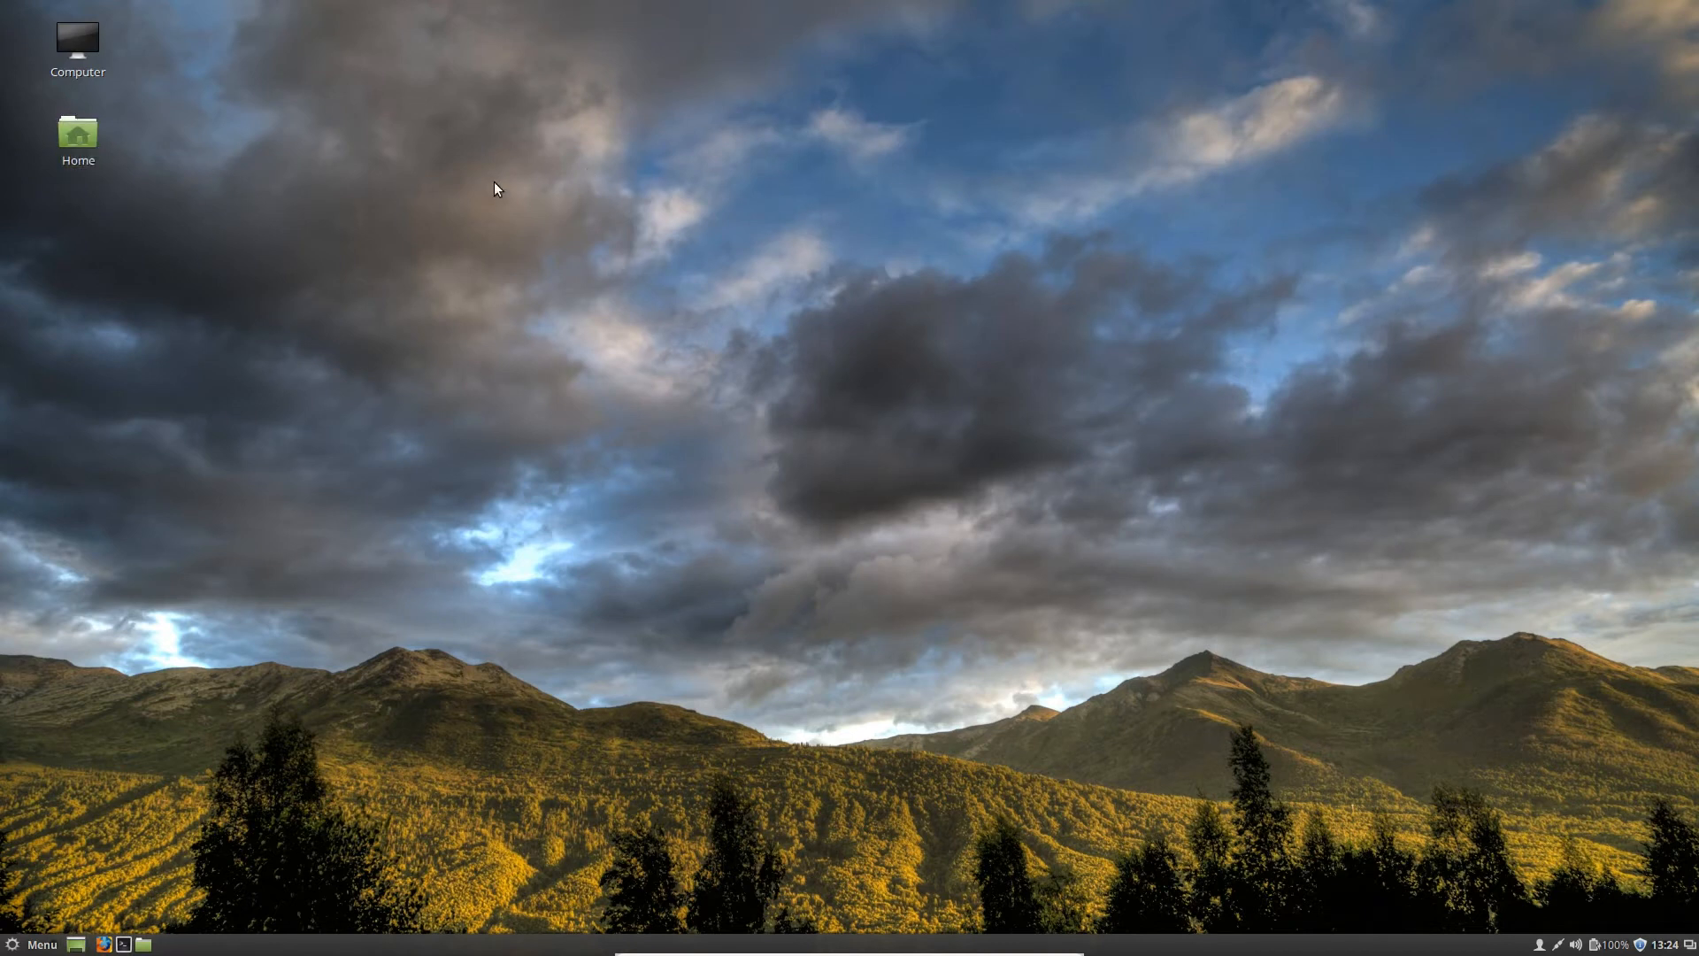
double_click(63, 34)
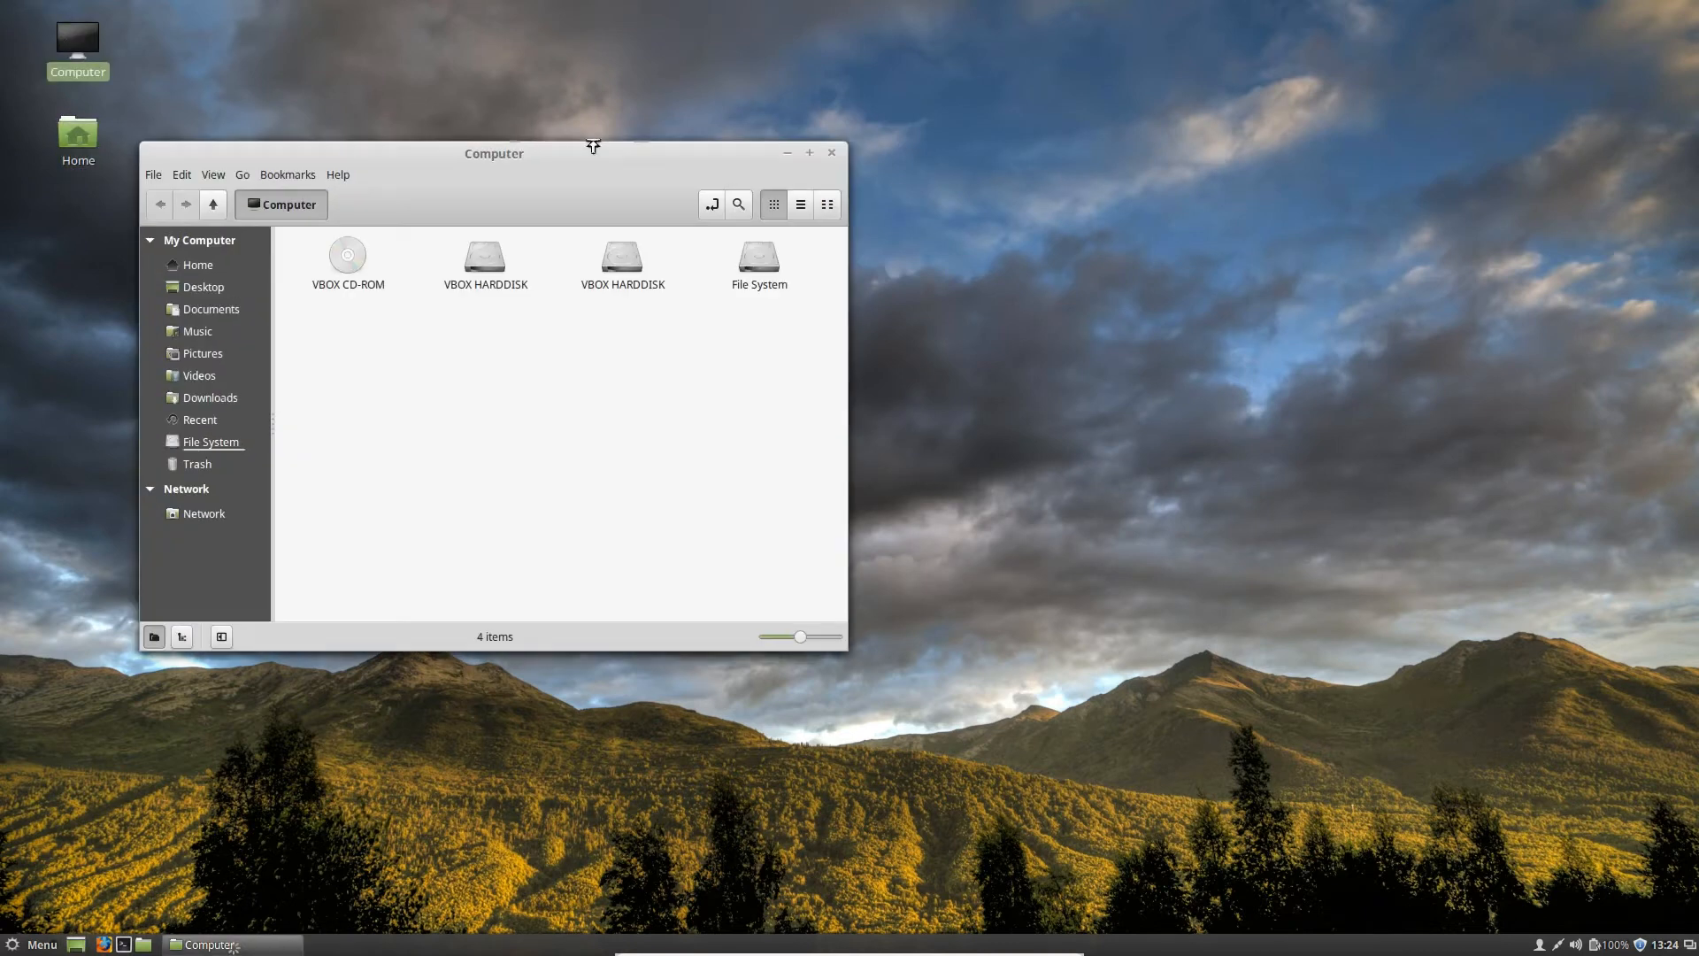
drag(456, 152, 773, 169)
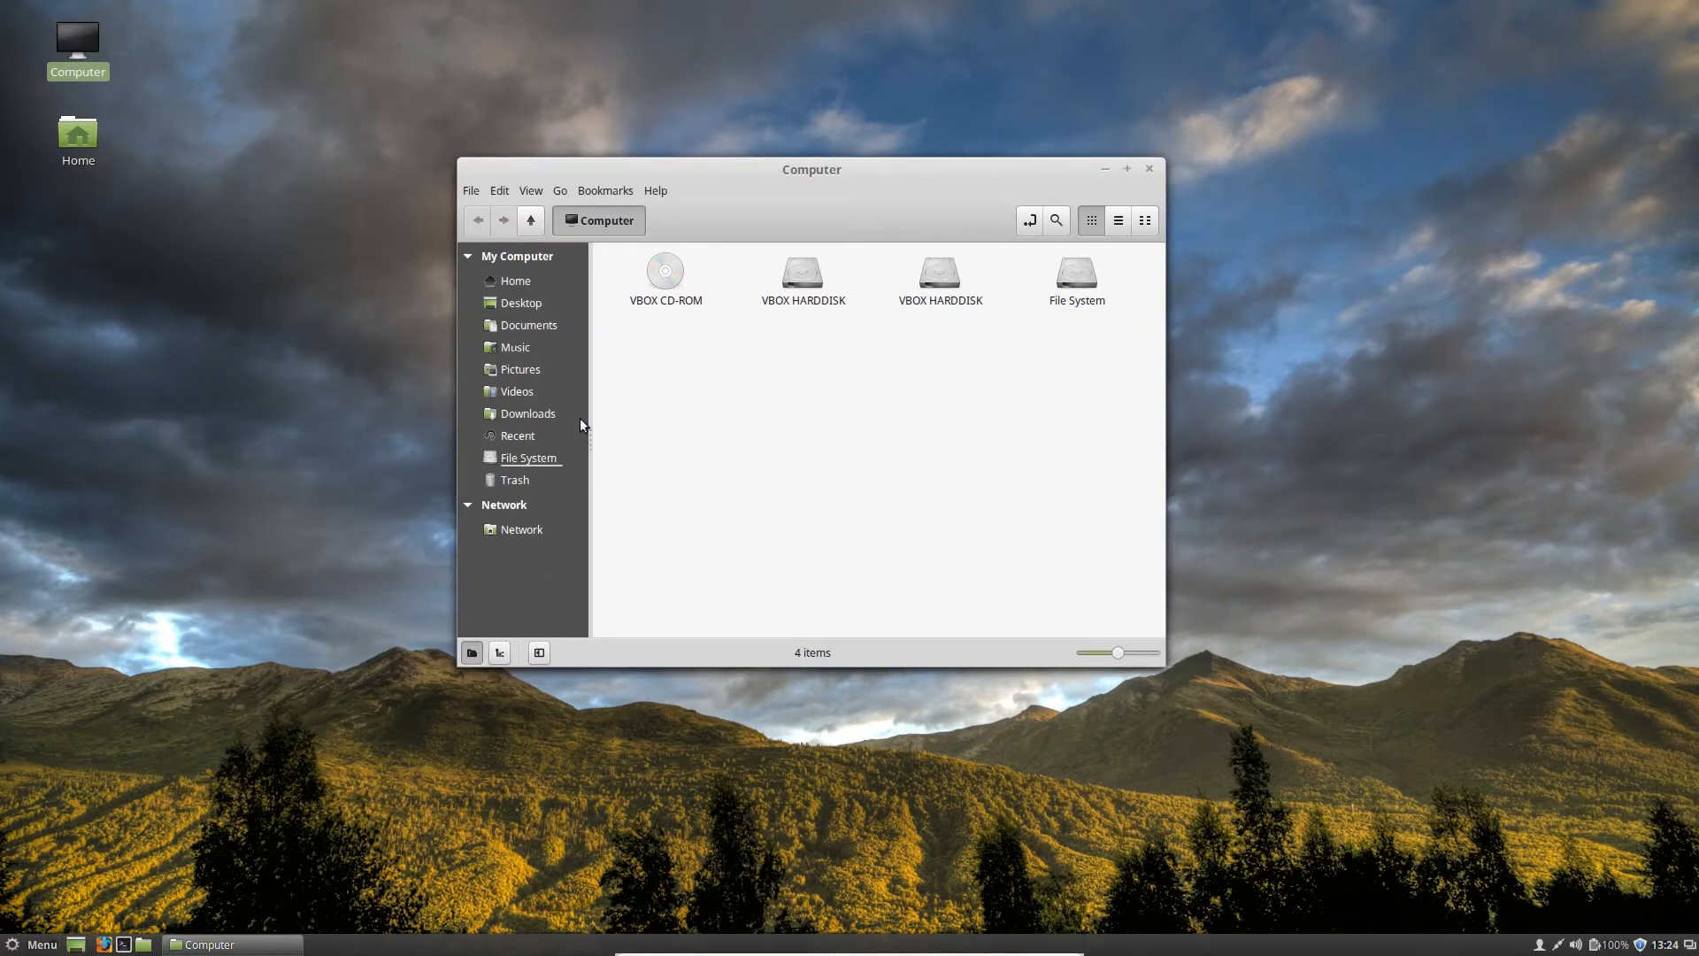
click(794, 299)
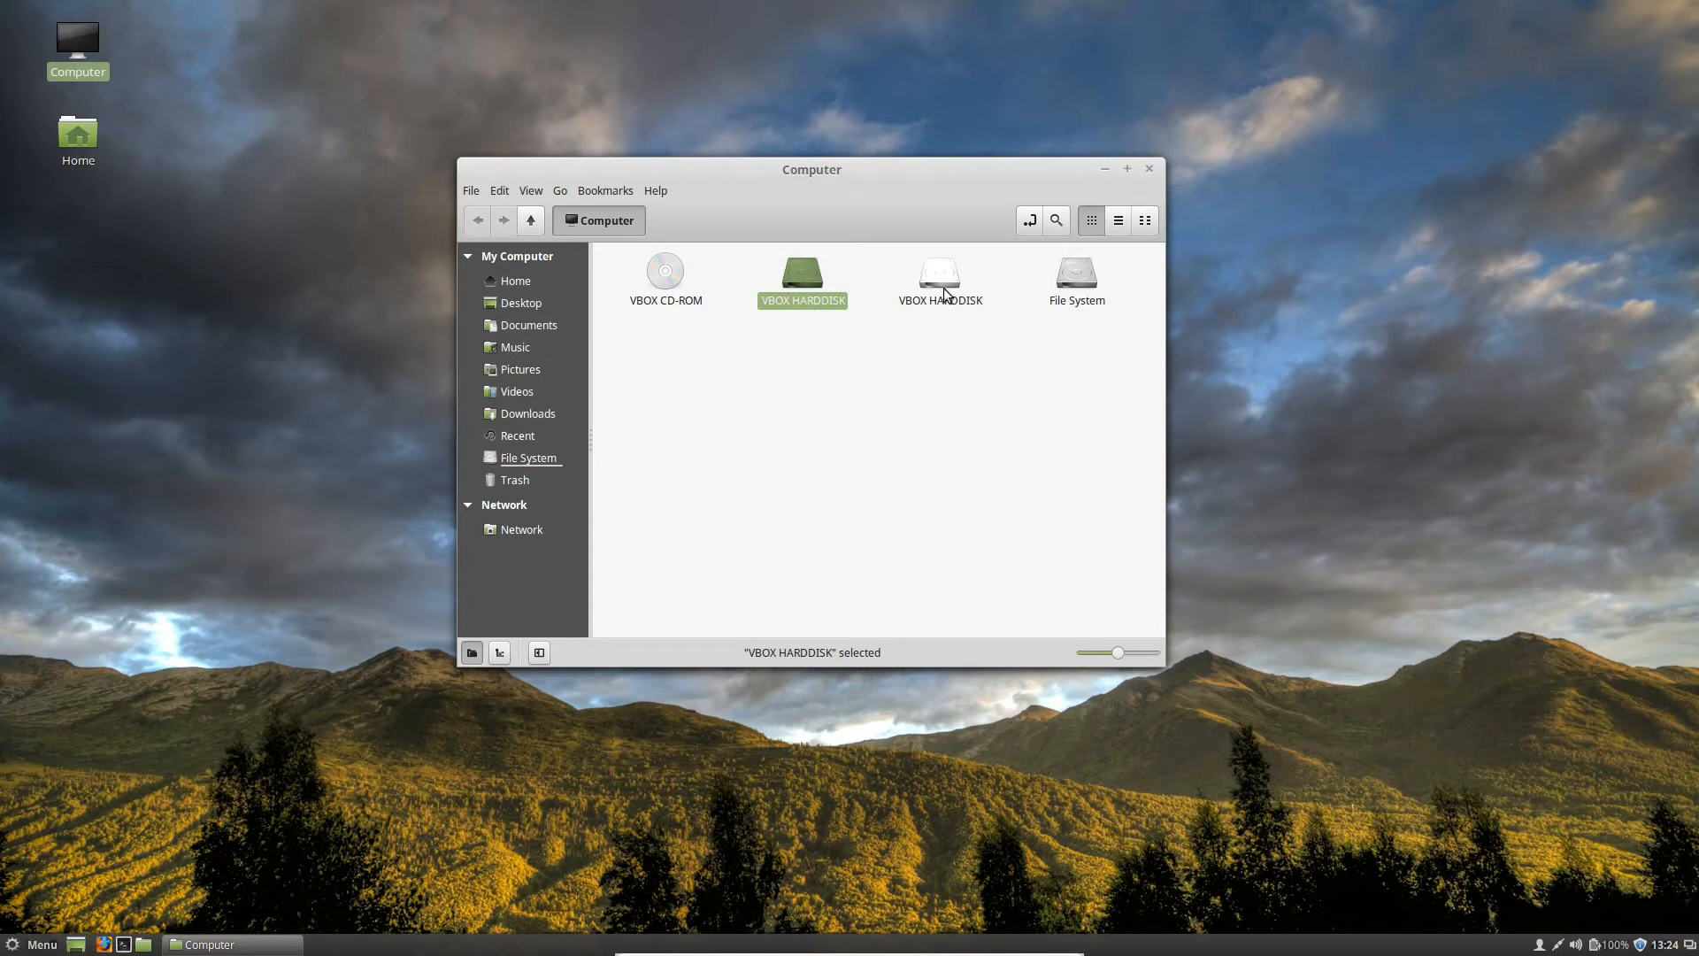
click(942, 288)
click(802, 285)
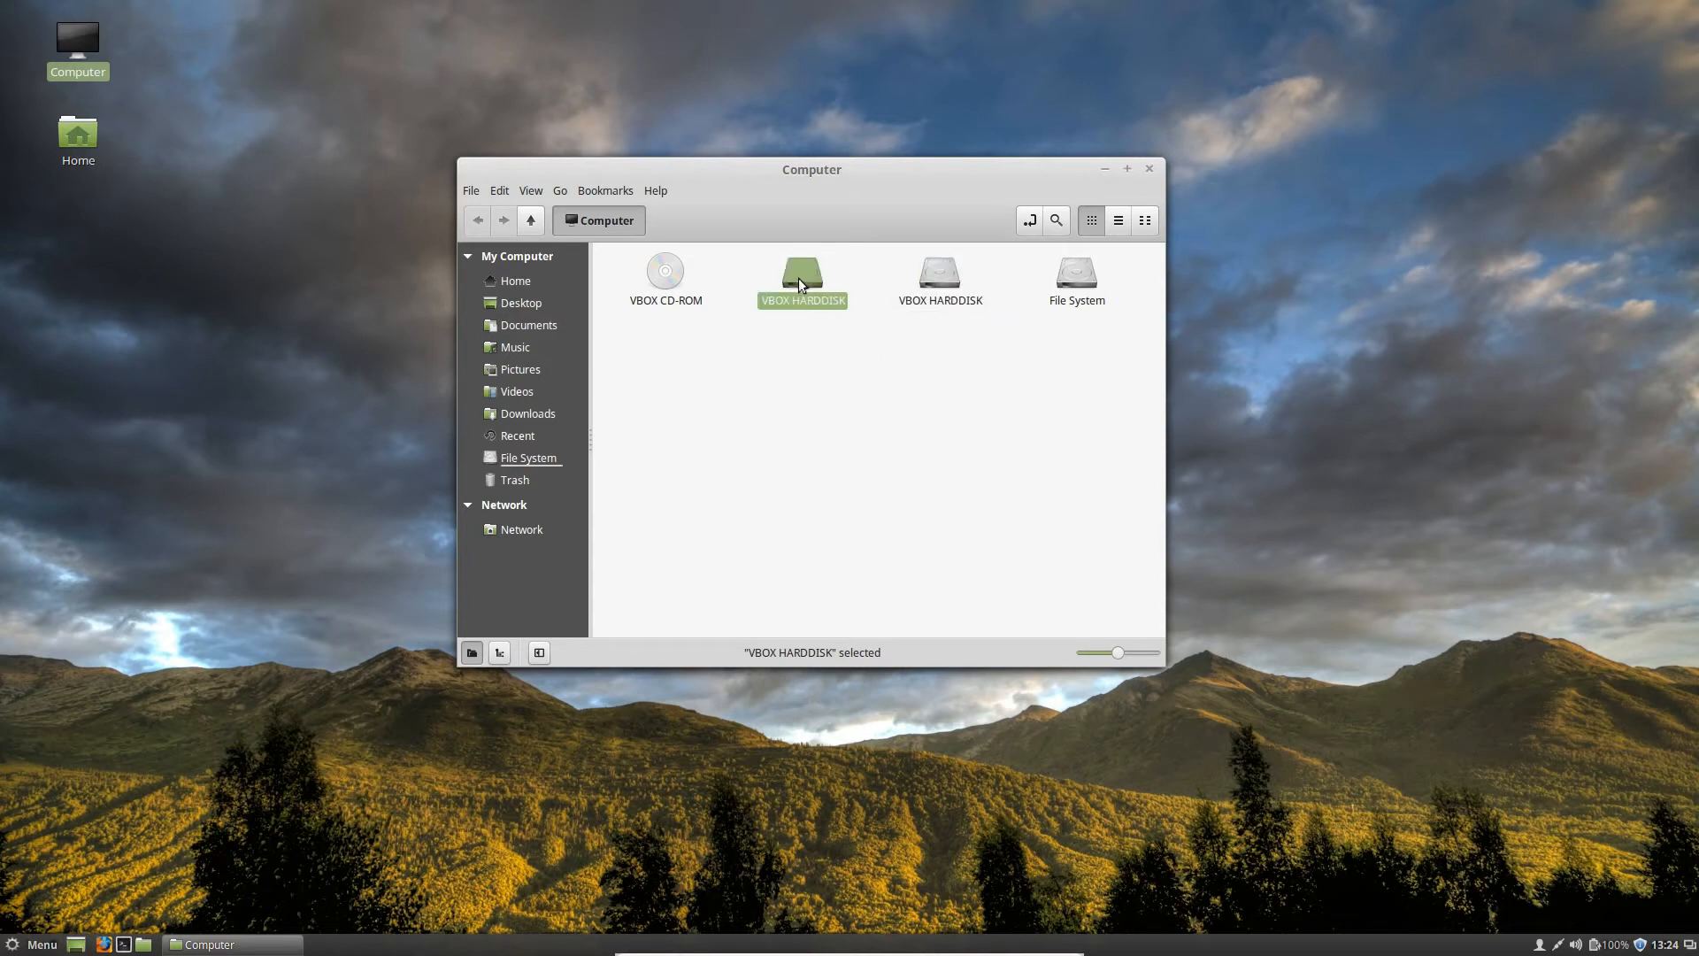
click(941, 289)
click(786, 286)
click(925, 447)
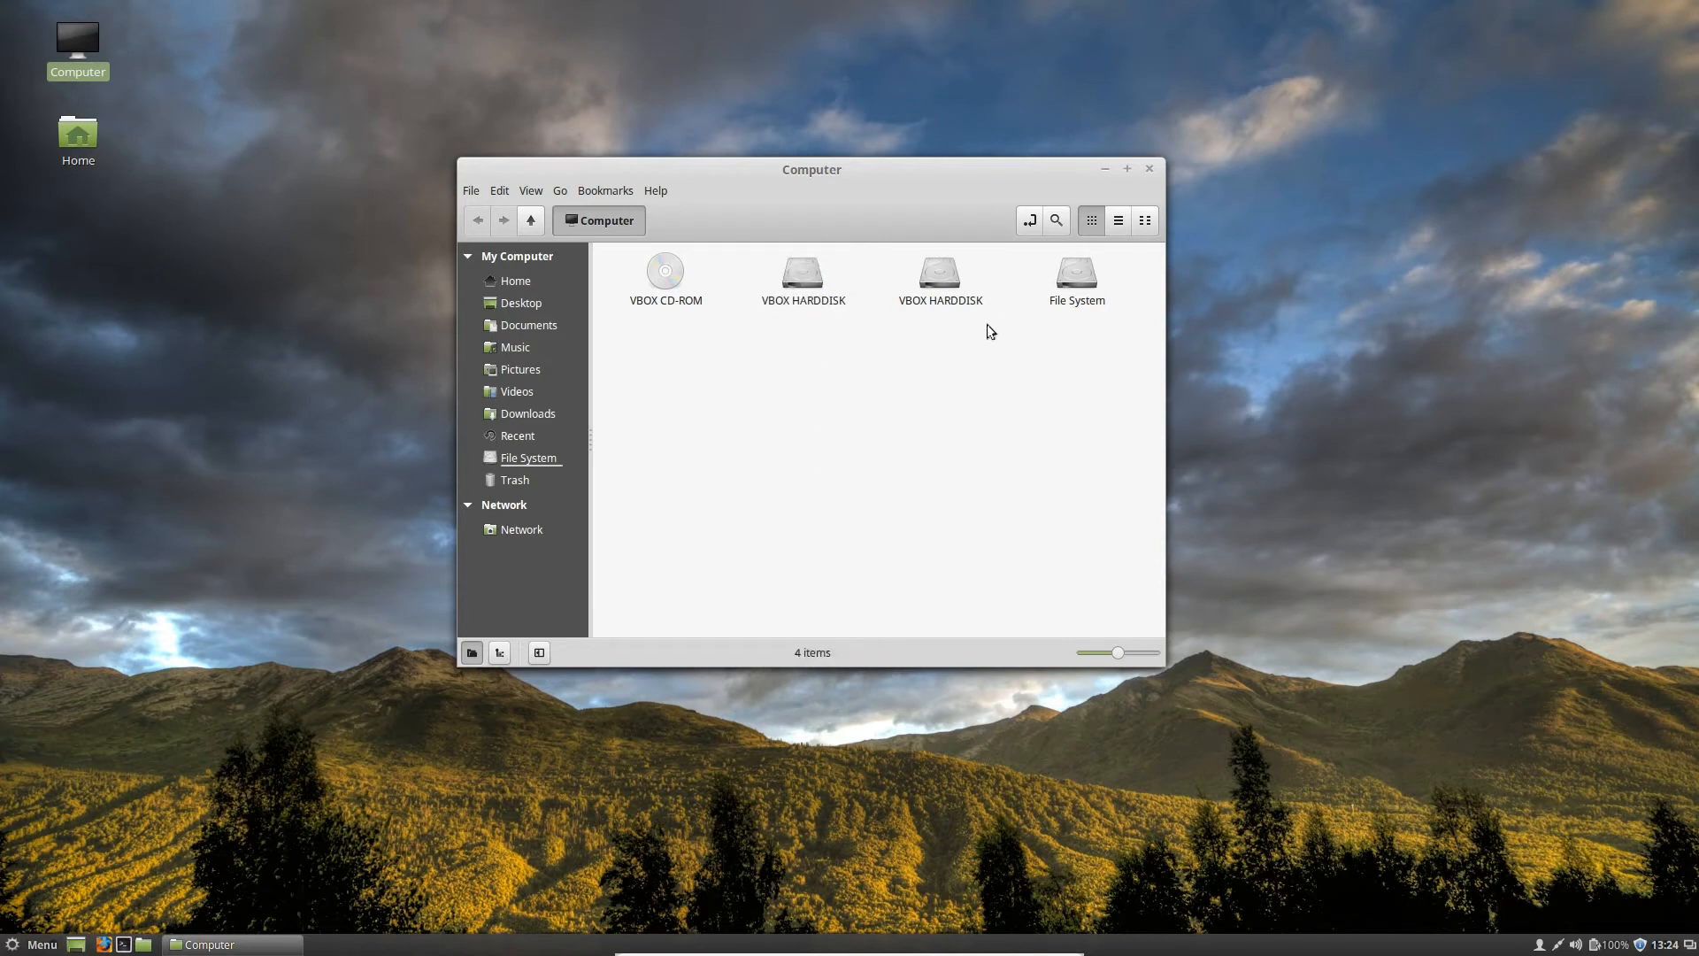
drag(989, 259, 759, 318)
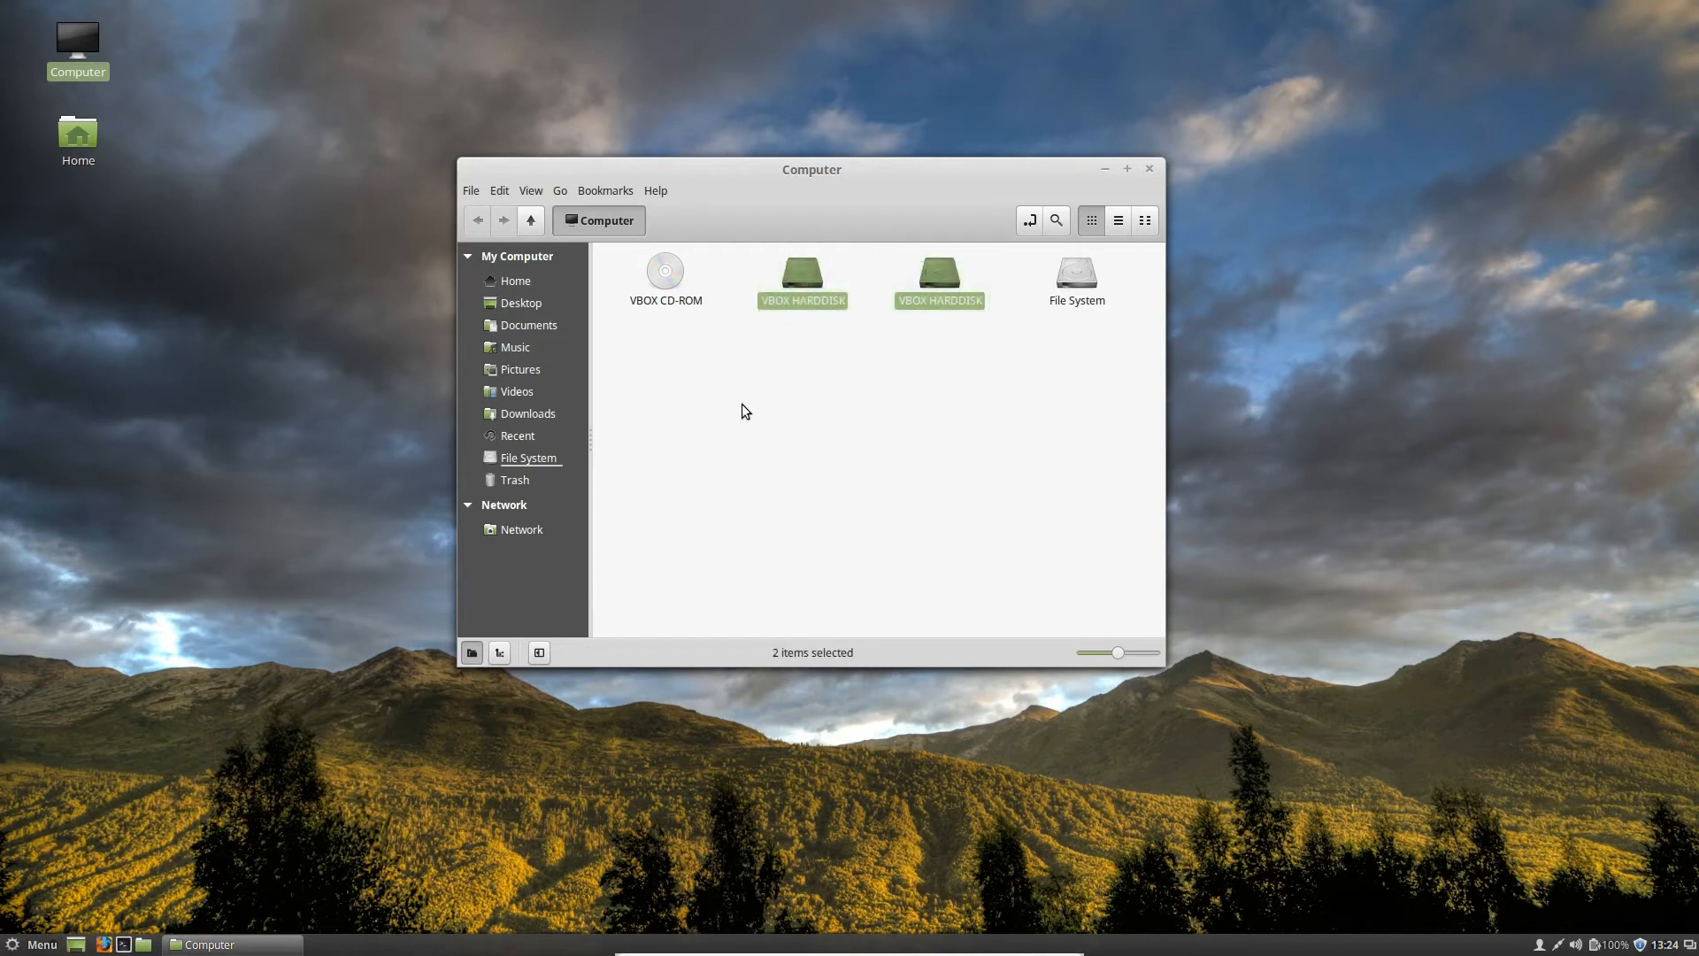
click(742, 405)
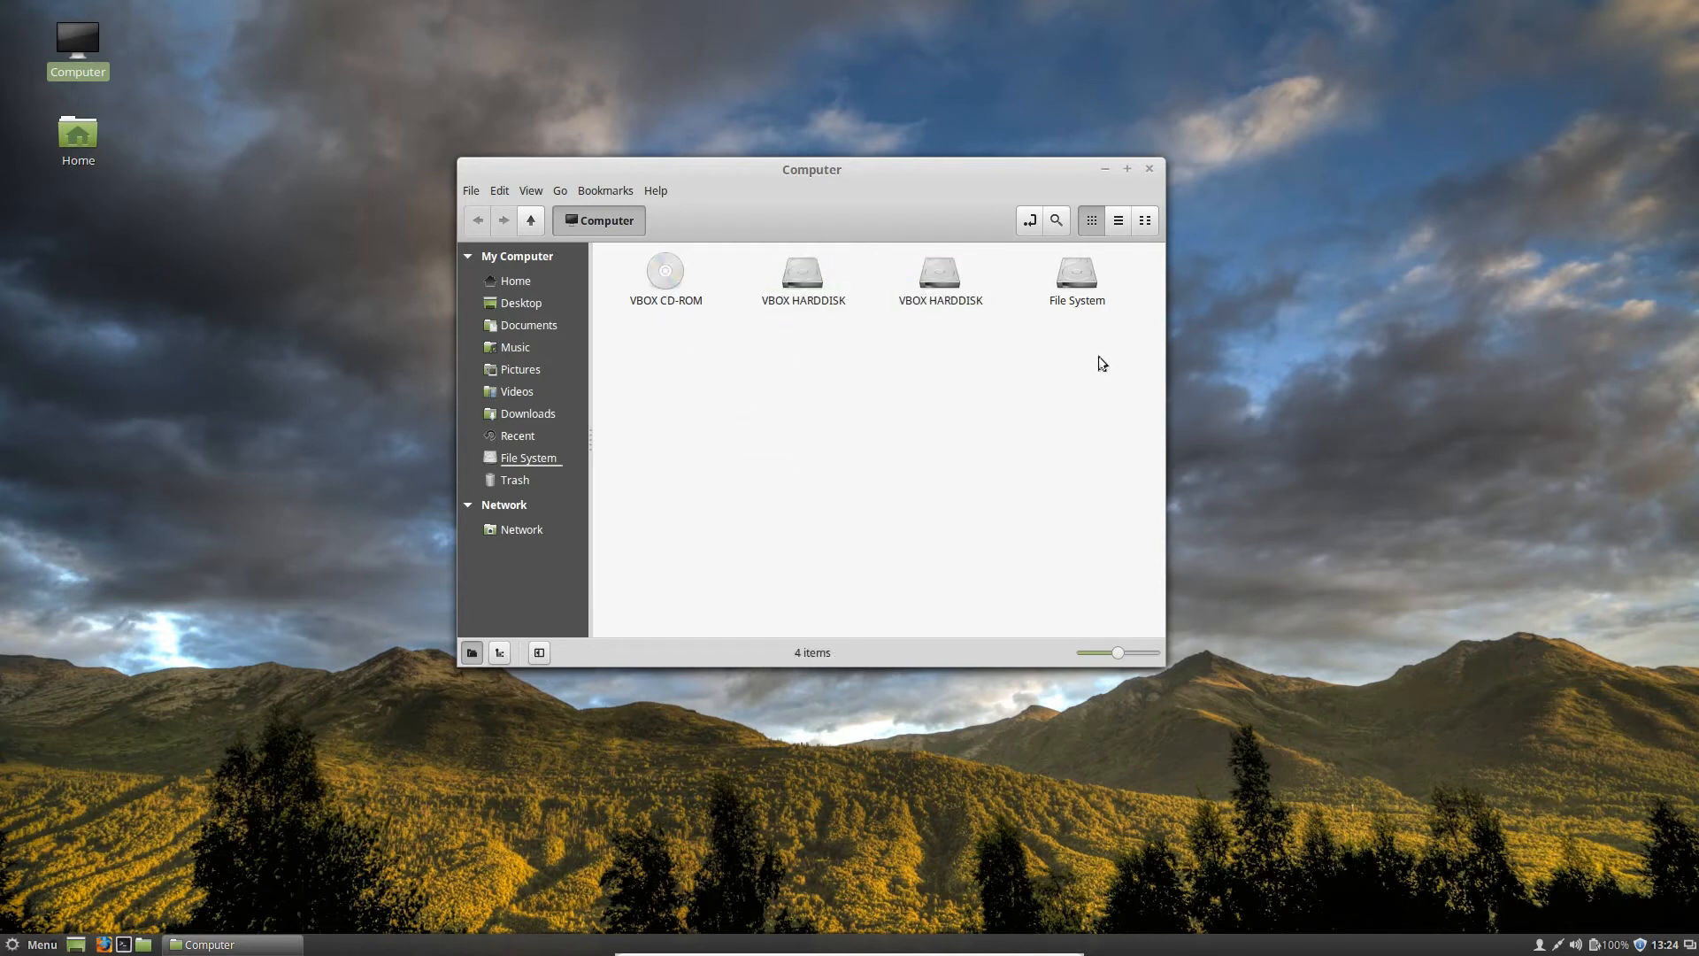
double_click(1075, 277)
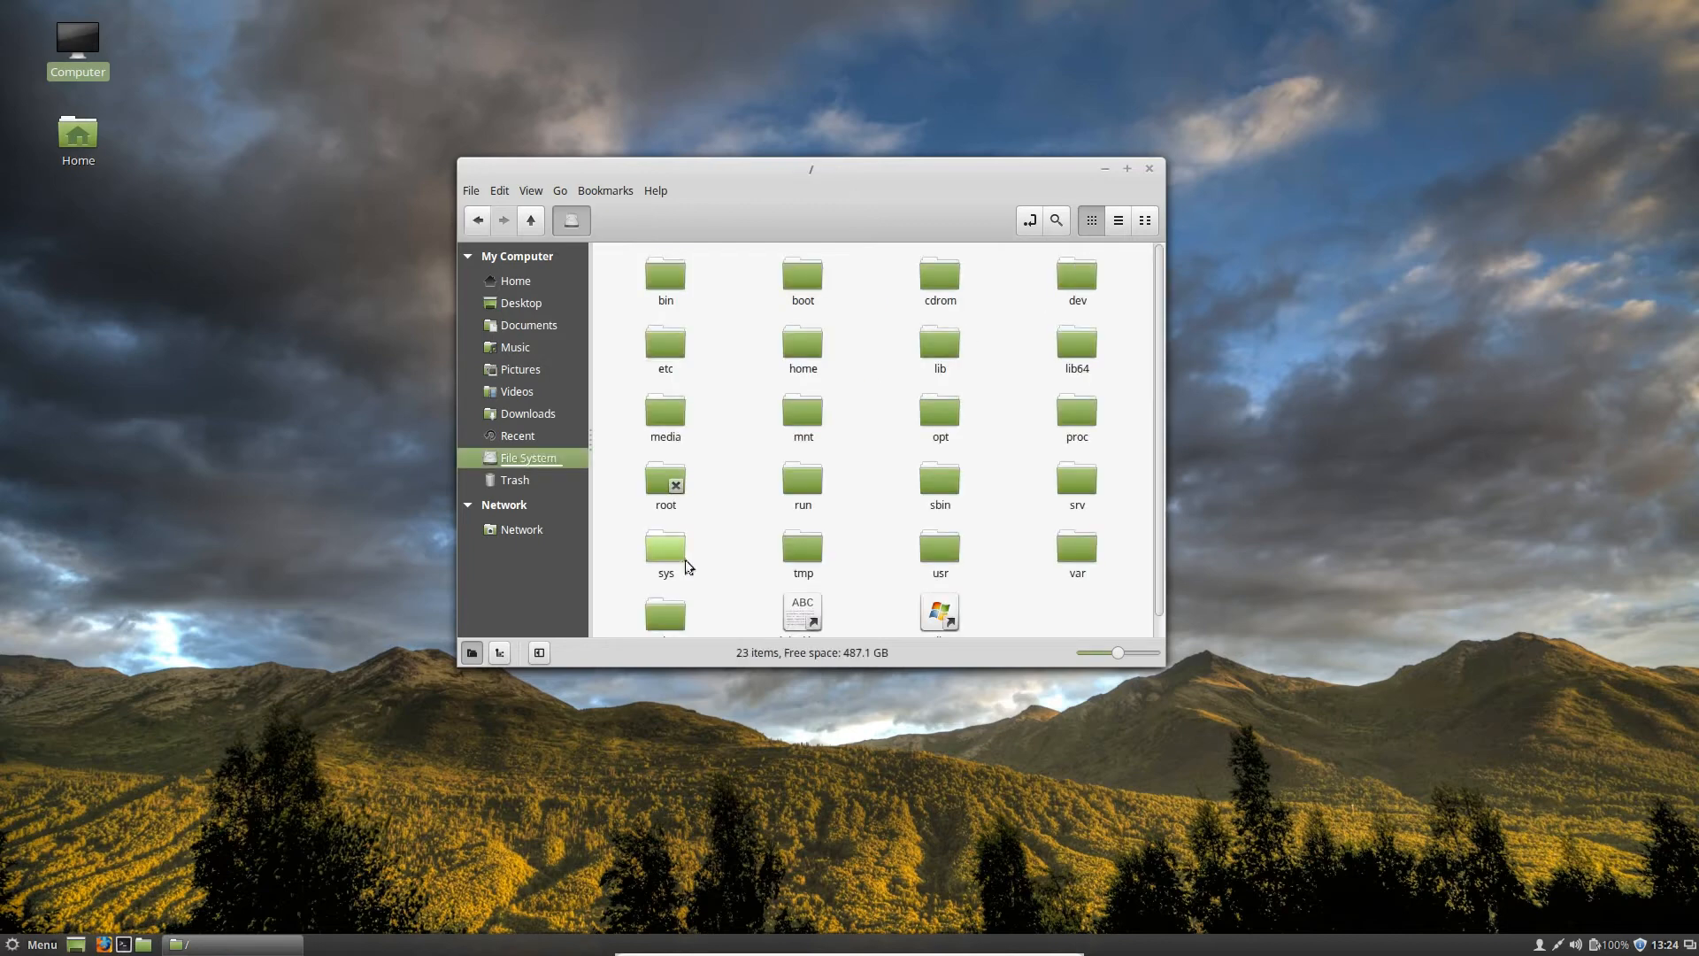
scroll(687, 568, down, 1)
double_click(665, 588)
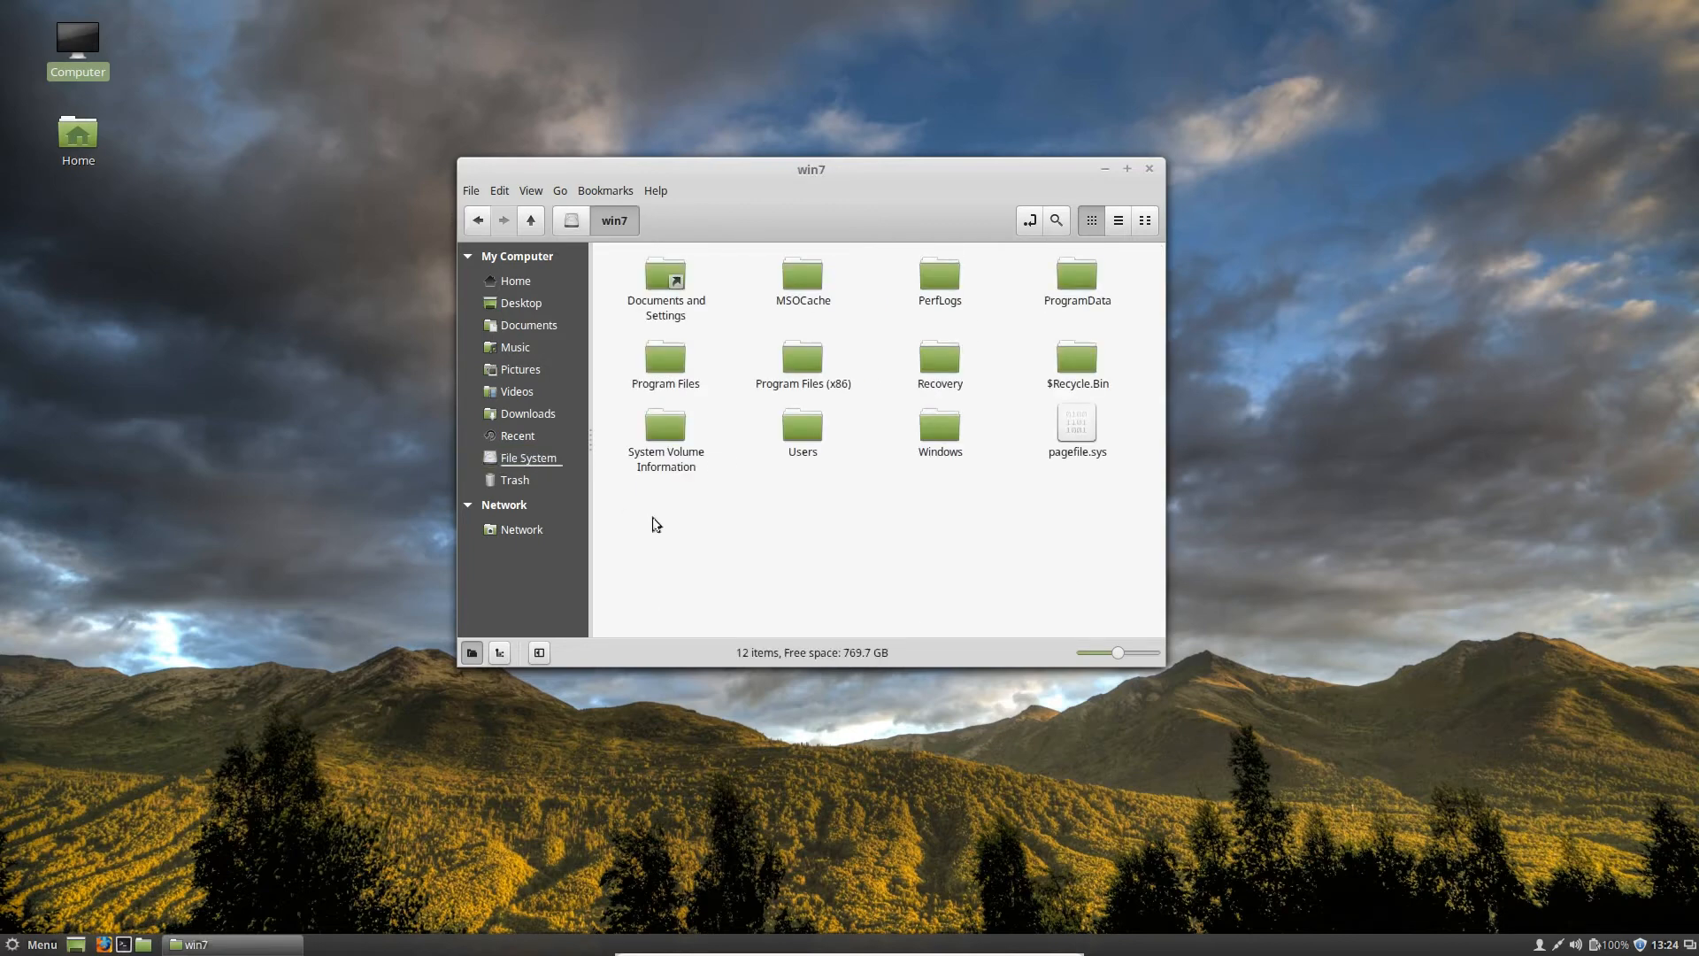
click(571, 221)
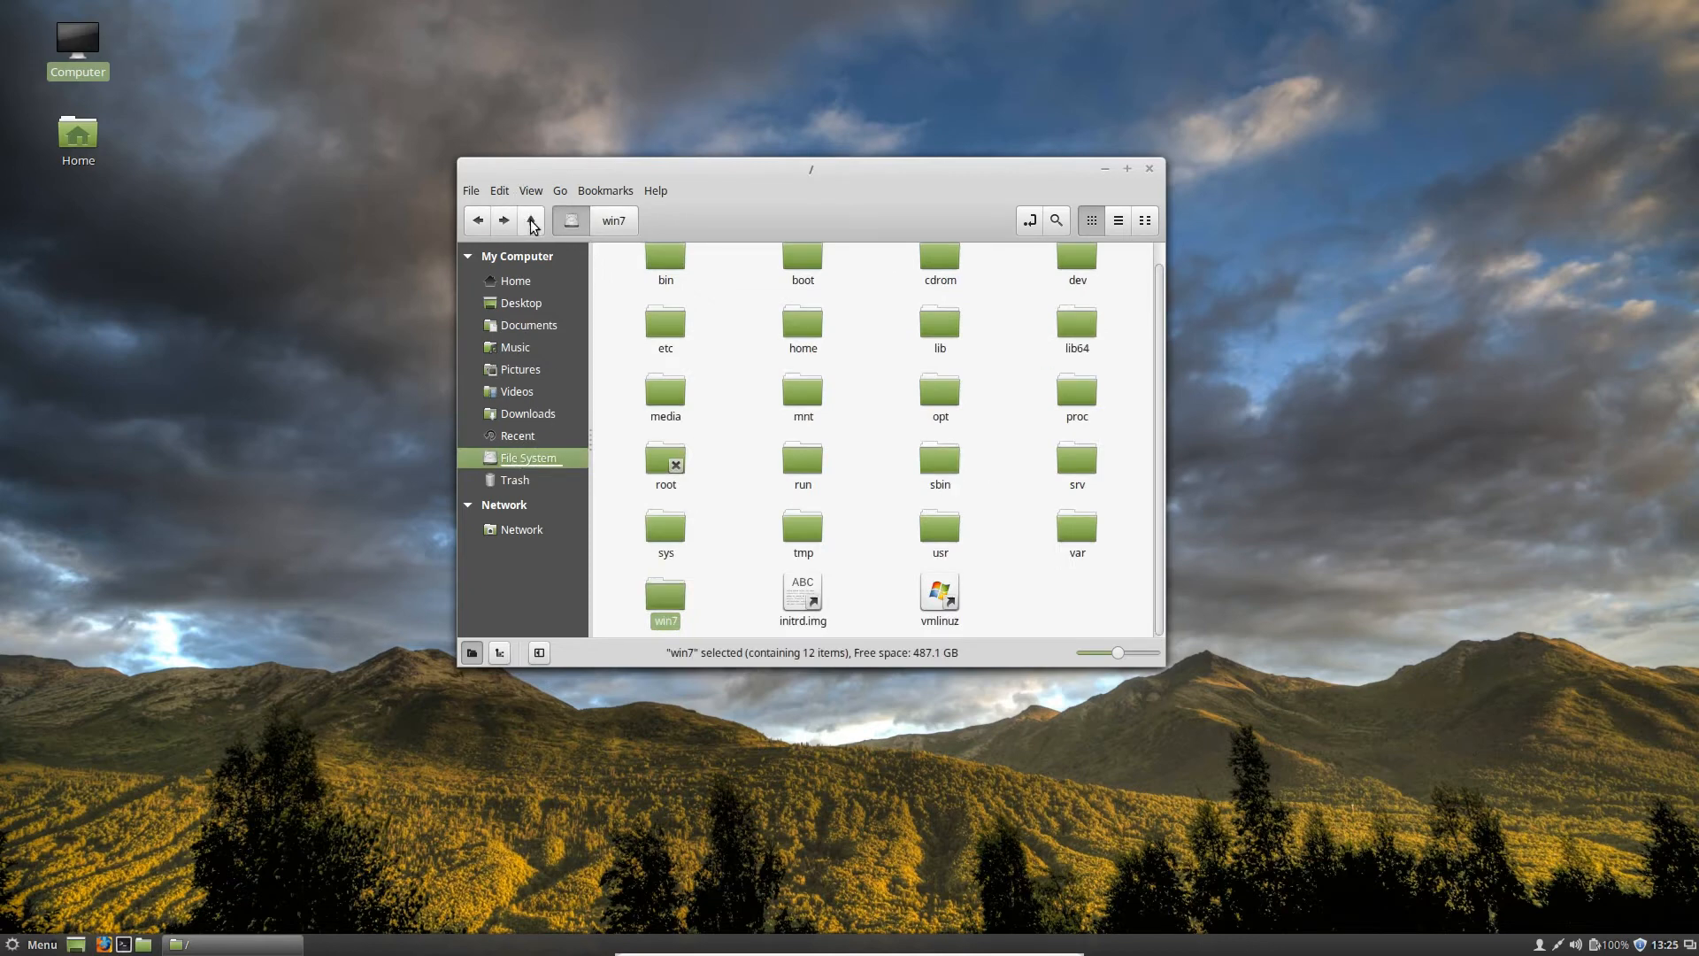
scroll(623, 386, up, 1)
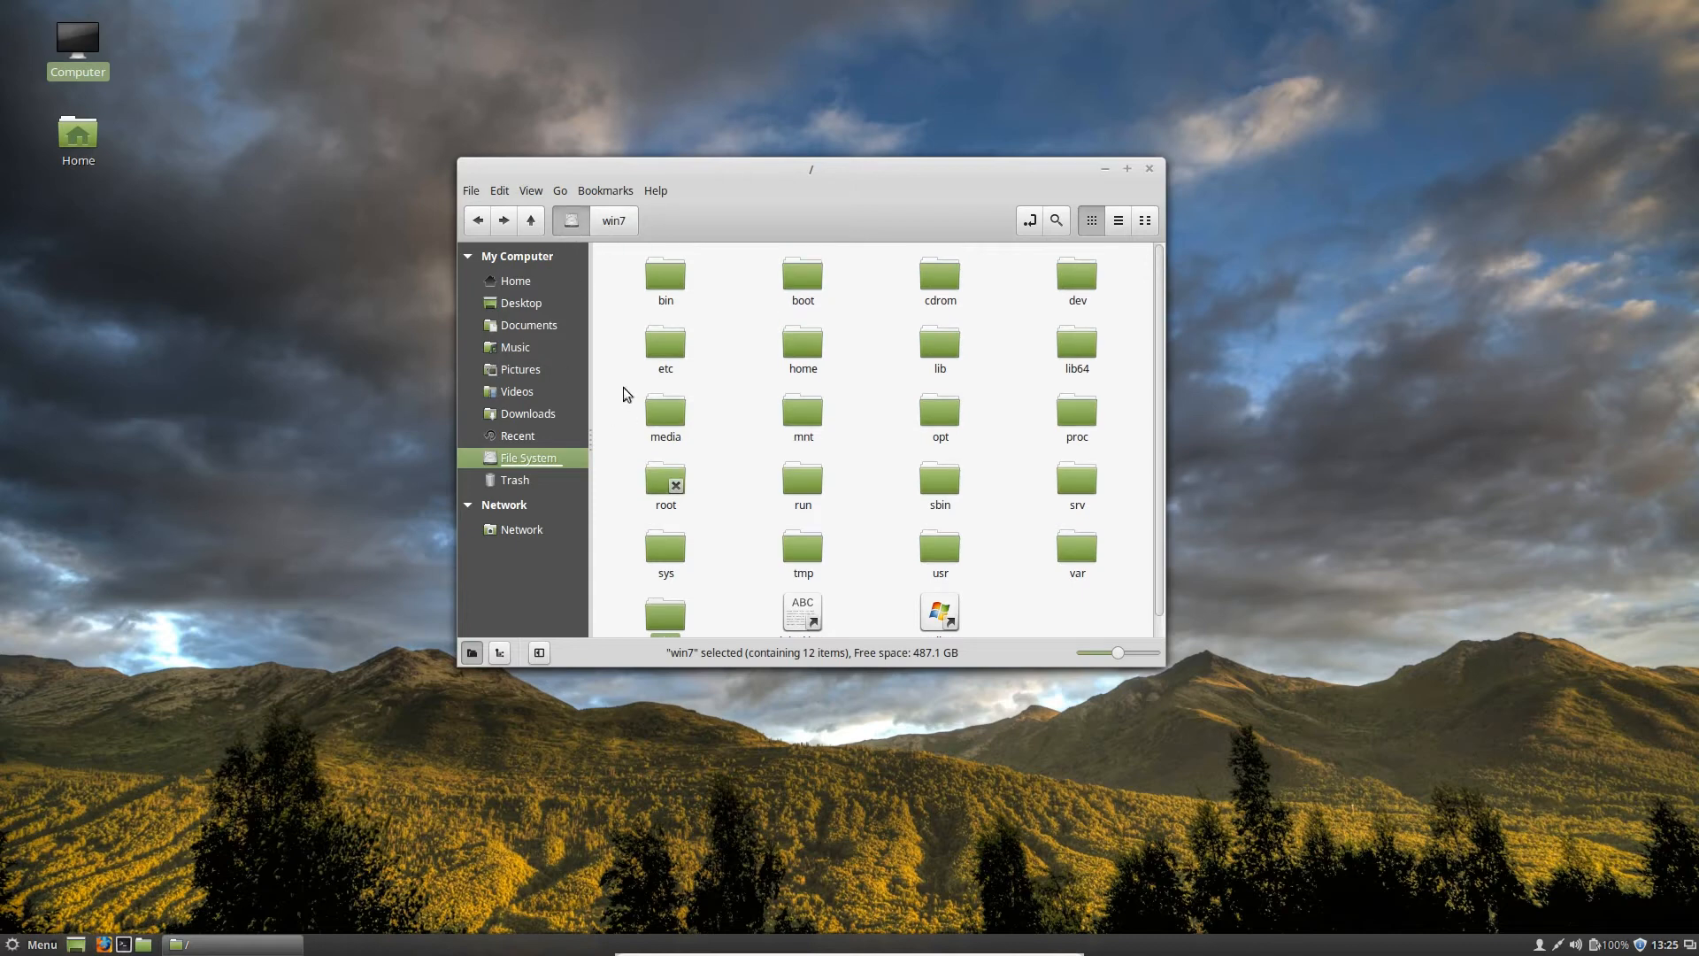
click(610, 220)
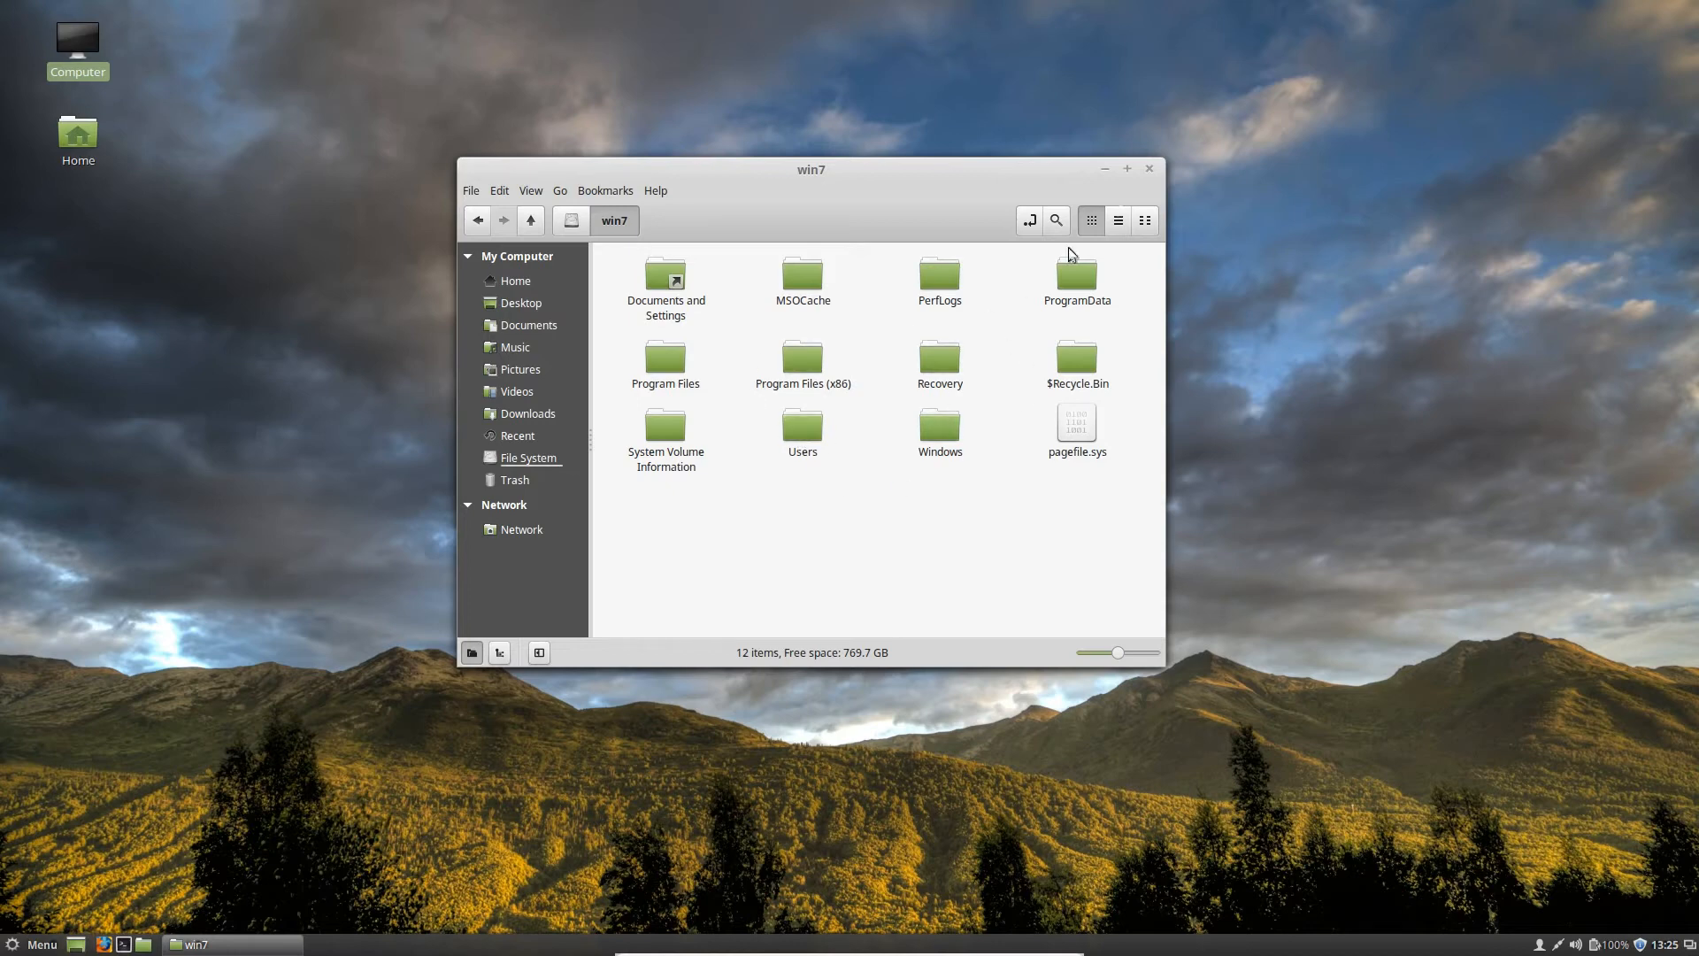
click(1149, 169)
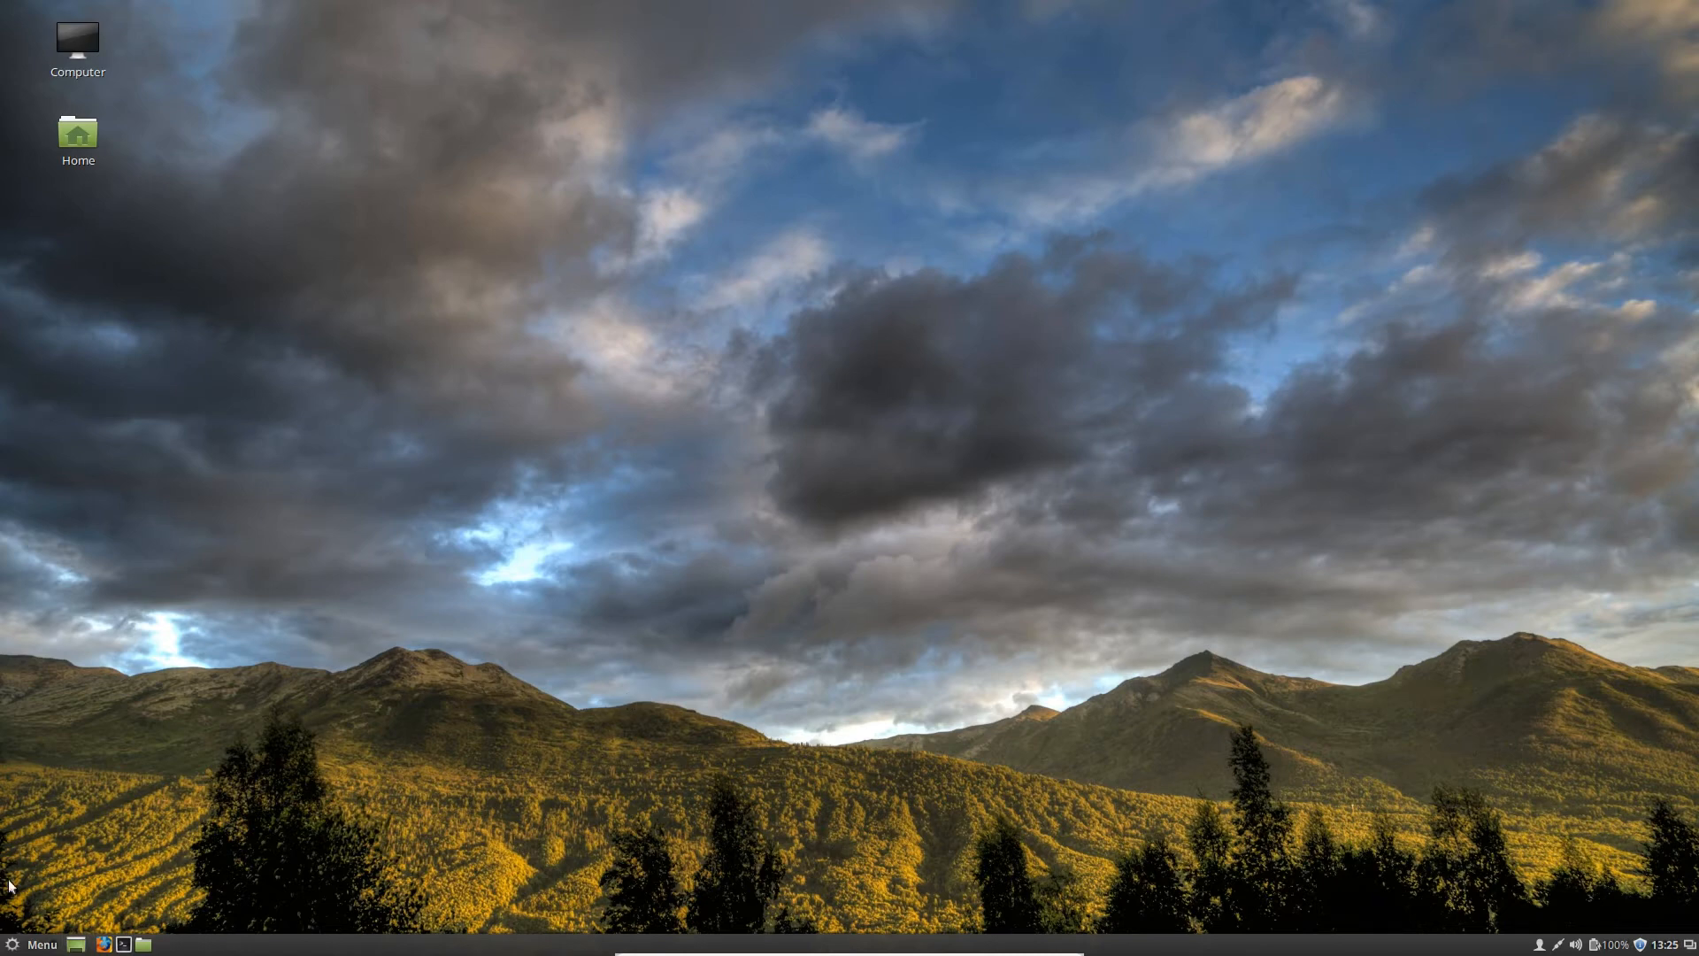
- Bring up the Cinnamon log-out and shut-down prompts from the menu and cancel both
click(36, 943)
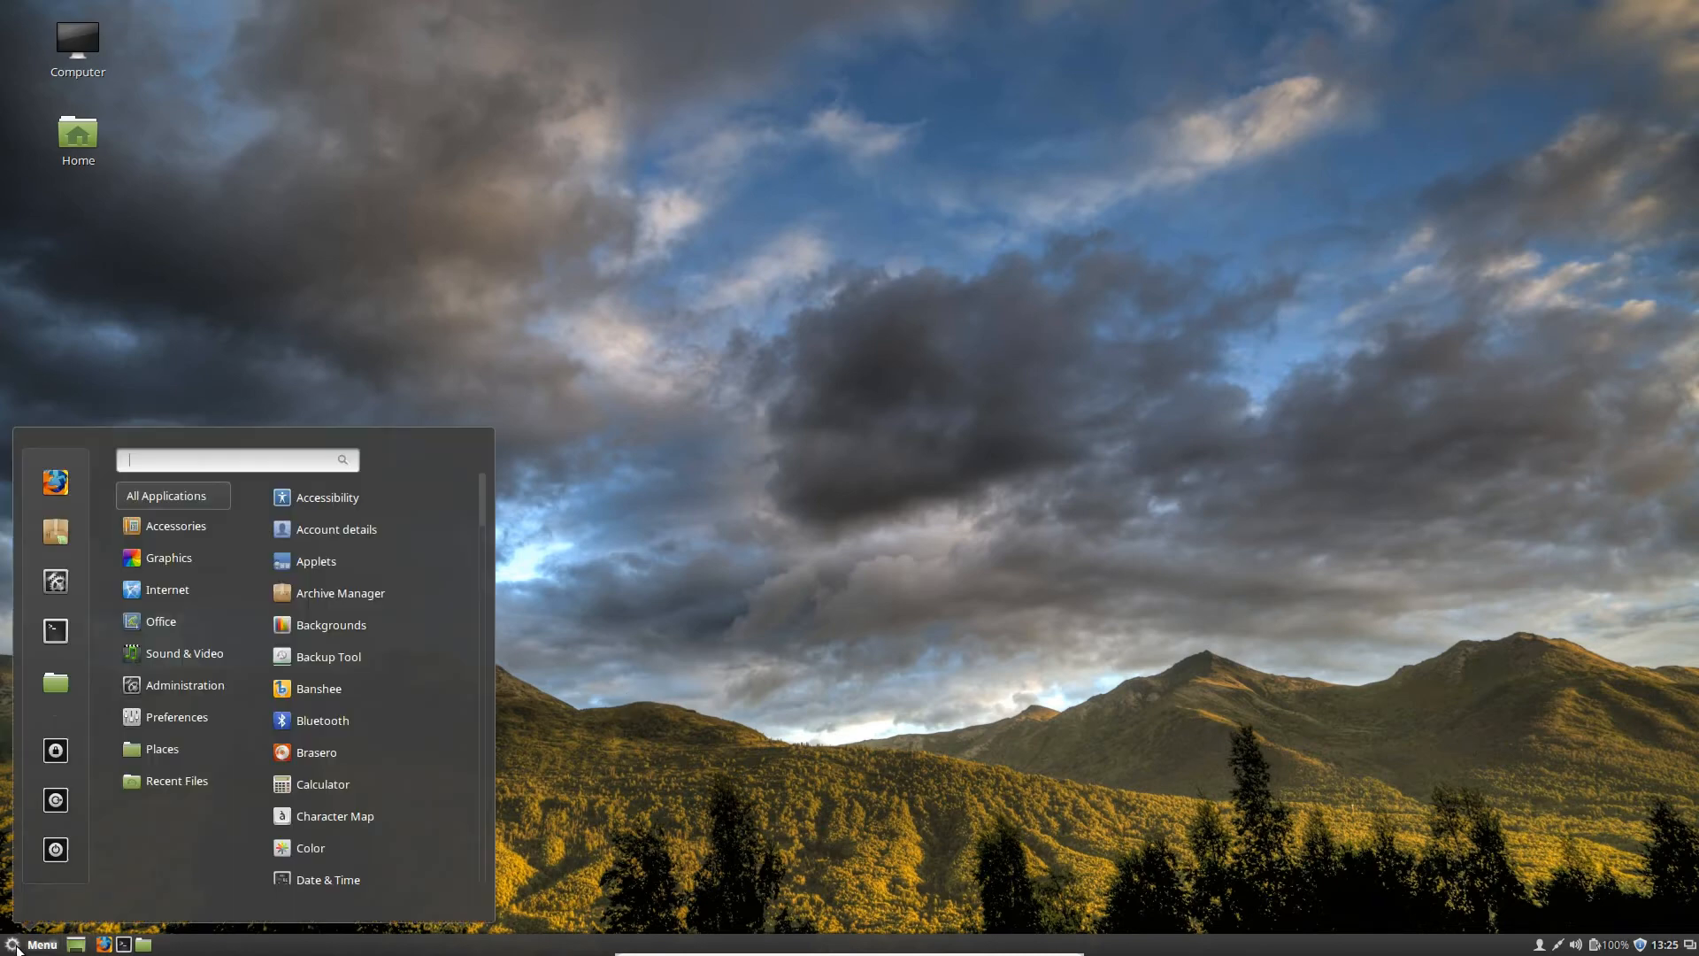
click(54, 799)
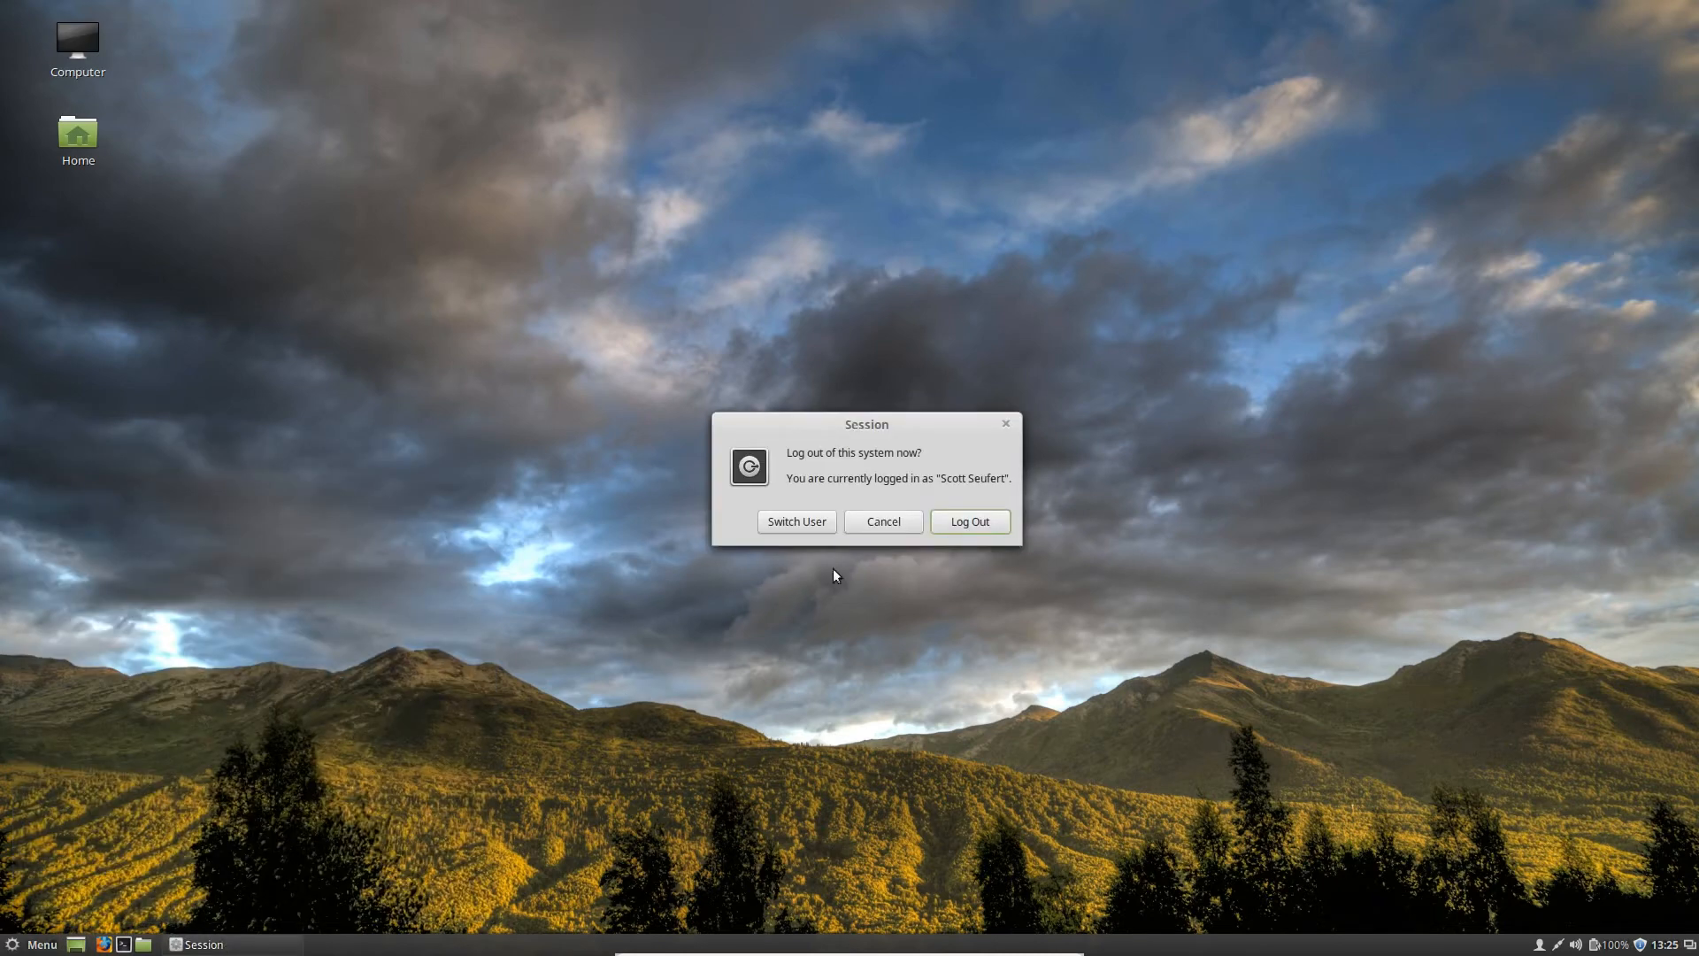
click(905, 522)
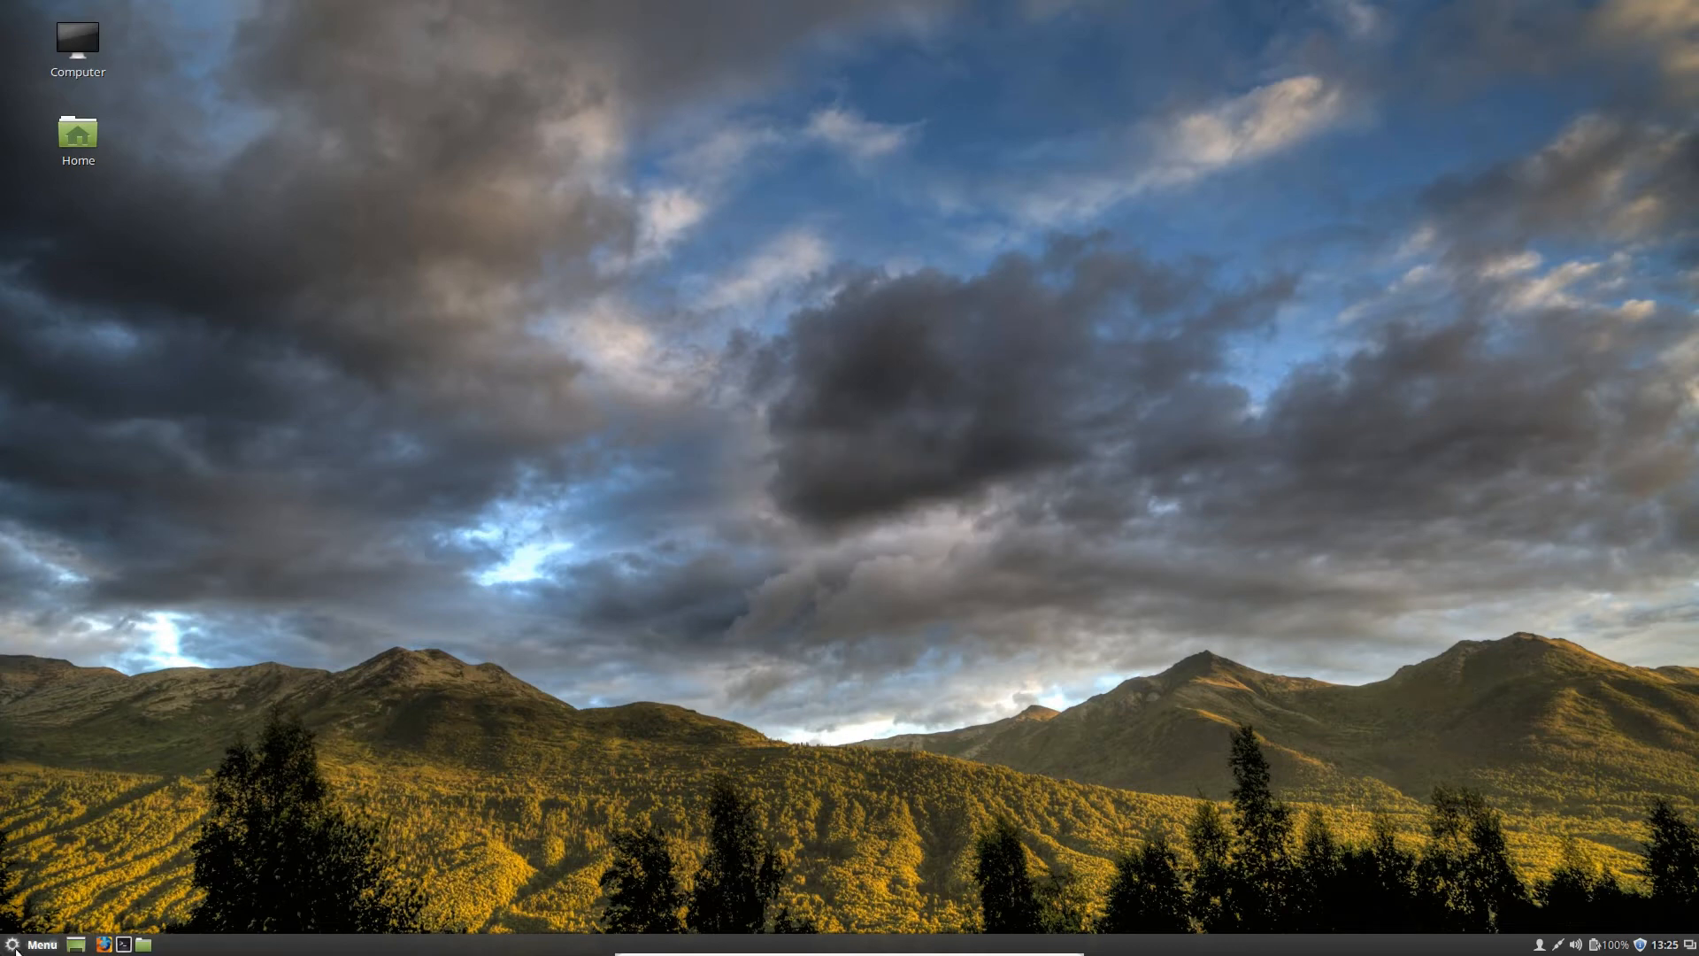
click(28, 945)
click(55, 849)
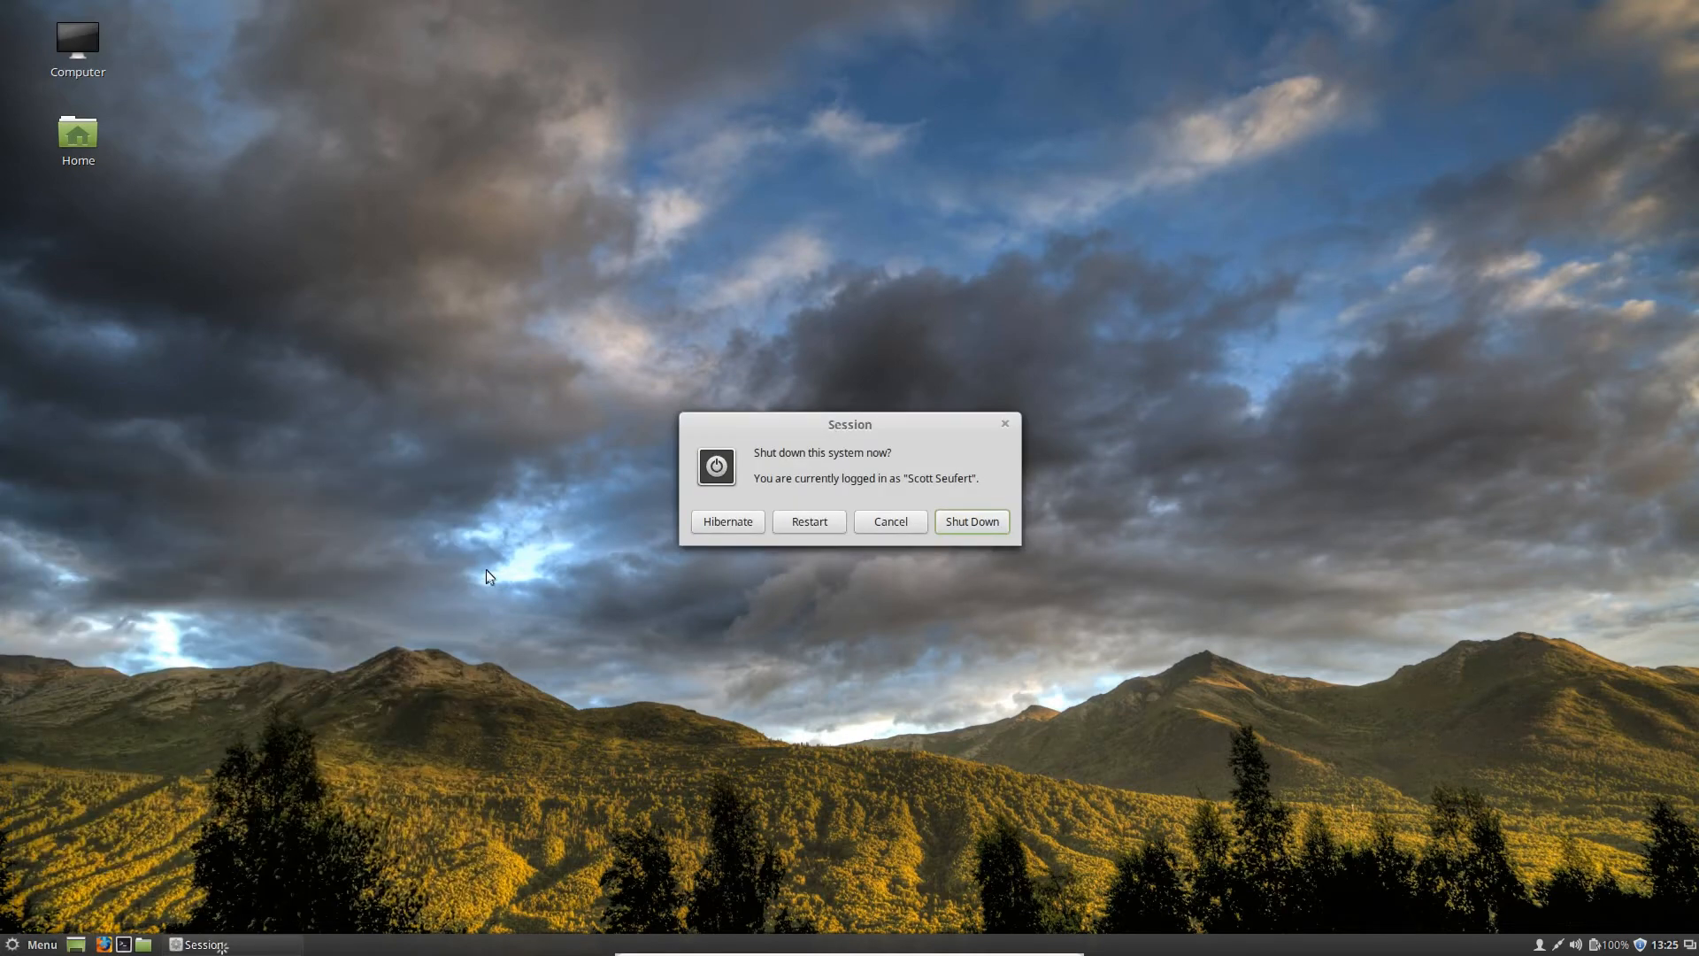
click(807, 527)
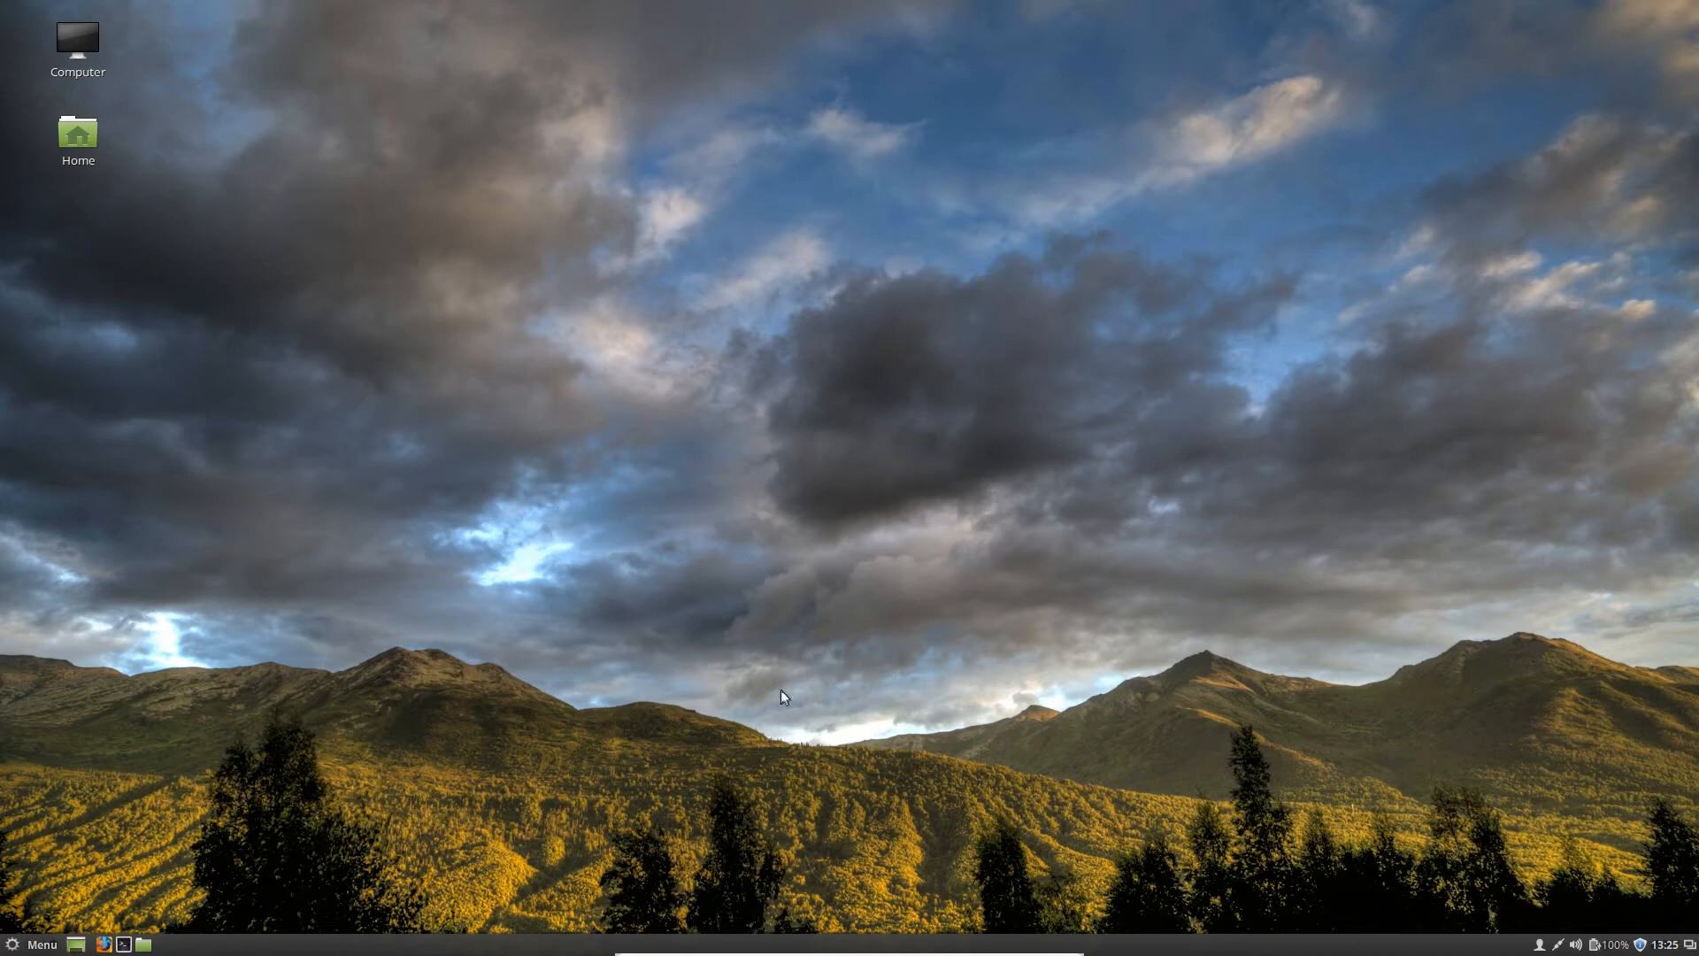
- Reset the VM from the VirtualBox Machine menu and boot the Windows 7 entry in GRUB
click(680, 944)
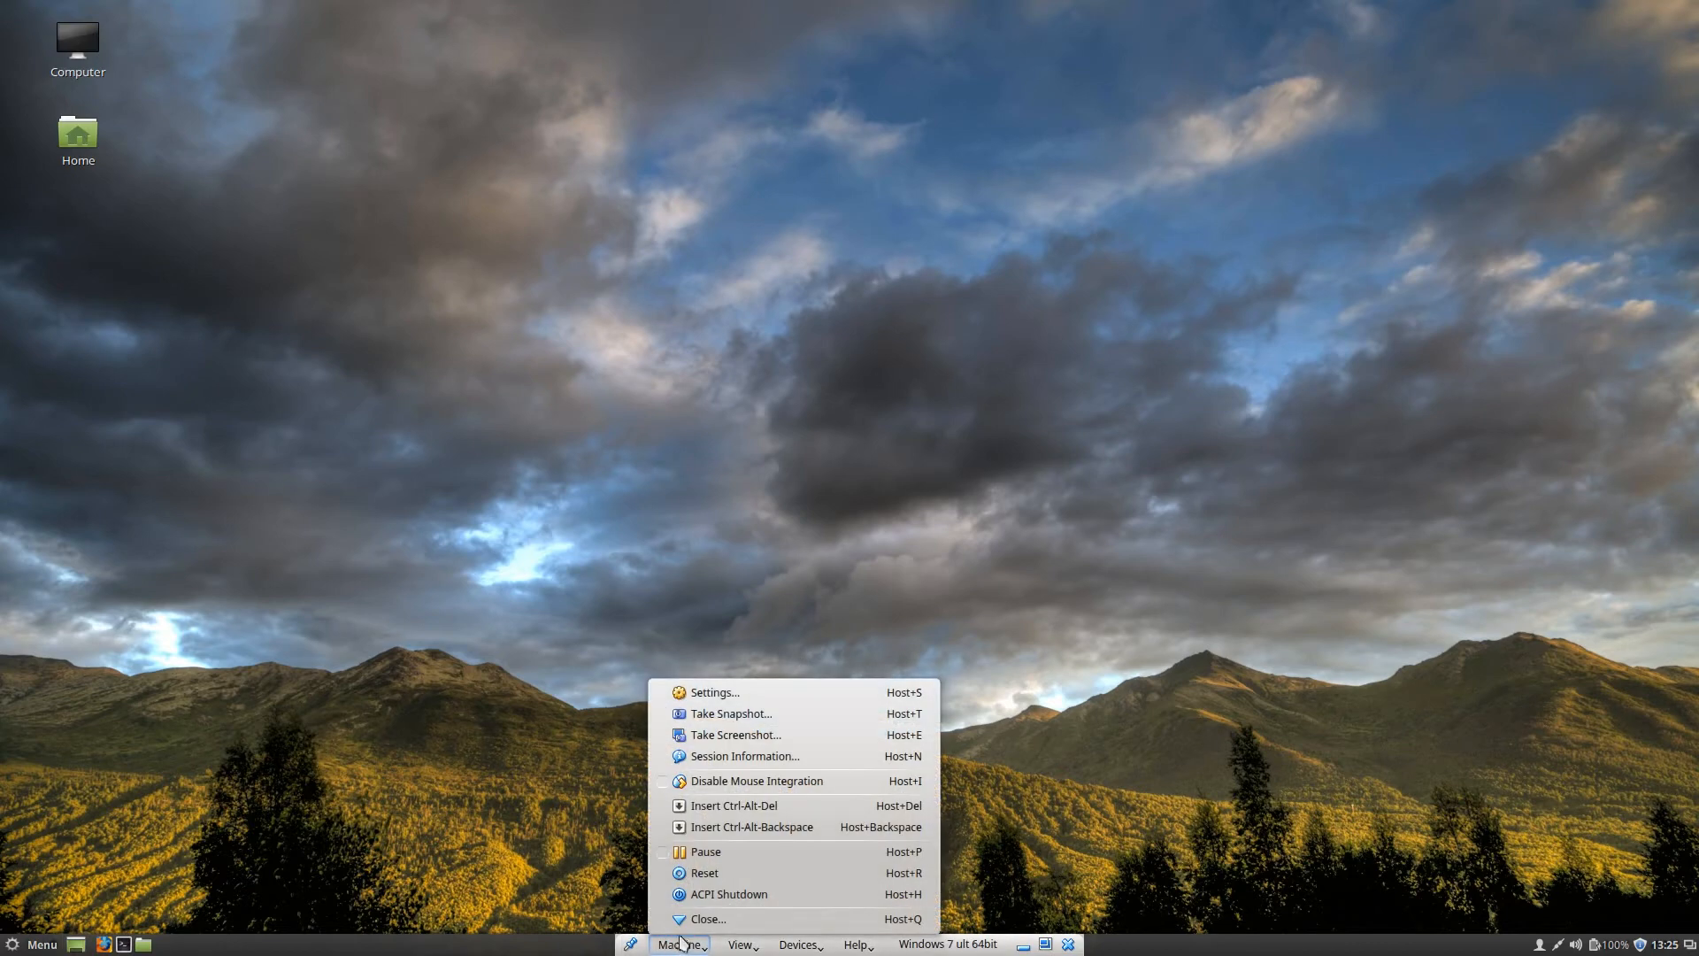
click(708, 873)
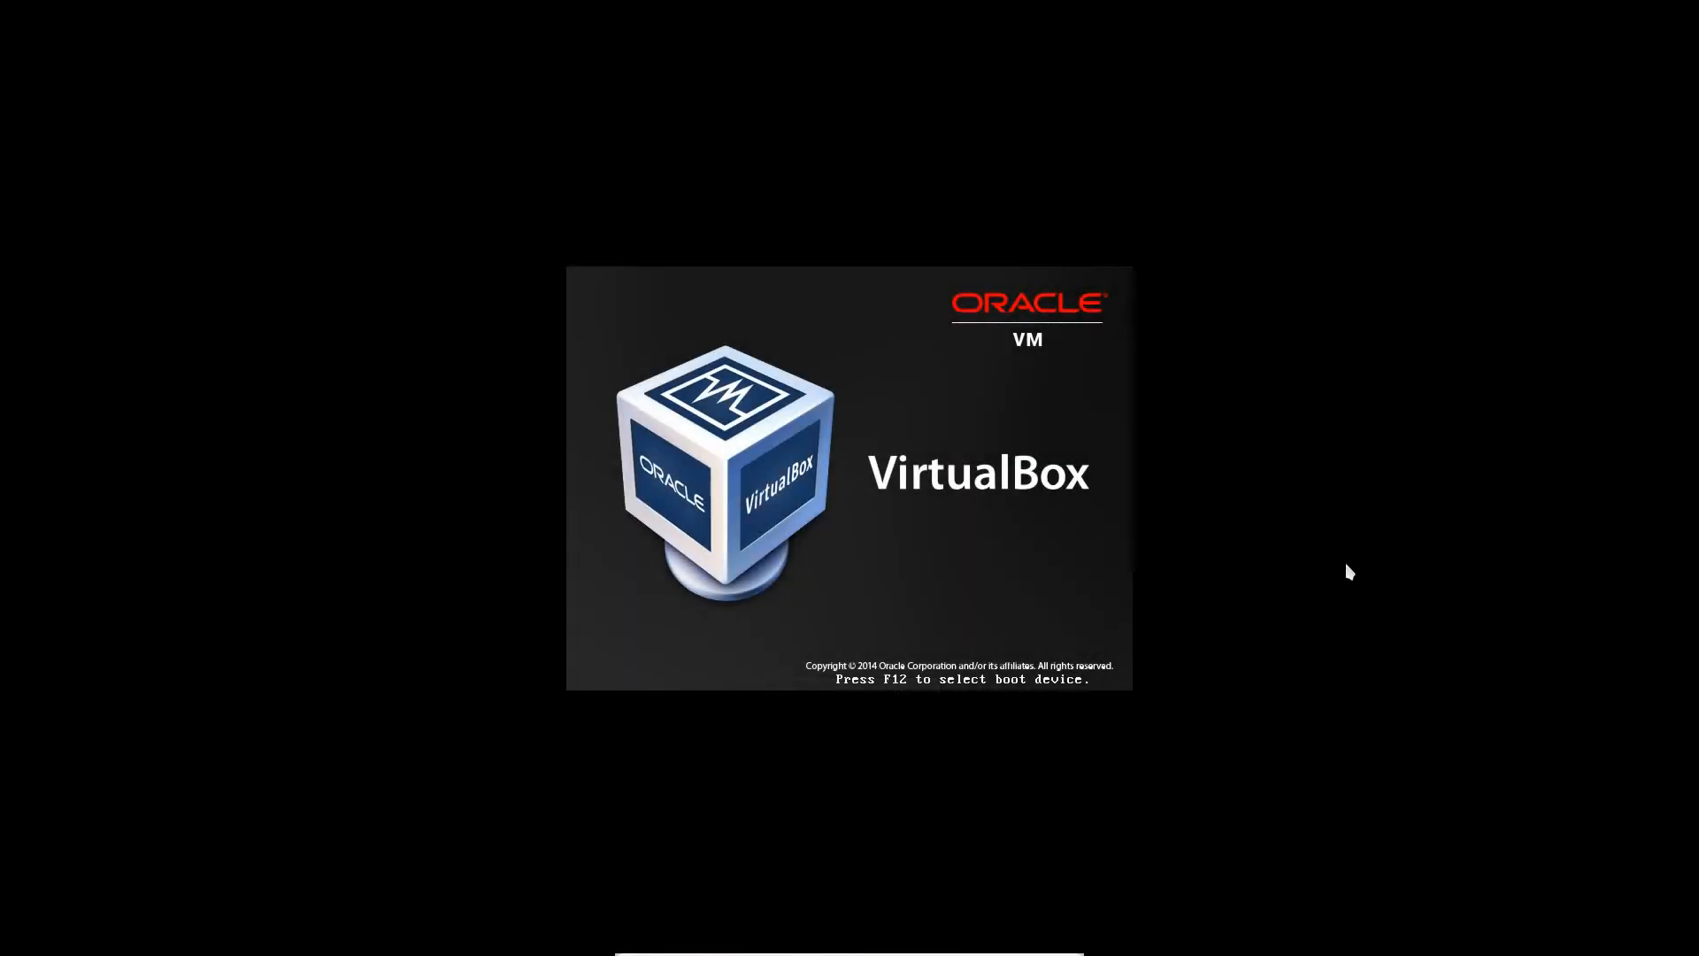
key(Down)
key(Up)
key(Down)
key(Down)
key(Down)
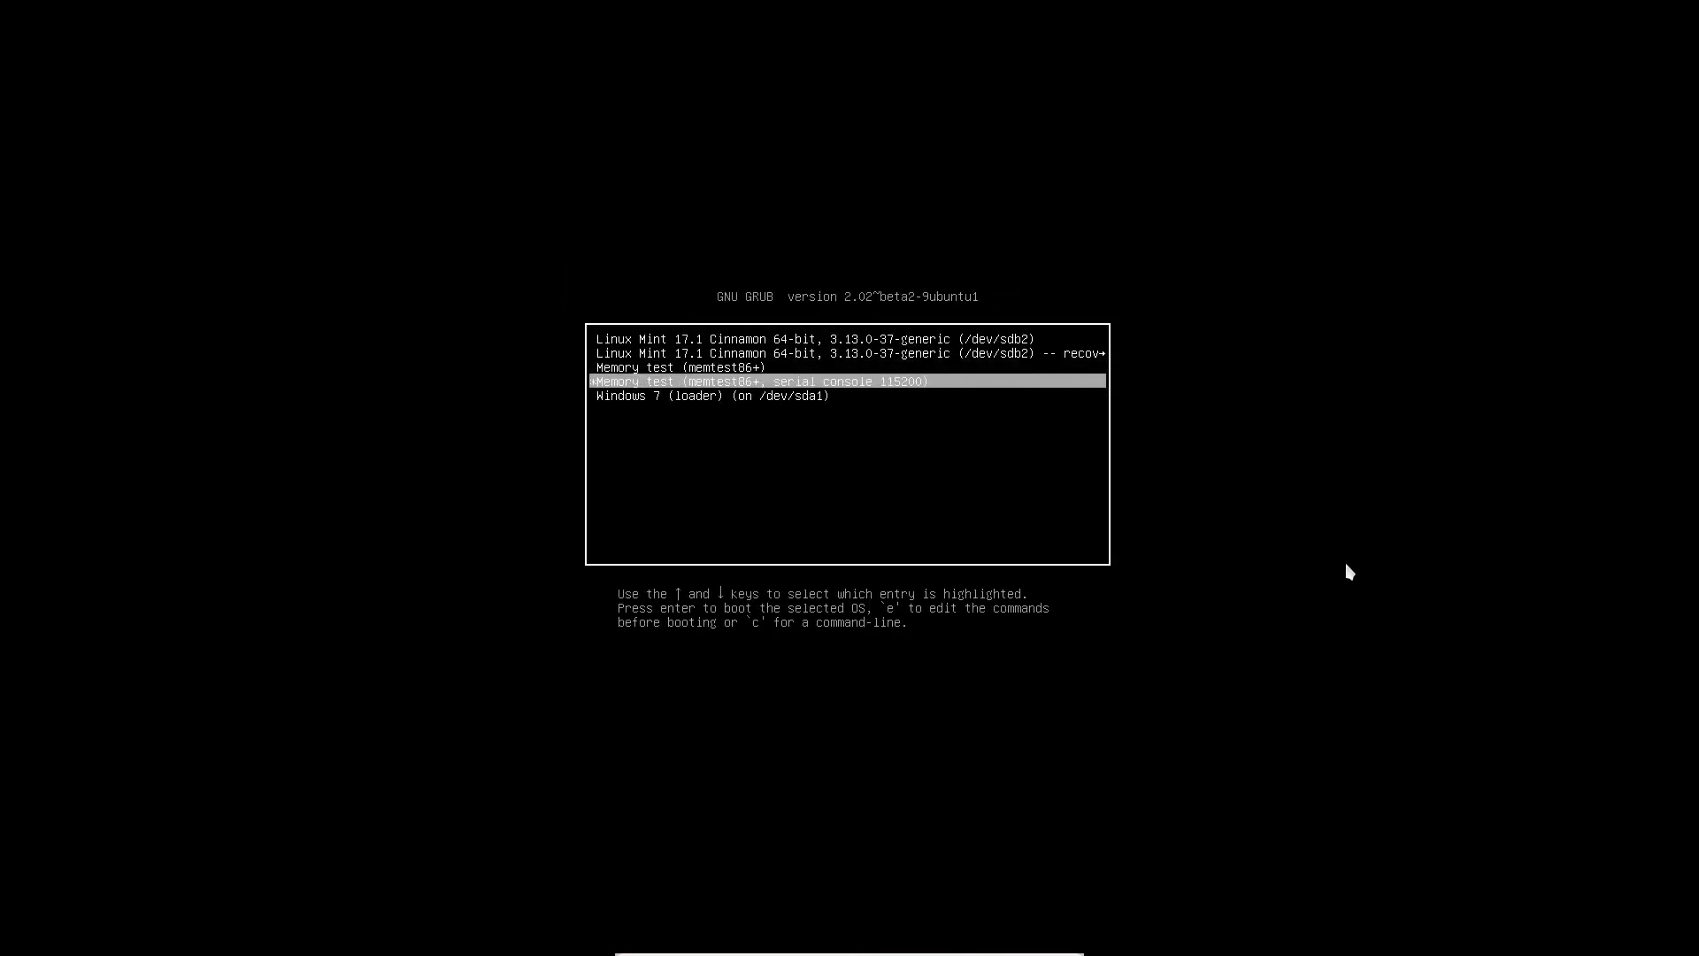
key(Down)
key(Up)
key(Return)
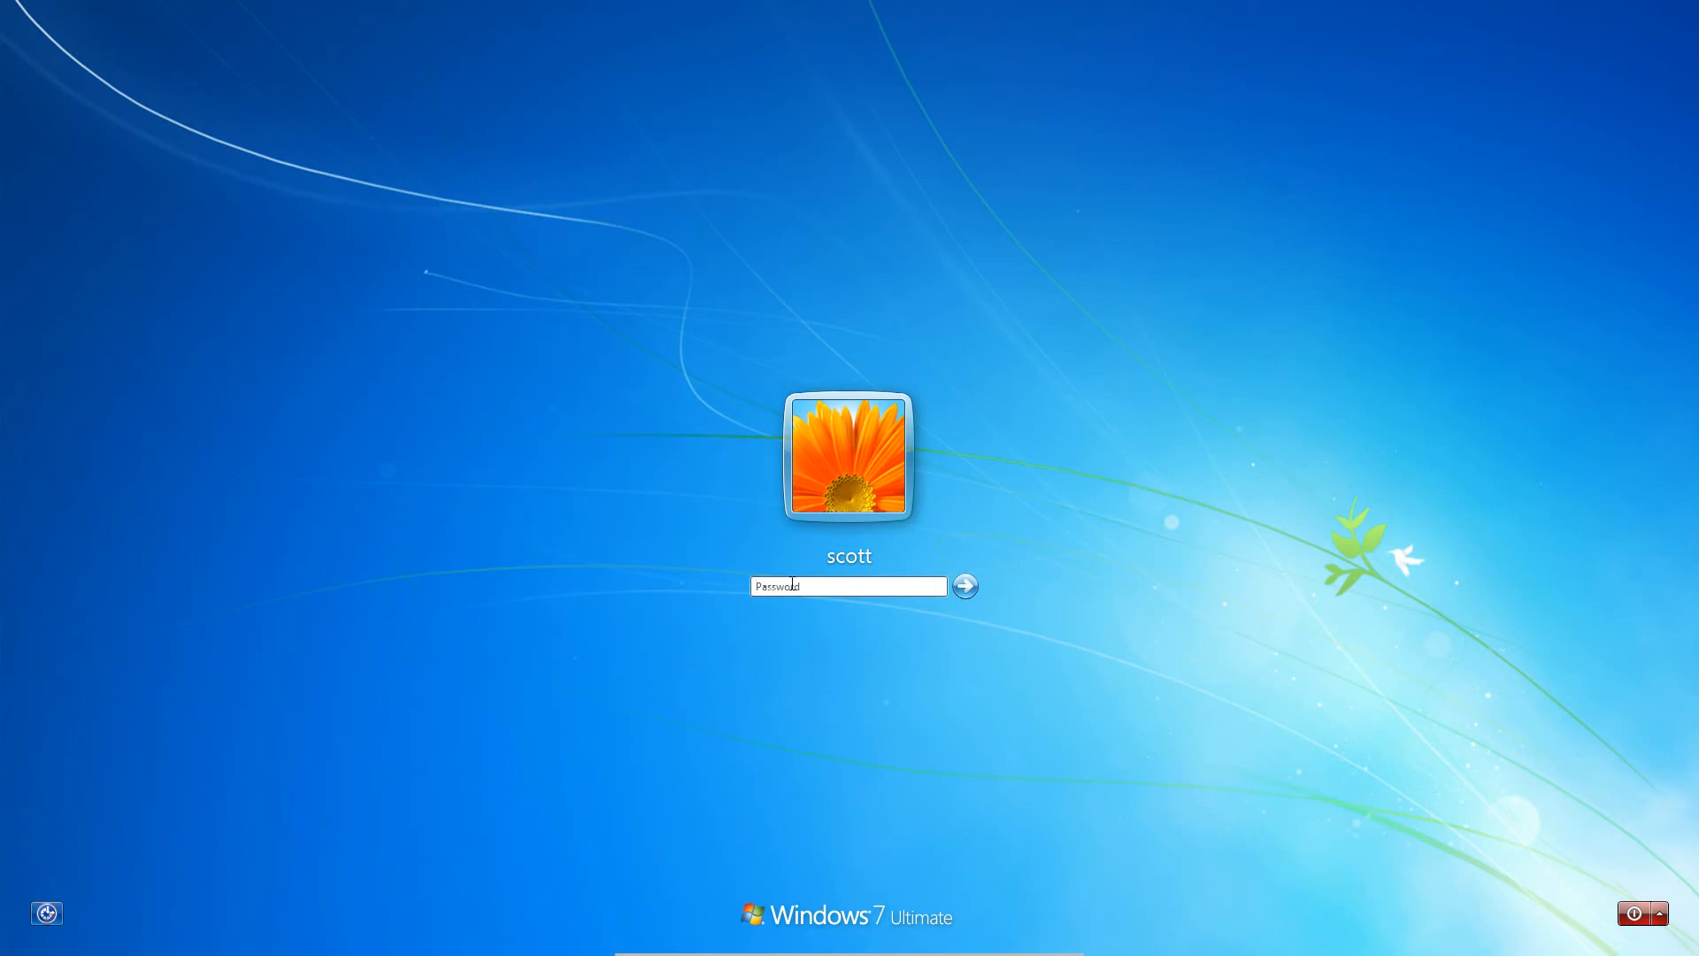
- Log on to Windows 7 by entering the account password
text(********)
key(Return)
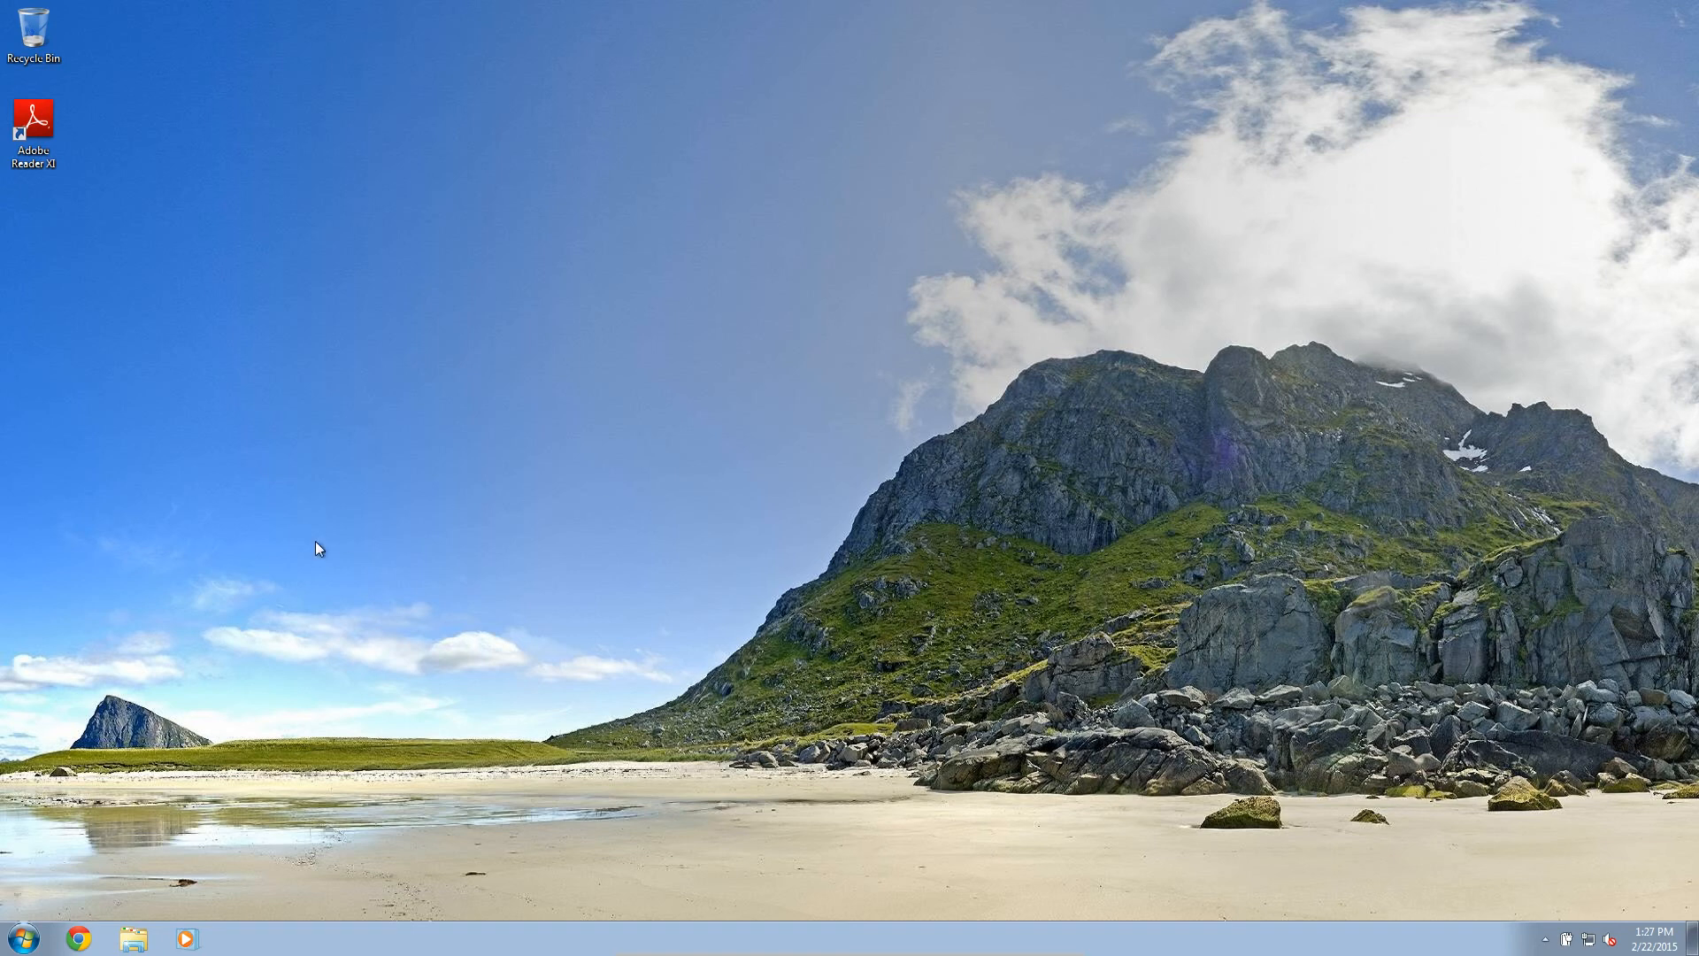
click(138, 939)
drag(828, 109, 893, 212)
click(443, 537)
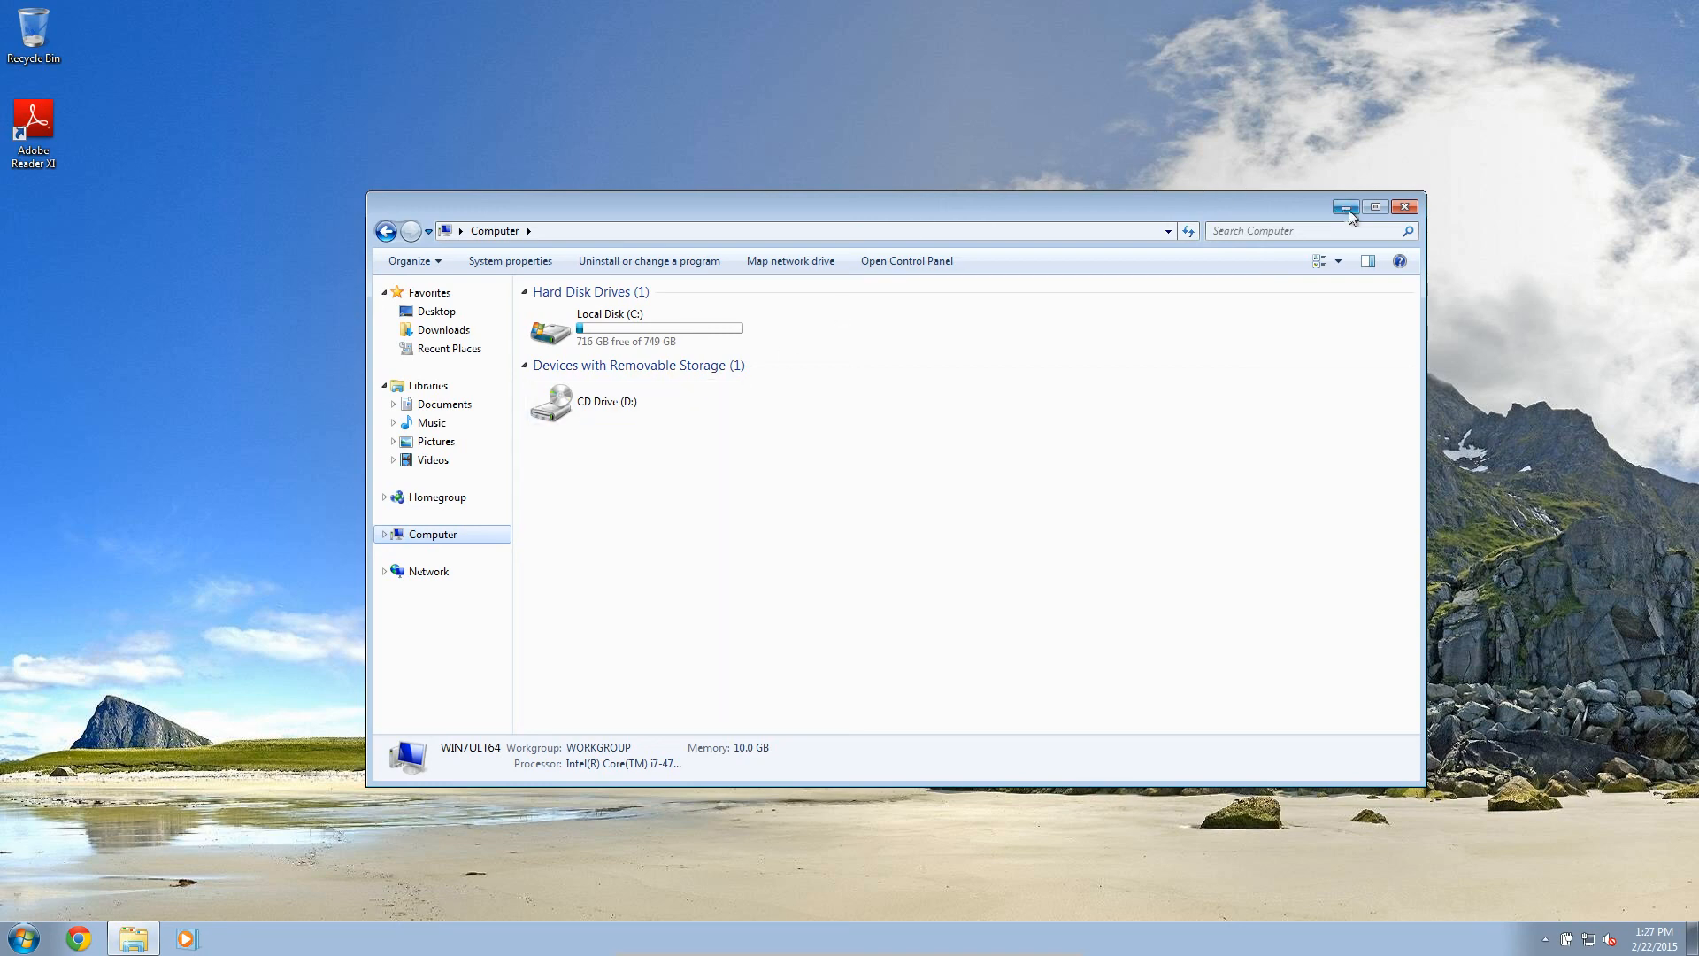
click(1405, 207)
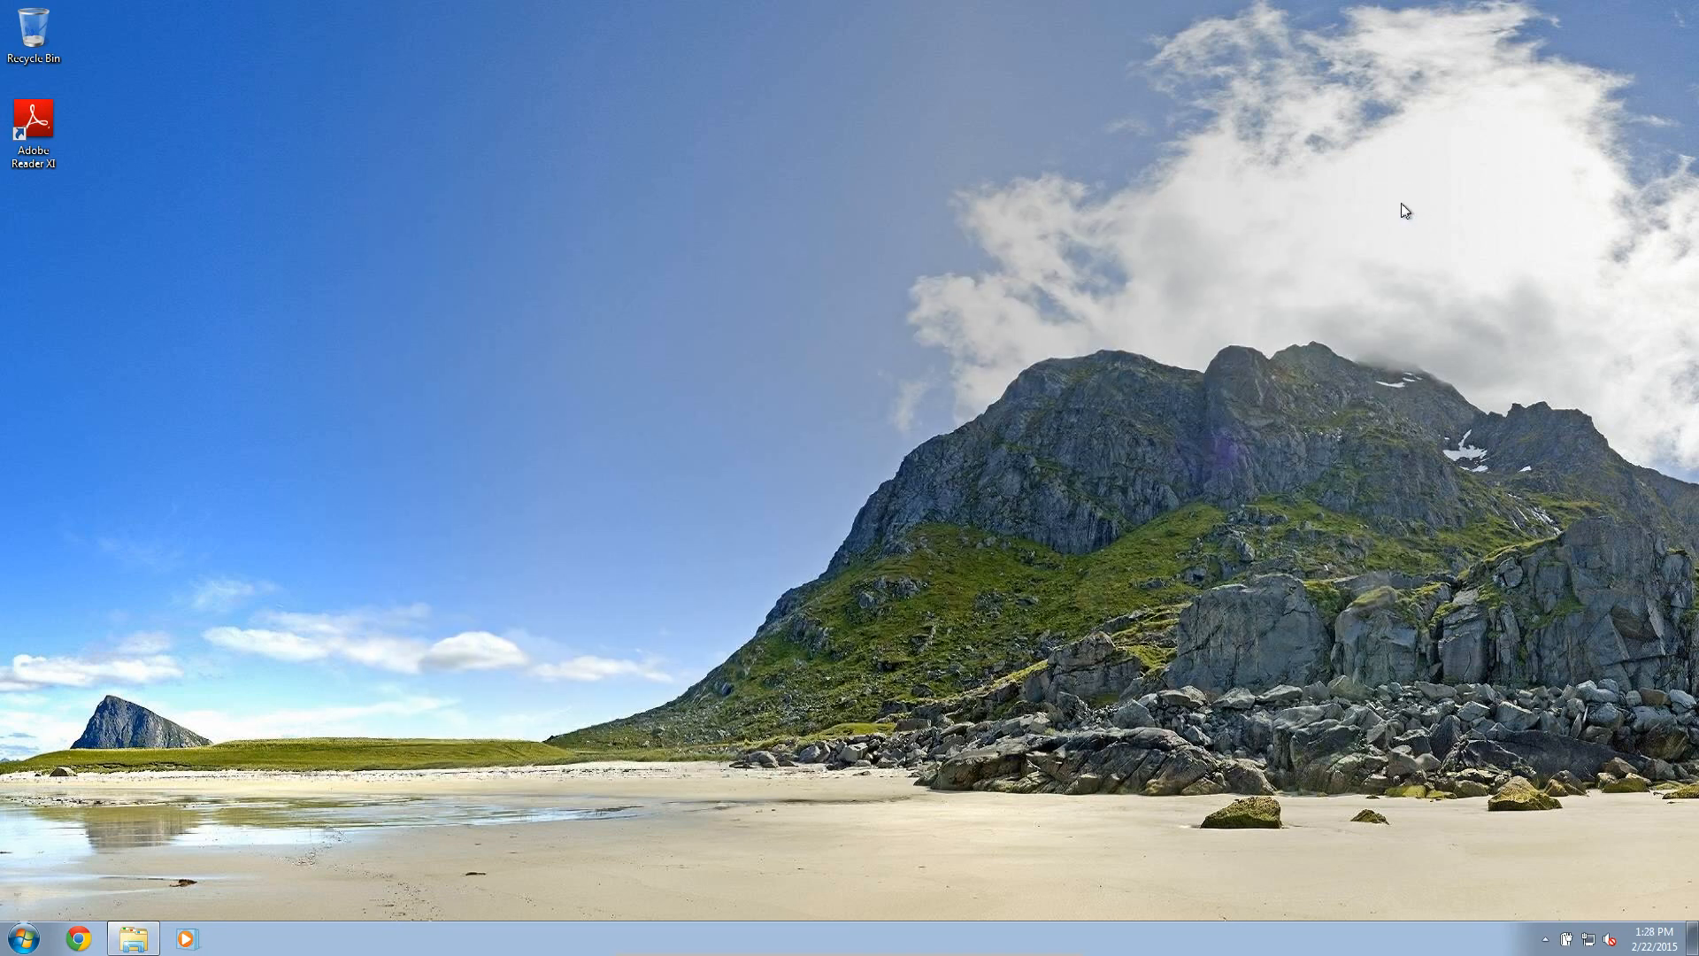